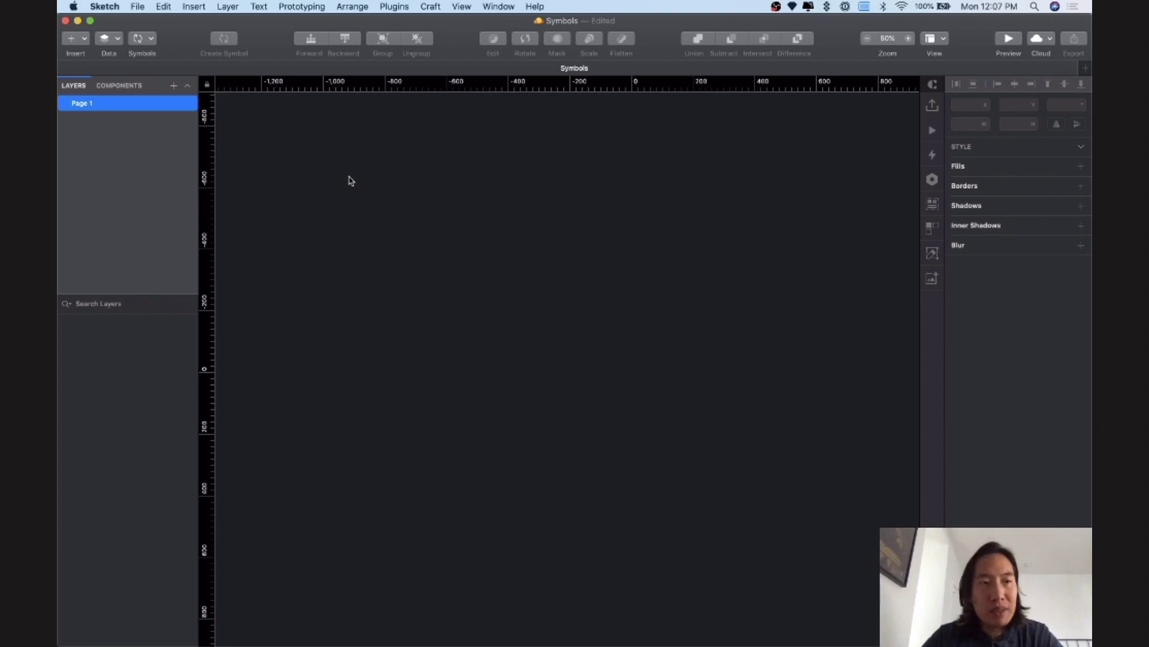
left_click(79, 40)
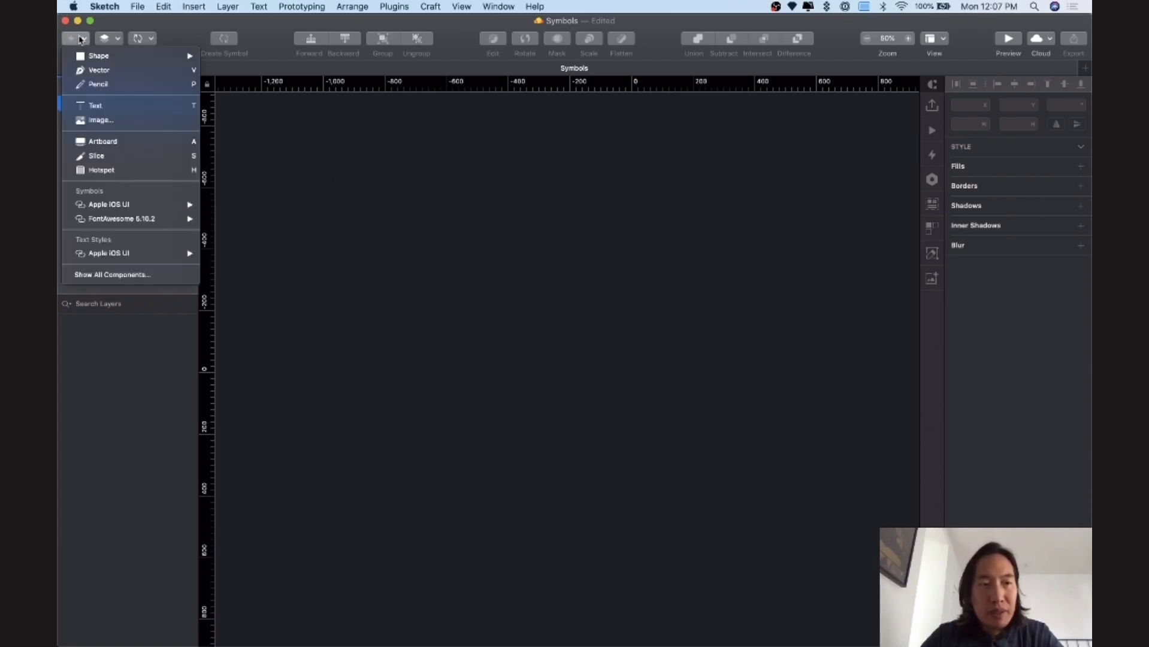
left_click(171, 143)
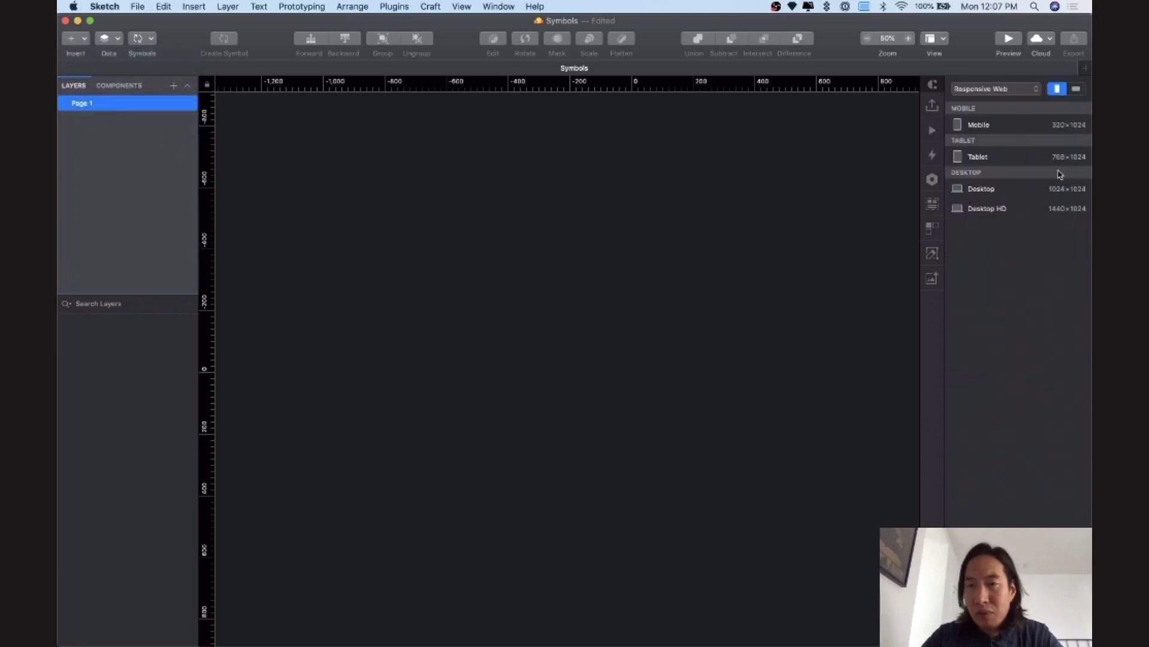
key("Escape")
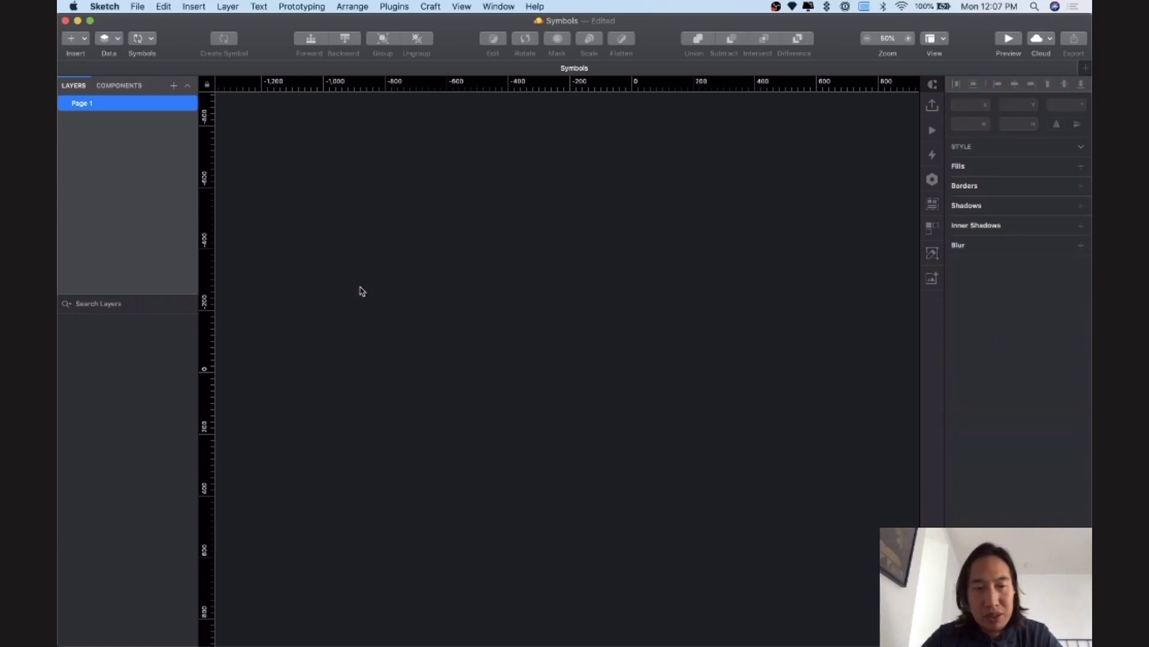
Step: Insert a Desktop HD artboard from the Responsive Web presets, 1440 × 1024
key("a")
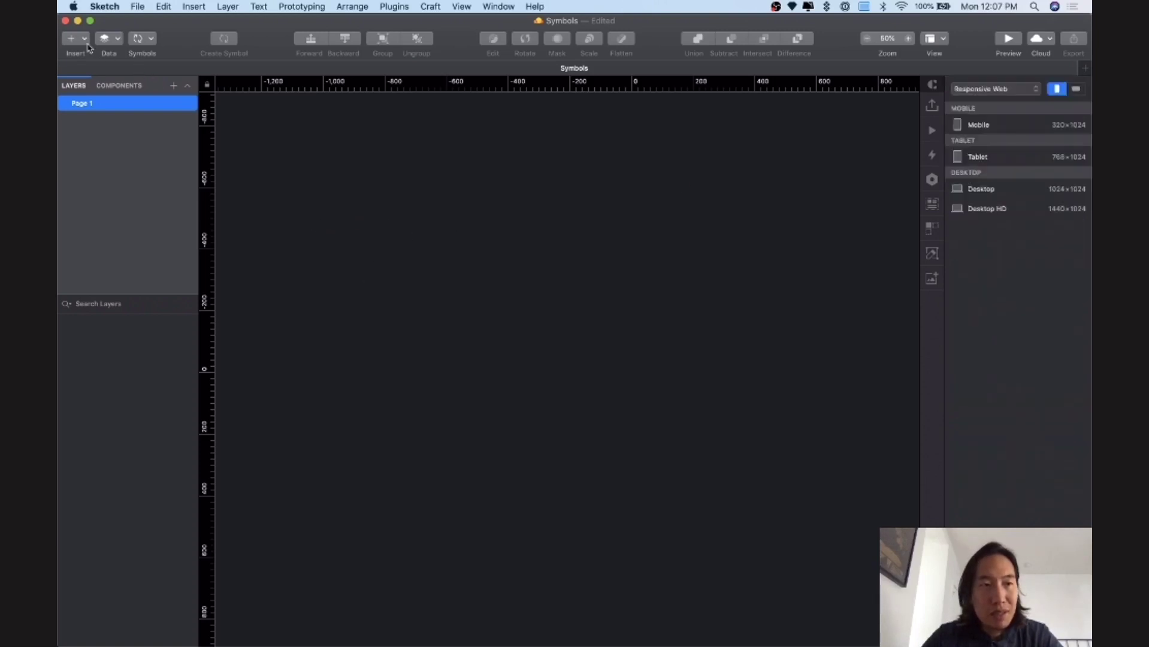
left_click(86, 39)
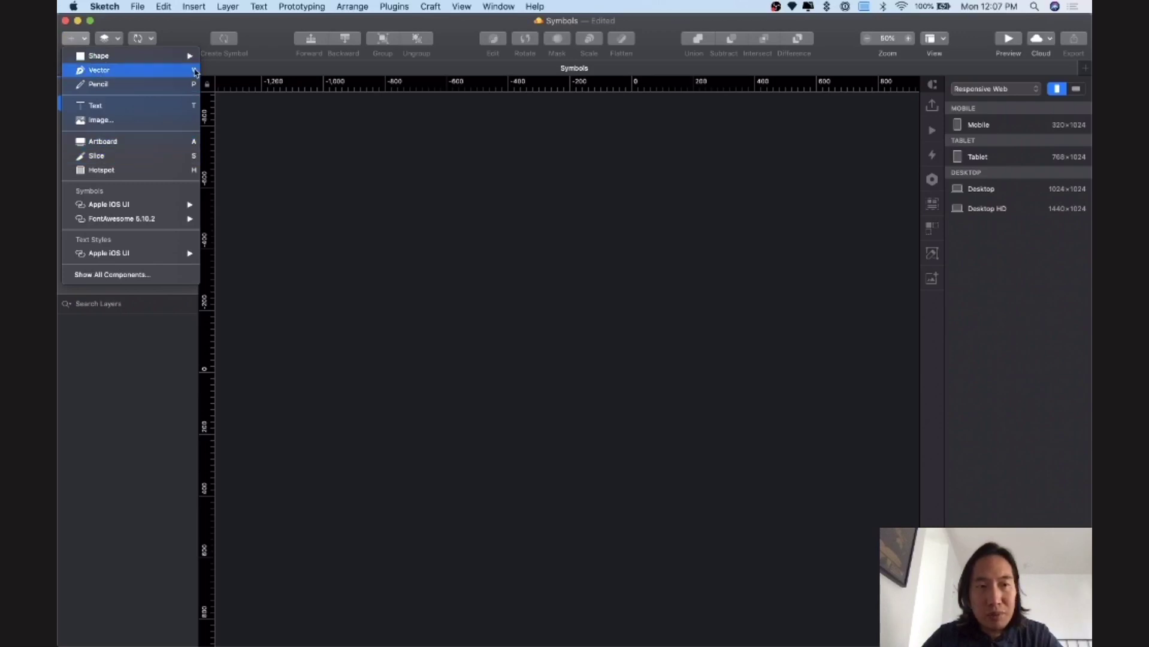
left_click(181, 145)
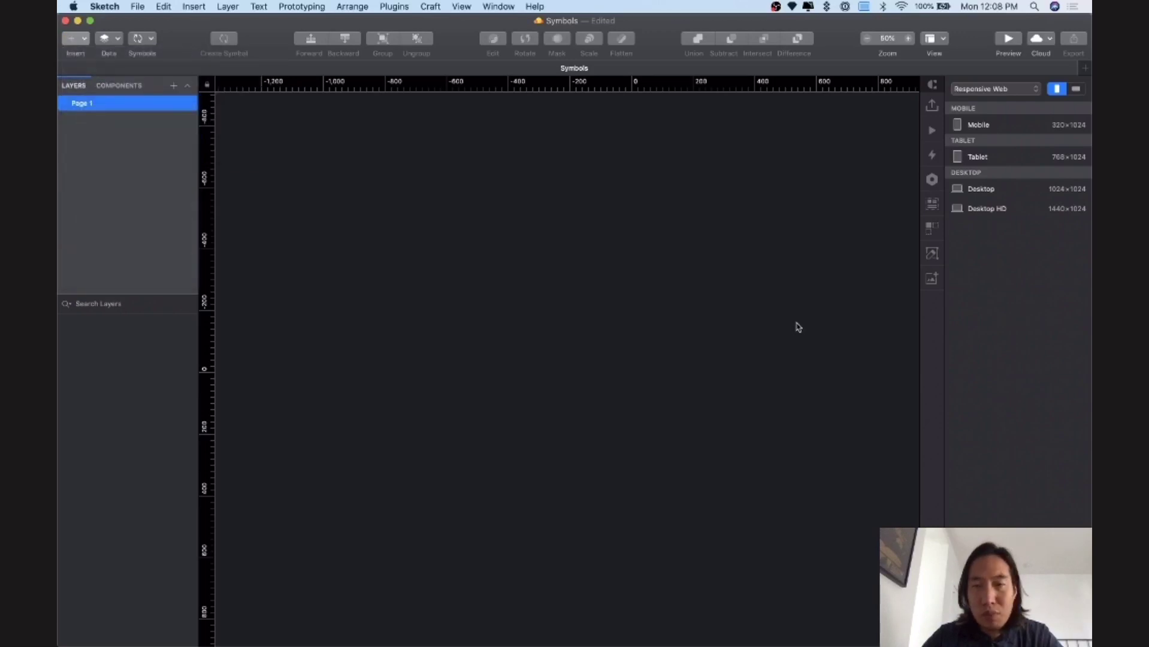
left_click(969, 198)
key("a")
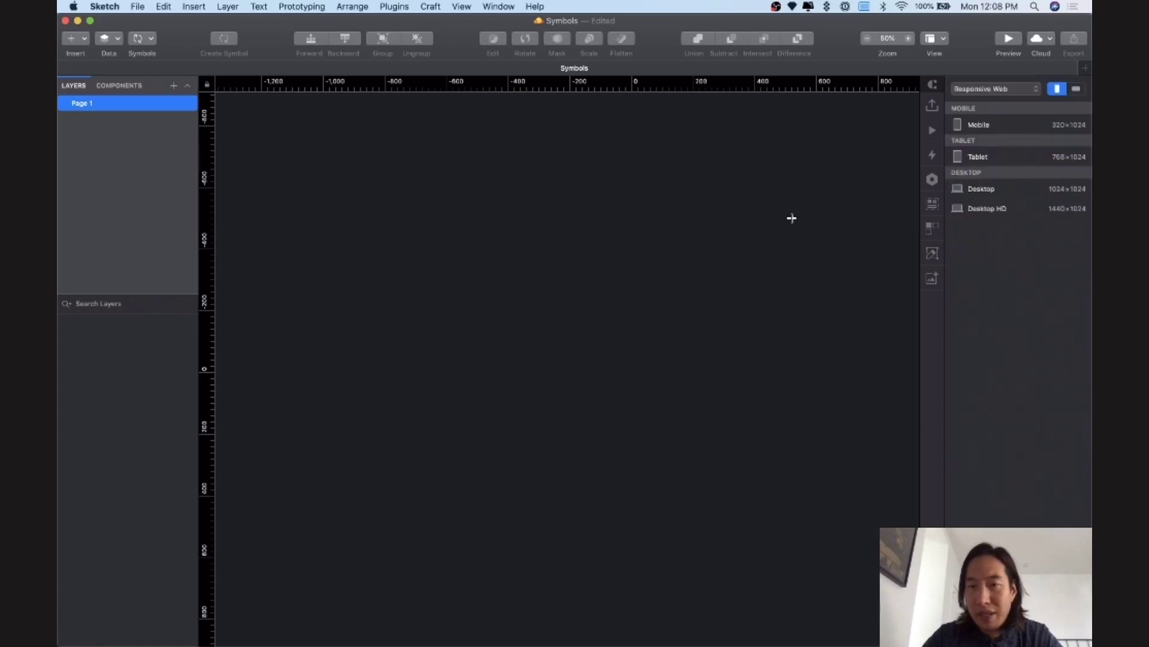
left_click(972, 210)
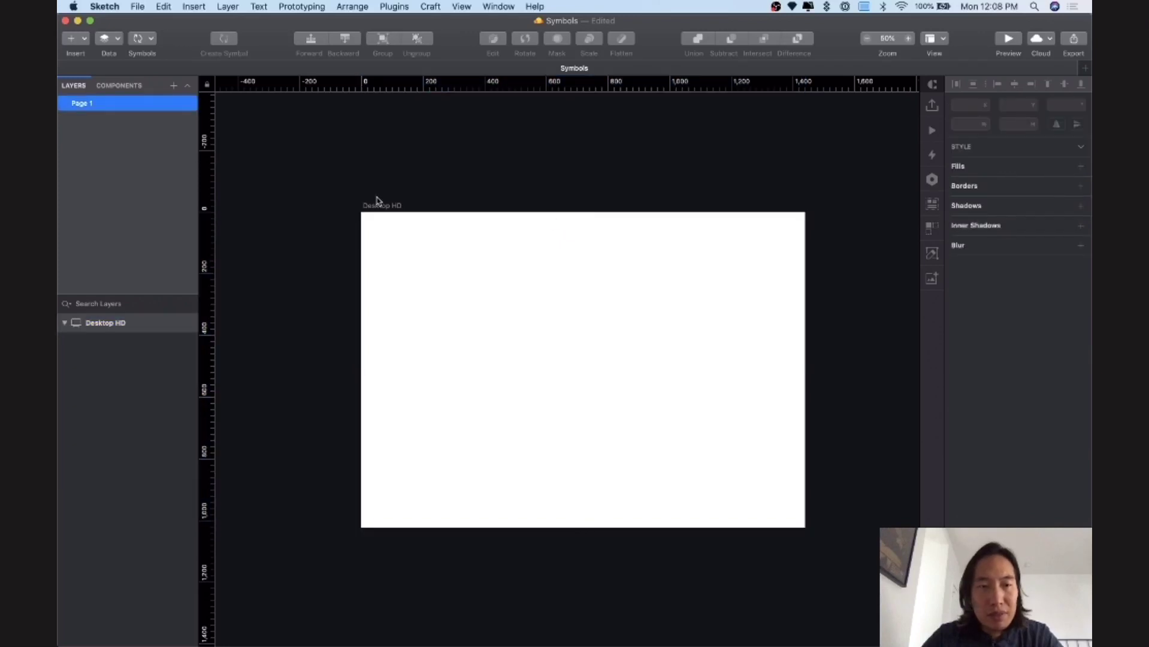
Step: Rename the Desktop HD artboard as "This is an artboard"
left_click(378, 206)
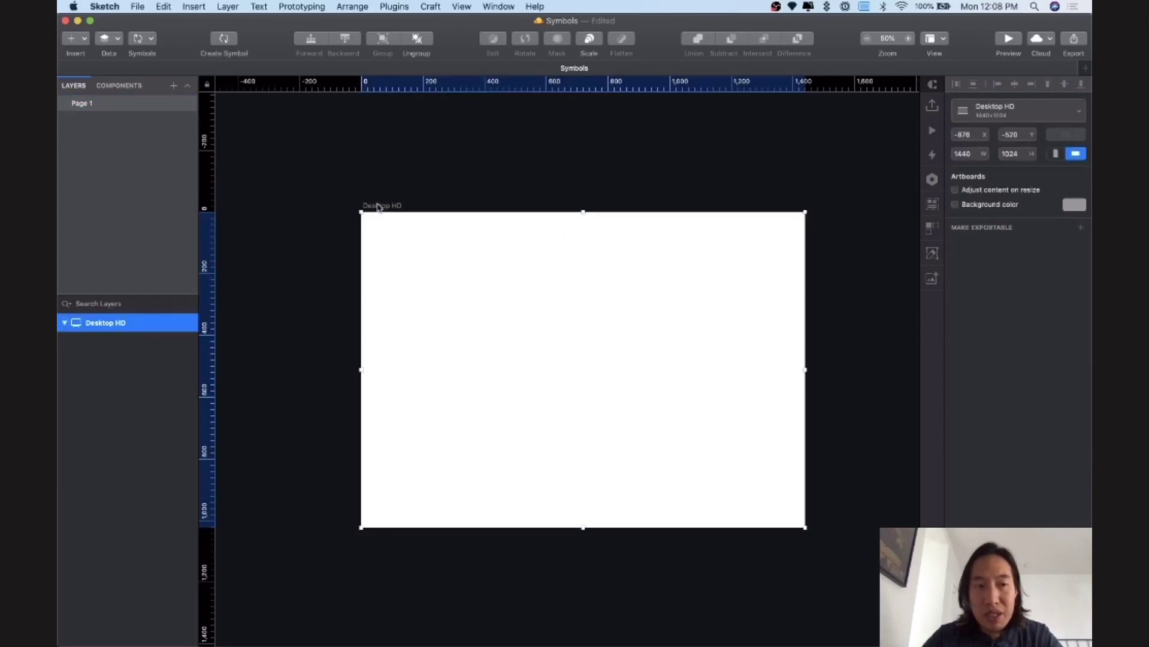
double_click(114, 323)
type("This is an artboard")
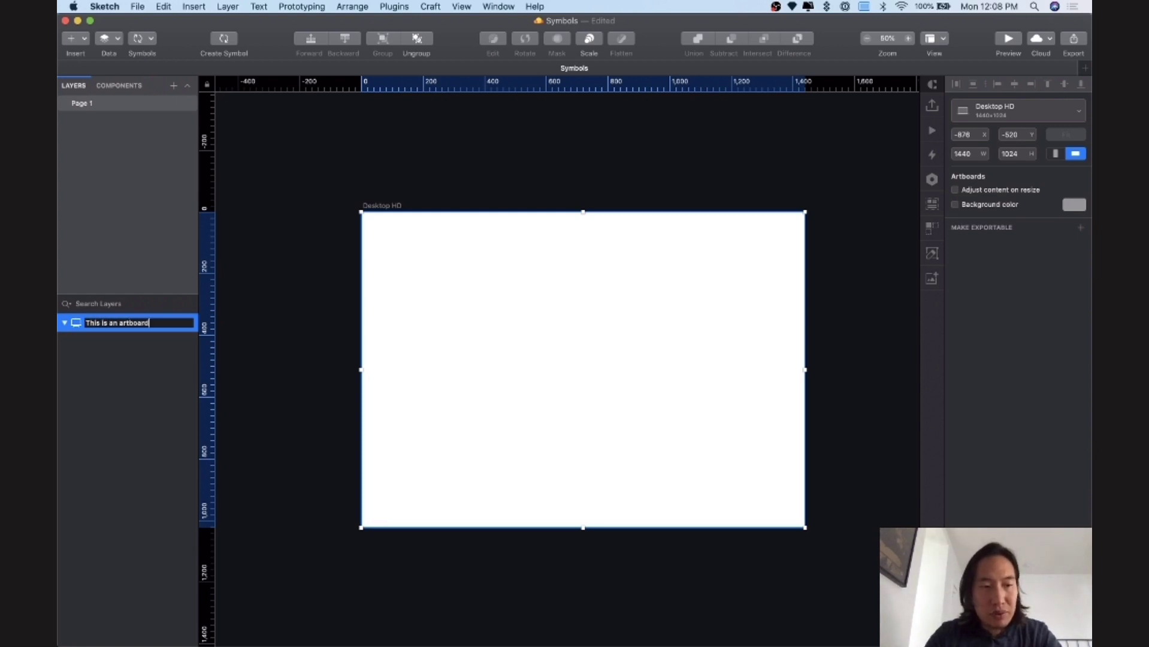
key("Return")
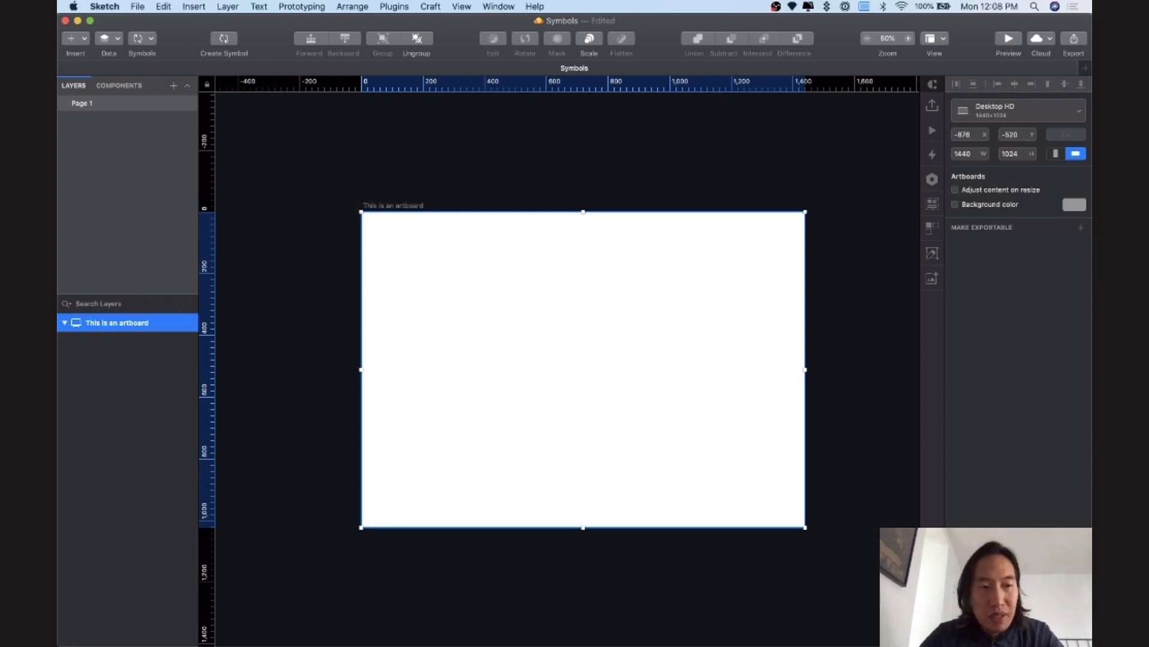
left_click(300, 267)
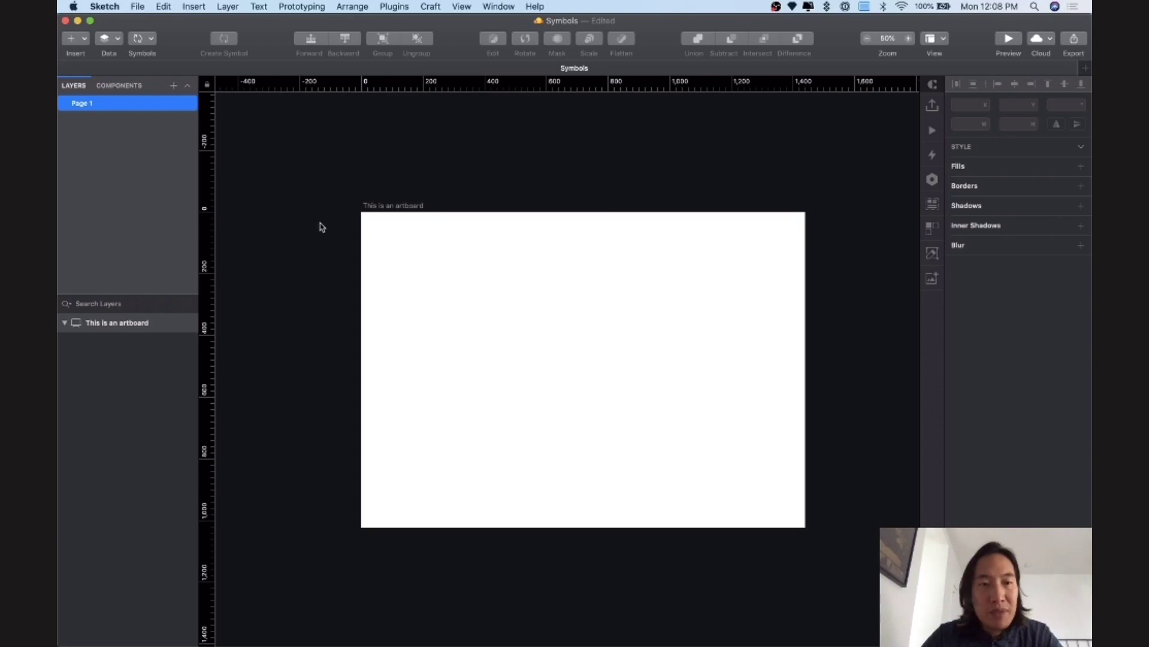
left_click_drag(323, 183, 464, 257)
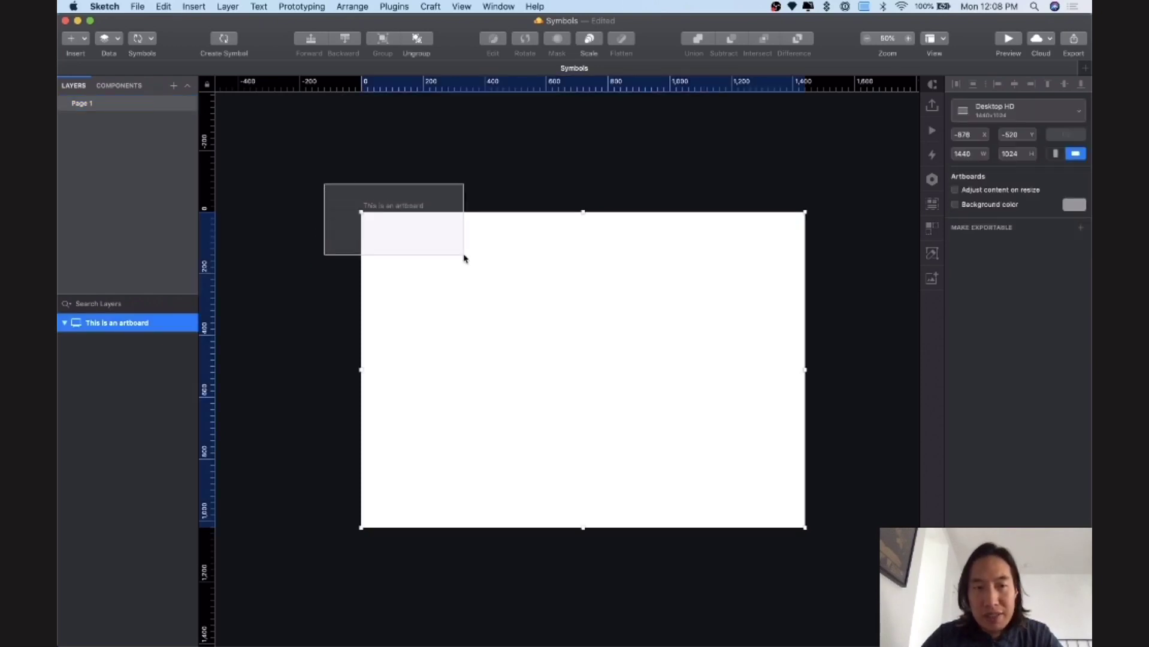
left_click(364, 192)
left_click(373, 207)
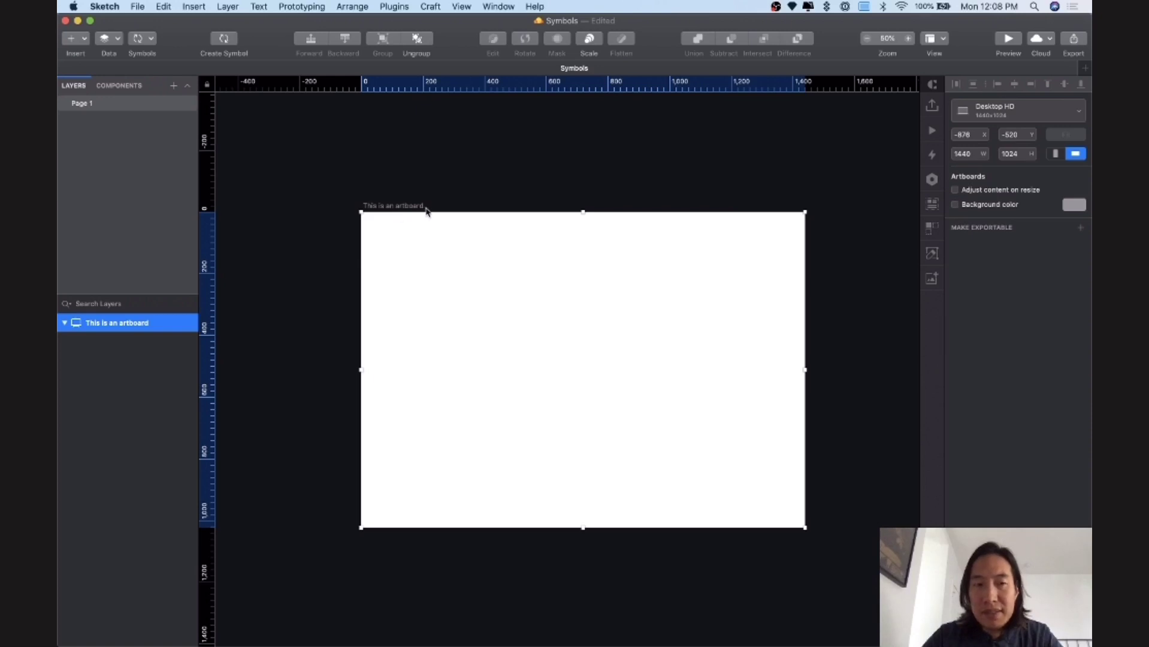
left_click(473, 183)
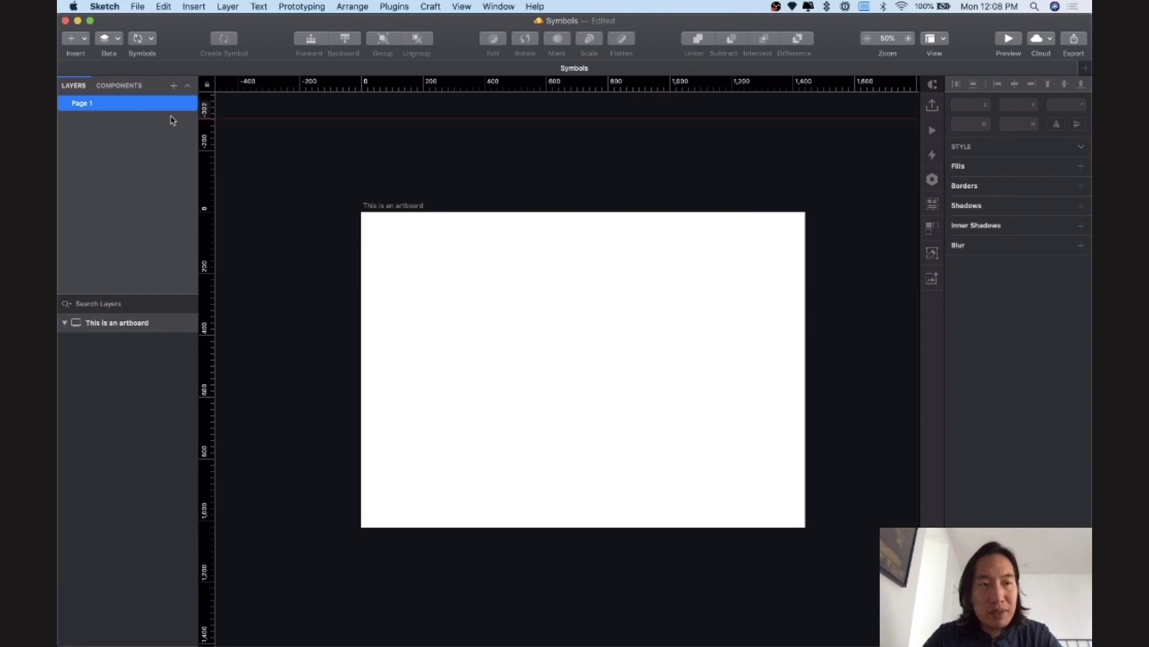
Step: Draw a rectangle about 390 × 128 px near the artboard's upper-left corner
left_click(83, 39)
mouse_move(88, 57)
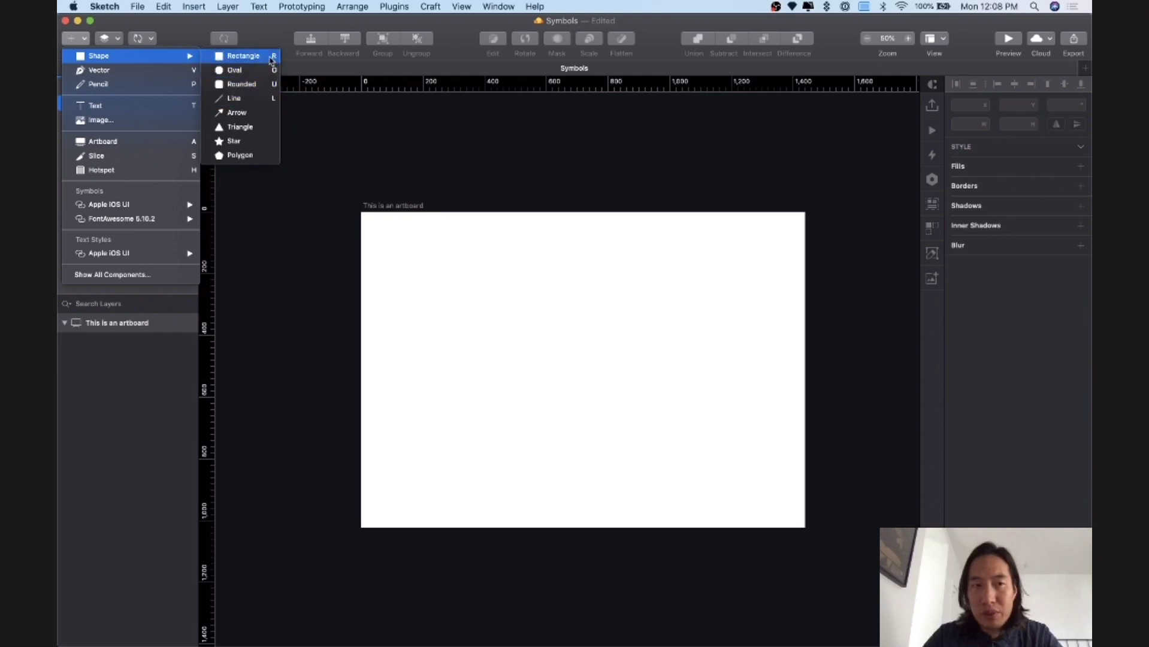
left_click(250, 61)
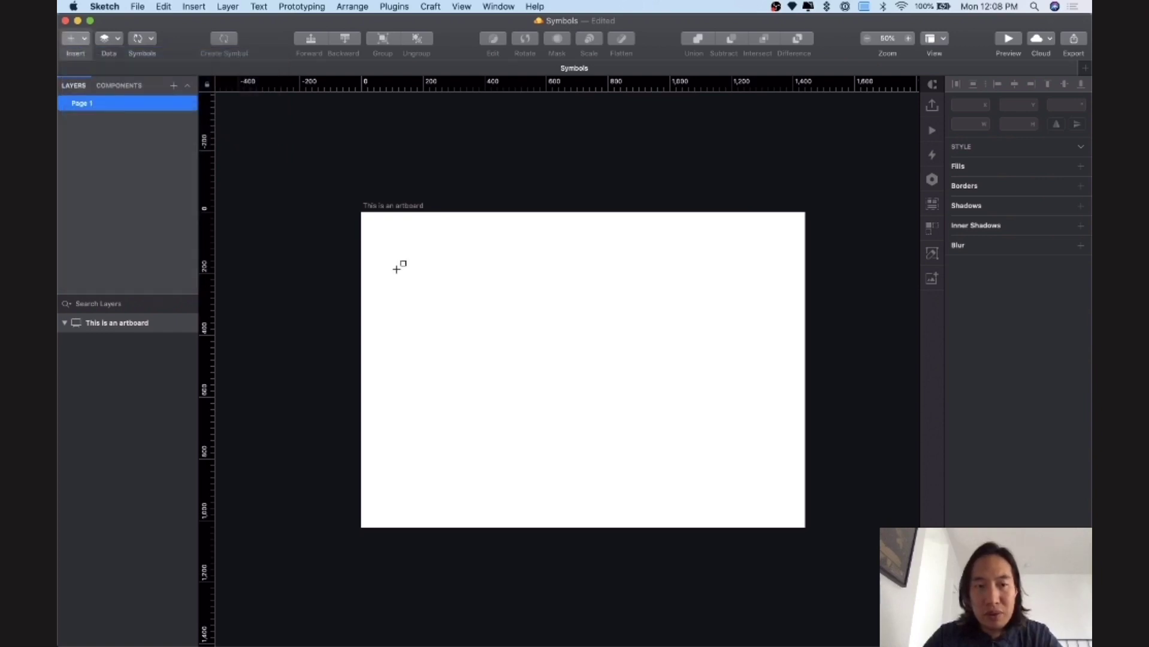
mouse_move(385, 261)
left_mouse_down()
mouse_move(448, 293)
mouse_move(512, 294)
mouse_move(503, 301)
mouse_move(493, 283)
left_mouse_up()
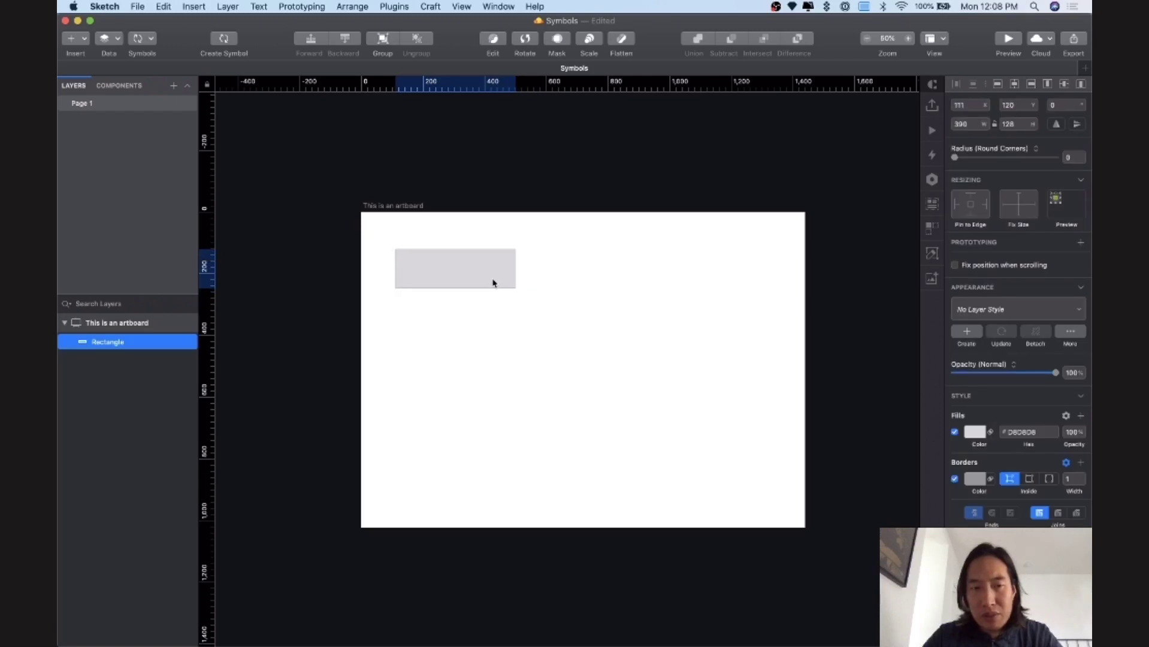
Step: Draw a circle about 175 px in diameter to the right of the rectangle
left_click(82, 39)
mouse_move(107, 56)
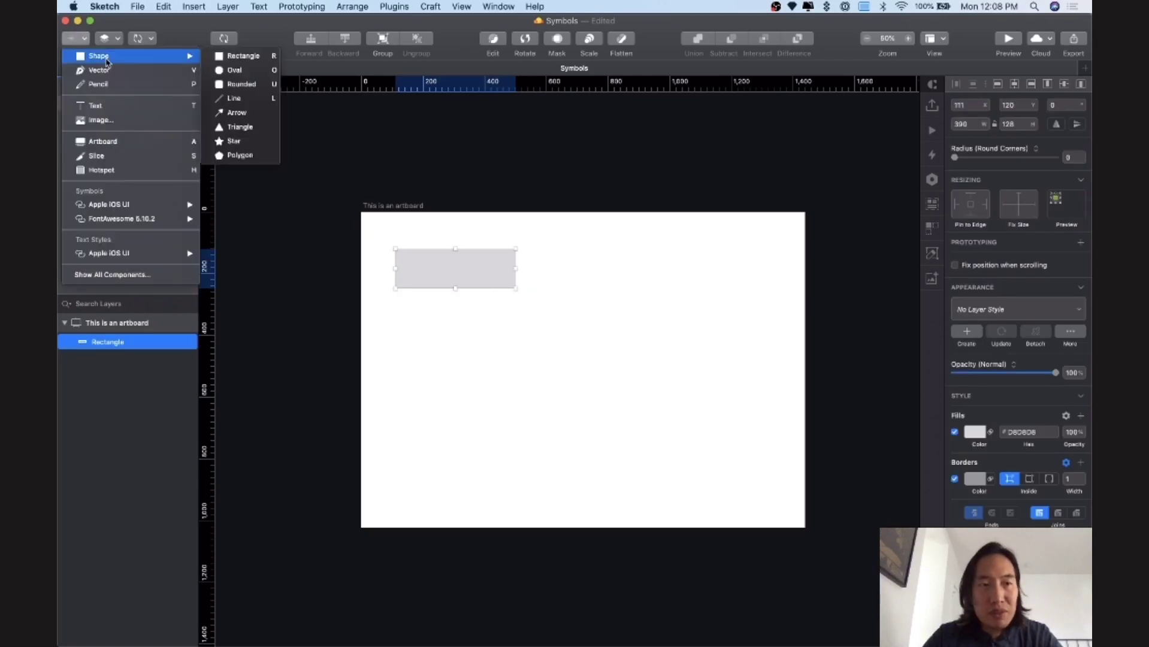
left_click(229, 71)
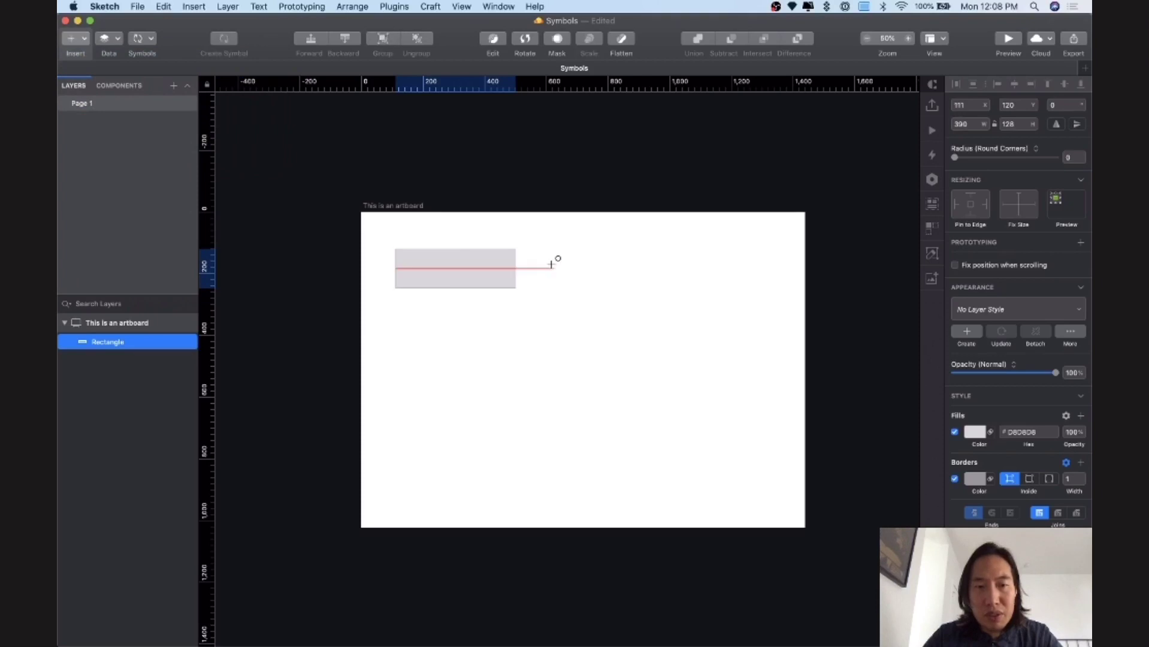
left_click_drag(550, 264, 605, 287)
Step: Draw a rounded rectangle about 405 px wide below the first rectangle
left_click(76, 39)
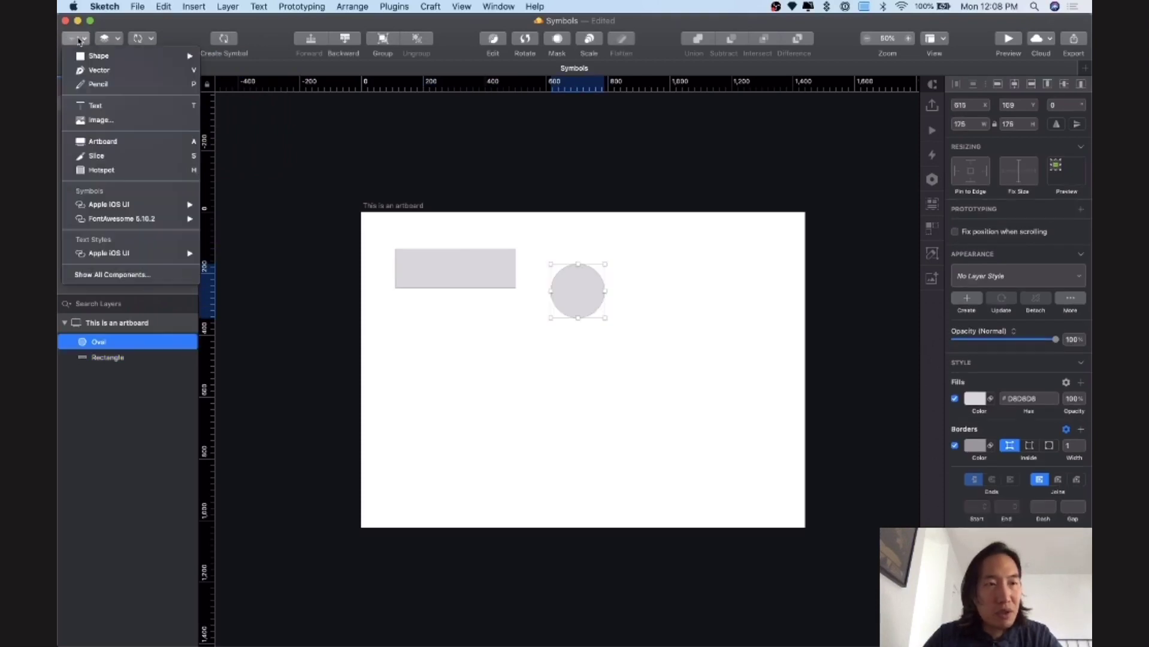
mouse_move(102, 56)
left_click(242, 70)
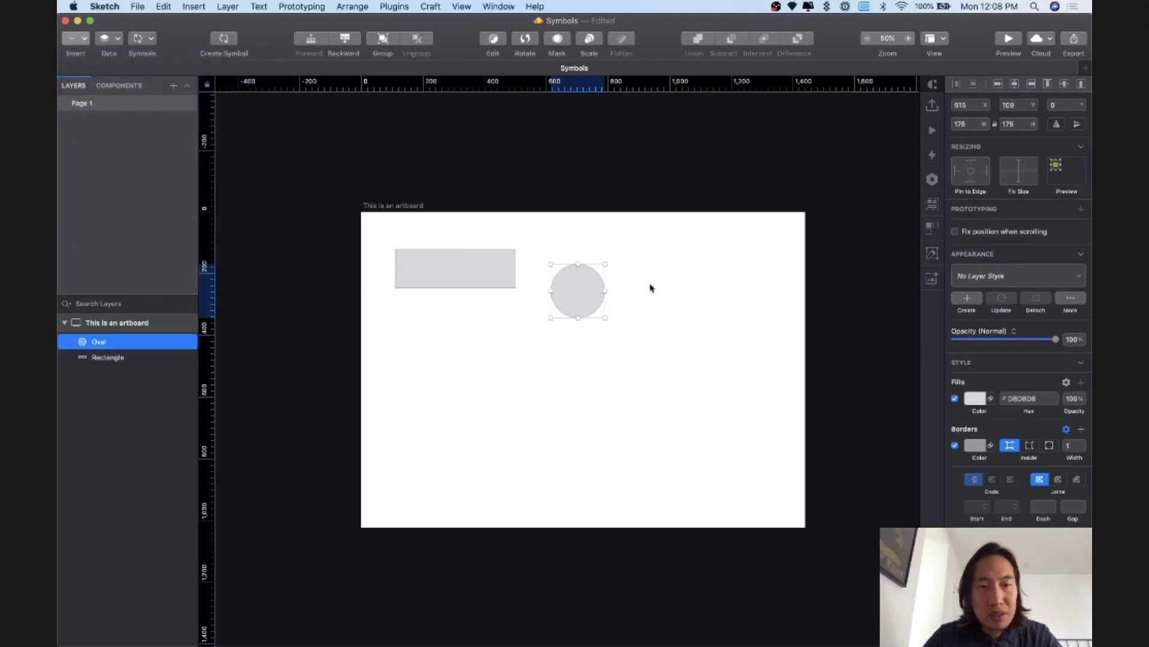
left_click_drag(397, 318, 521, 352)
left_click(536, 342)
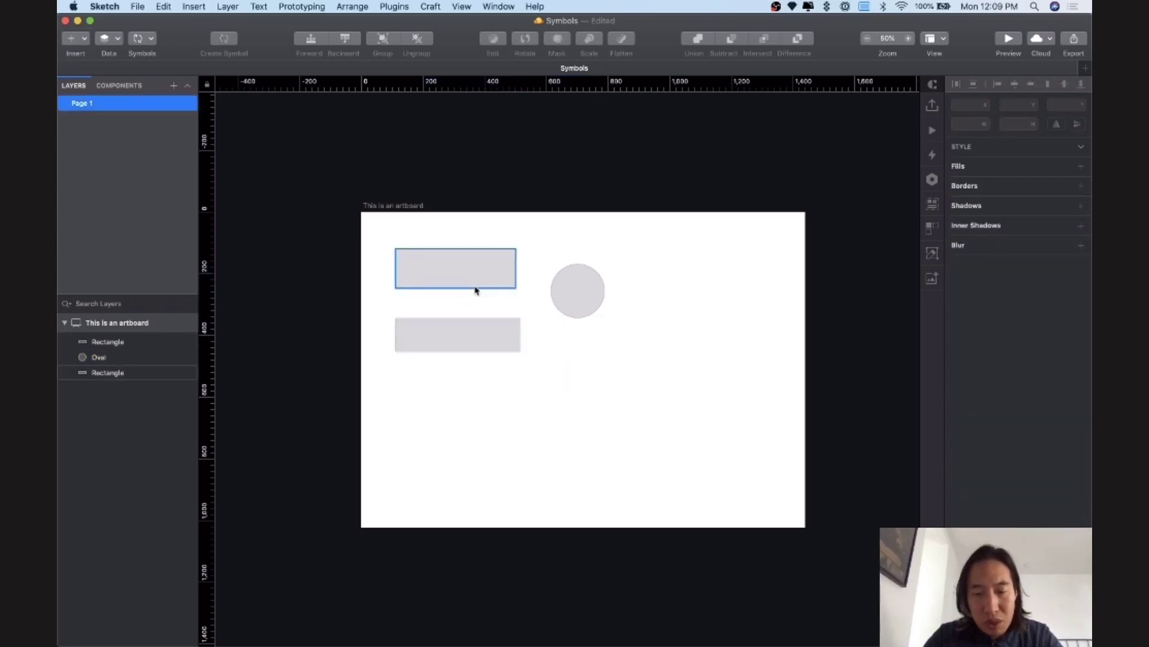
Step: Increase the corner radius of the lower rectangle so that its corners are strongly rounded
key("super+equal")
key("super+equal")
left_click(339, 233)
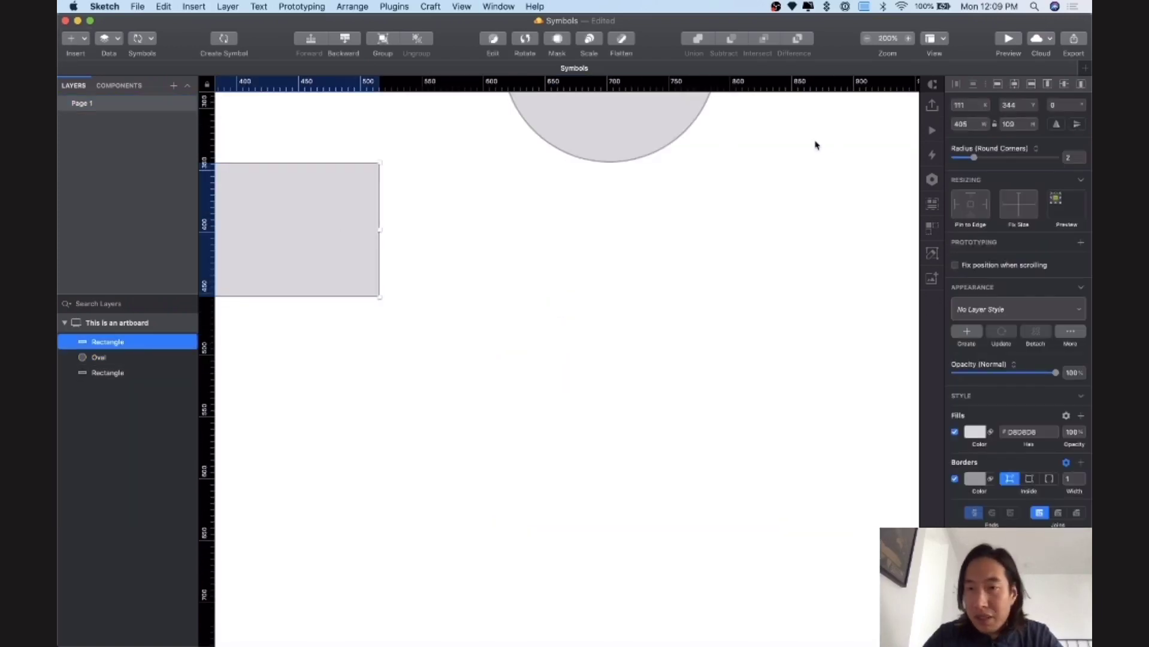
left_click_drag(975, 159, 1037, 158)
left_click(752, 241)
key("super+minus")
key("super+minus")
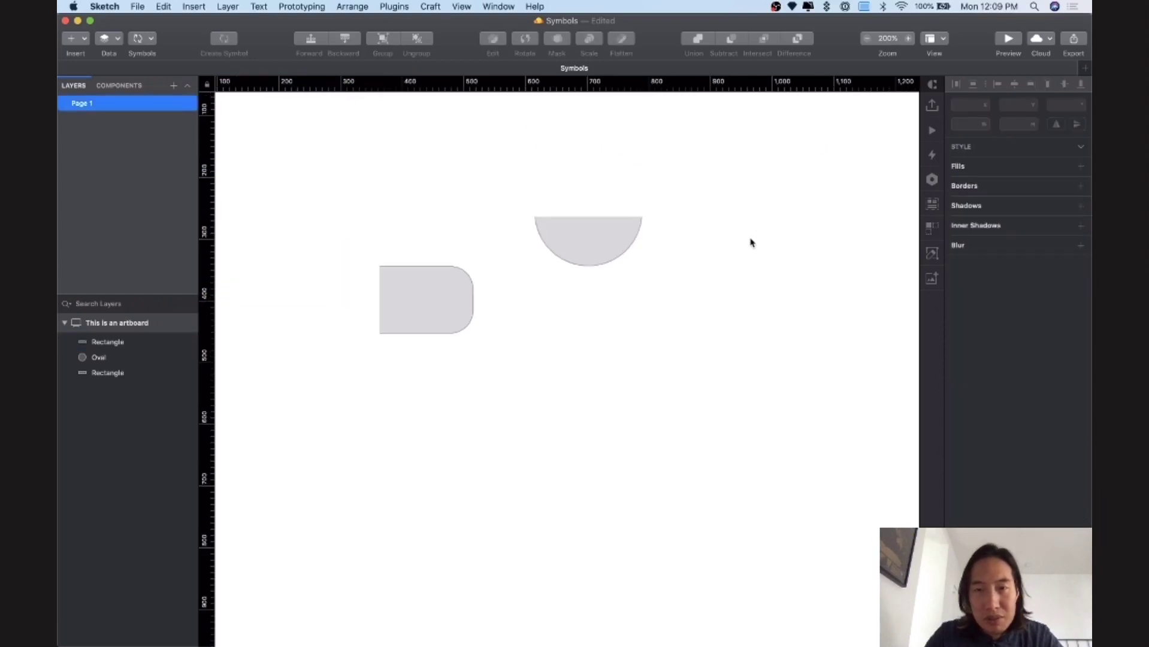
Step: Shift the rounded rectangle slightly up and left, and move the circle to about X 657, Y 120, level with the first rectangle's top edge
left_click(474, 334)
left_click_drag(577, 290, 590, 276)
Step: Draw a triangle about 199 × 177 px below the rounded rectangle
left_click(77, 38)
mouse_move(86, 57)
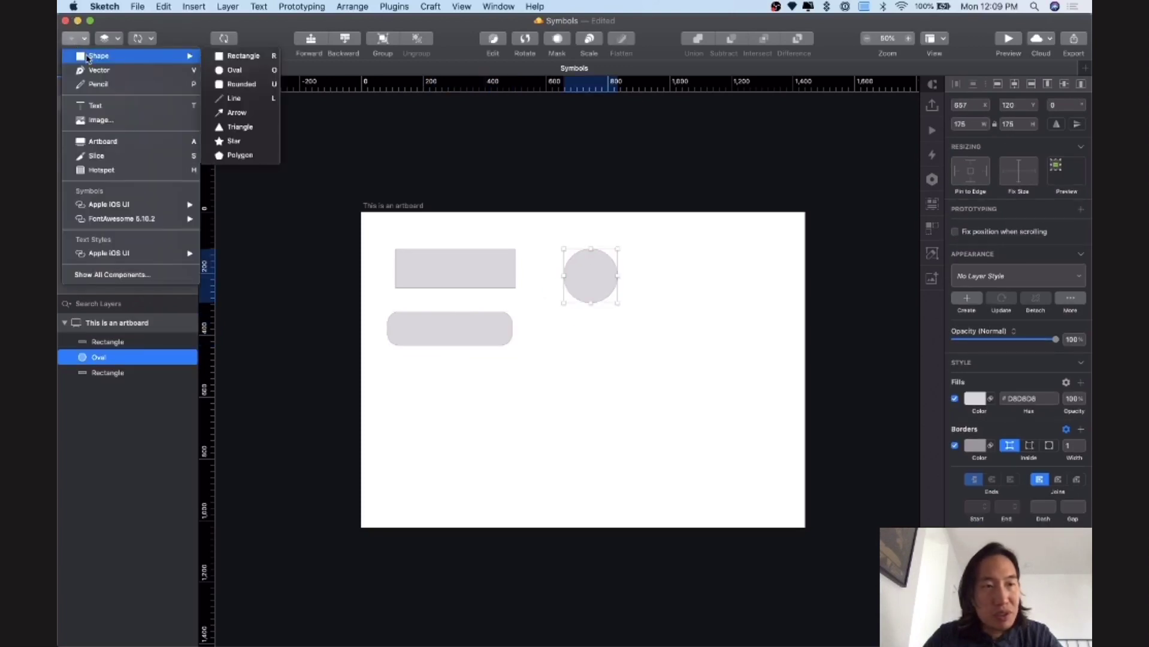
left_click(233, 127)
left_click_drag(422, 394, 484, 449)
Step: Draw a five-pointed star about 157 × 157 px below the circle, to the right of the triangle
left_click(76, 38)
mouse_move(103, 61)
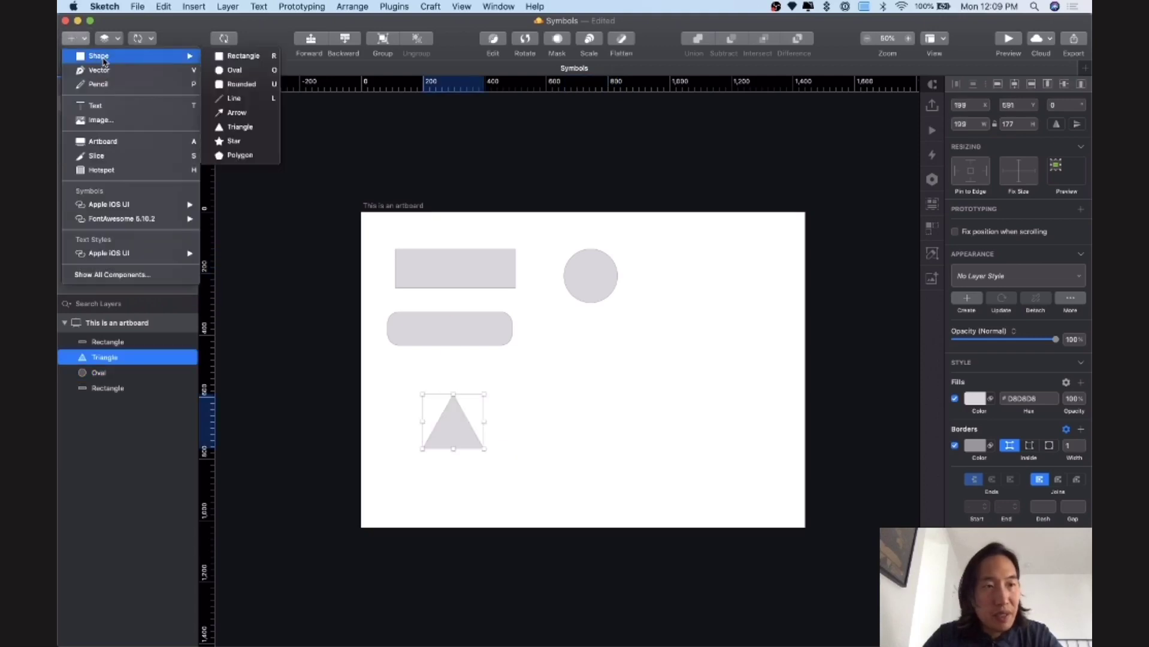
left_click(234, 141)
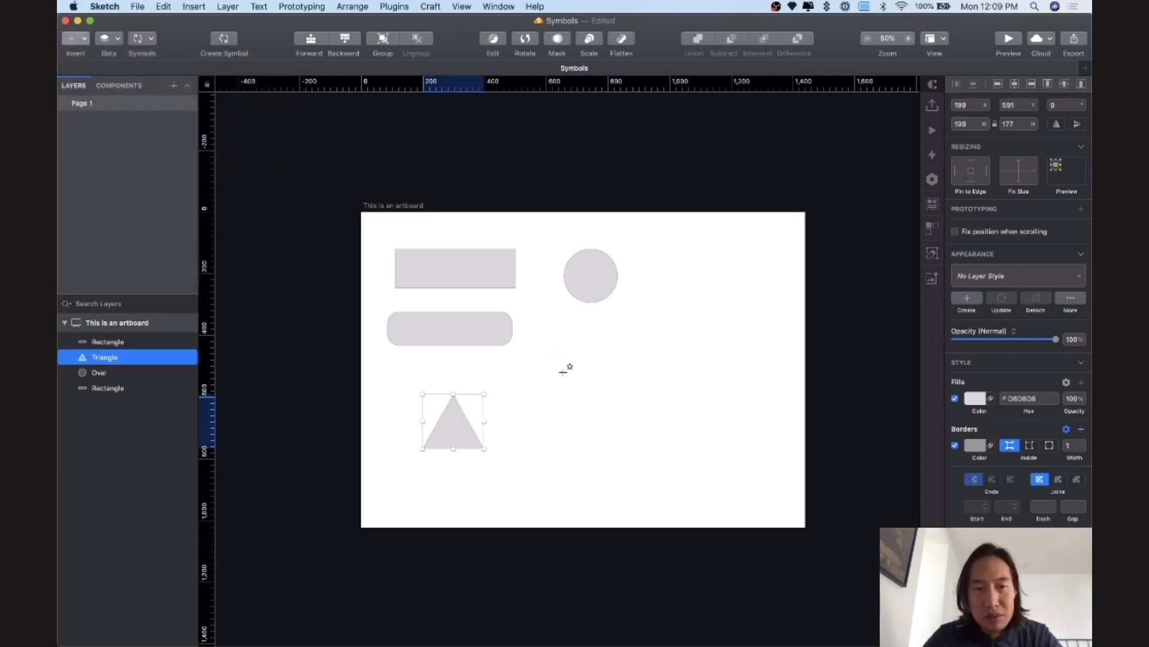
left_click_drag(563, 371, 613, 422)
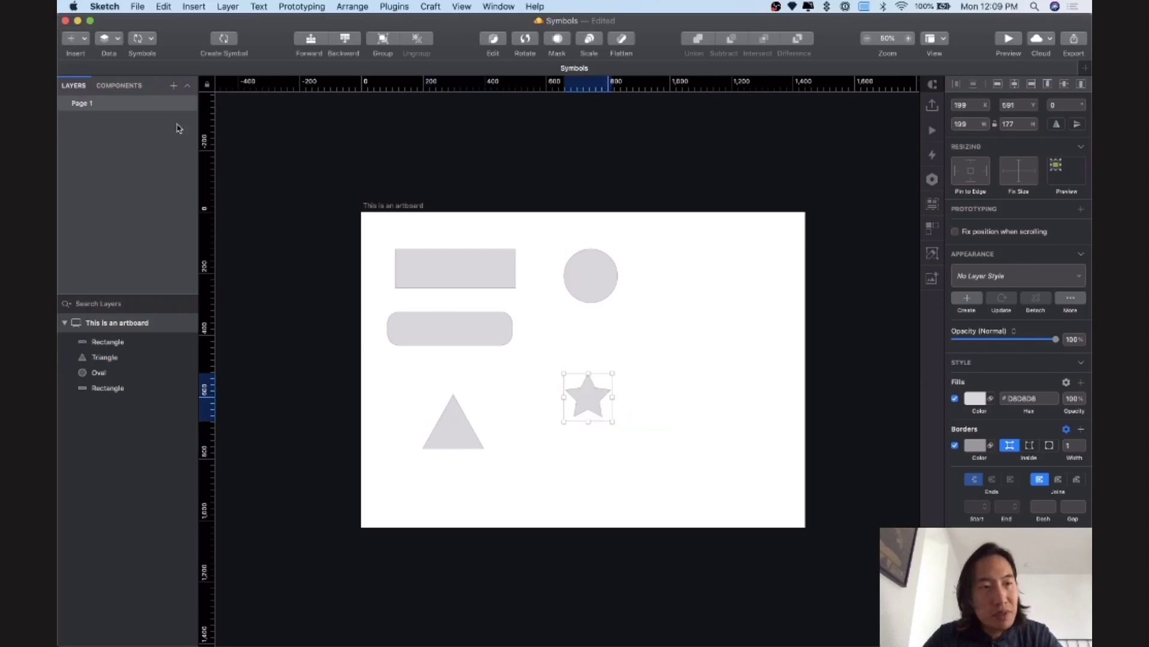
Step: Draw a five-sided polygon about 259 × 259 px to the right of the star, and move the star down and left
left_click(83, 43)
mouse_move(139, 59)
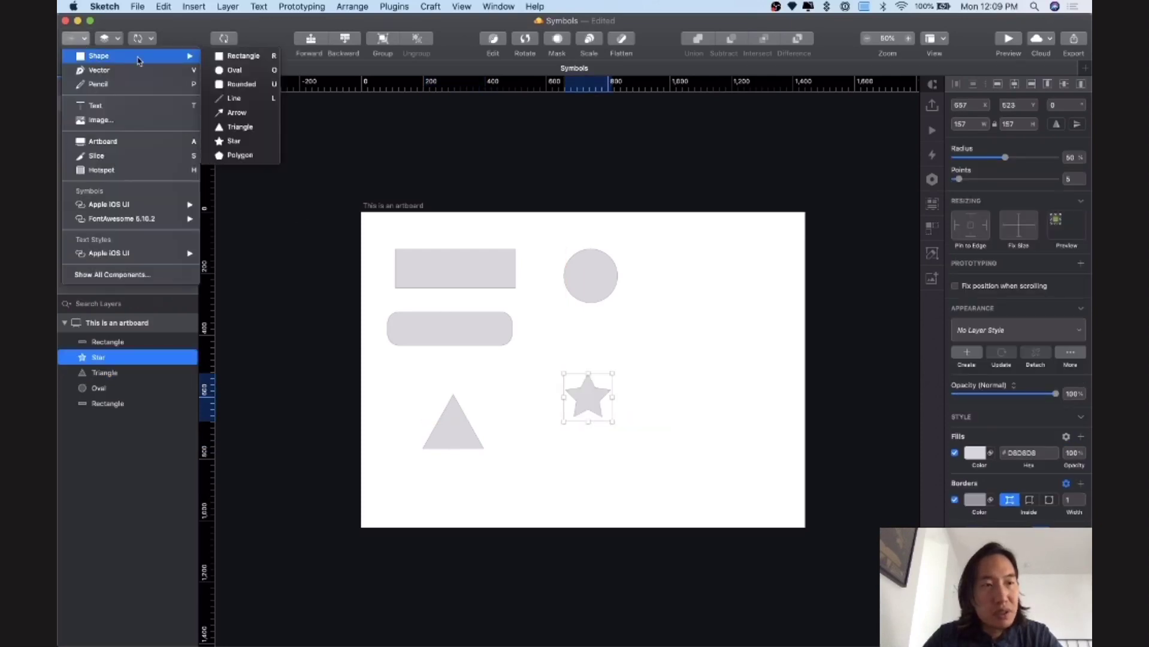
left_click(248, 154)
left_click_drag(667, 350, 746, 429)
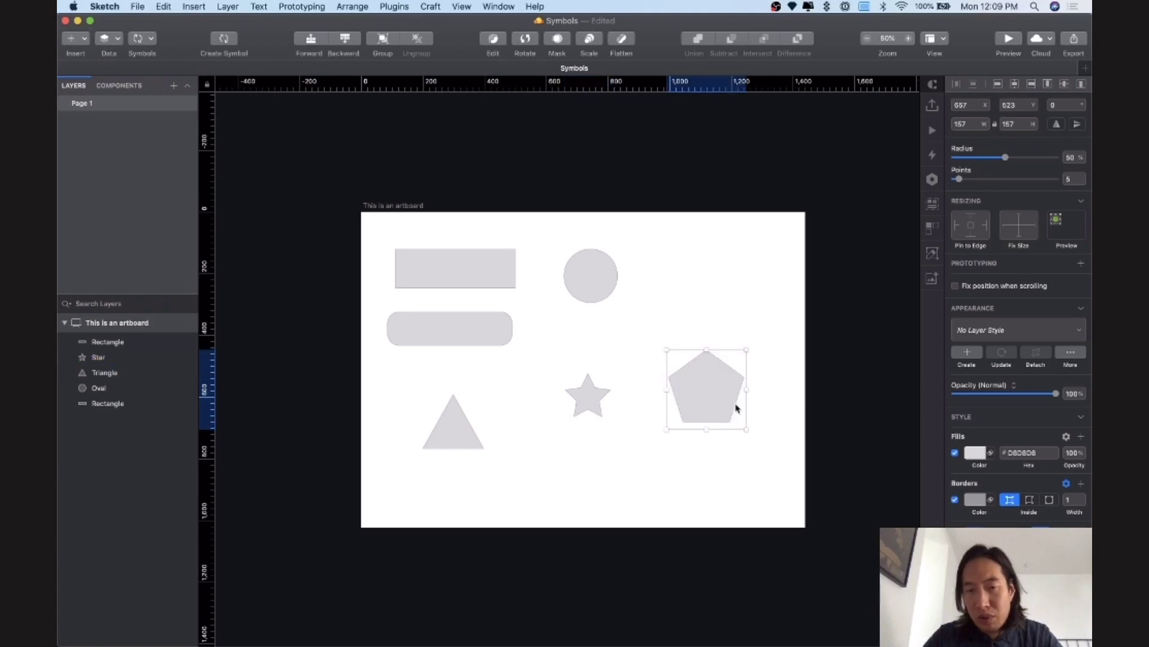
left_click_drag(587, 398, 562, 441)
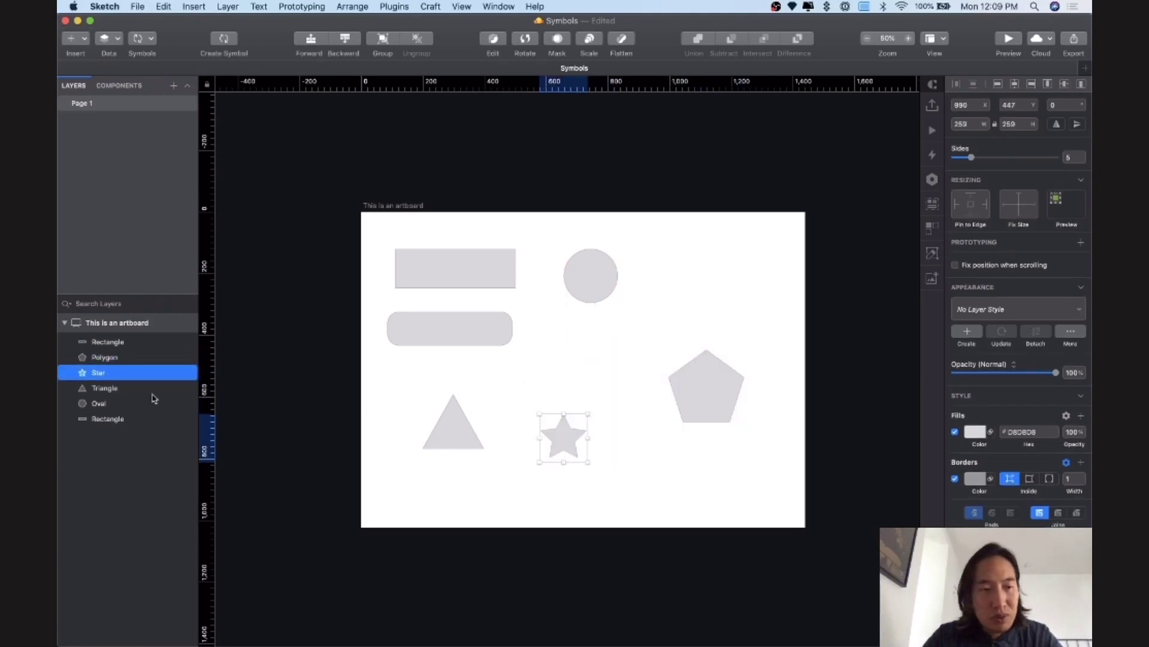
Step: Select the rectangle, polygon and triangle layers one after another to examine which shape each layer belongs to
left_click(104, 342)
left_click(103, 358)
left_click(102, 388)
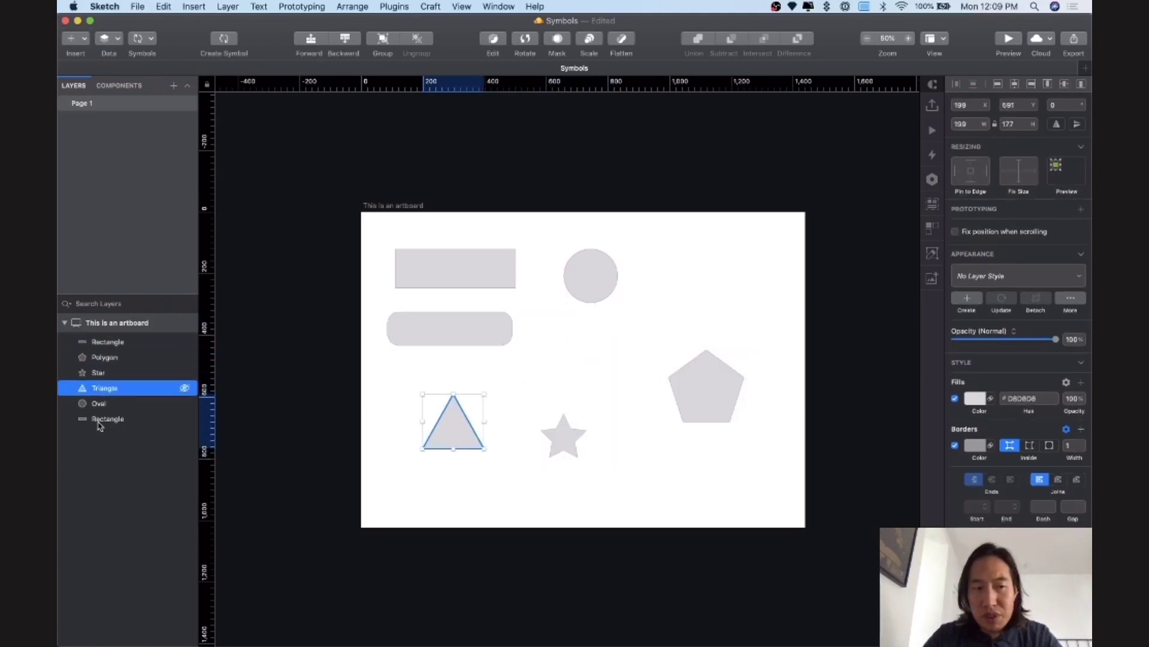
left_click(99, 421)
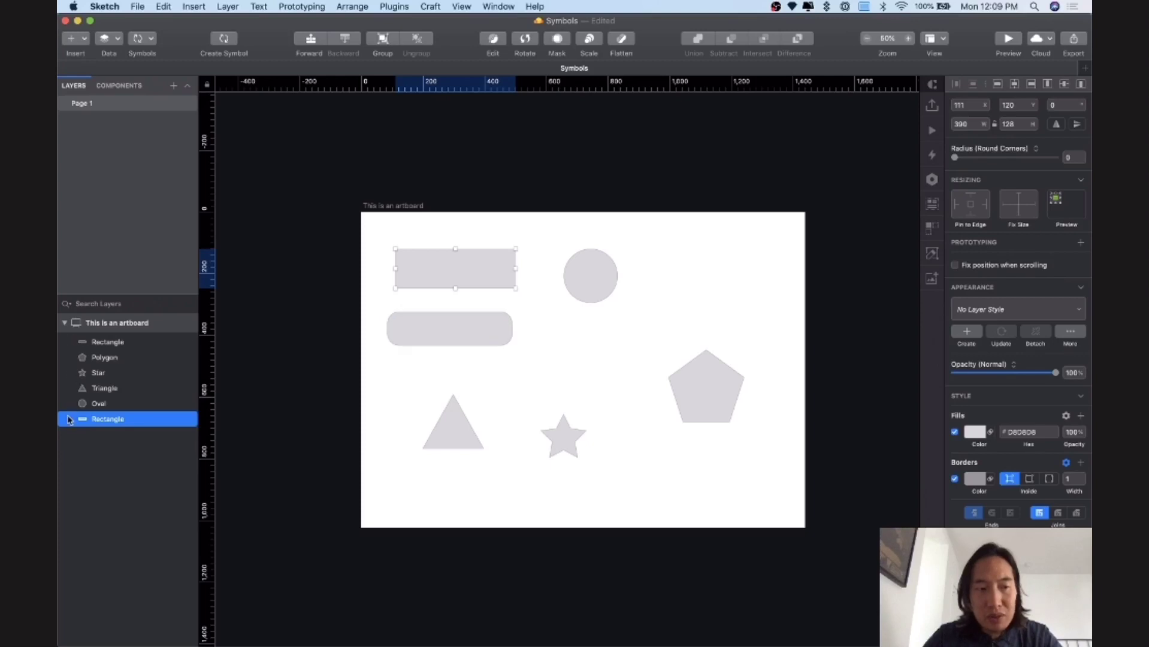
left_click(106, 357)
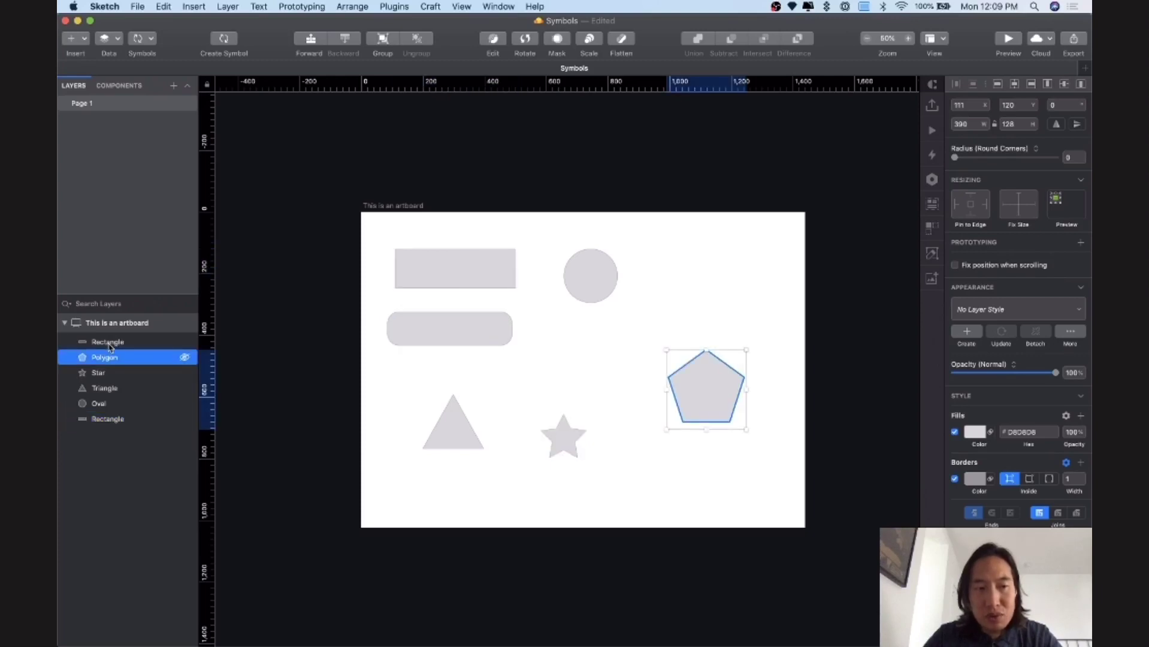
Step: Move the rounded rectangle down and to the right below the rectangle, and shift the circle left toward the rectangle
left_click(109, 345)
left_click_drag(416, 325, 421, 327)
left_click(428, 256)
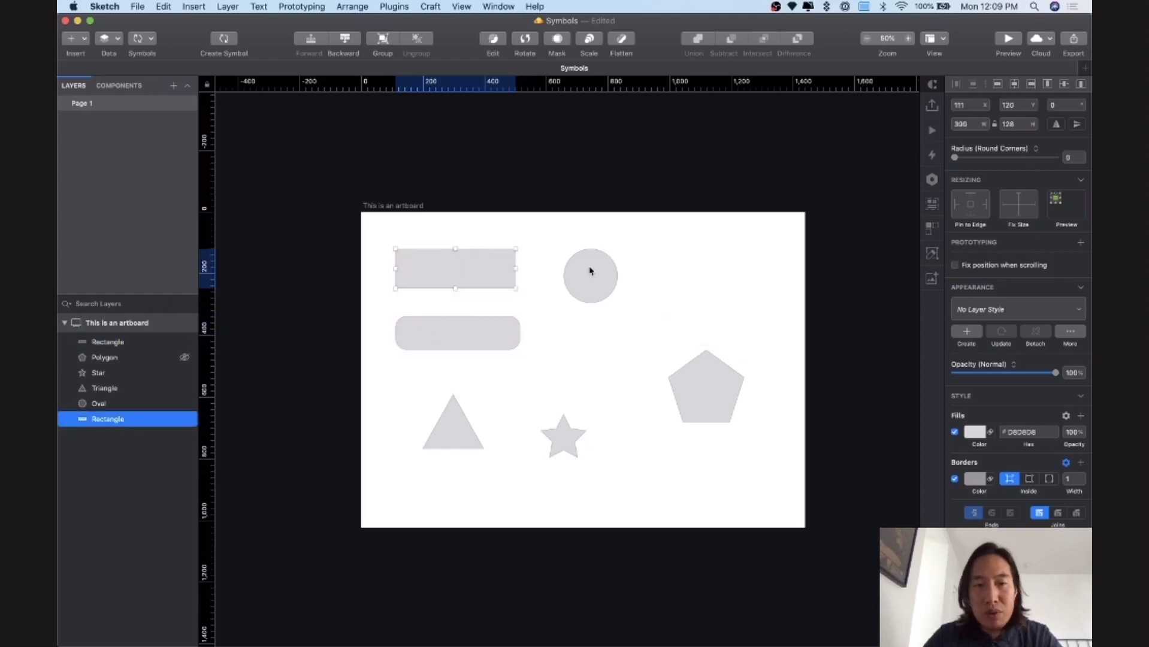
left_click_drag(590, 271, 574, 271)
left_click_drag(496, 322, 513, 324)
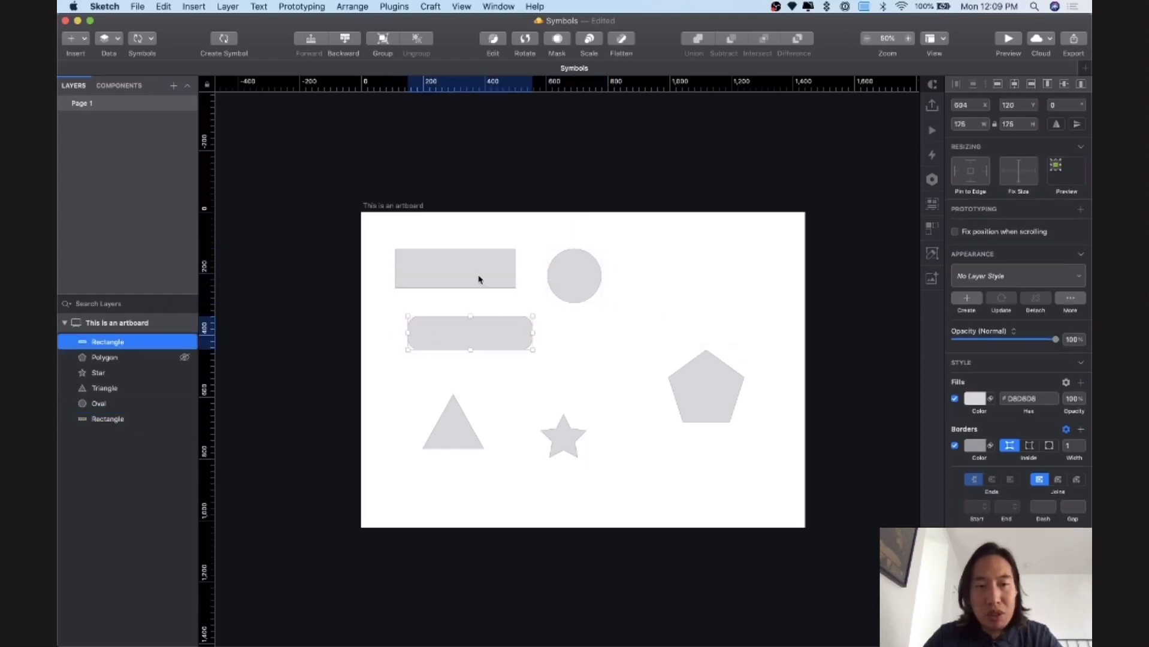
Step: Convert the square-cornered rectangle into a symbol named Rectangle with no layout, sending it to the Symbols page
left_click(479, 279)
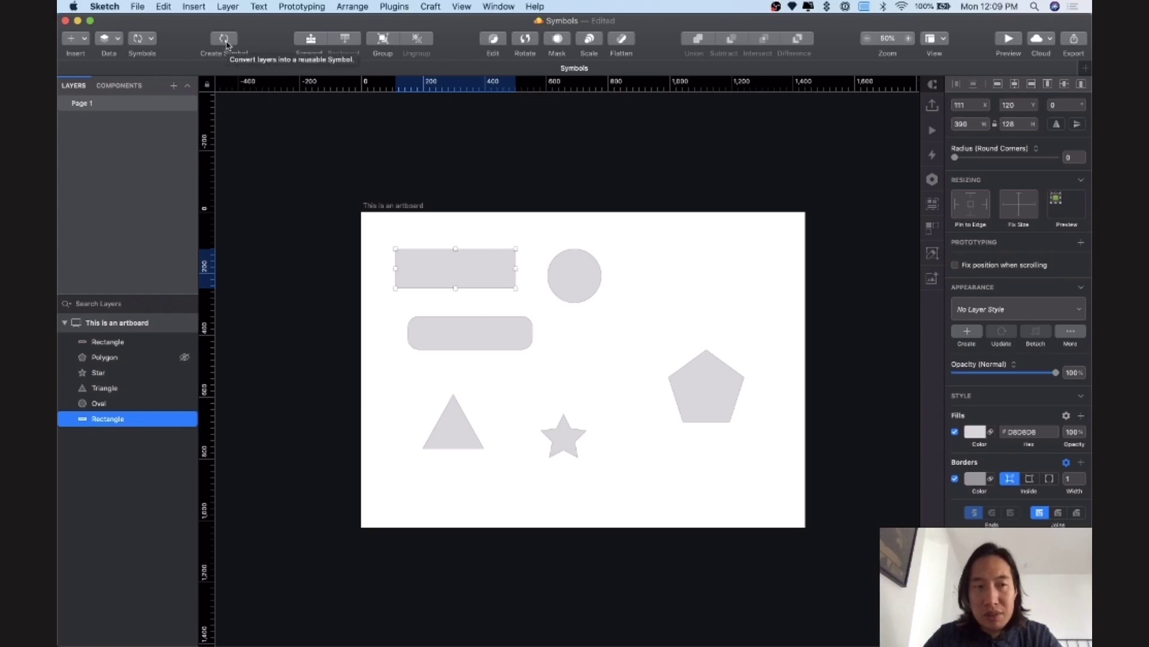
left_click(228, 6)
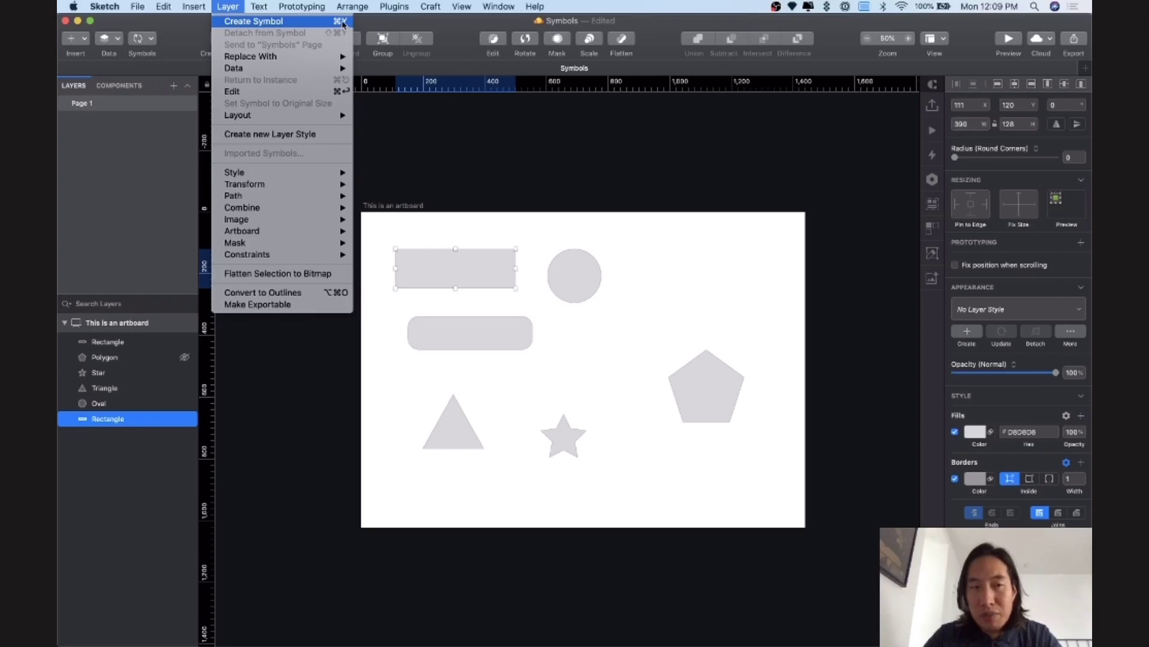
left_click(326, 22)
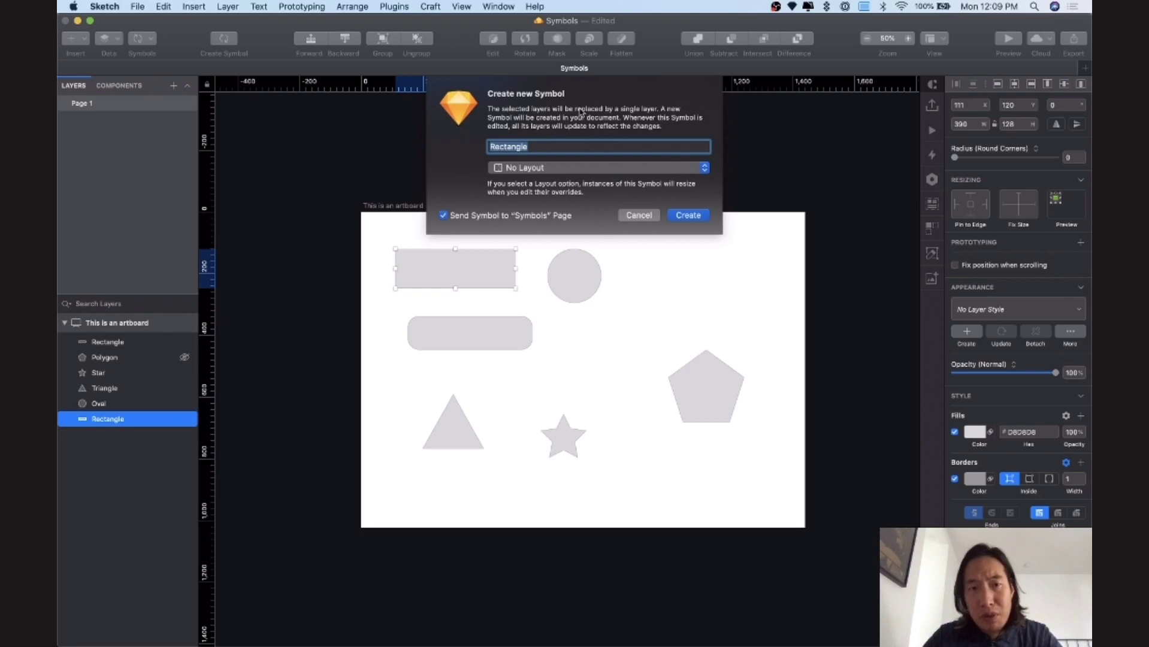
left_click(531, 147)
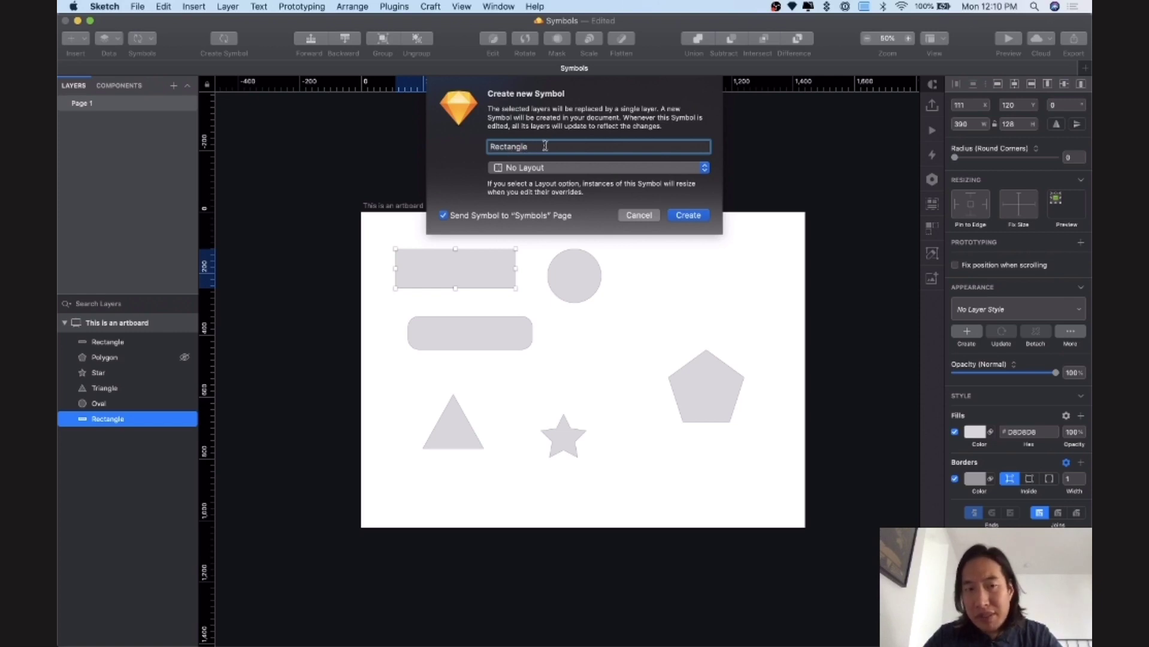
type("sxsad")
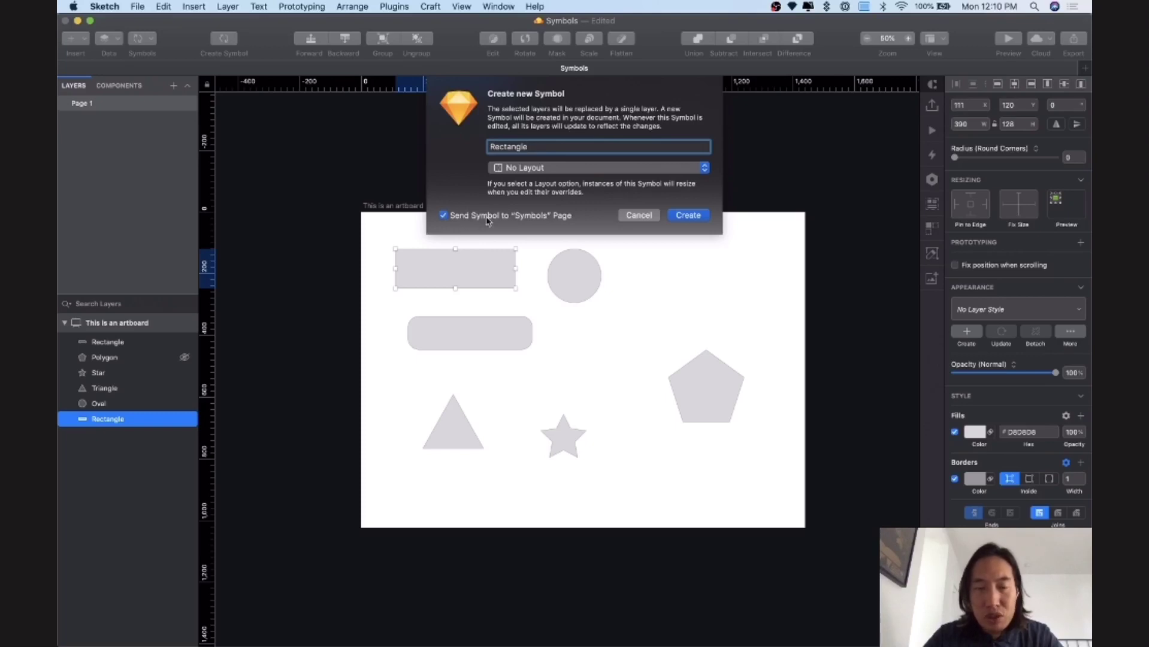
left_click(689, 216)
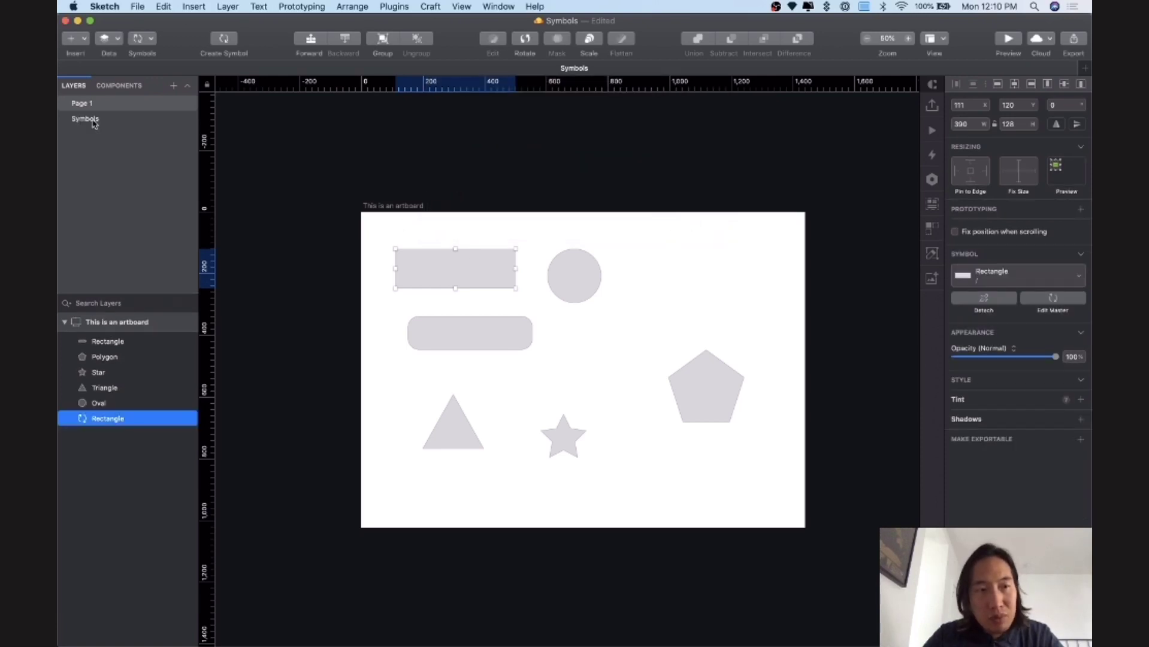
Step: Switch between the Symbols page and Page 1 to compare the rectangle's symbol master with its instance
left_click(92, 119)
left_click(81, 105)
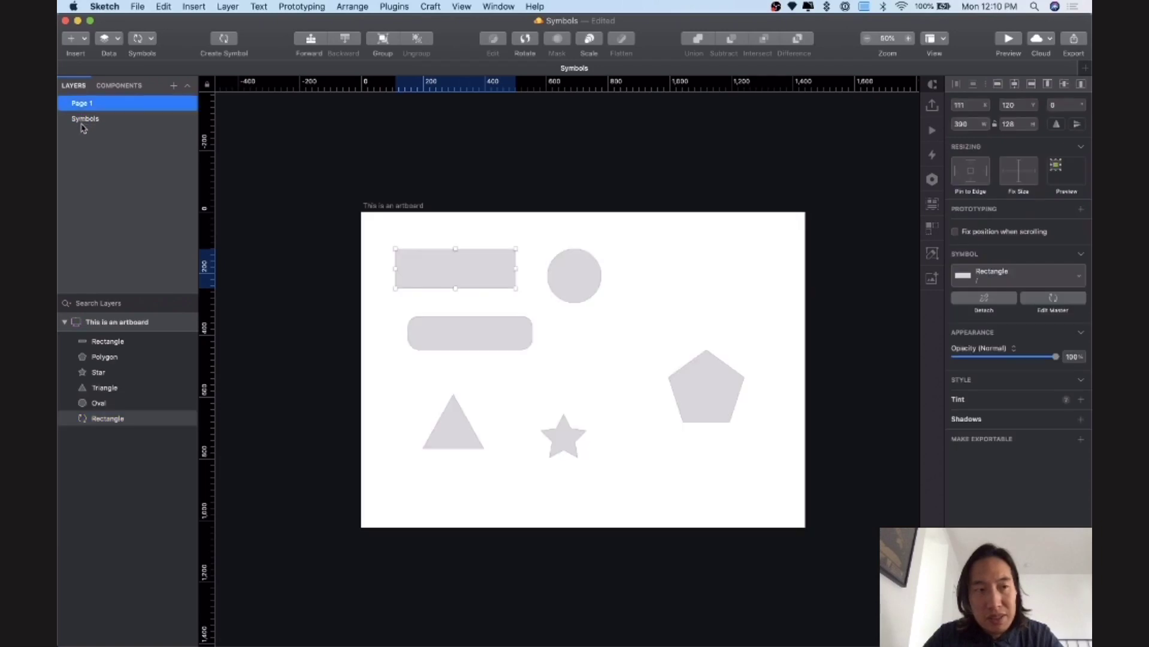
left_click(80, 120)
left_click(81, 105)
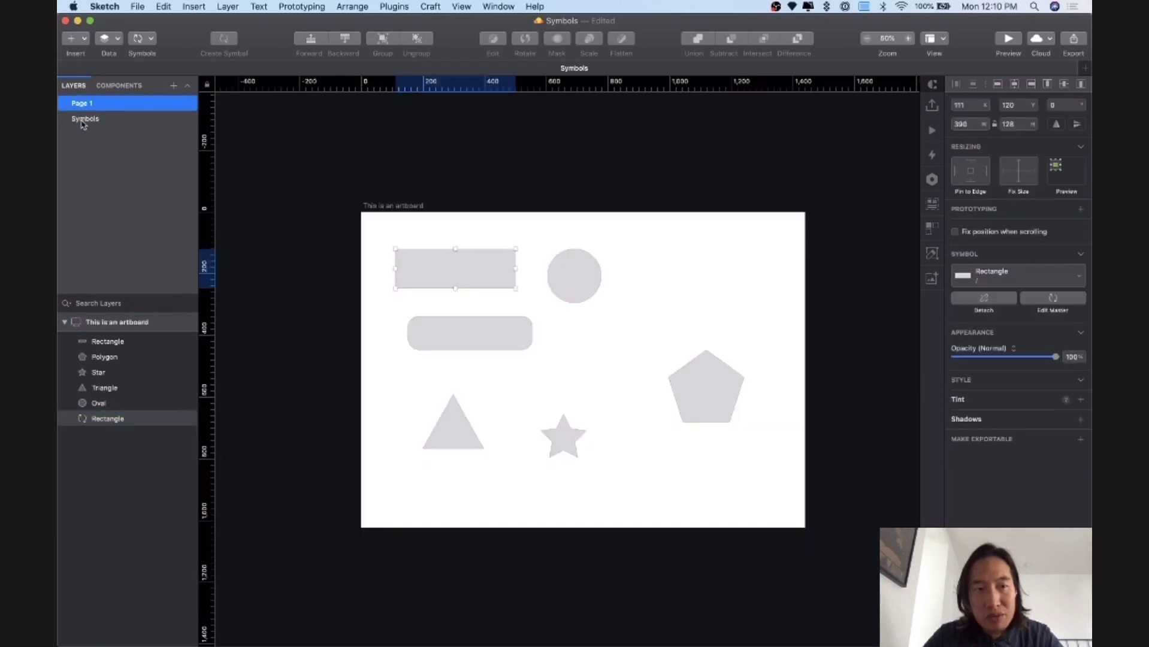
left_click(82, 120)
left_click(88, 106)
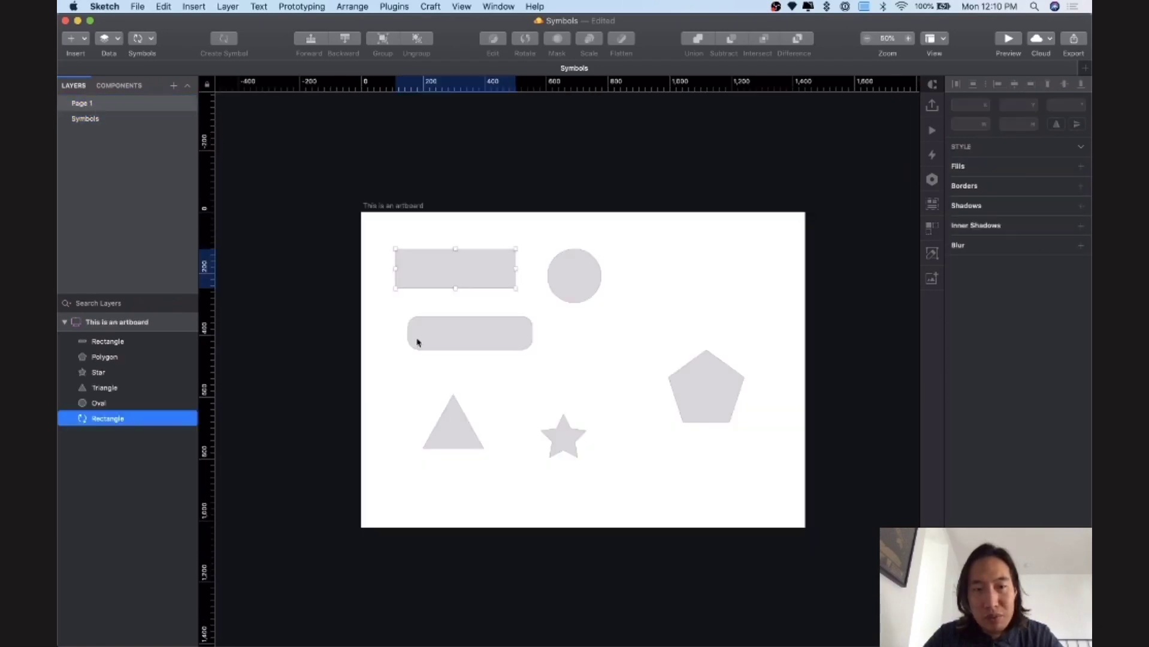
Step: Convert the circle into a symbol with the suggested name Oval on the Symbols page
left_click(565, 273)
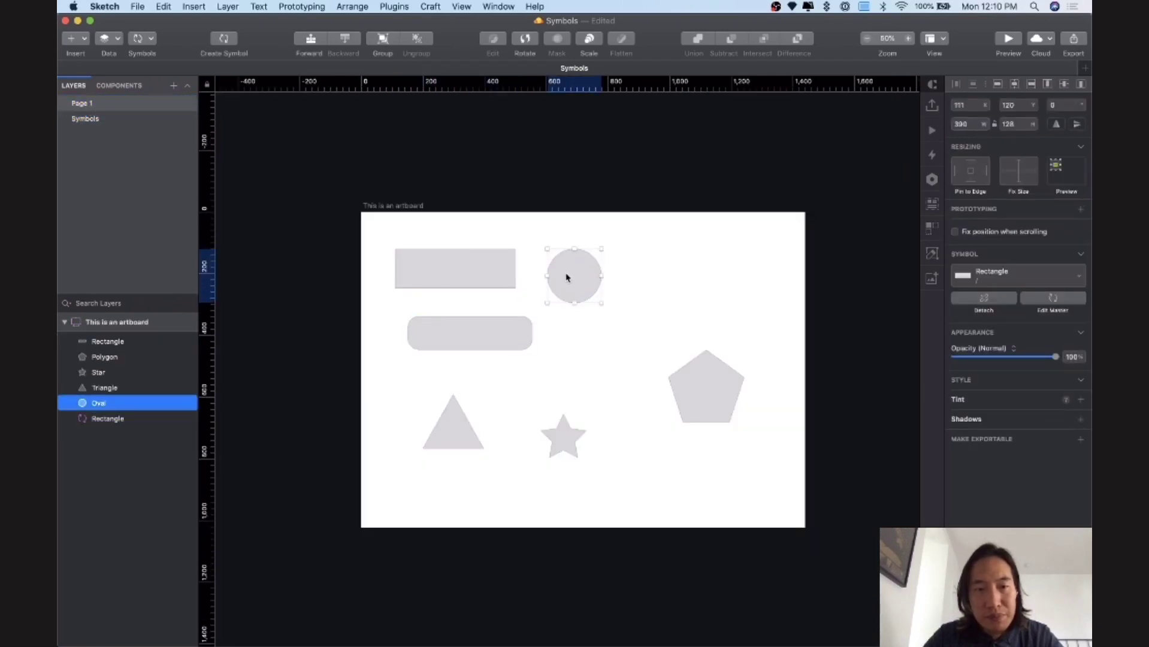
left_click(223, 39)
left_click(690, 214)
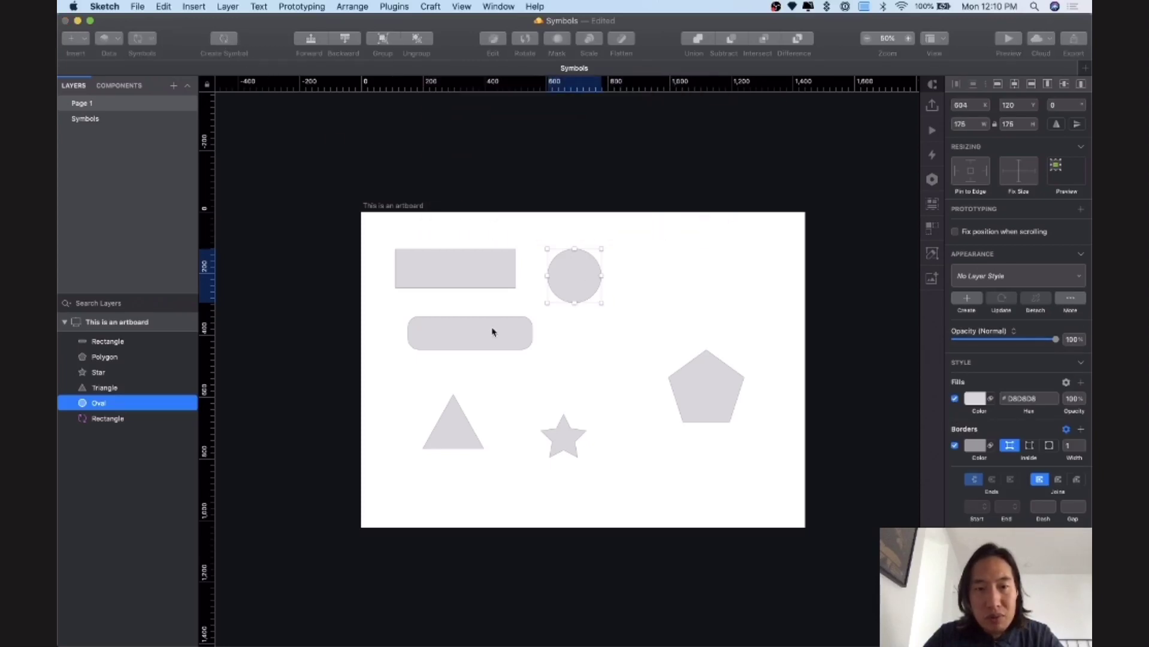
Step: Convert the rounded rectangle into a symbol named Rectangle Rounded and move its instance slightly up and to the right
left_click(489, 339)
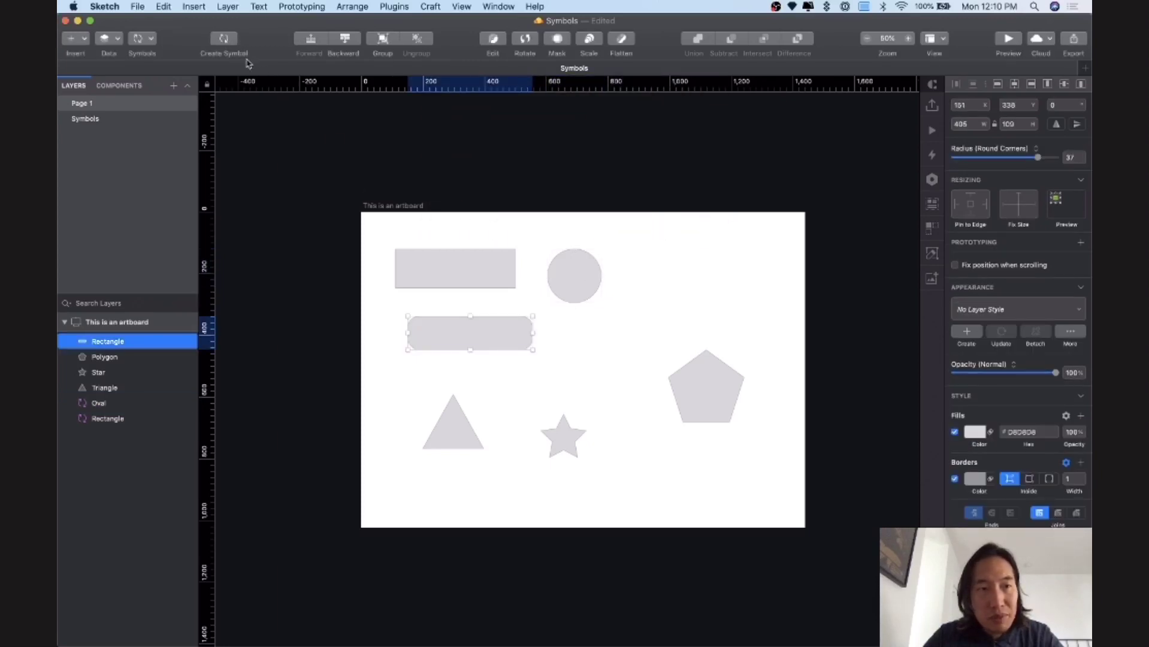
left_click(231, 40)
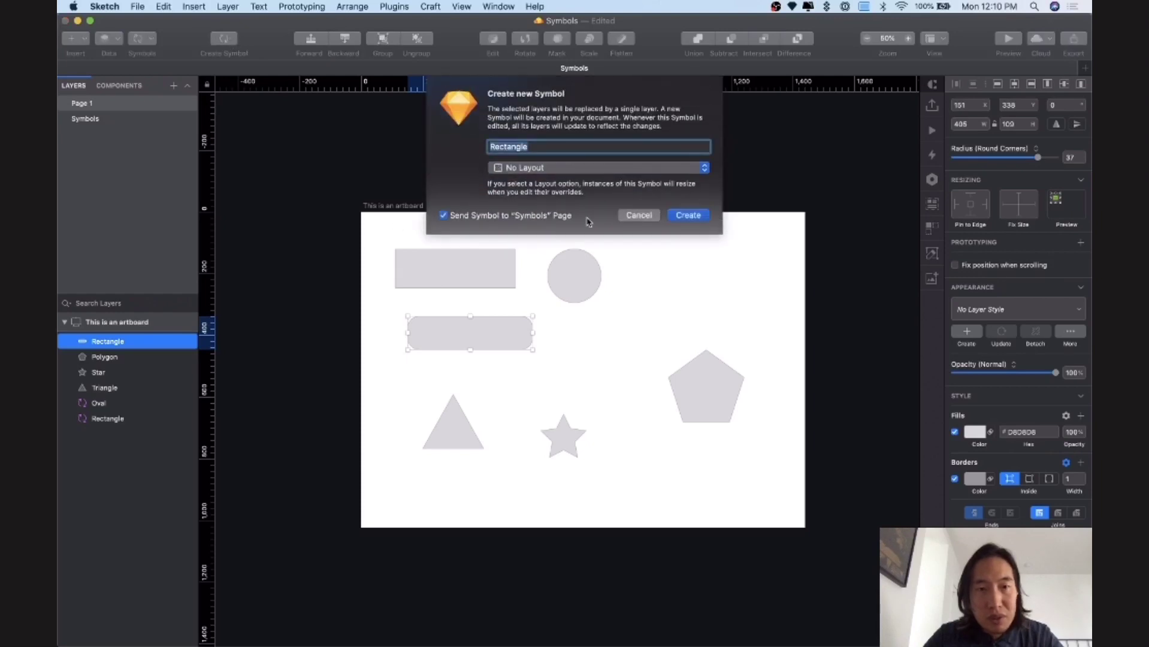
left_click(541, 146)
double_click(541, 147)
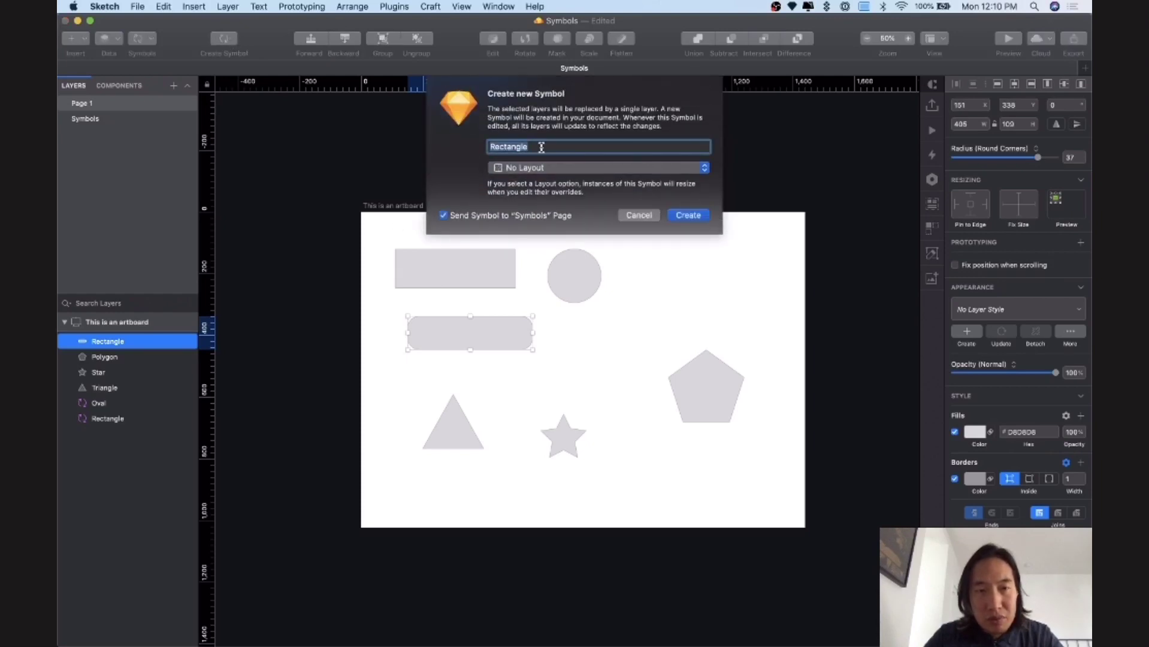
key("Right")
type("Ro")
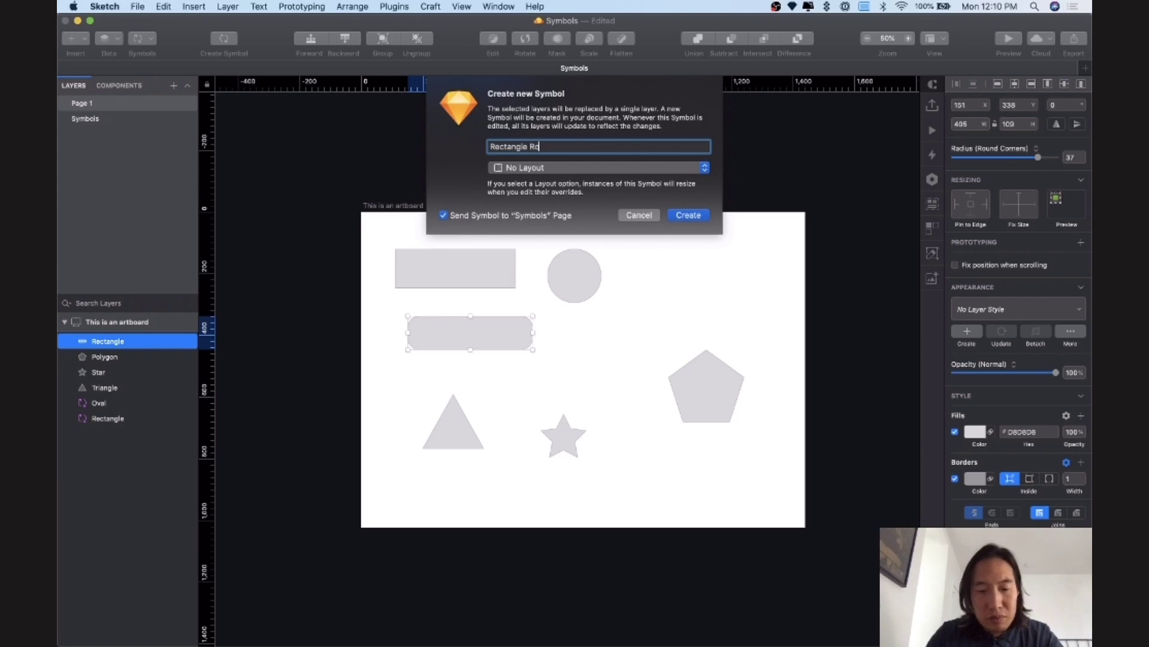
type("unded")
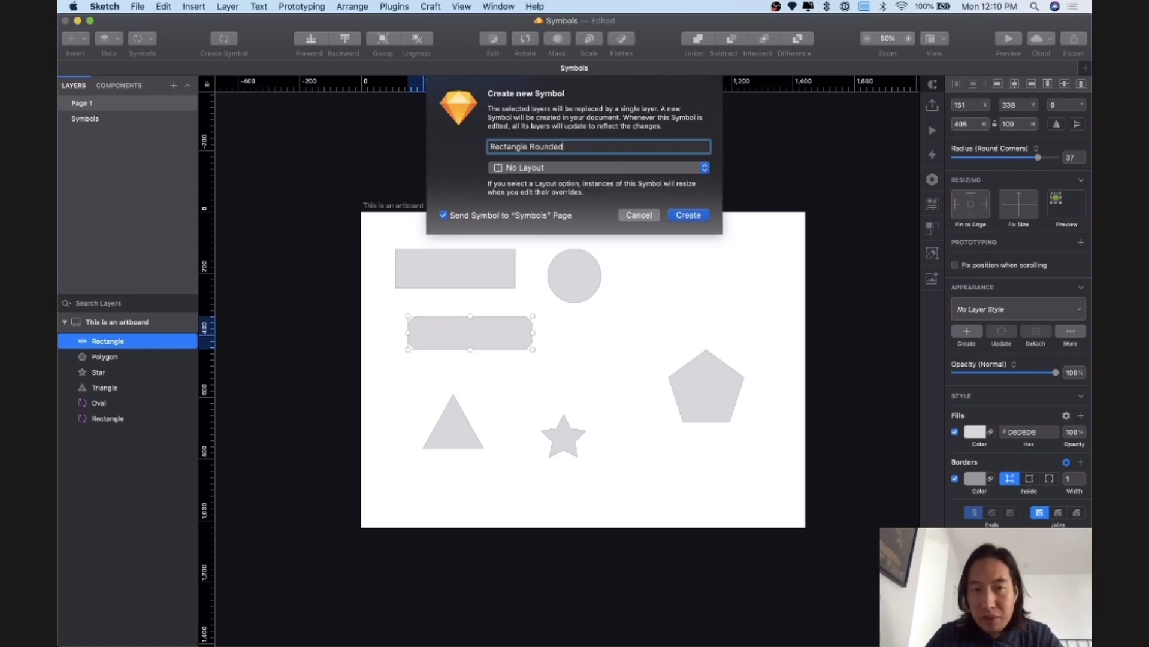
key("Return")
left_click_drag(496, 336, 503, 323)
Step: Convert the triangle into a symbol named Triangle, sending it to the Symbols page
left_click(454, 429)
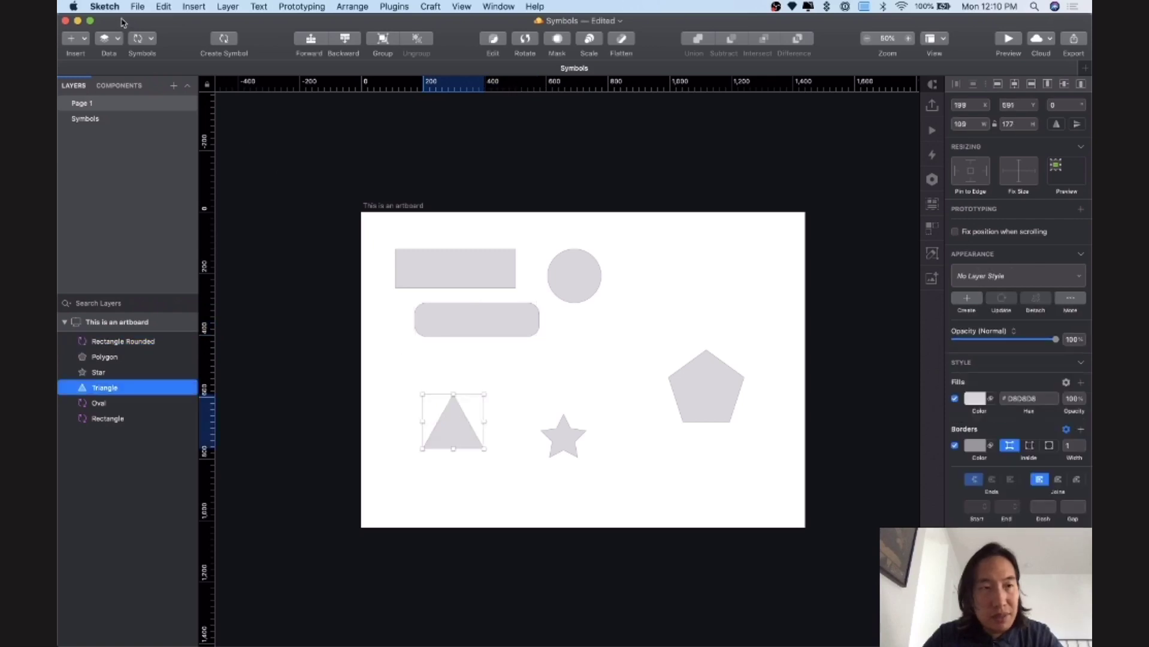
left_click(224, 38)
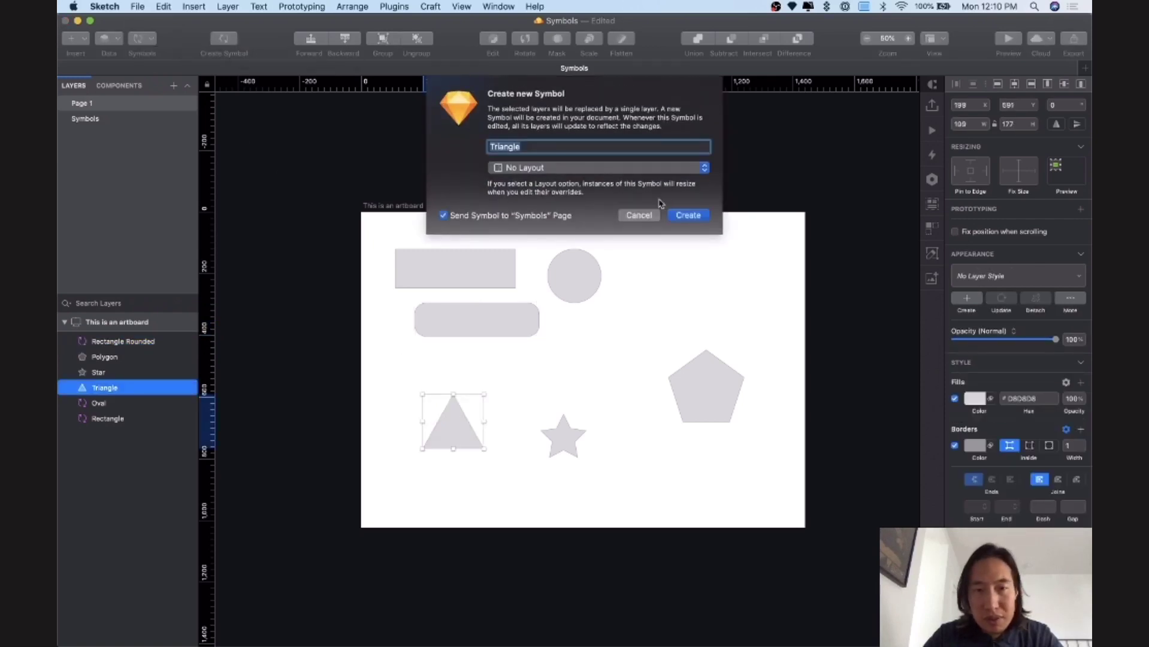
left_click(688, 215)
Step: Convert the star into a symbol named Star, sending it to the Symbols page
left_click(571, 438)
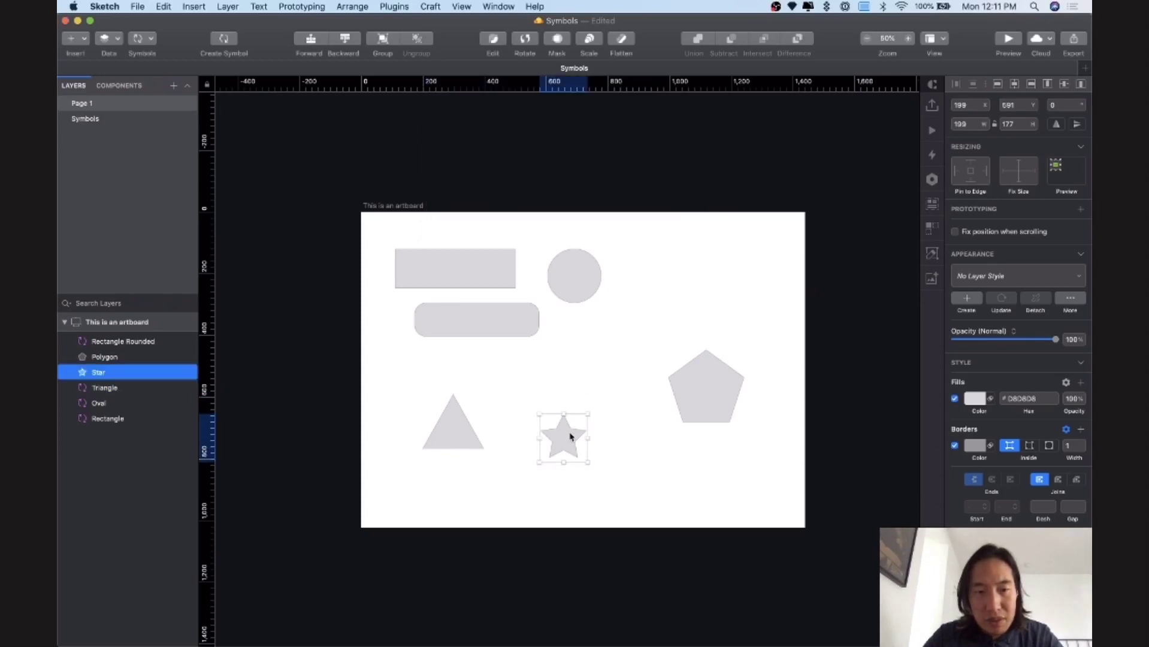
left_click(224, 38)
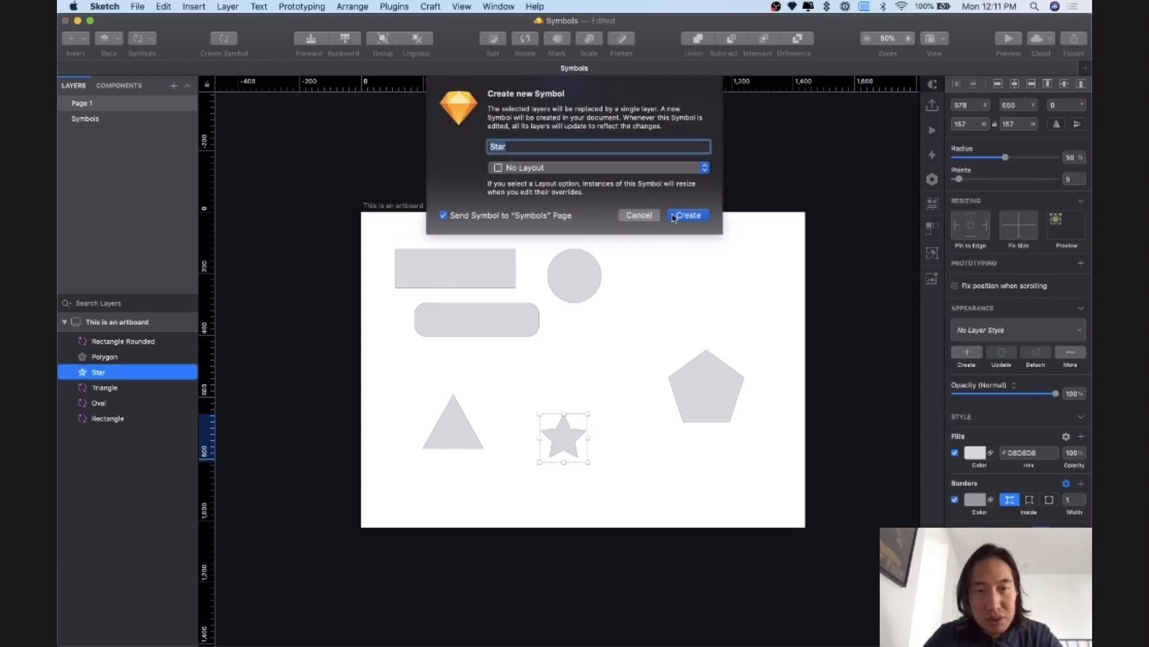
left_click(675, 217)
Step: Convert the pentagon into a symbol named Polygon and reposition it above and to the right of the star
left_click(723, 385)
left_click_drag(722, 385, 645, 382)
left_click(223, 38)
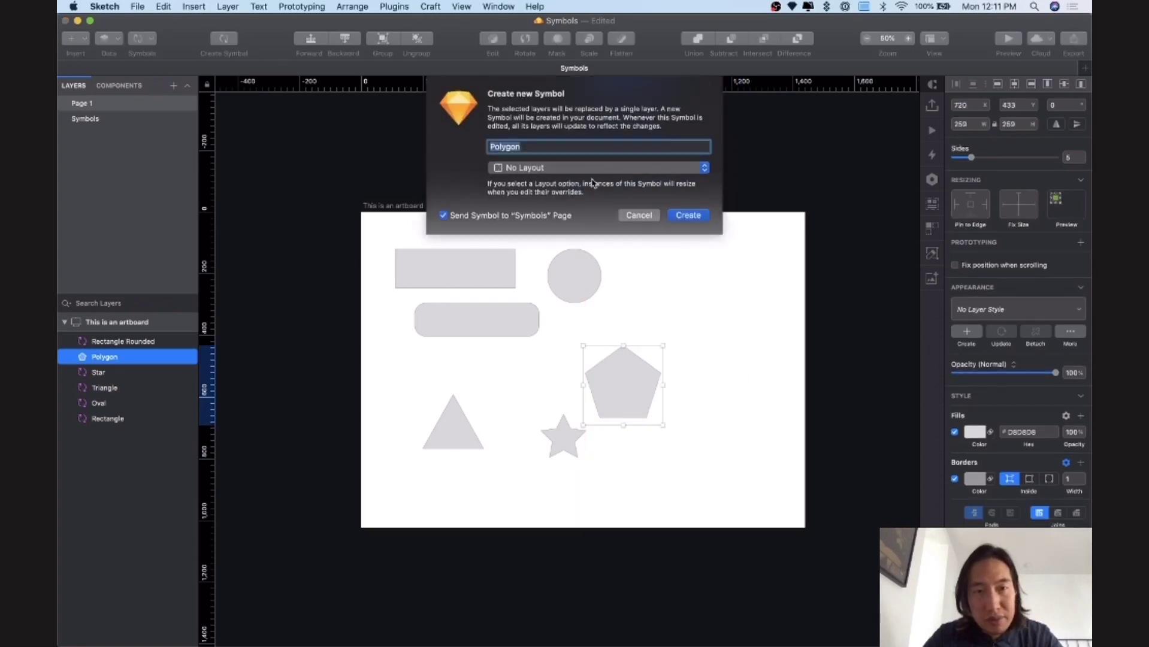
left_click(696, 220)
left_click_drag(618, 359, 661, 331)
Step: Examine all the symbol masters together on the Symbols page
left_click(92, 119)
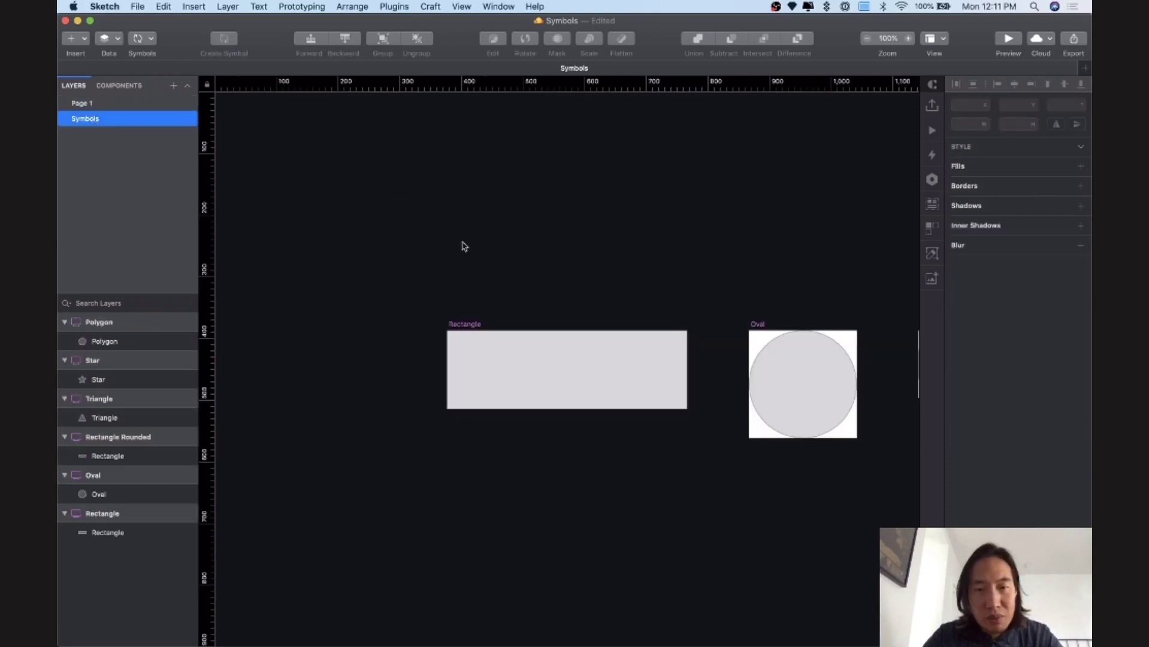
key("super+1")
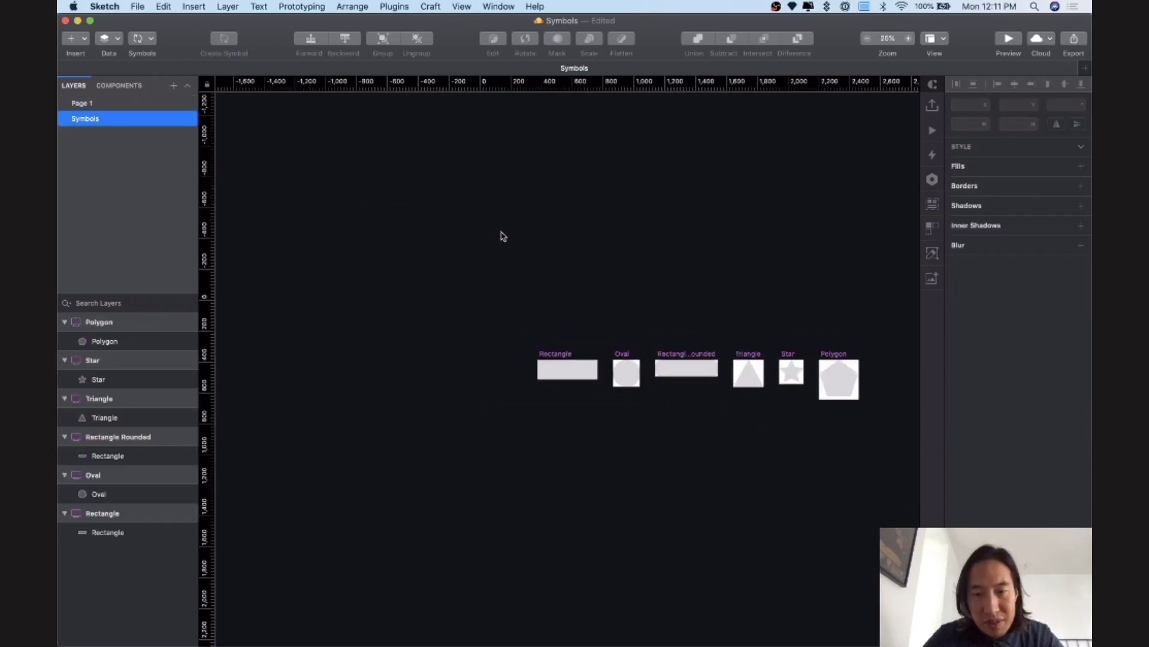
left_click_drag(416, 300, 812, 453)
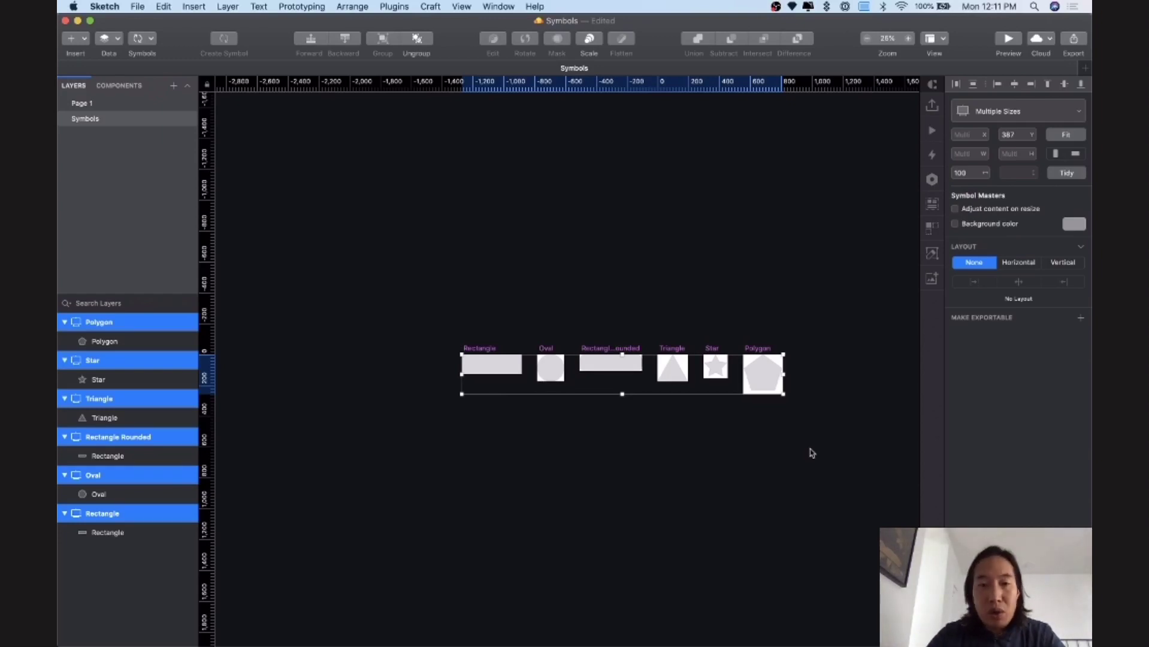
left_click(810, 454)
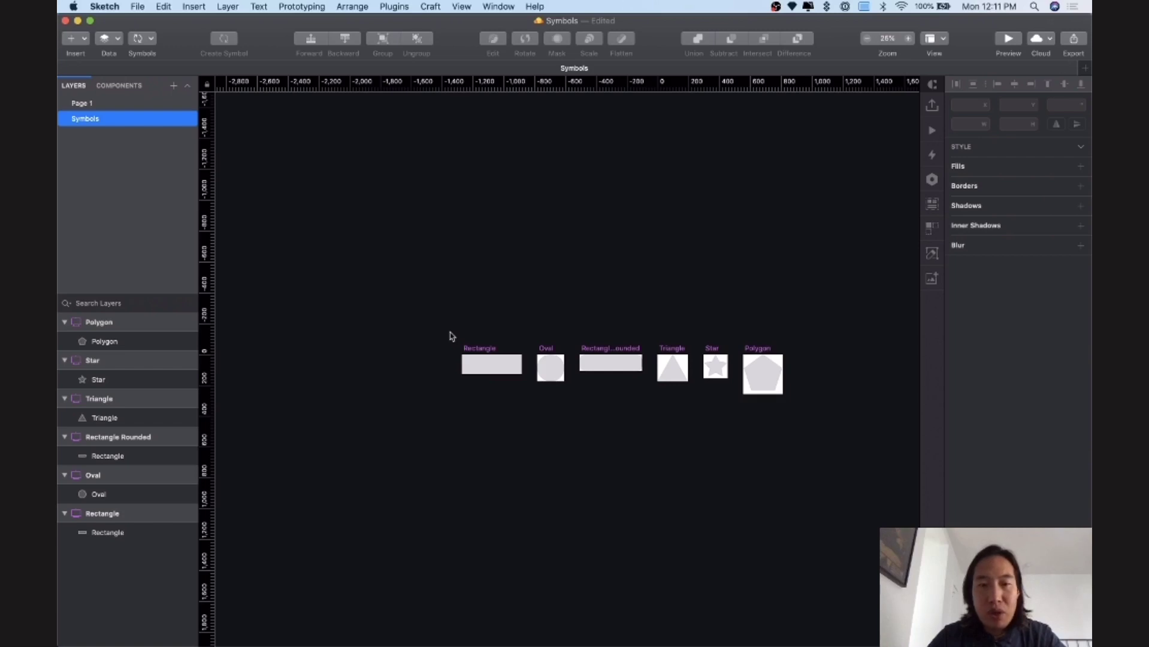
Step: Compare the shape instances on Page 1 with their masters on the Symbols page
left_click(108, 106)
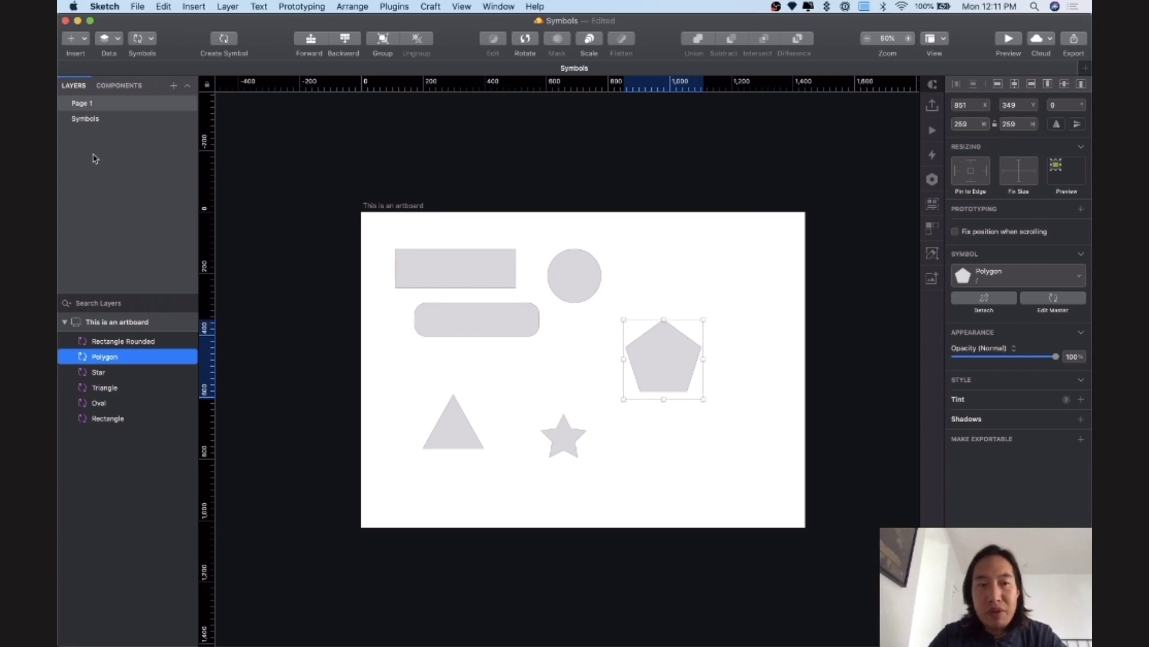
left_click(100, 120)
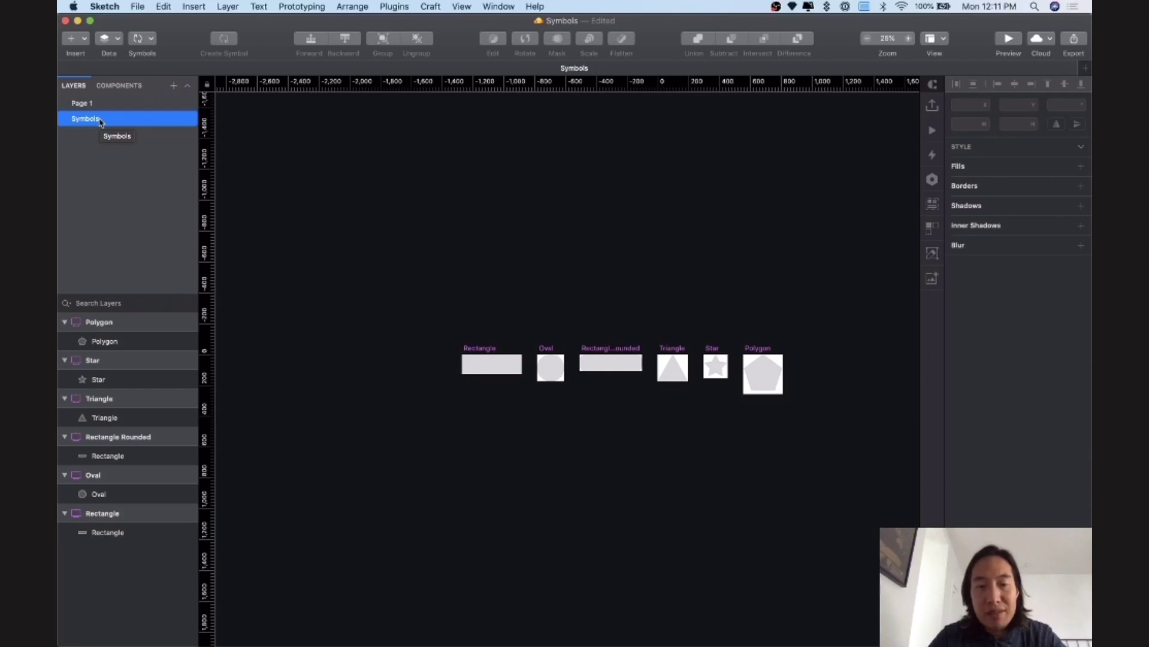
left_click_drag(377, 294, 522, 438)
left_click(522, 438)
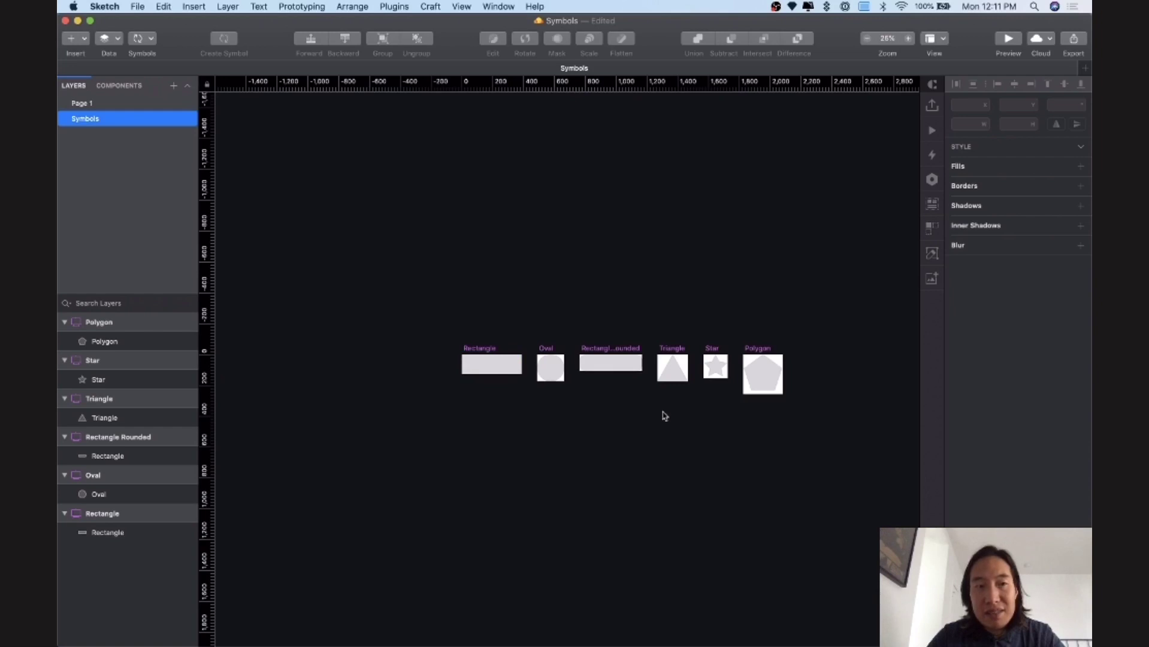
scroll(636, 426, "up", 5)
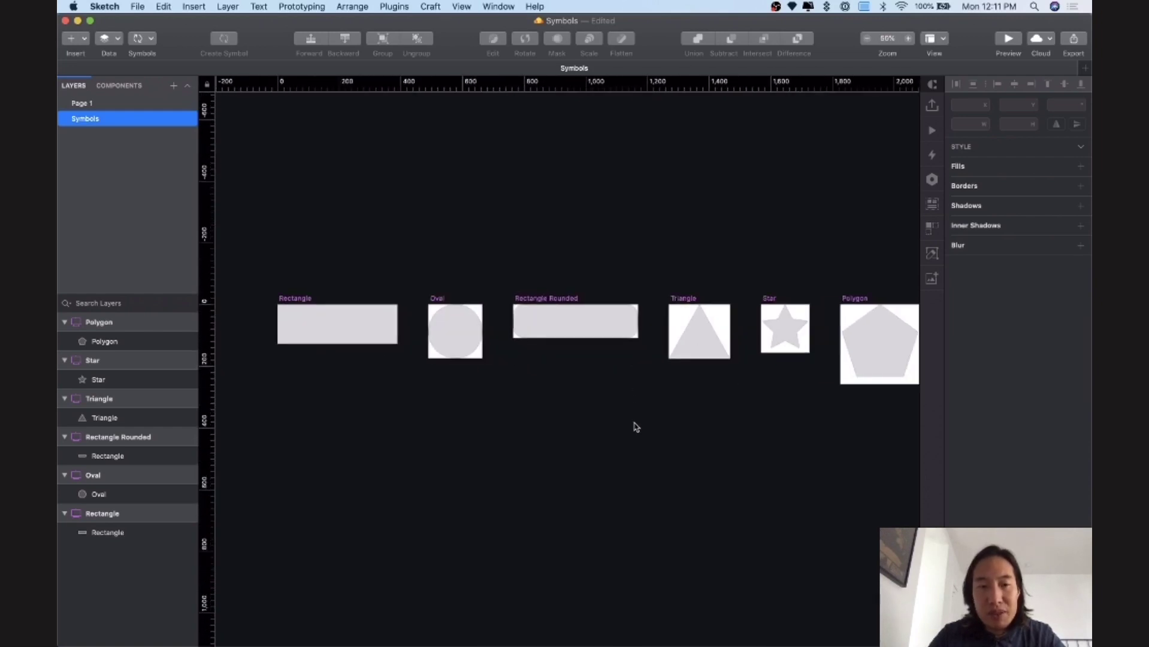
right_click(635, 423)
left_click(569, 408)
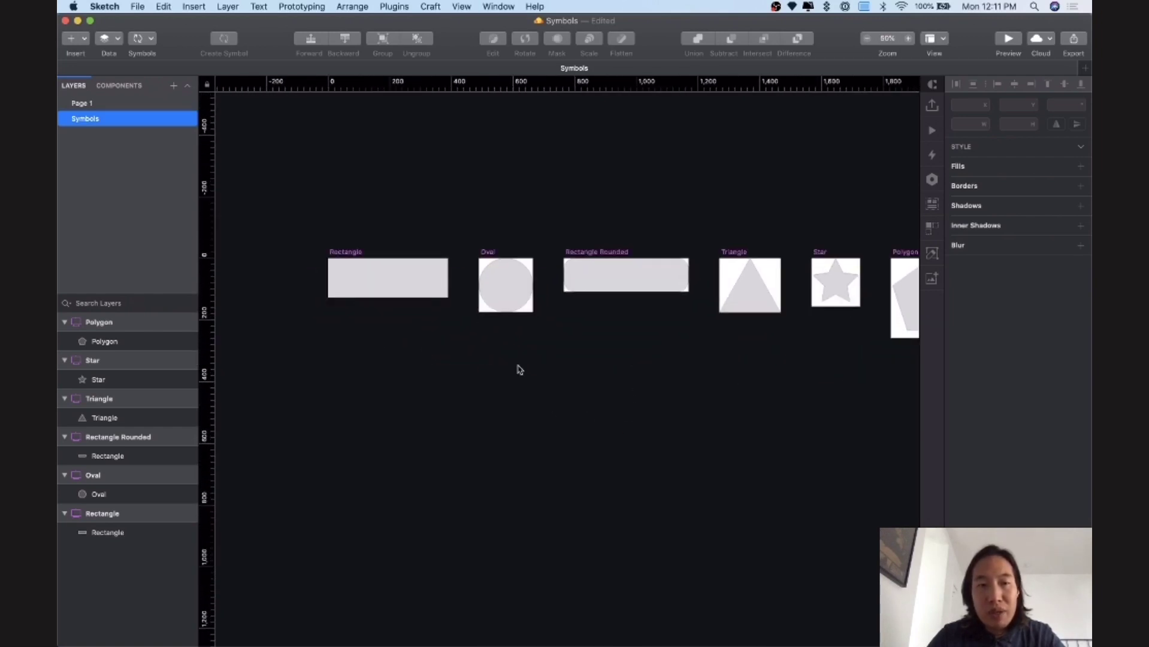
left_click(96, 104)
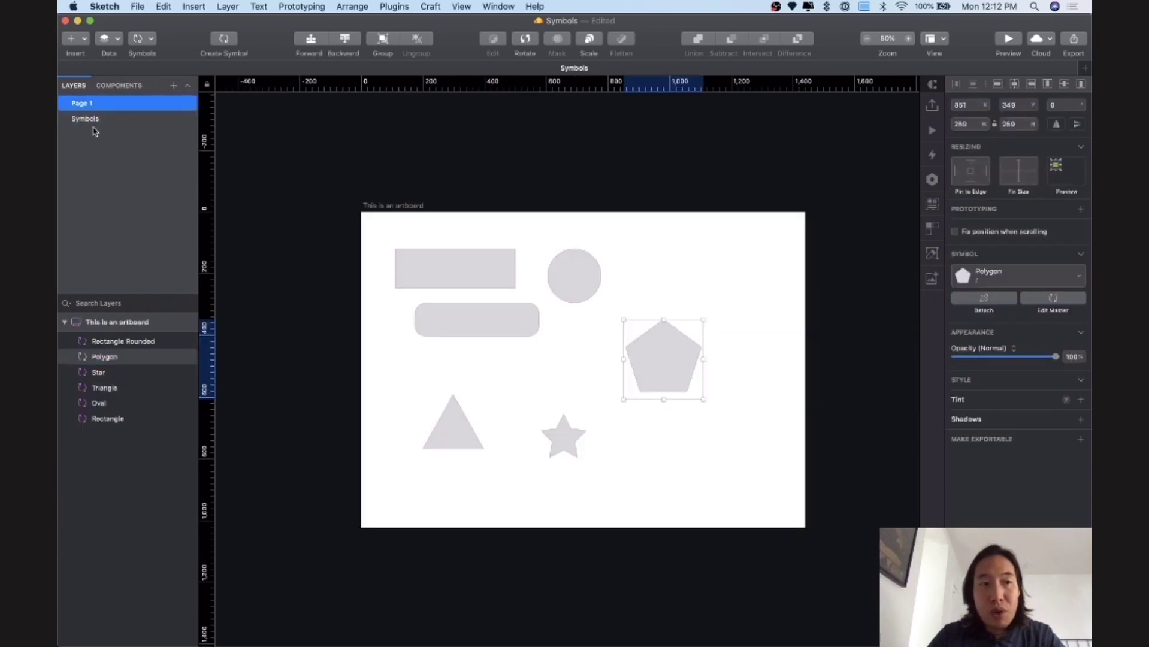
Step: Draw a rectangle about 459 × 109 px on the Symbols page, below the Rectangle symbol
left_click(96, 120)
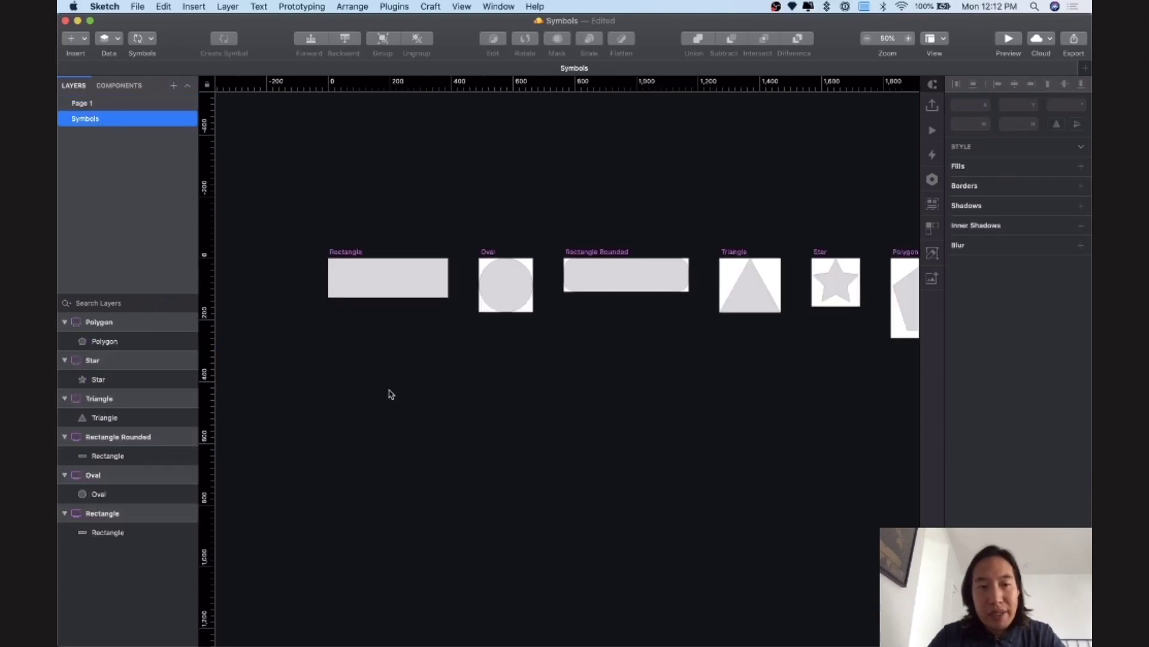
key("r")
left_click_drag(346, 370, 461, 388)
left_click(474, 428)
left_click(454, 421)
left_click(450, 408)
left_click(450, 400)
Step: Rename the new rectangle layer on the Symbols page as Rectangle Test
double_click(129, 324)
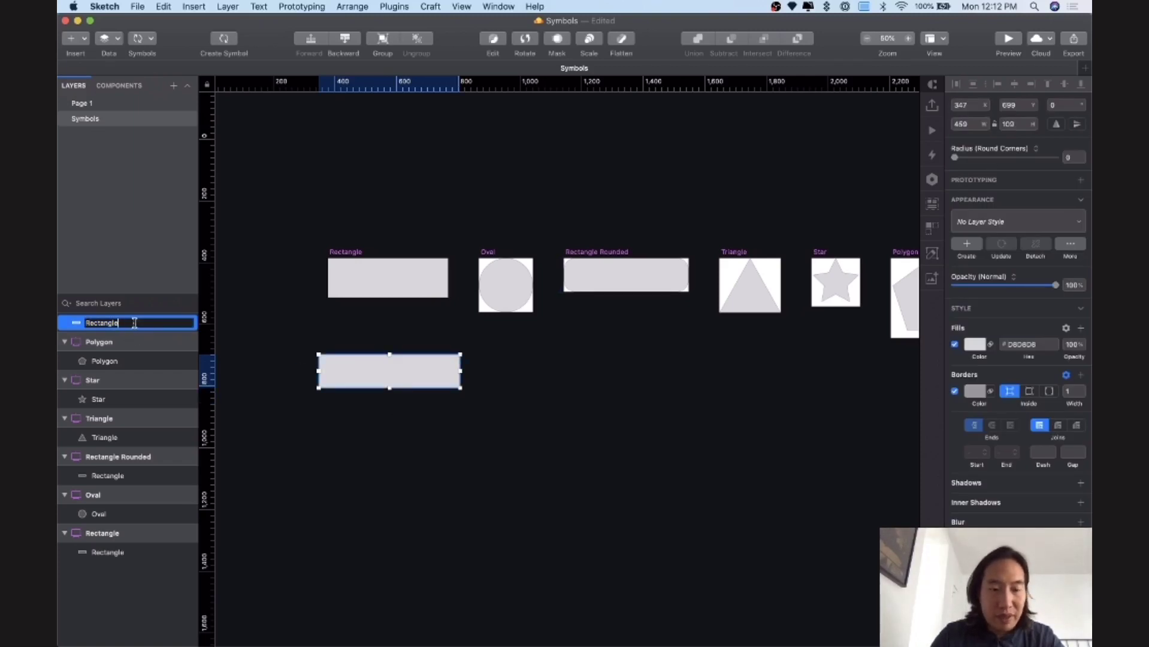
type("Tes")
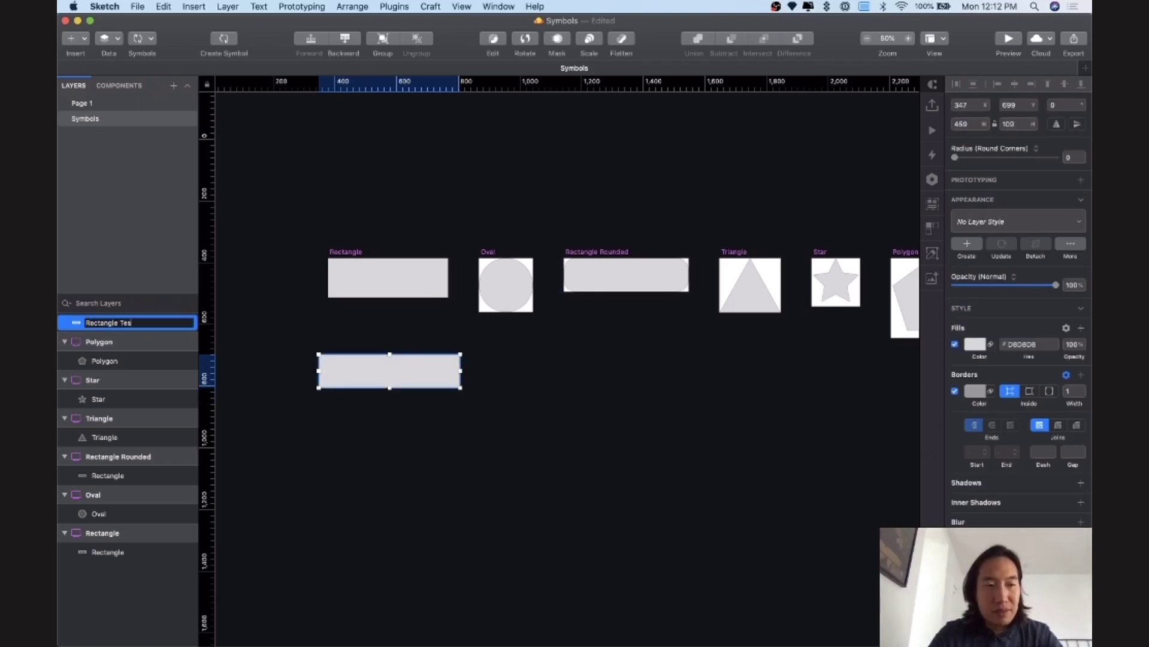
type("t")
key("Return")
Step: Convert the loose rectangle into a symbol named Rectangle Test with no layout and move its instance farther below the masters
left_click_drag(334, 376, 352, 388)
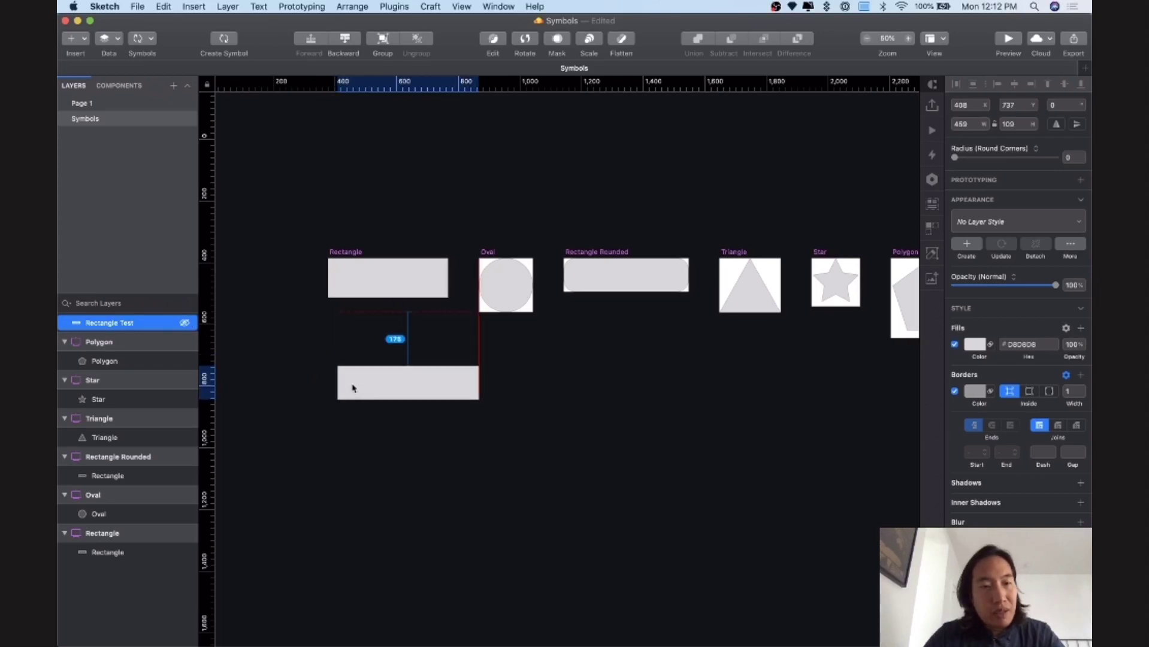
left_click(225, 39)
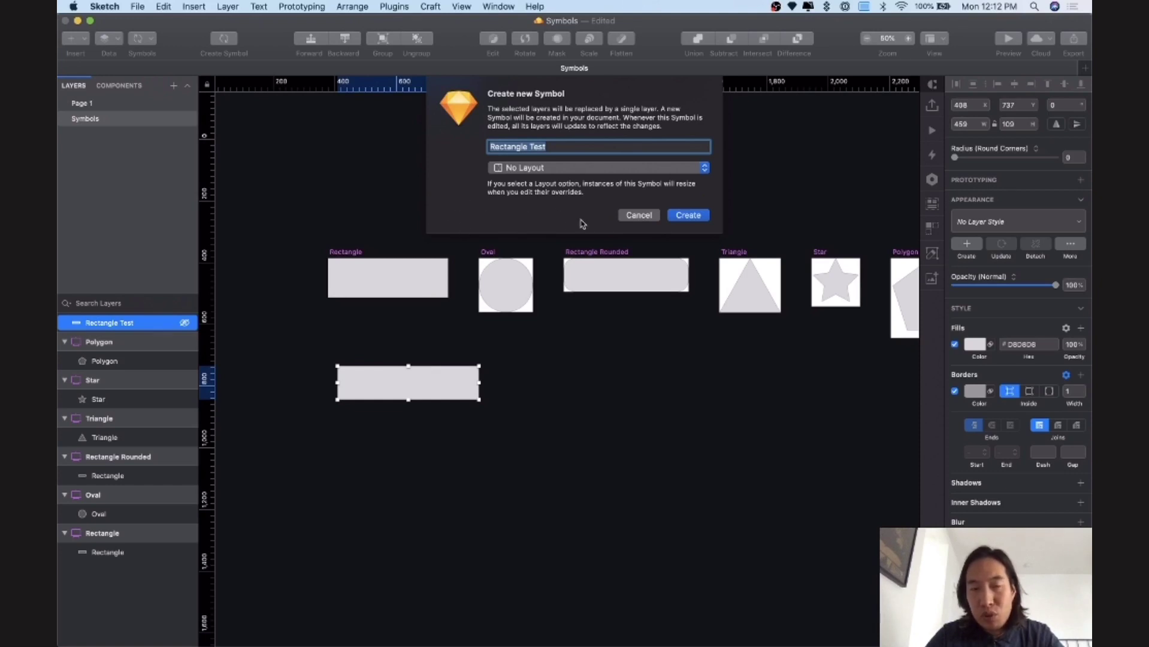
left_click(688, 215)
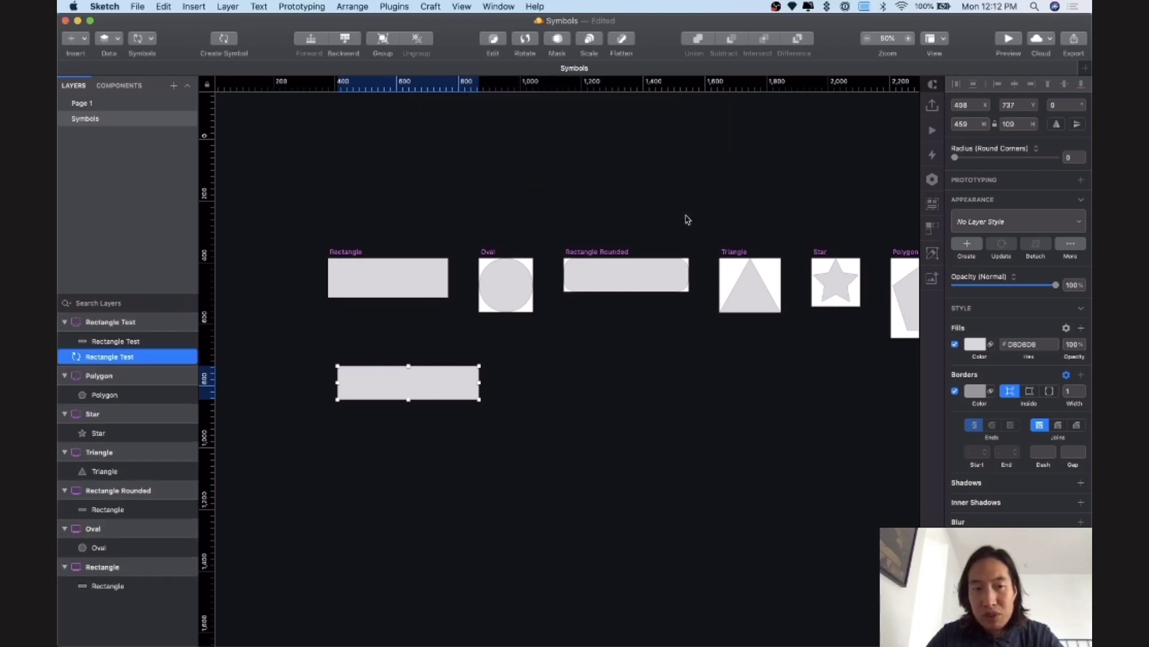
left_click_drag(467, 377, 466, 431)
Step: Inspect the Rectangle Test master beside the Polygon master, and return to its instance below the row of masters
scroll(411, 407, "right", 10)
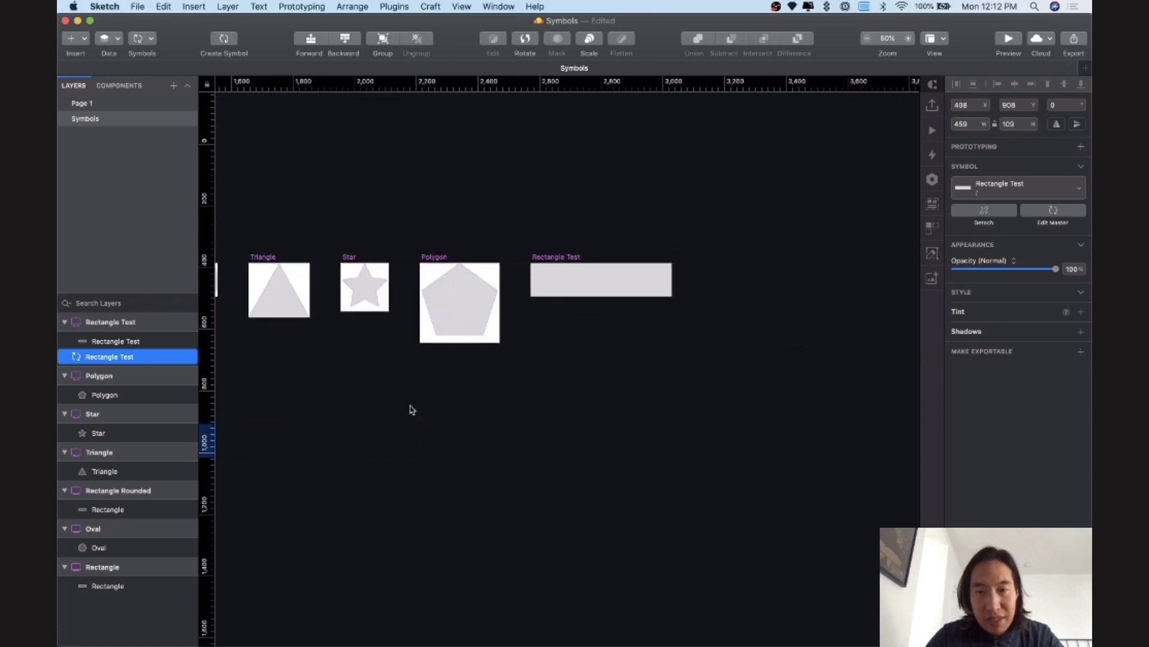
left_click(547, 255)
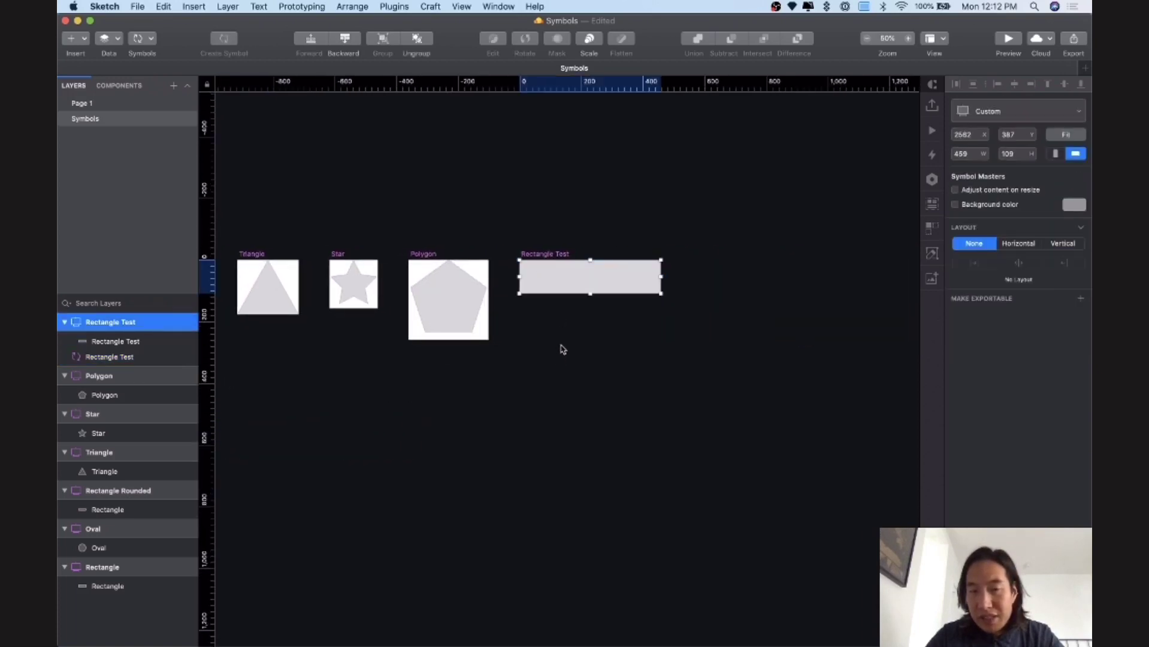
scroll(562, 345, "left", 3)
scroll(562, 344, "left", 10)
left_click_drag(564, 403, 532, 385)
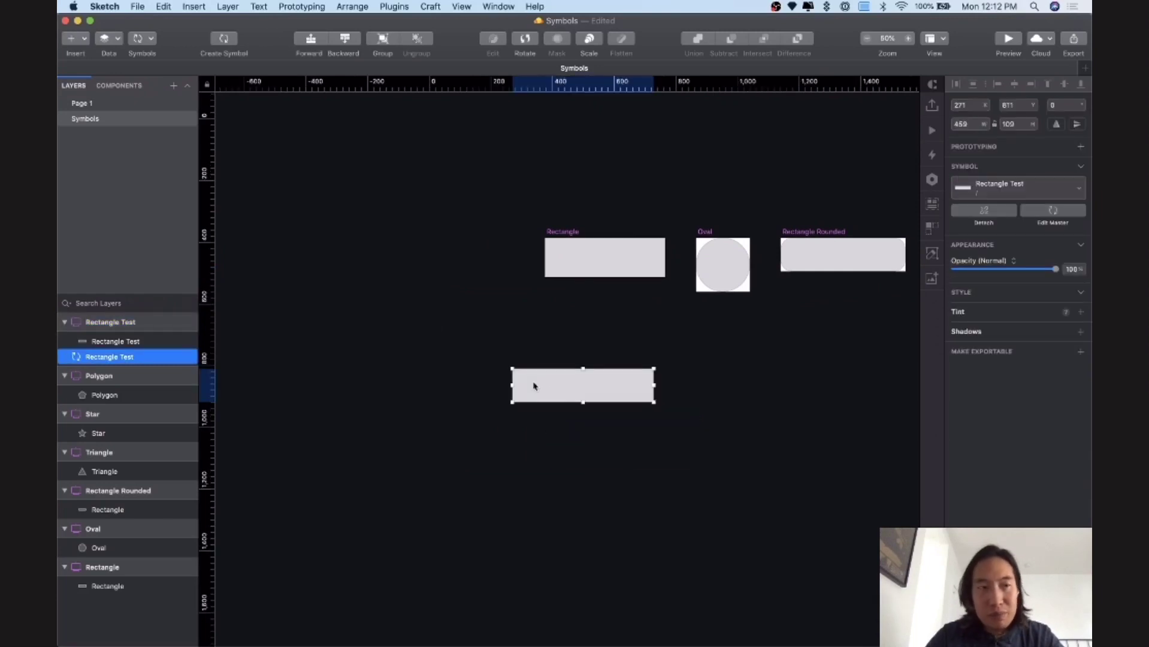
Step: Inspect the Rectangle Rounded, Polygon, Star and Triangle symbol instances on Page 1
left_click(101, 102)
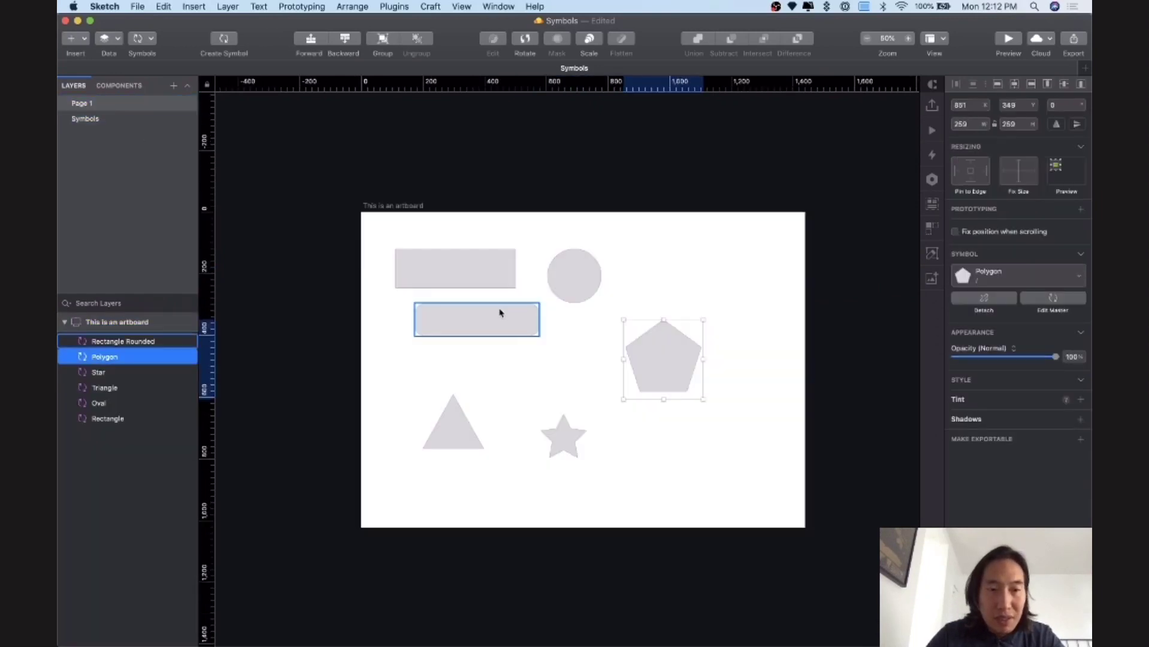
left_click(499, 312)
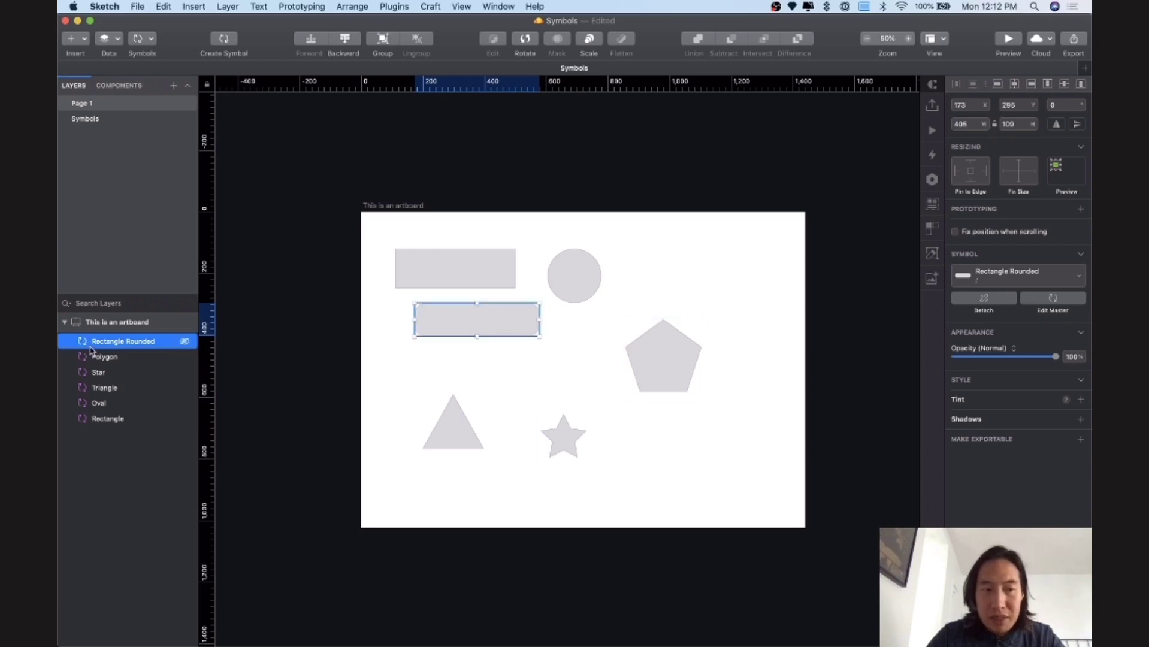
left_click(84, 357)
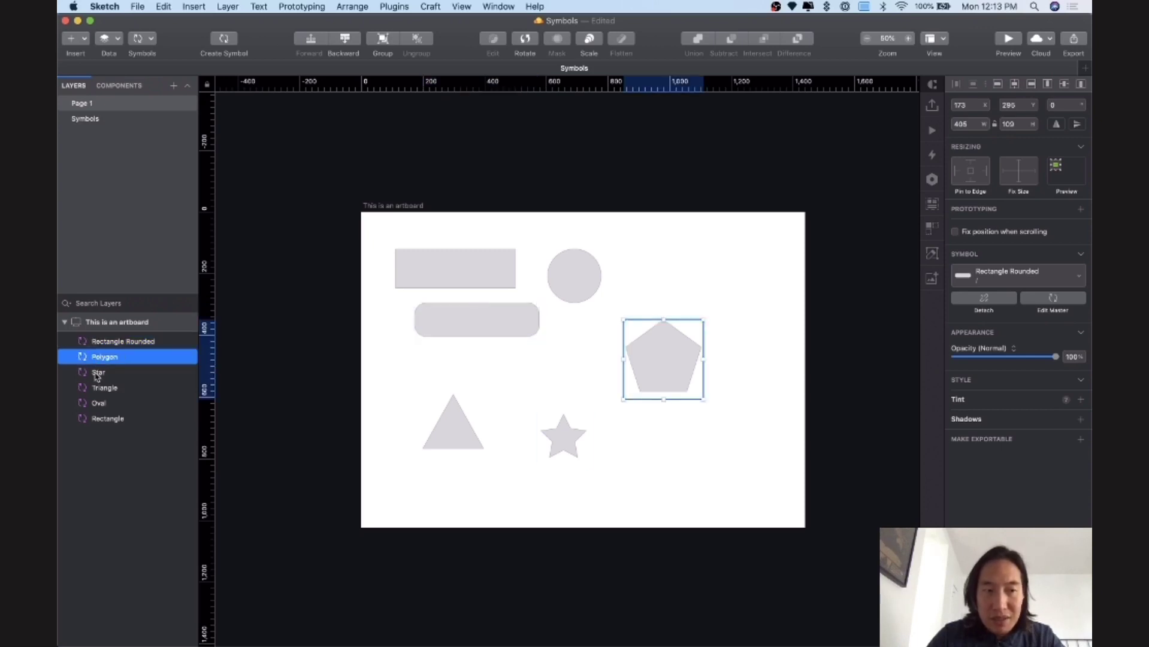
left_click(84, 373)
left_click(85, 390)
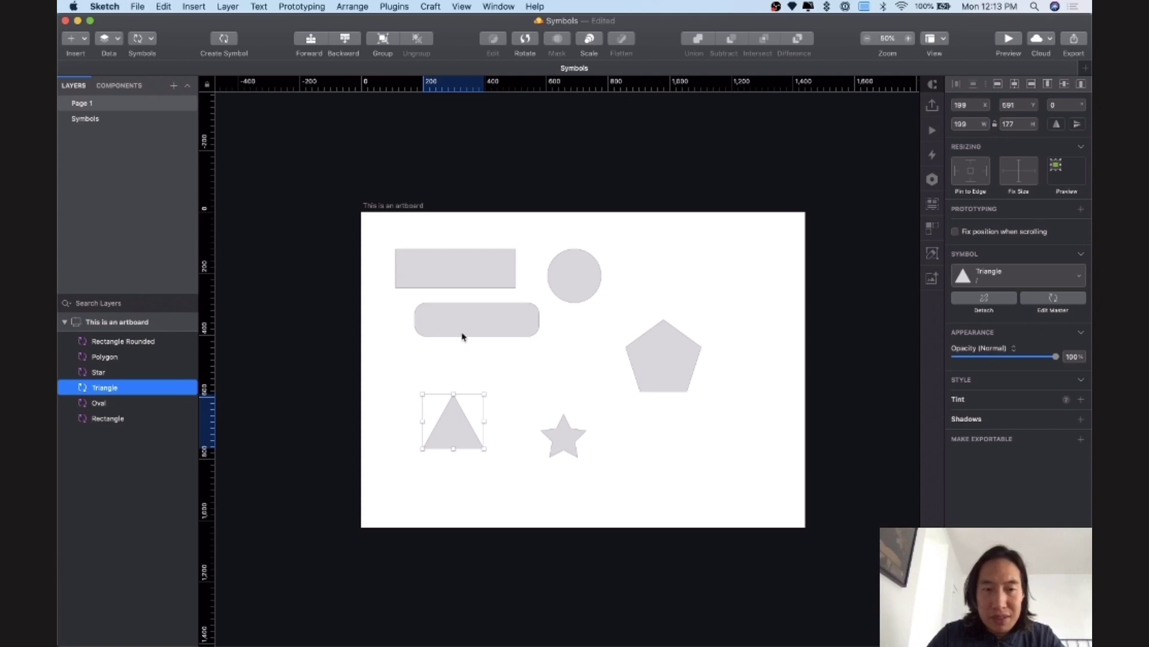
Step: Identify the Rectangle Test instance among the masters on the Symbols page and open its master from it
left_click(110, 119)
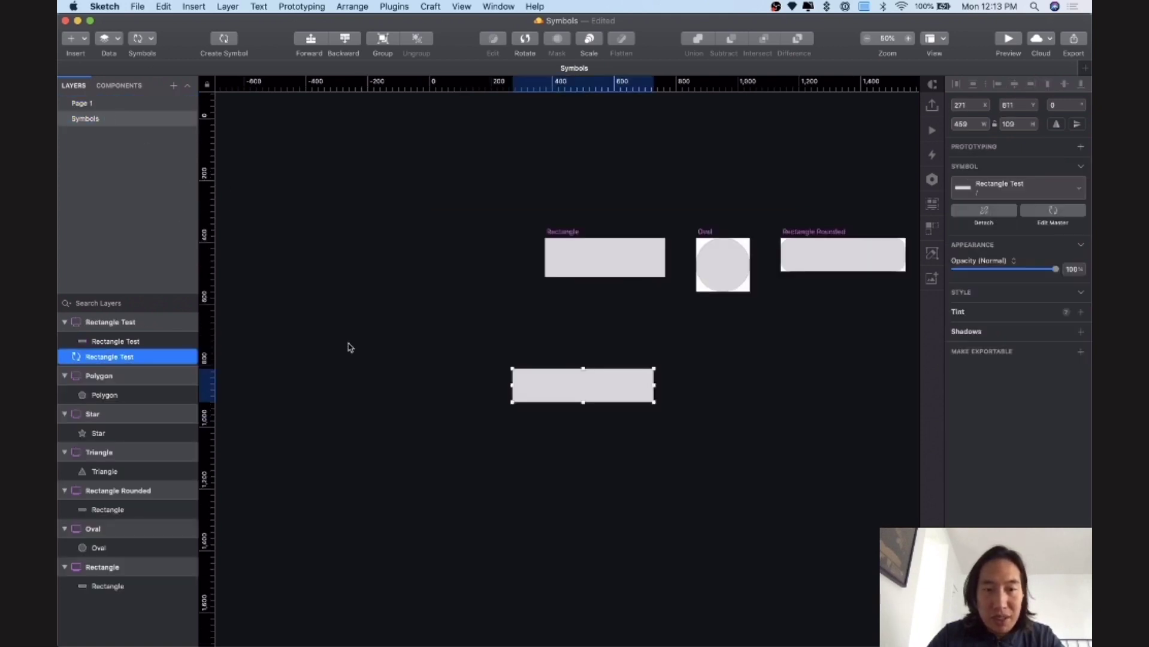
left_click(84, 374)
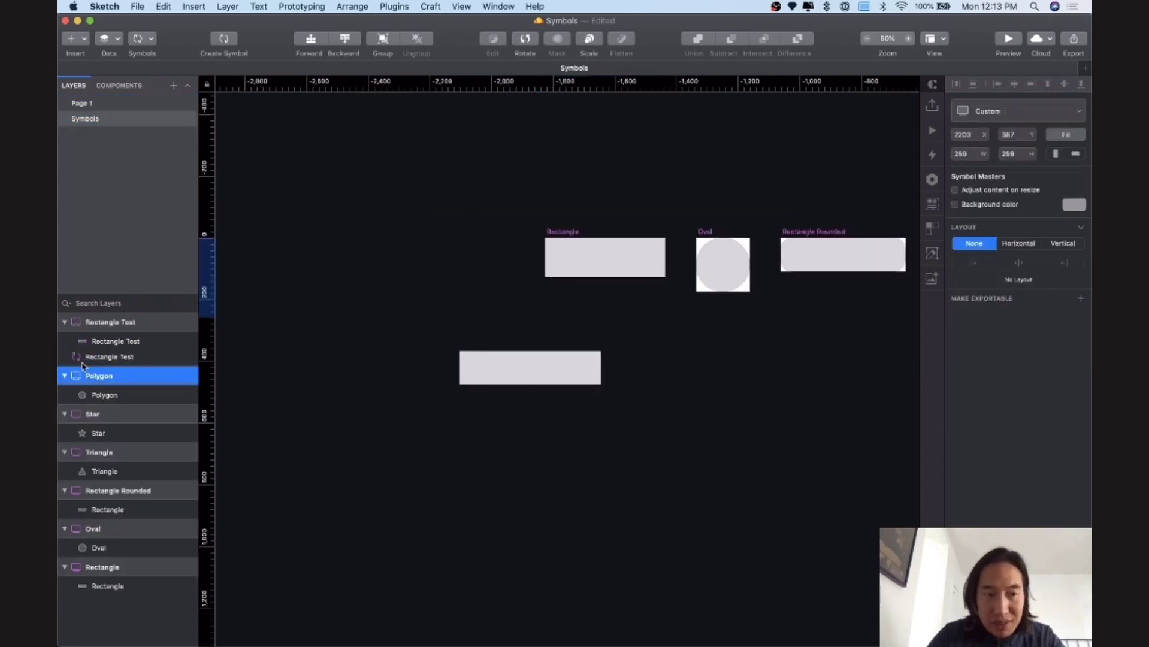
left_click(81, 362)
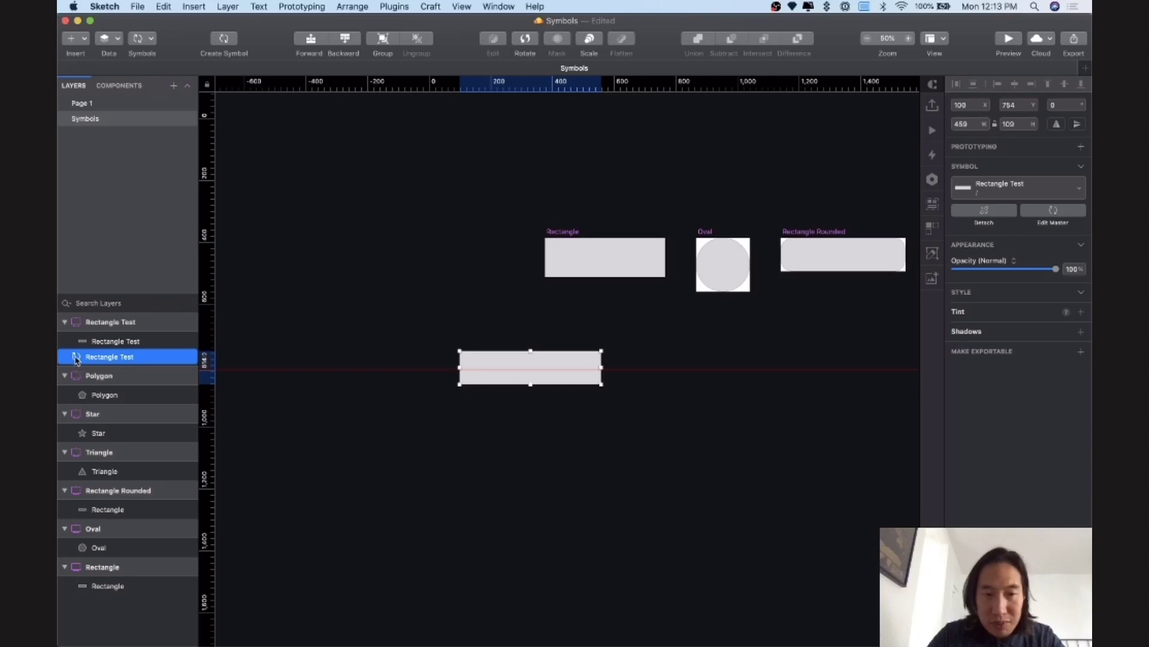
double_click(486, 375)
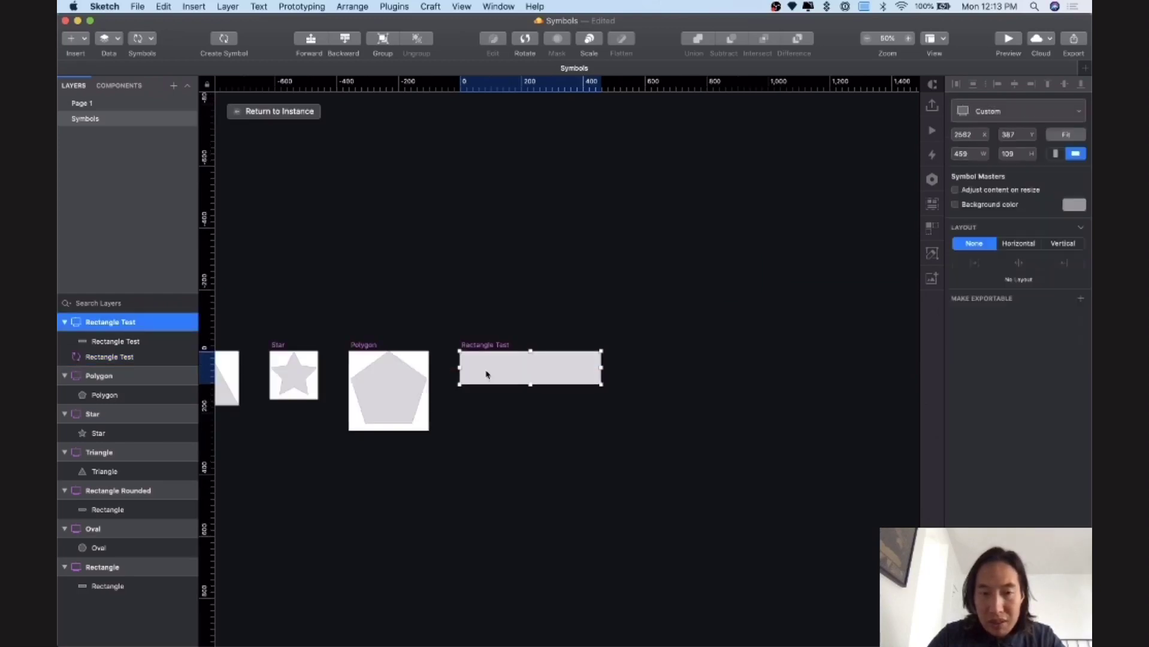
Step: Delete the Rectangle Test instance from the Symbols page, keeping its master
scroll(521, 391, "left", 10)
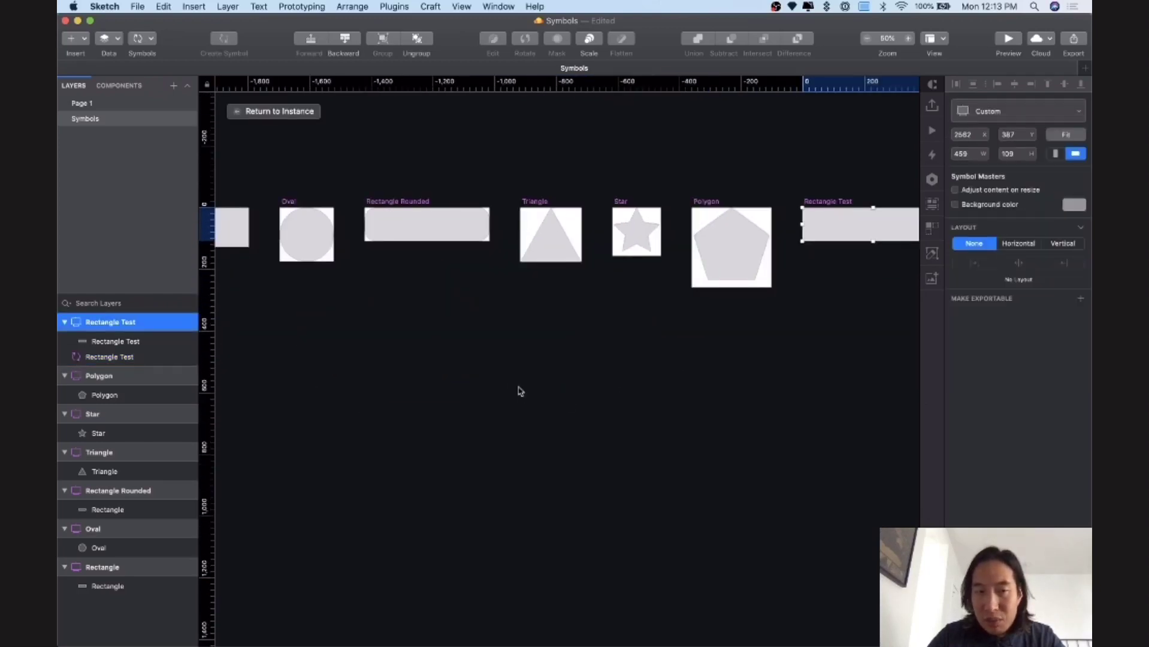
scroll(520, 391, "right", 15)
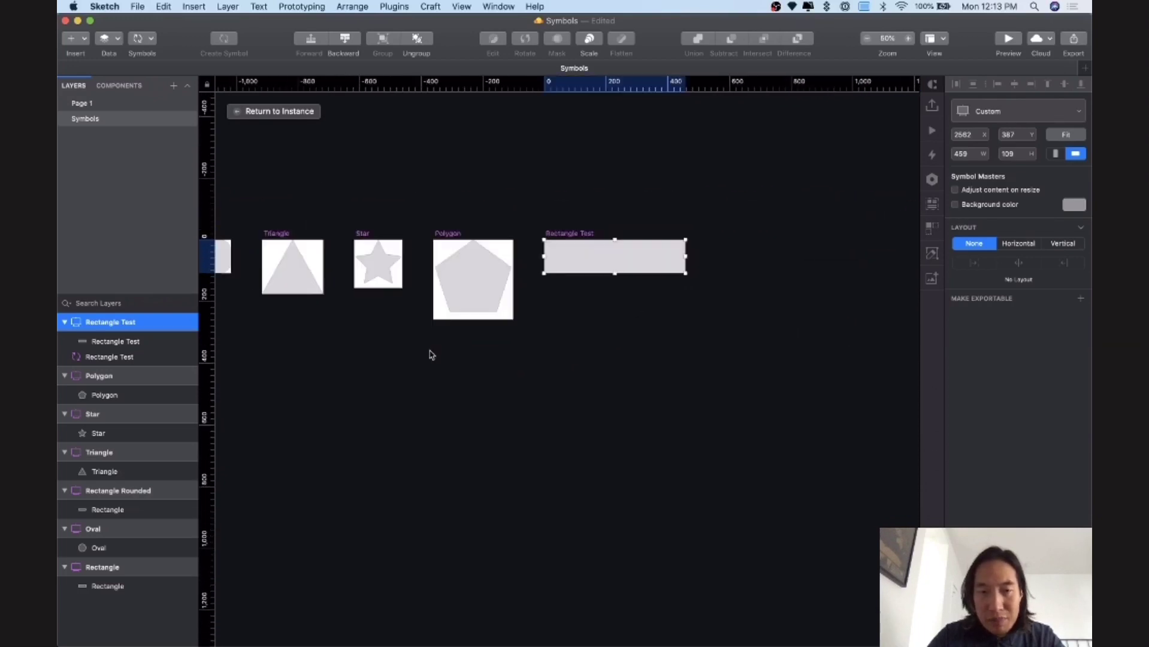
left_click(396, 374)
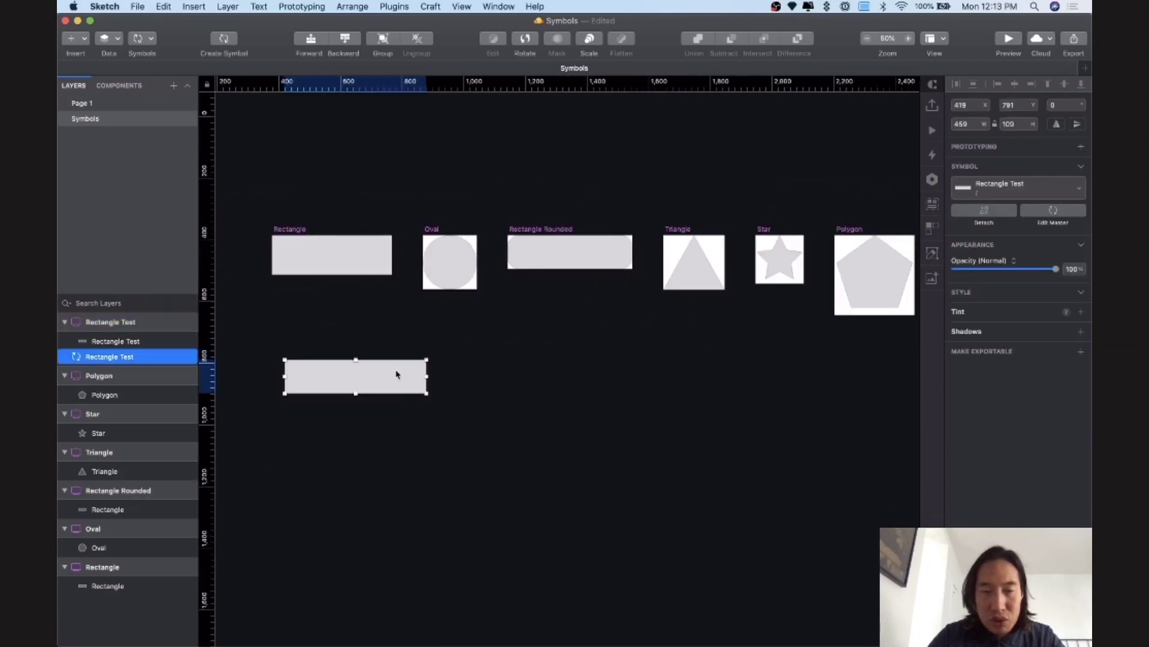
key("BackSpace")
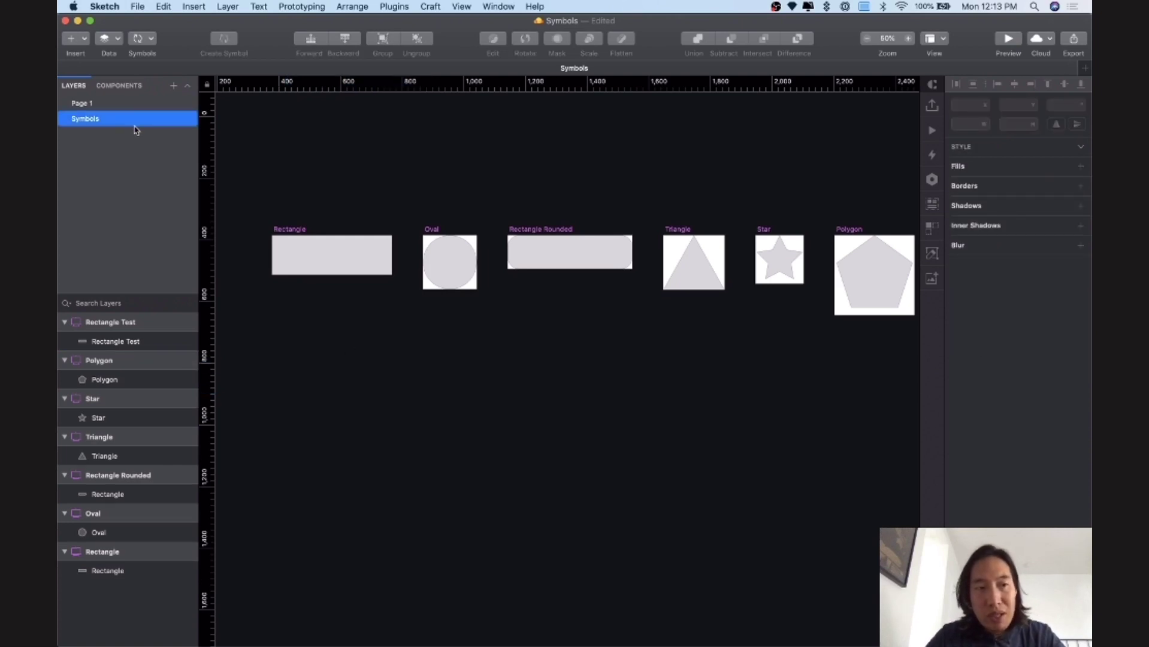
Step: Add a page named Icons to the document and open it
left_click(106, 104)
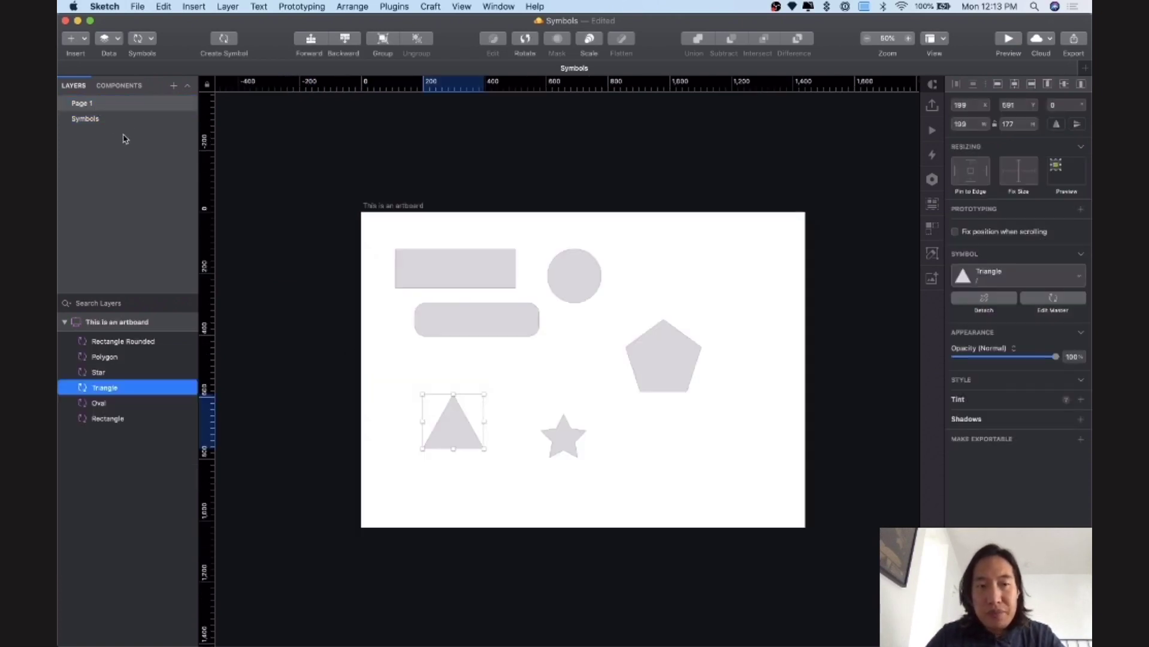
left_click(173, 88)
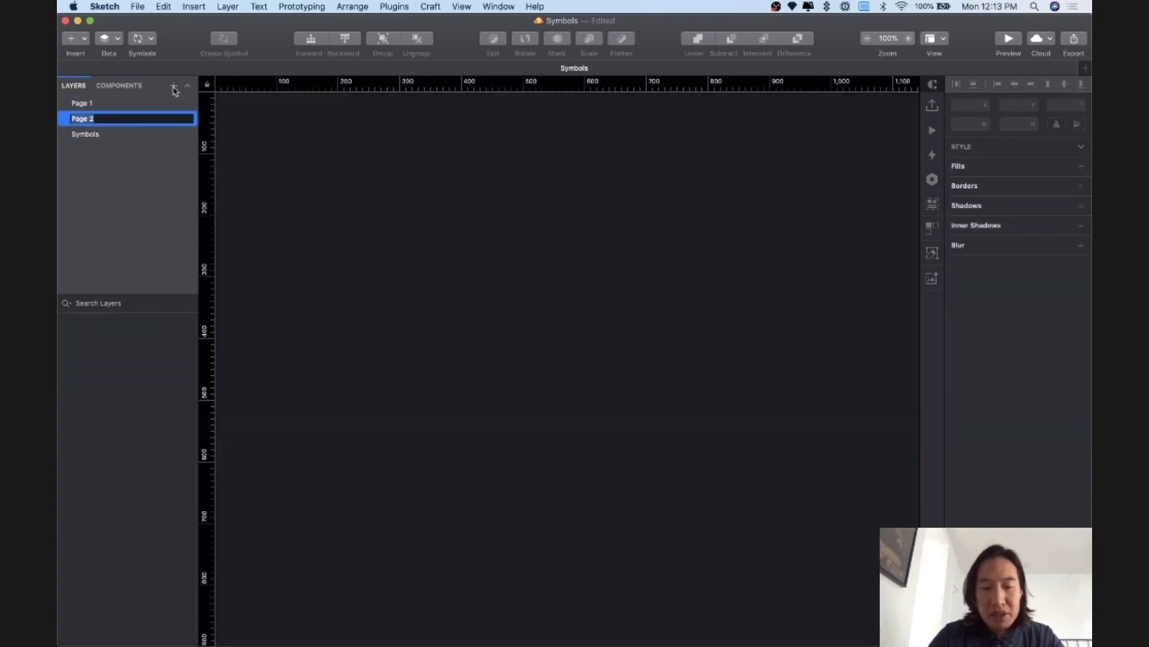
key("BackSpace")
key("Return")
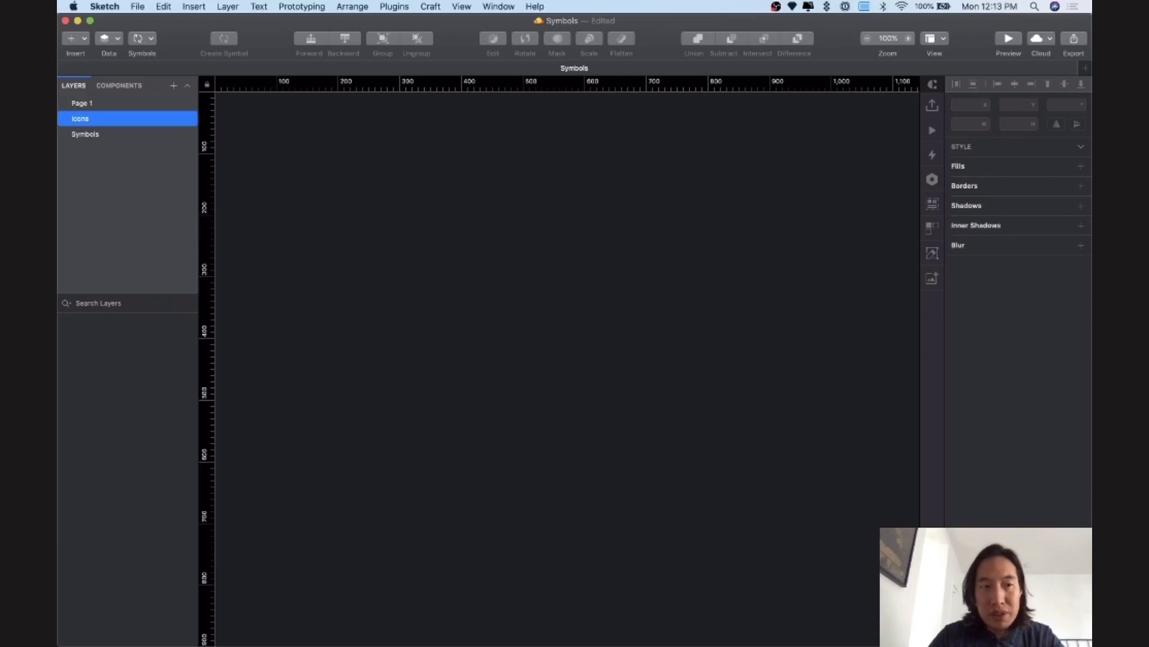
left_click(94, 134)
left_click(84, 119)
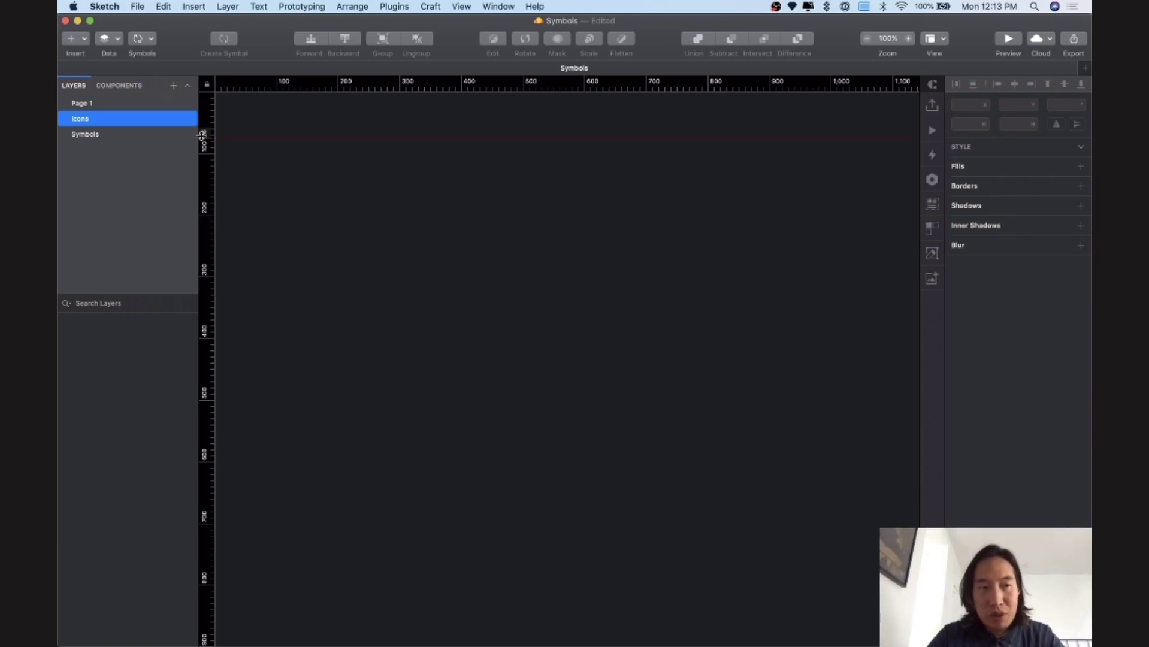
Step: Draw a small artboard about 28 × 26 px on the Icons page
left_click(84, 39)
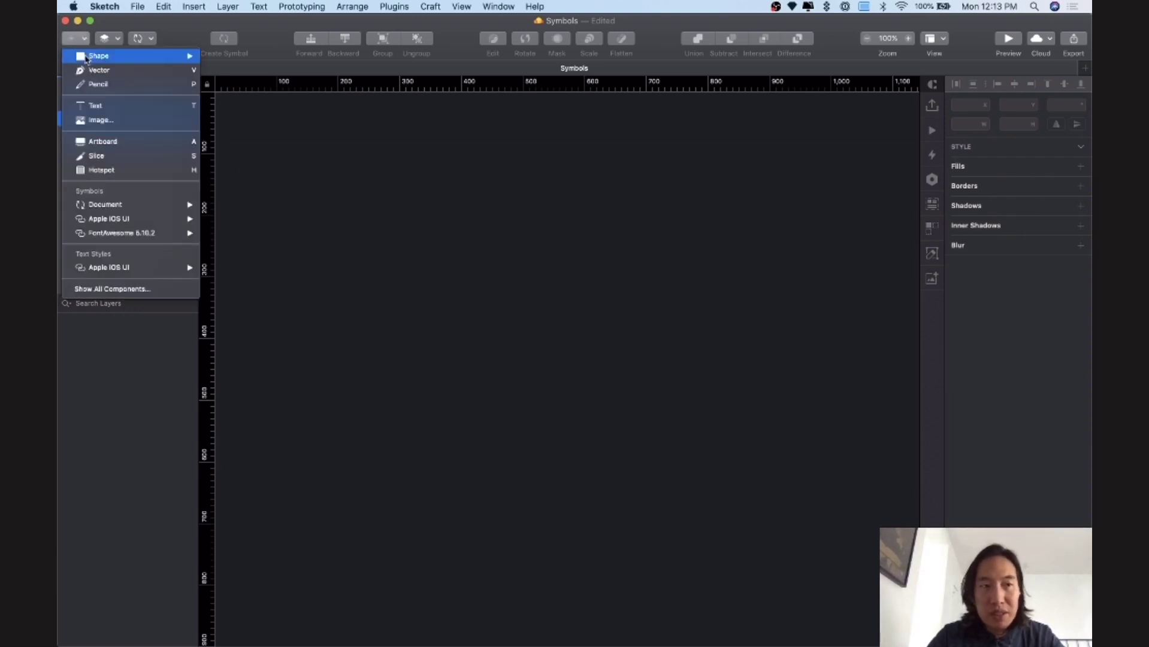
left_click(95, 147)
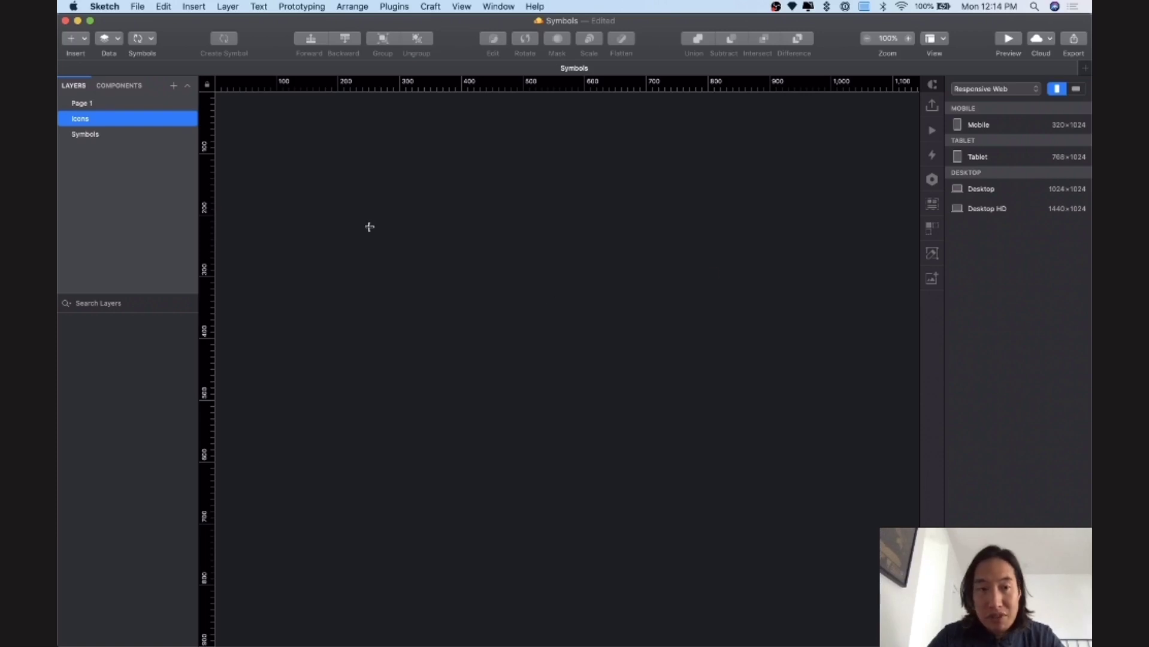
left_click_drag(325, 213, 344, 233)
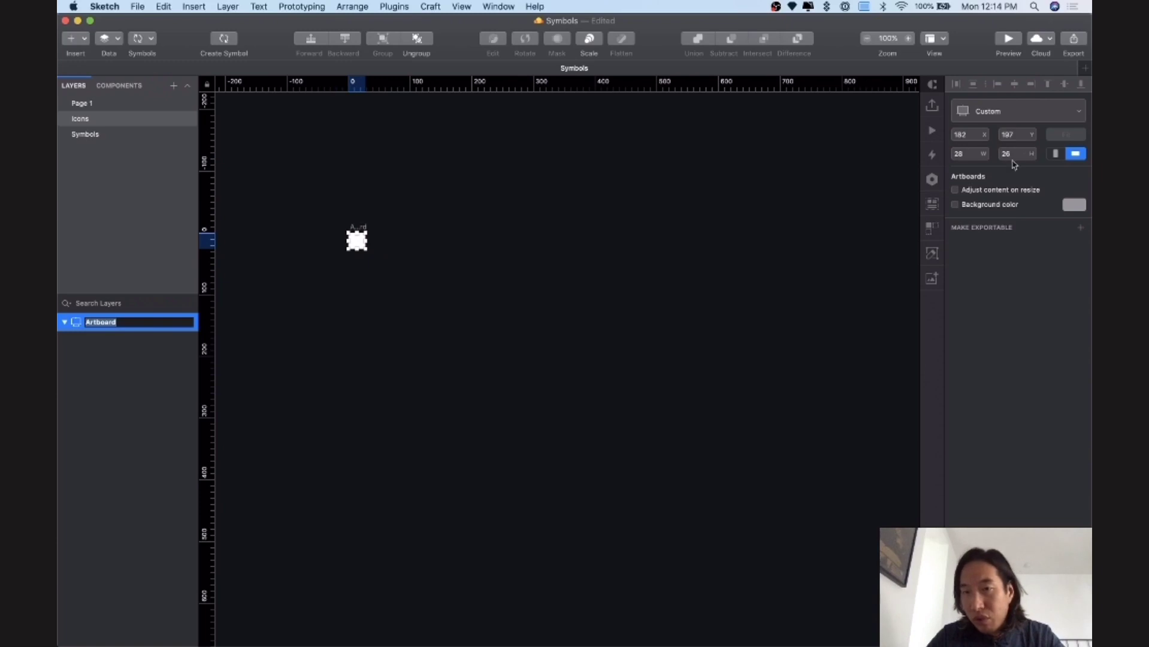
left_click(669, 210)
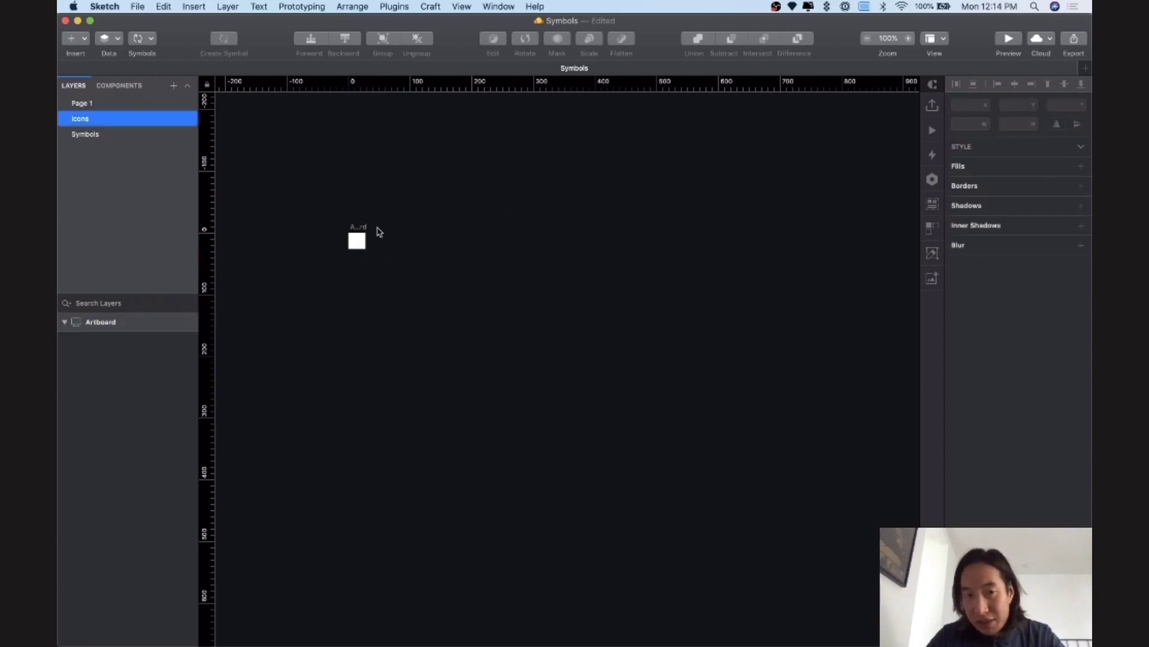
Step: Set the small artboard's width and height to 24 px each
left_click(358, 232)
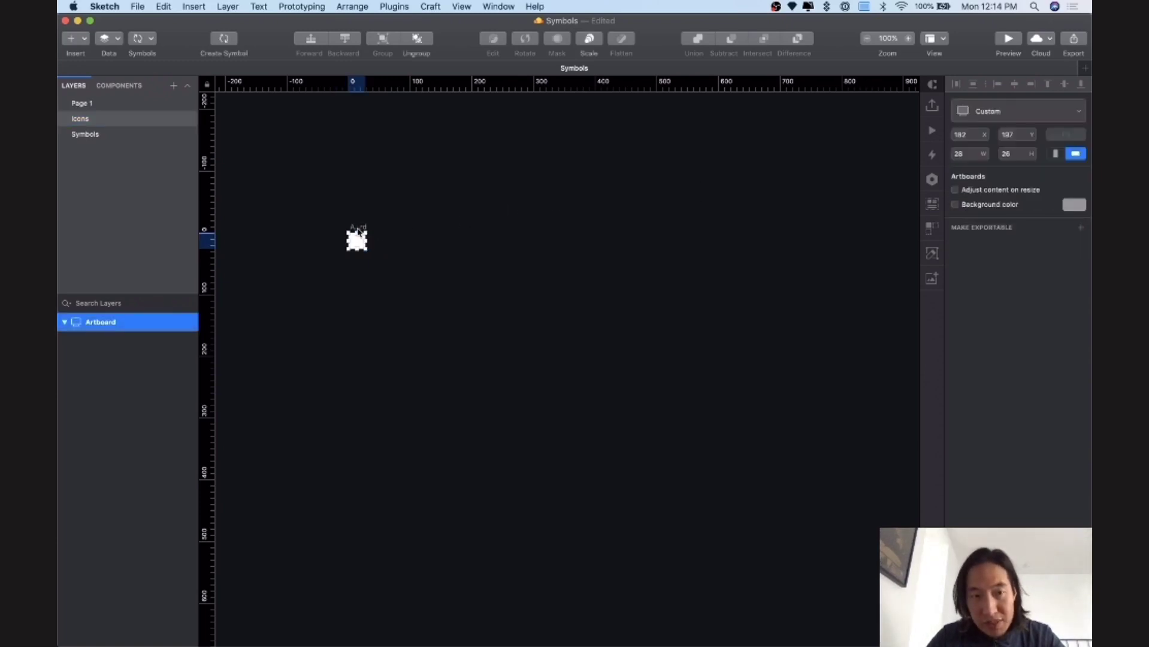
left_click(966, 155)
type("24")
key("Tab")
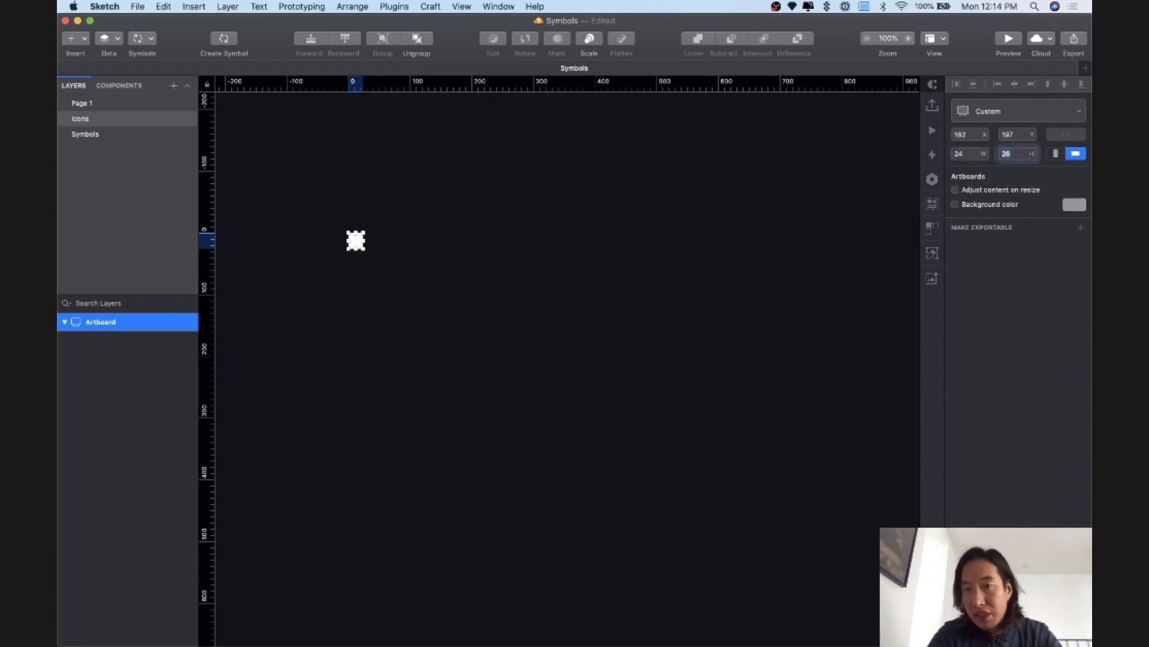
type("24")
key("Return")
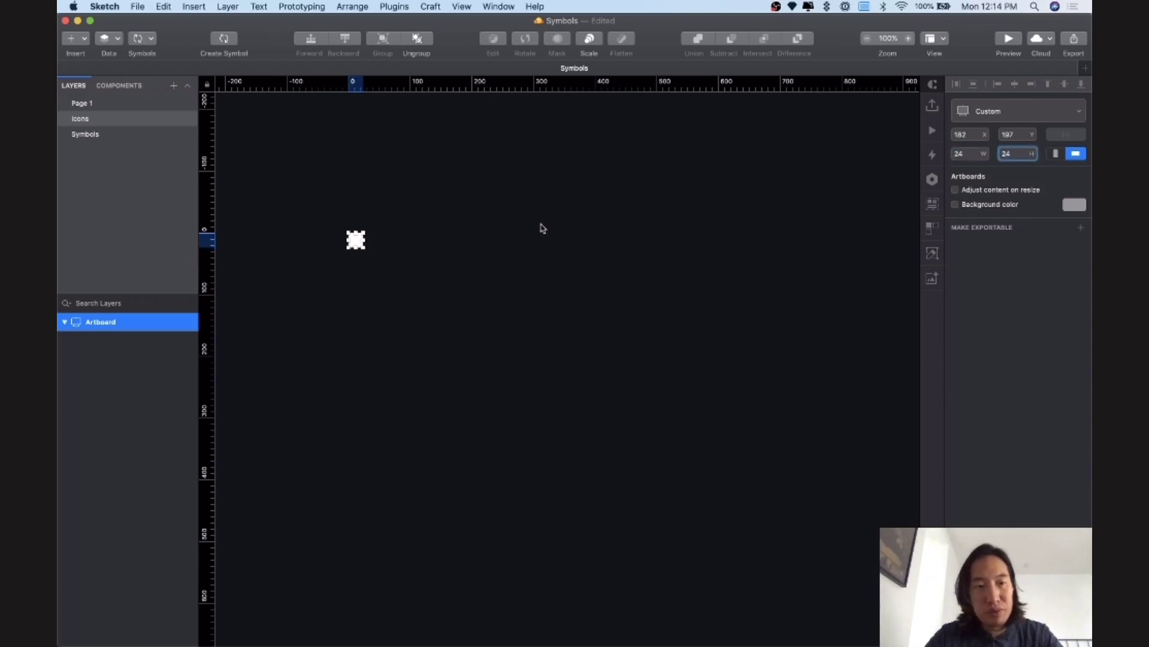
Step: Center the small artboard in the view and zoom in to examine it closely
left_click(538, 225)
scroll(428, 265, "left", 3)
scroll(429, 264, "up", 2)
key("super+plus")
key("super+plus")
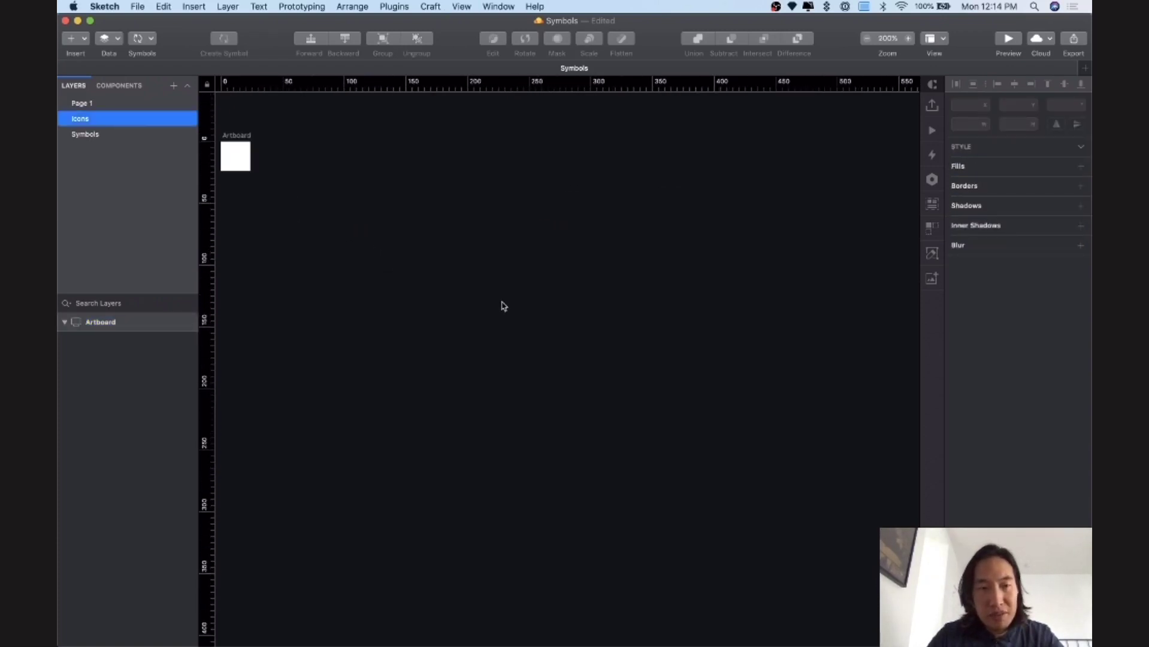
scroll(504, 306, "left", 10)
scroll(504, 306, "up", 10)
key("super+minus")
left_click(450, 347)
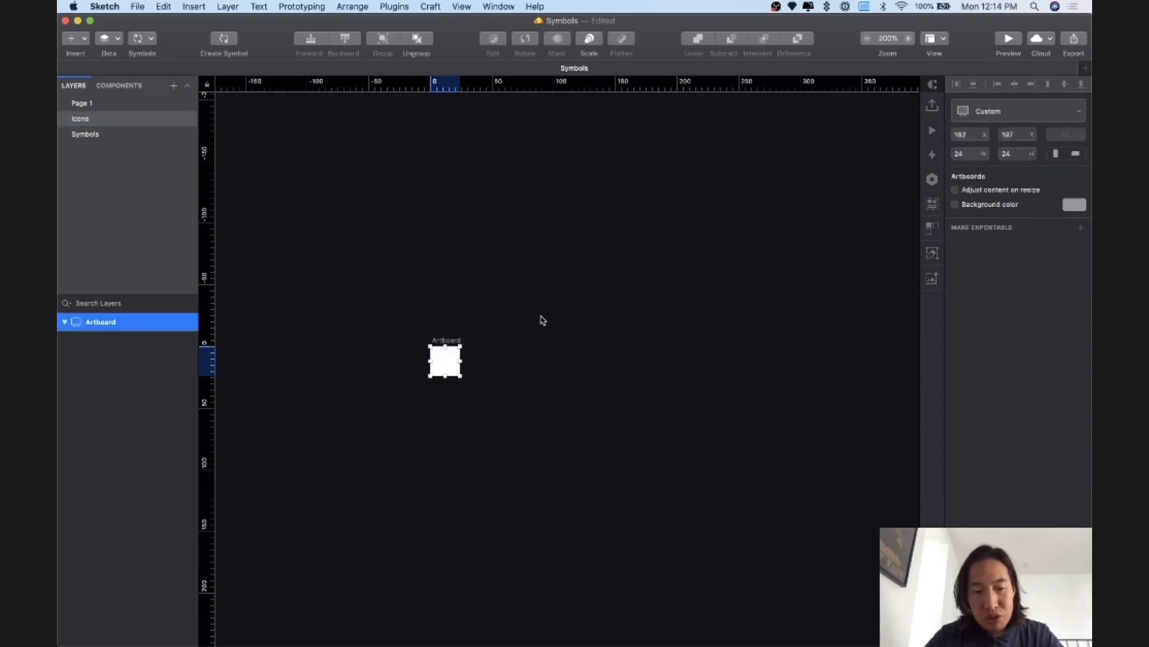
key("super+2")
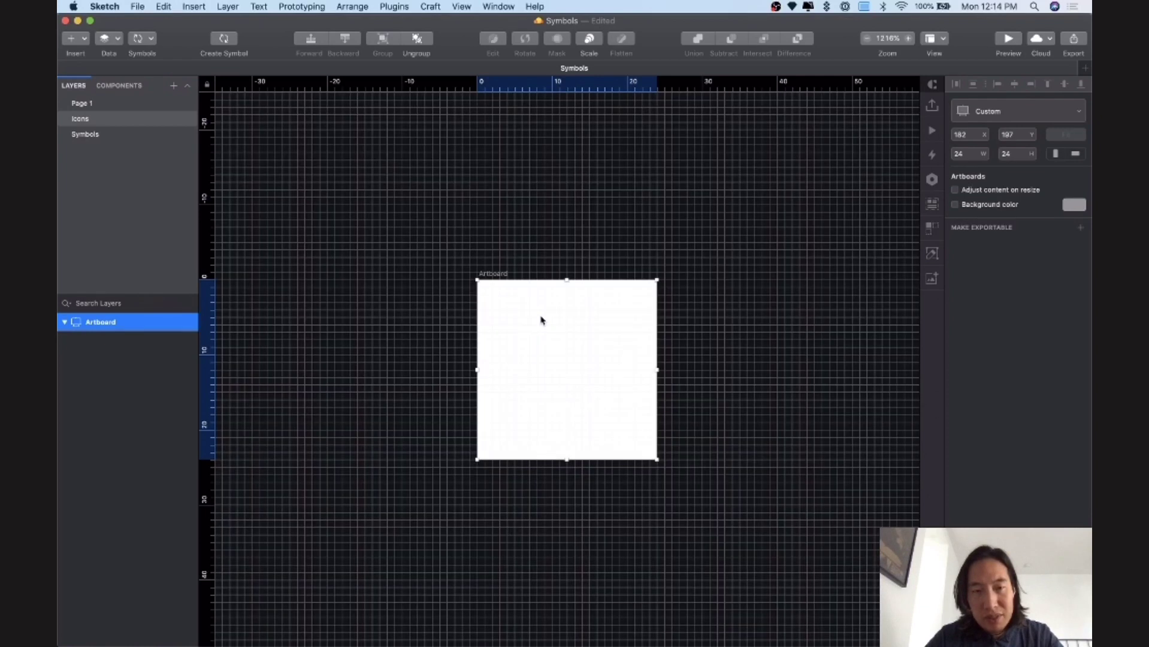
key("super+minus")
key("super+minus")
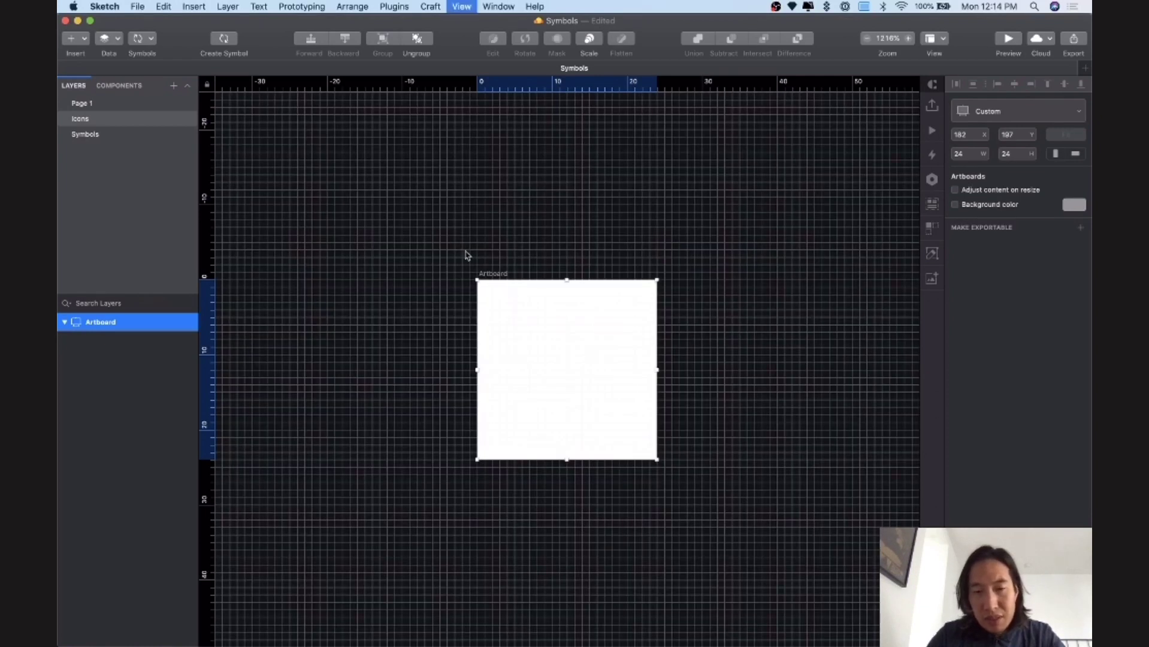
Step: Rename the small artboard on the Icons page as "Icons / Star"
scroll(504, 303, "right", 2)
key("super+plus")
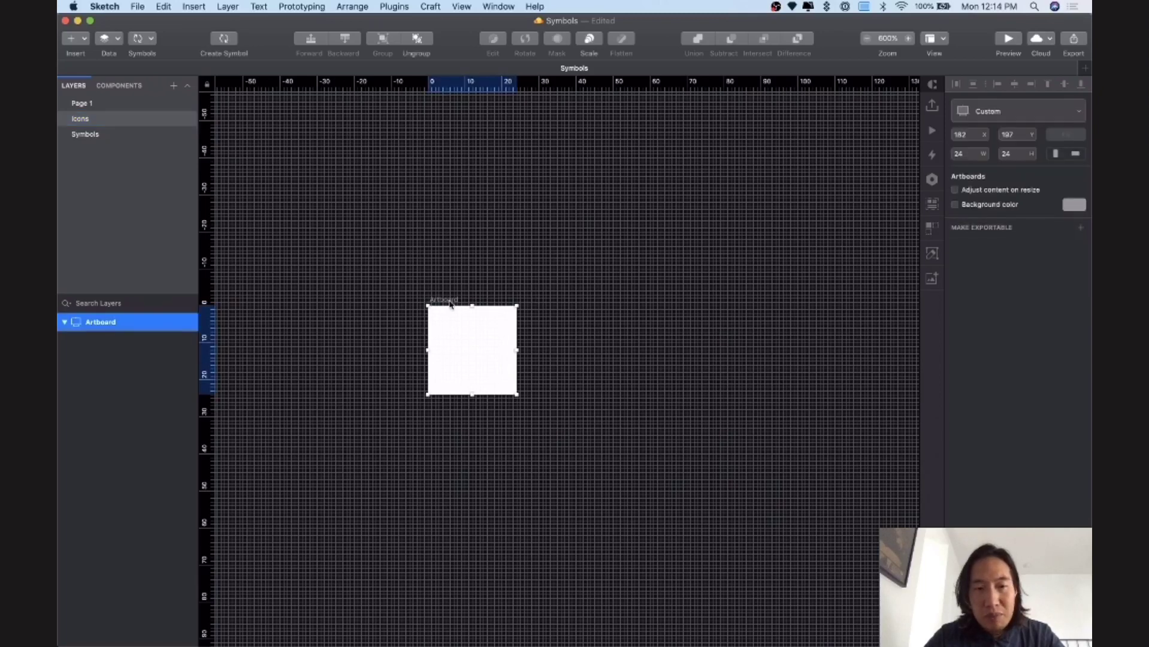
double_click(101, 322)
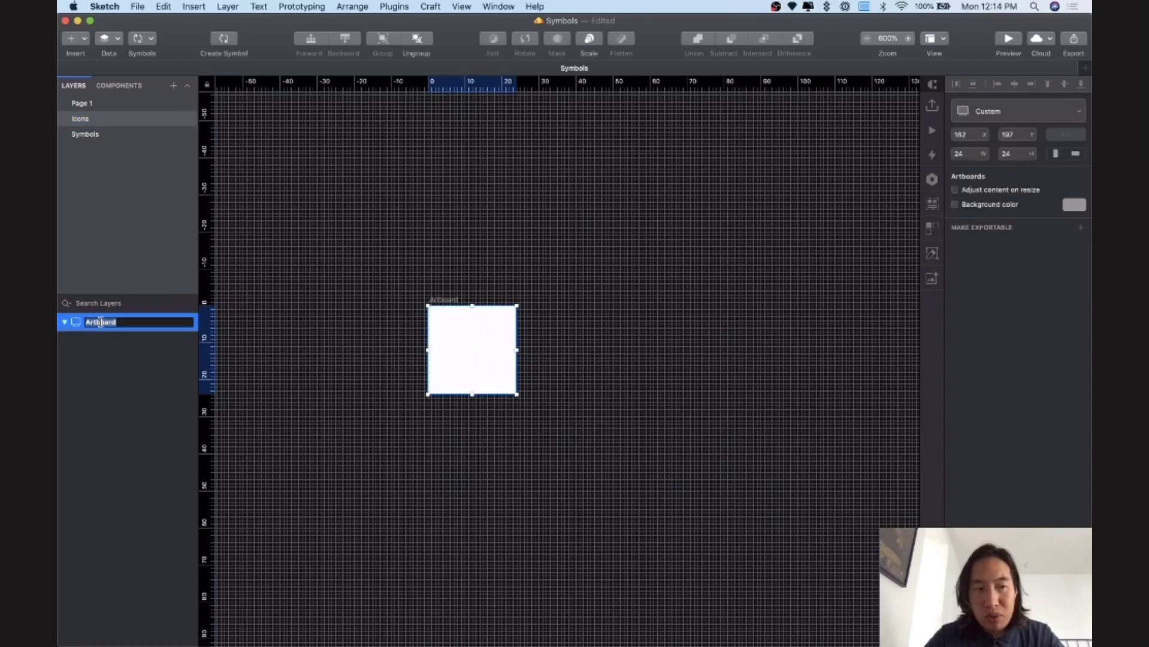
type("Icons /")
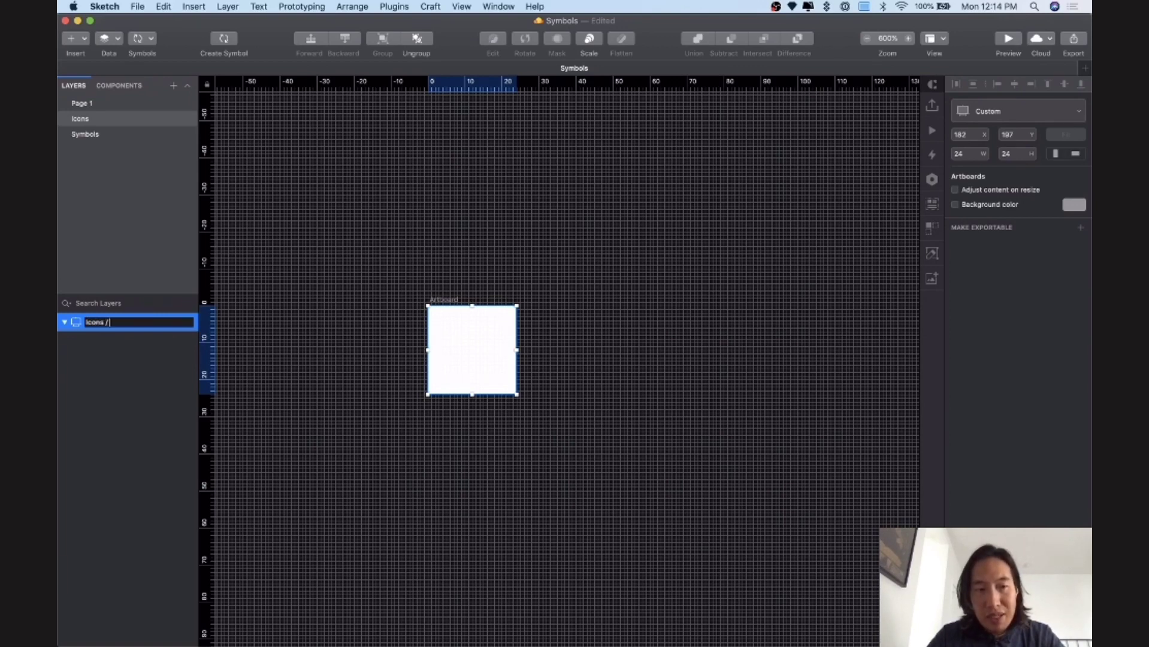
type(" Star")
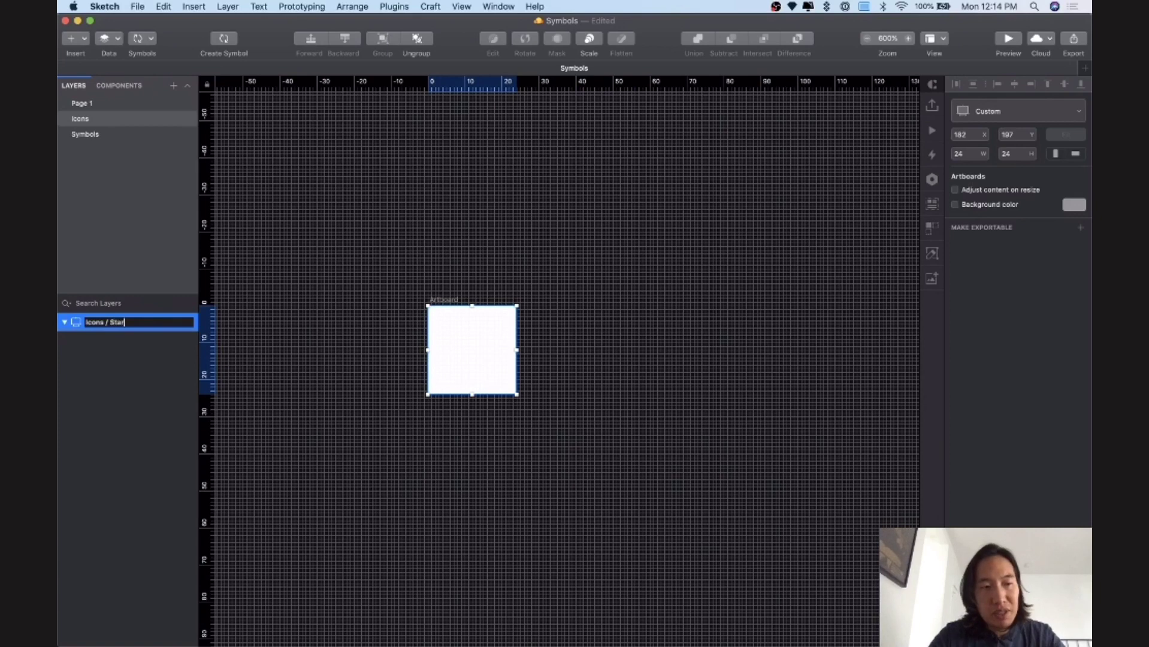
key("Return")
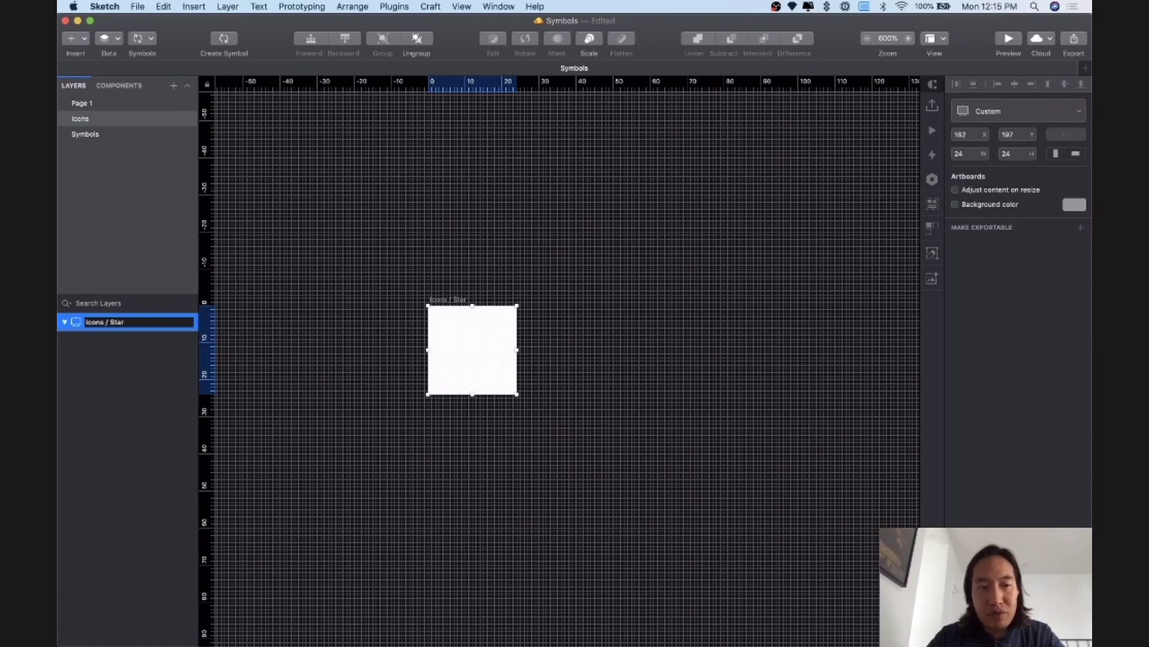
Step: Try the artboard name without spaces as "Icons/Star" and restore the spaced form "Icons / Star"
key("BackSpace")
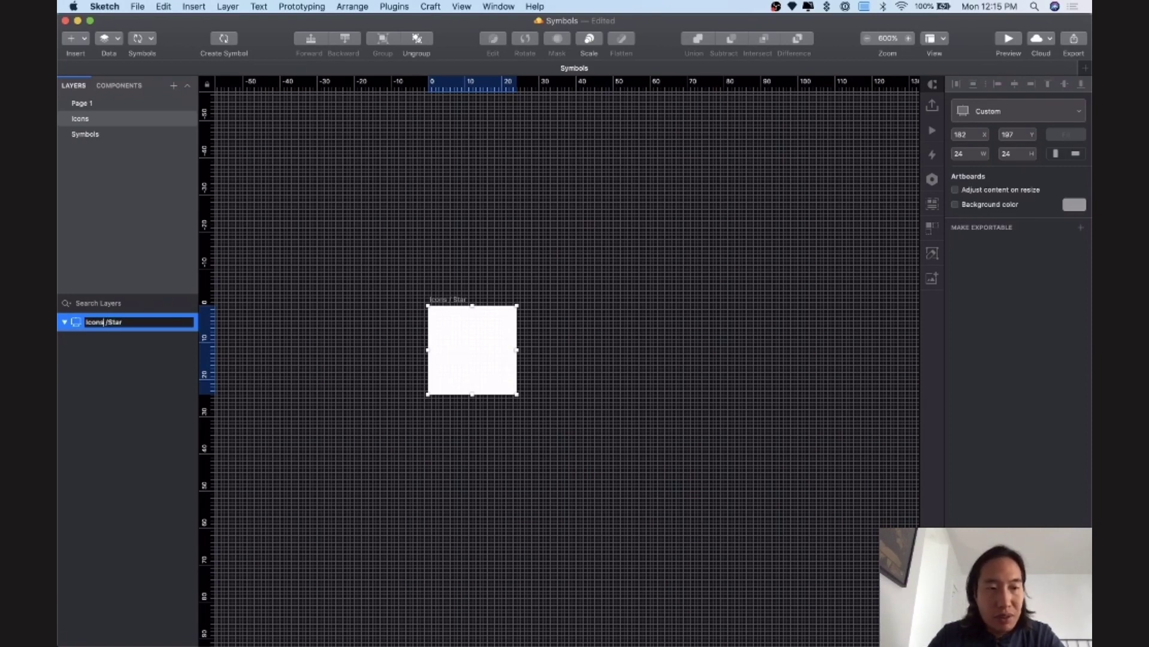
key("BackSpace")
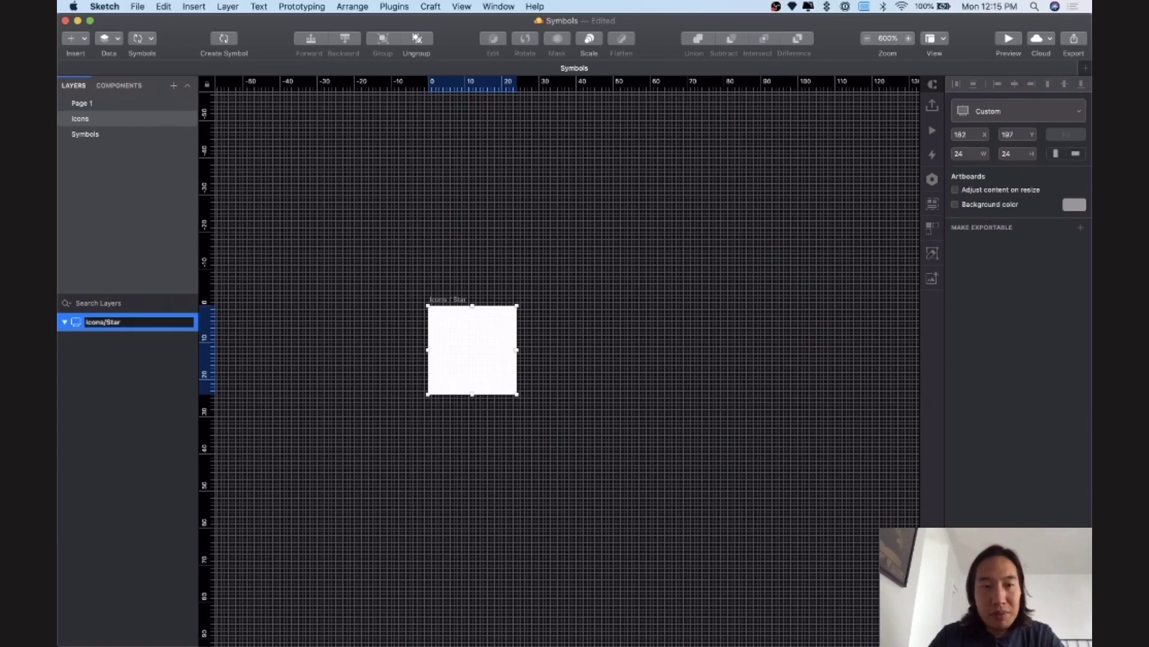
left_click(109, 323)
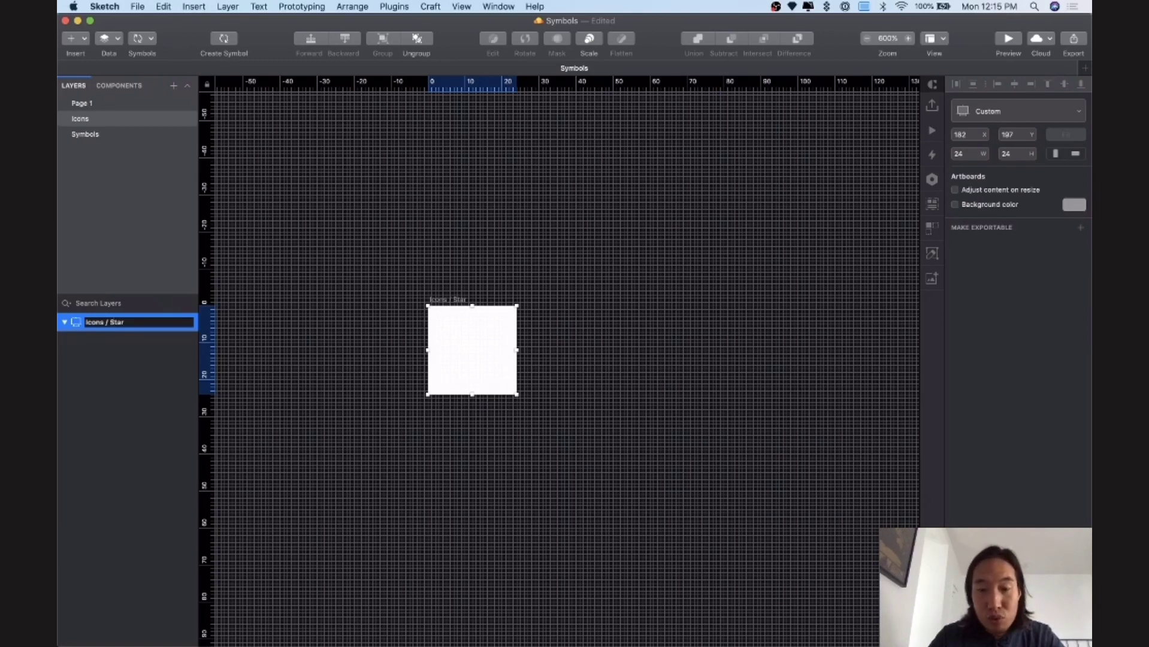
key("Return")
left_click(448, 302)
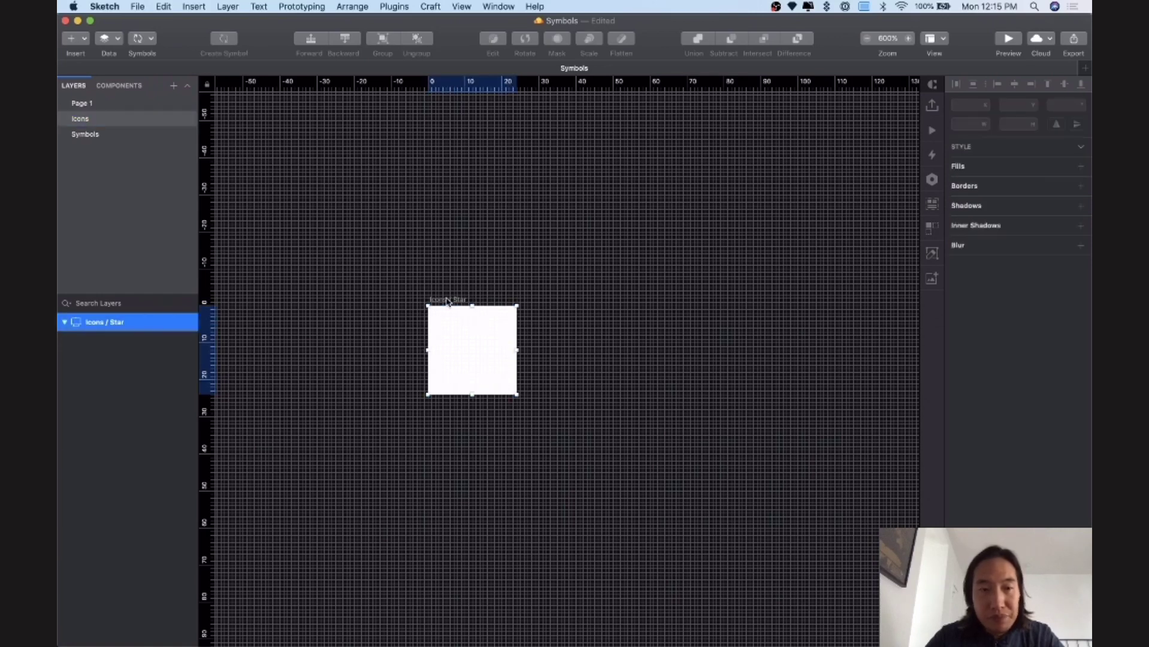
Step: Draw a second artboard about 24 × 24 px beside the Icons / Star artboard, aligned with its upper and lower edges
scroll(569, 295, "right", 2)
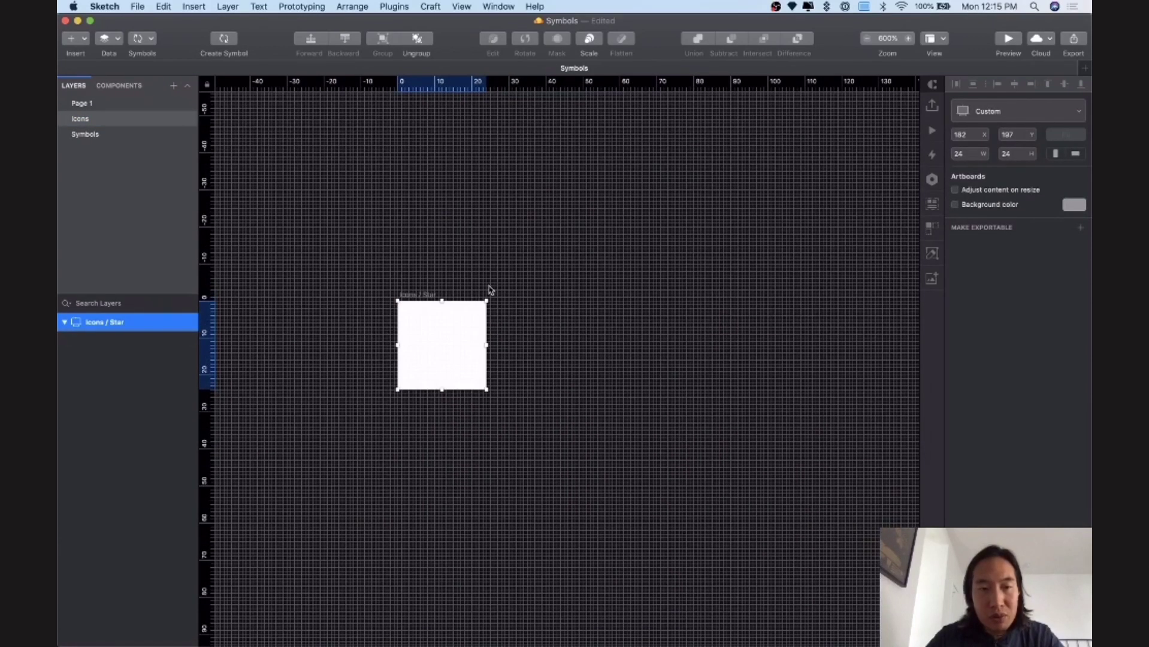
left_click(437, 276)
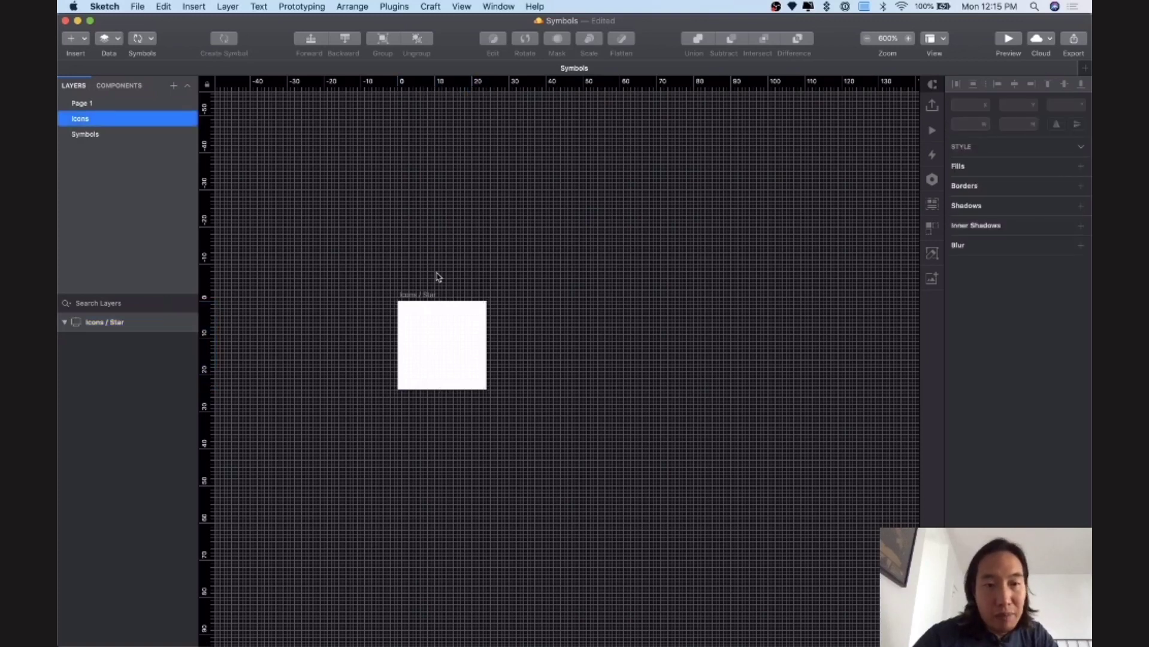
left_click(432, 293)
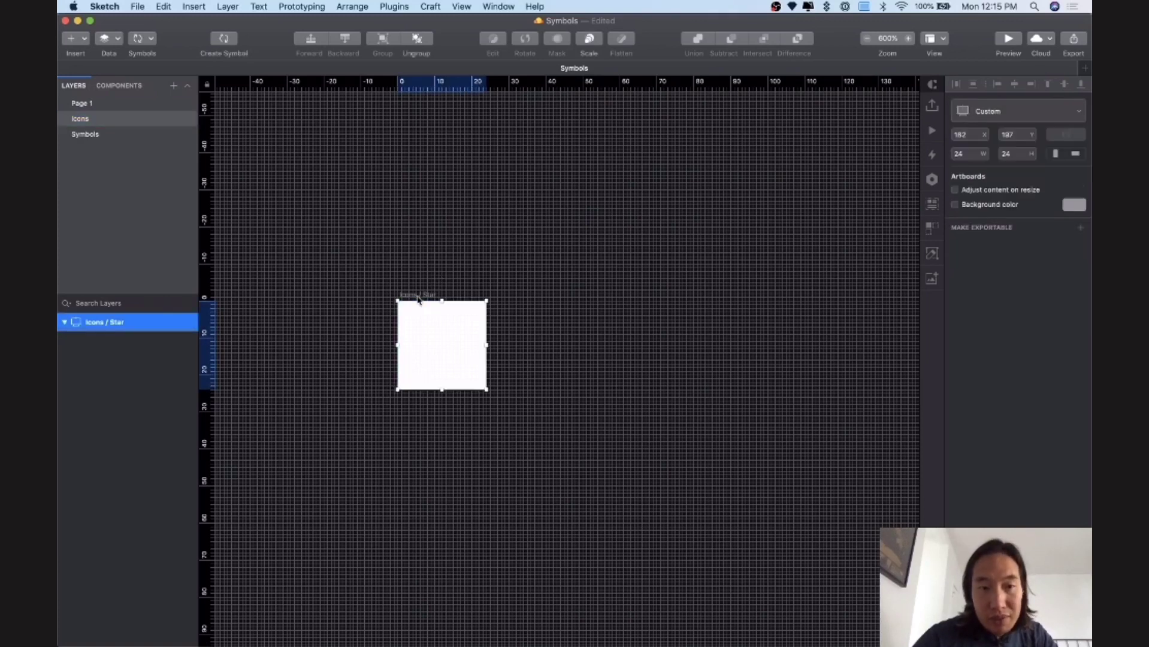
key("a")
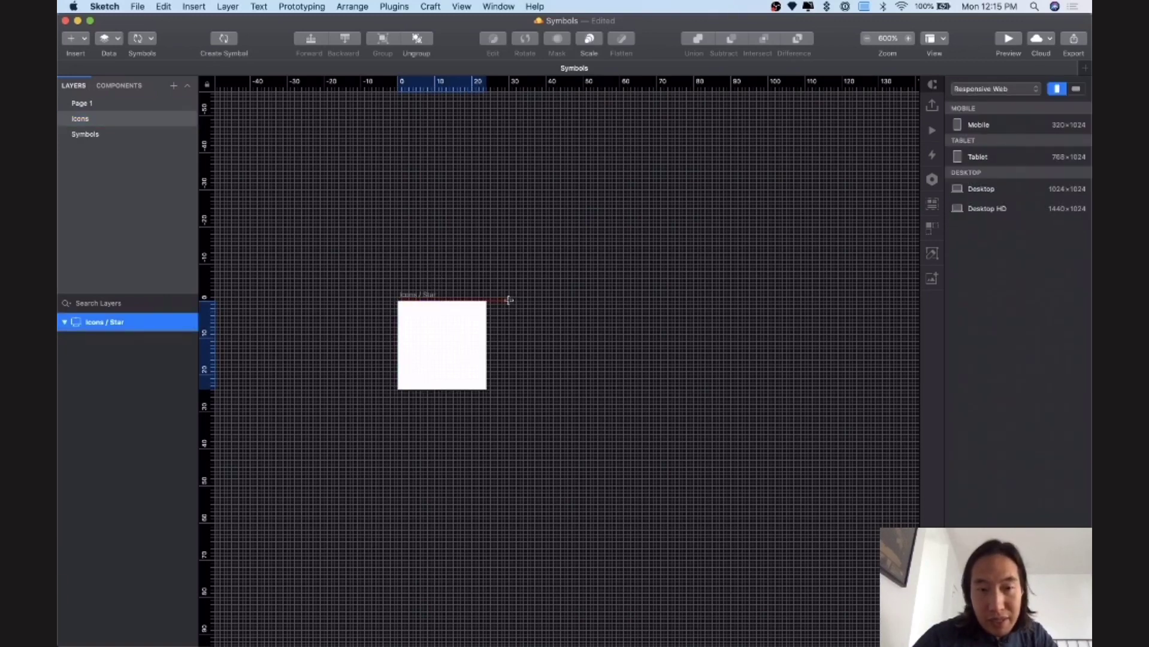
left_click_drag(508, 299, 598, 391)
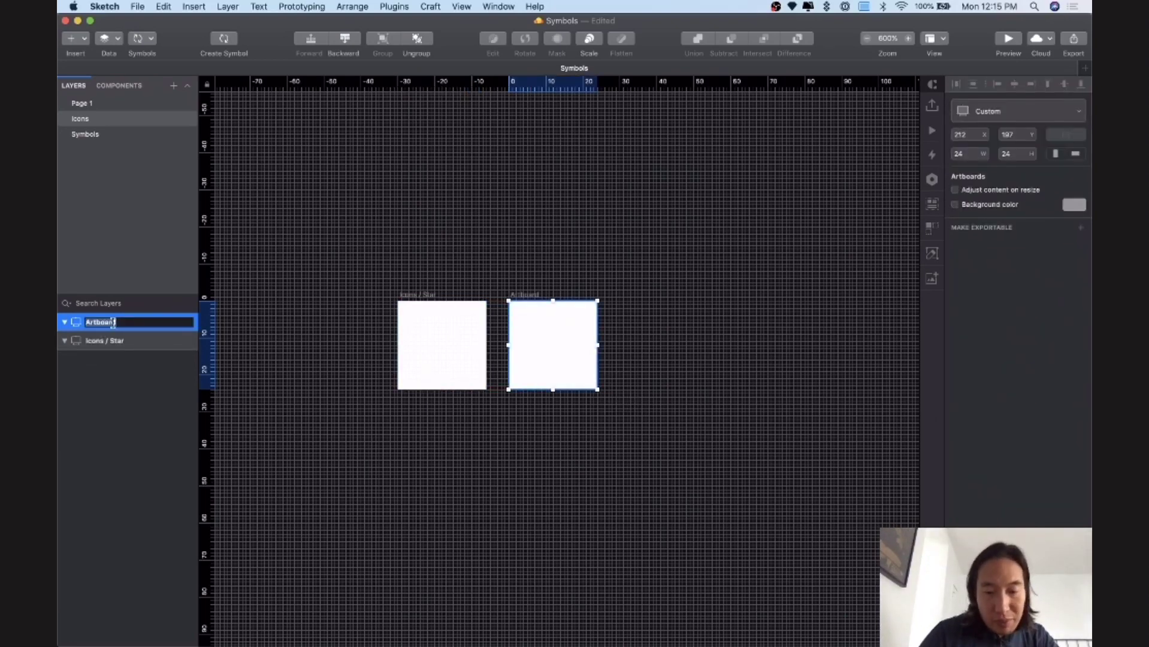
Step: Rename the second artboard as "Icons / Ball"
type("Icons")
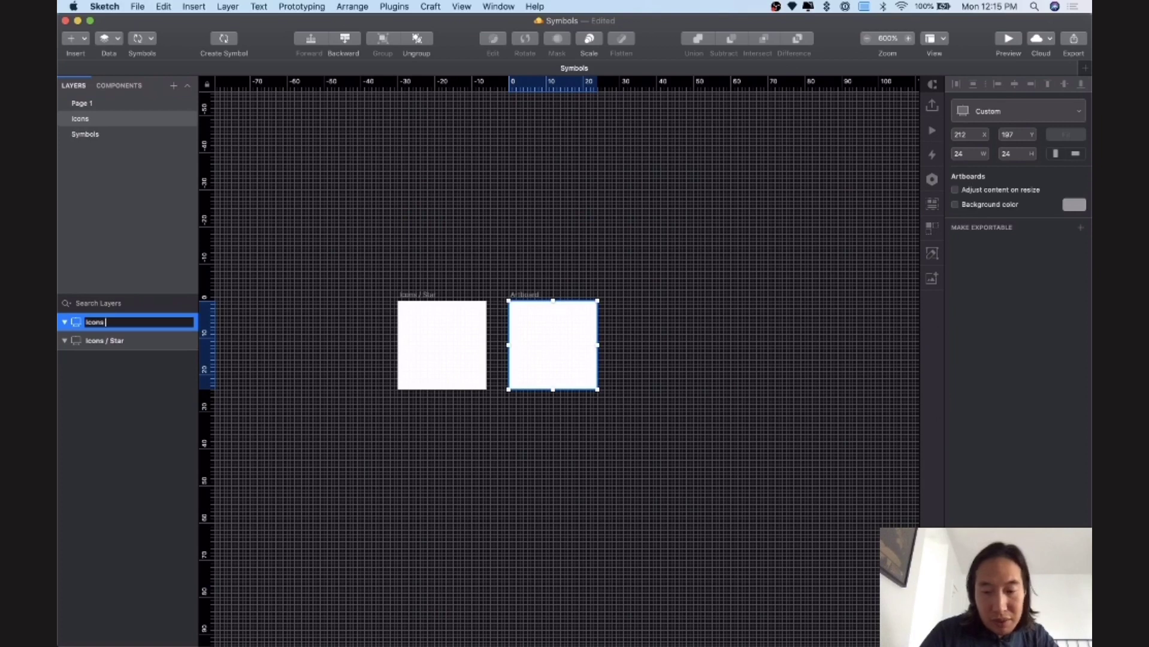
type(" / Ba")
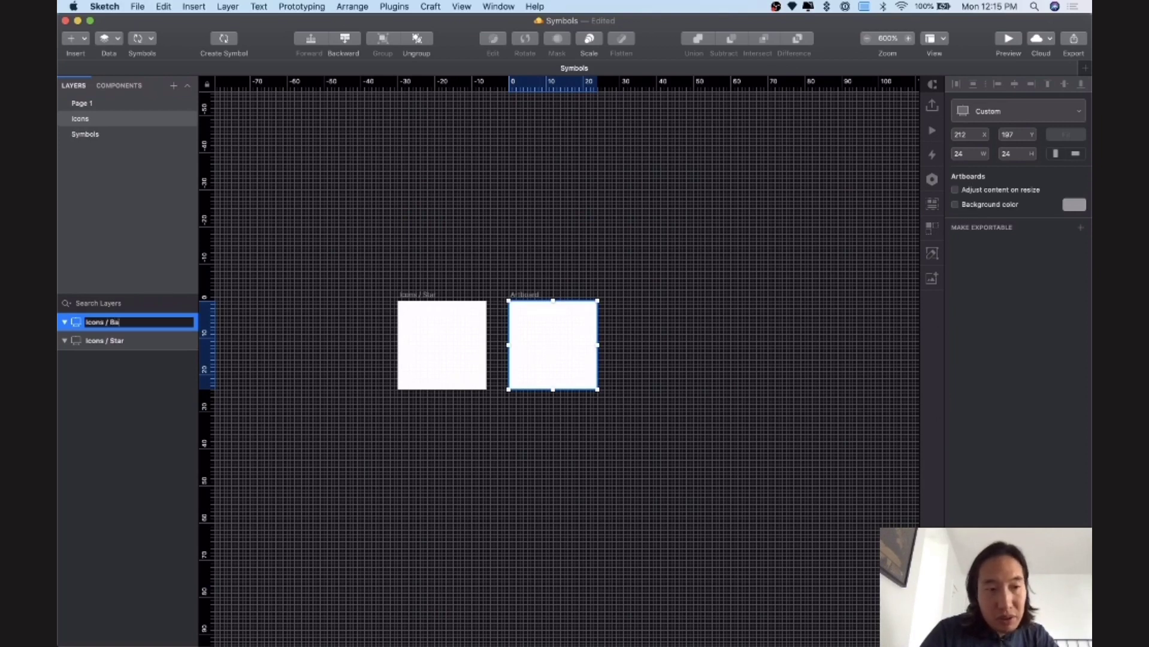
type("ll")
key("Return")
Step: Draw a star shape from the center of the Icons / Star artboard outward so it fills the artboard
key("Tab")
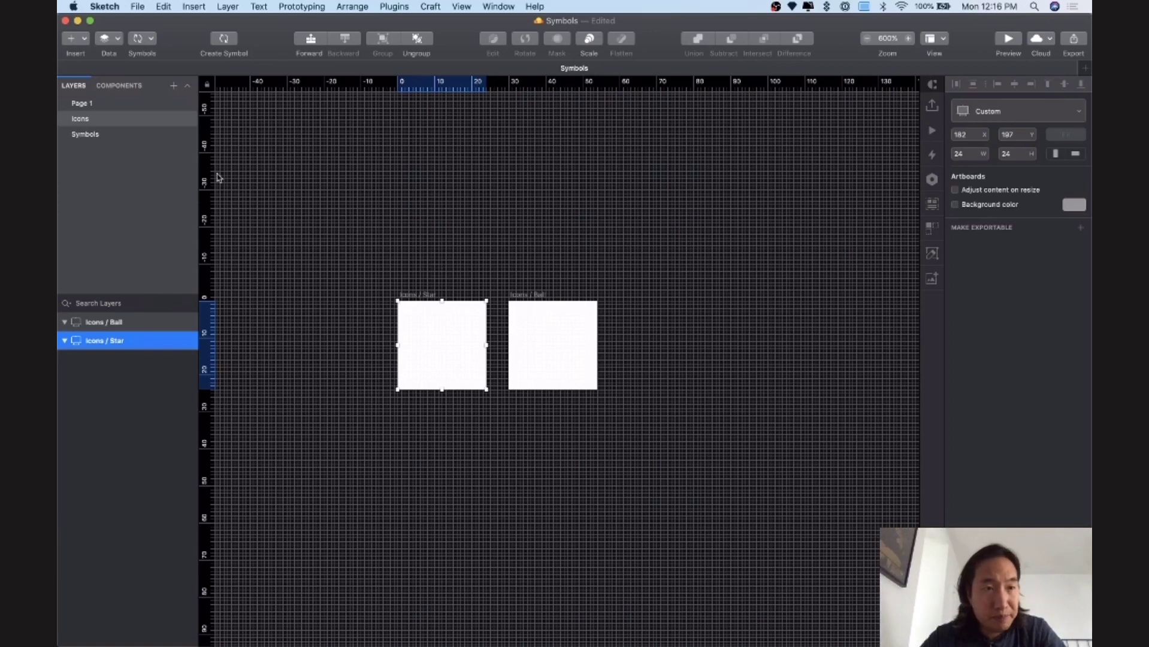
left_click(83, 40)
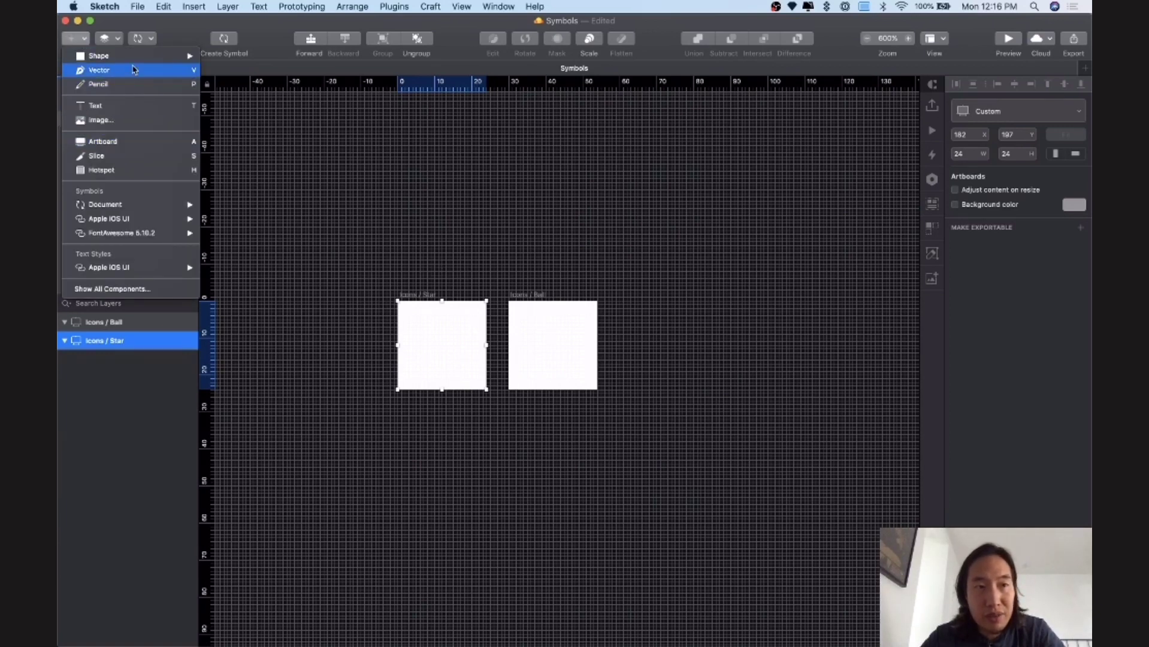
mouse_move(142, 57)
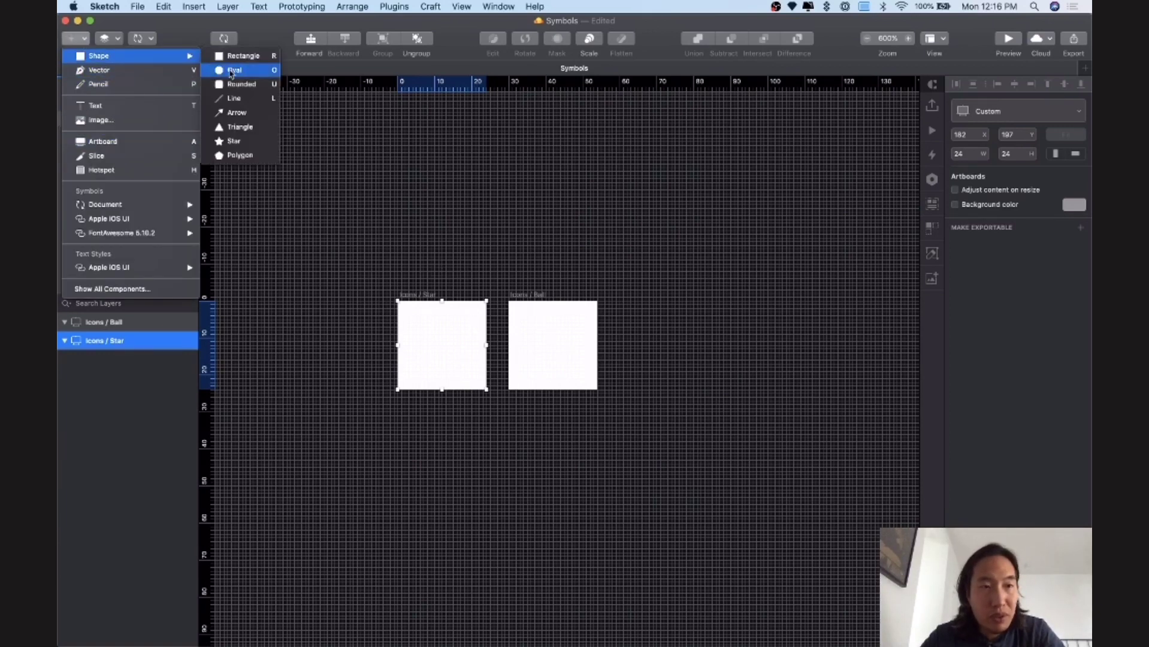
left_click(234, 141)
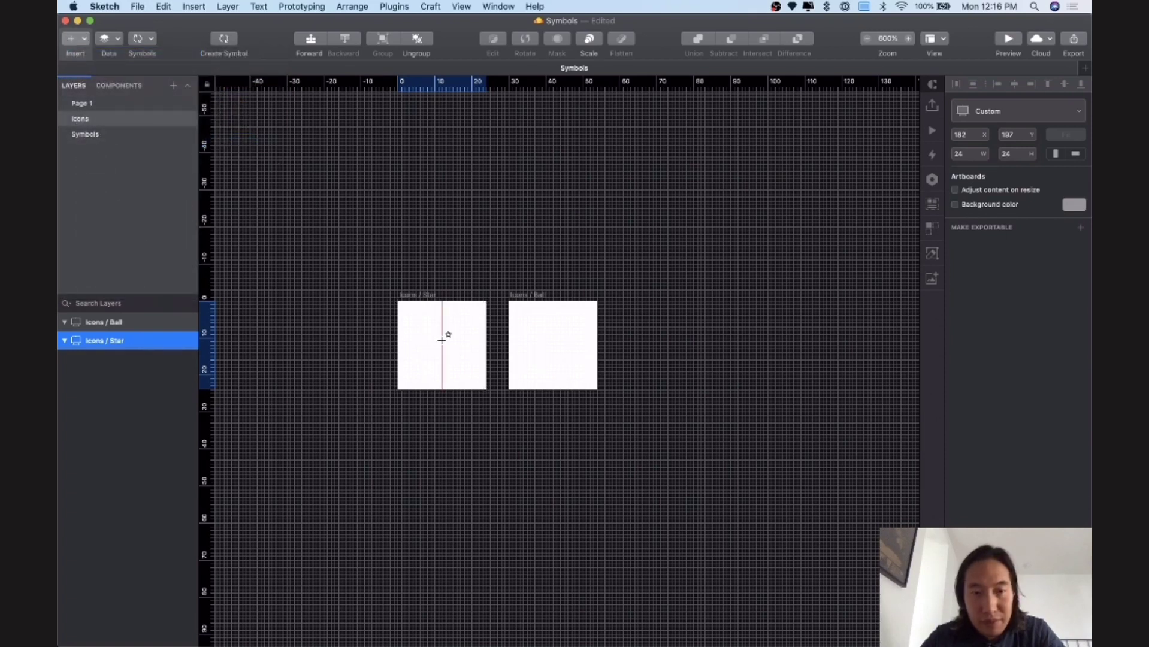
left_click_drag(442, 342, 485, 388)
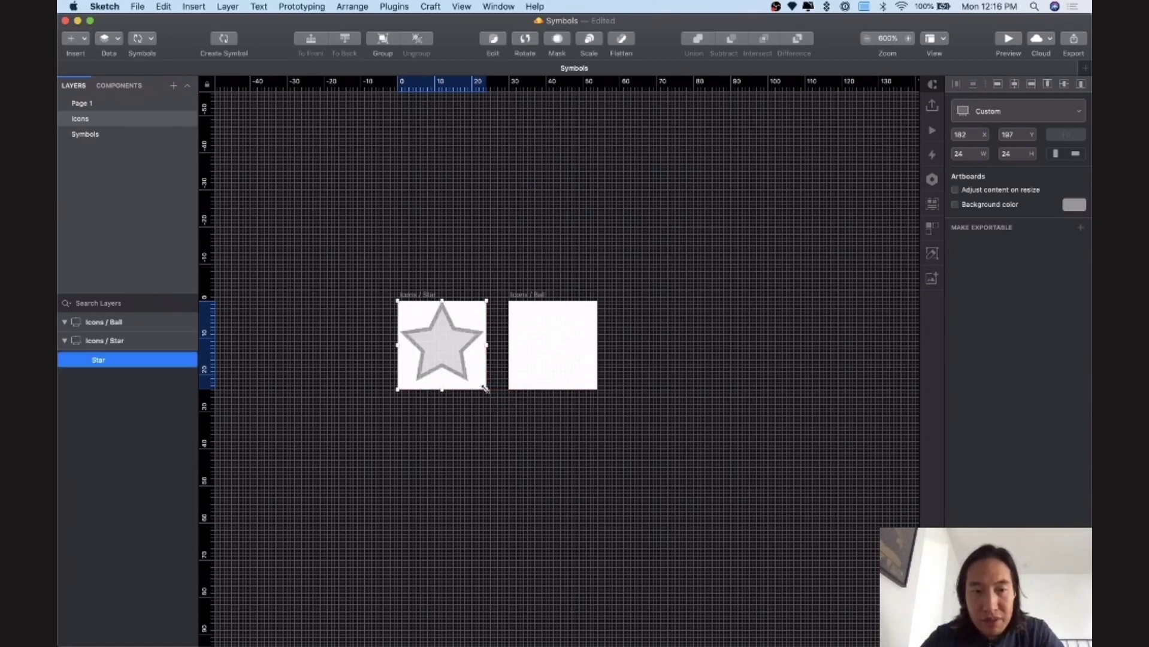
left_click(476, 249)
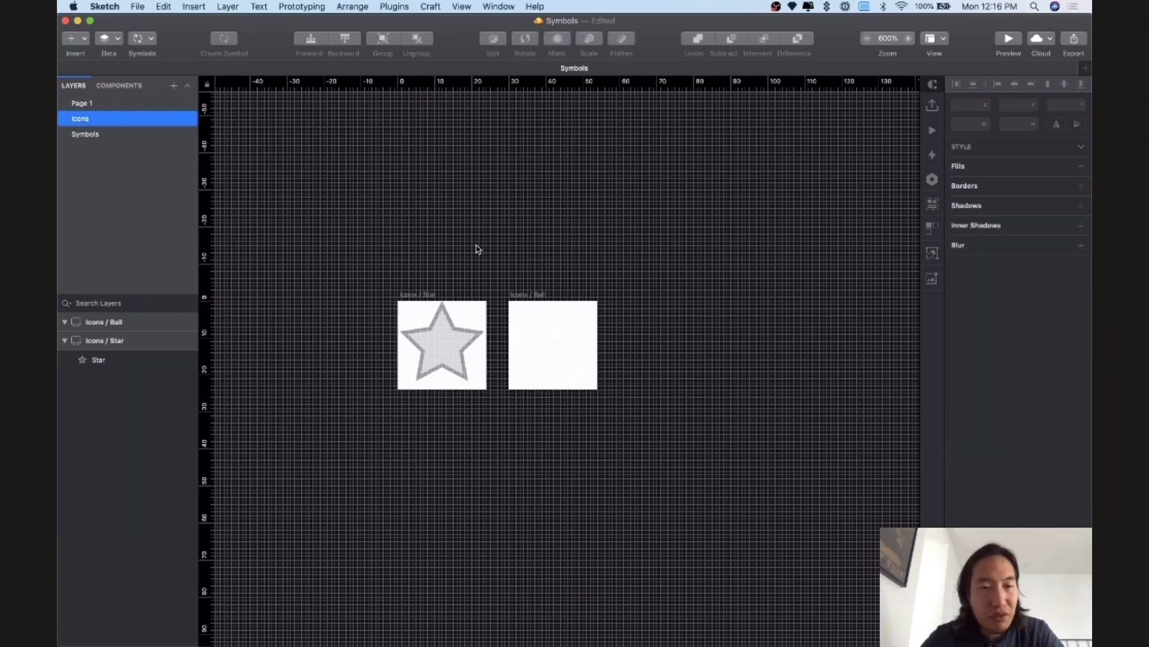
Step: Draw a circle about 24 × 24 px from the center of the Icons / Ball artboard so it fills the artboard
left_click(78, 40)
mouse_move(104, 60)
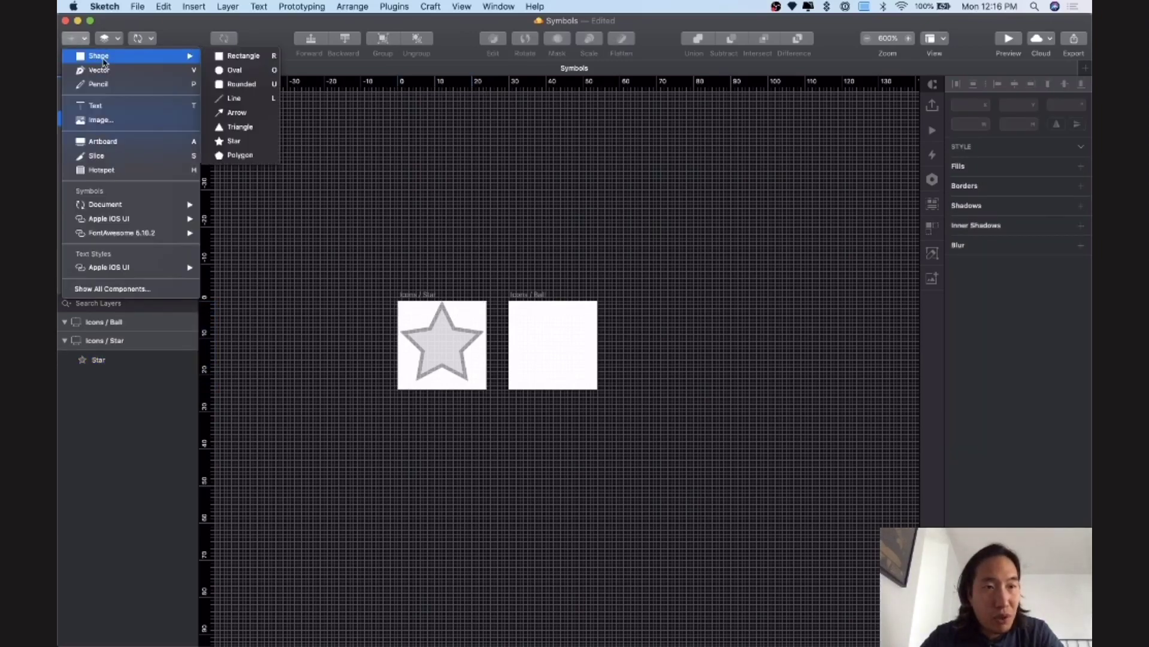
left_click(235, 70)
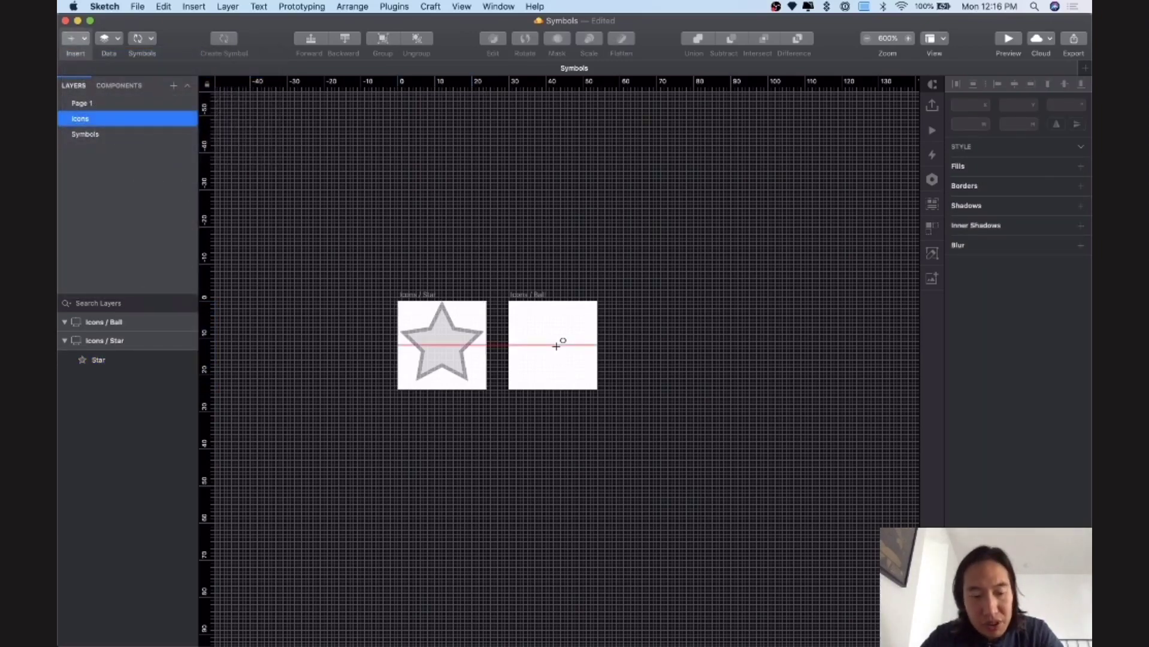
left_click_drag(552, 345, 597, 392)
scroll(650, 351, "right", 2)
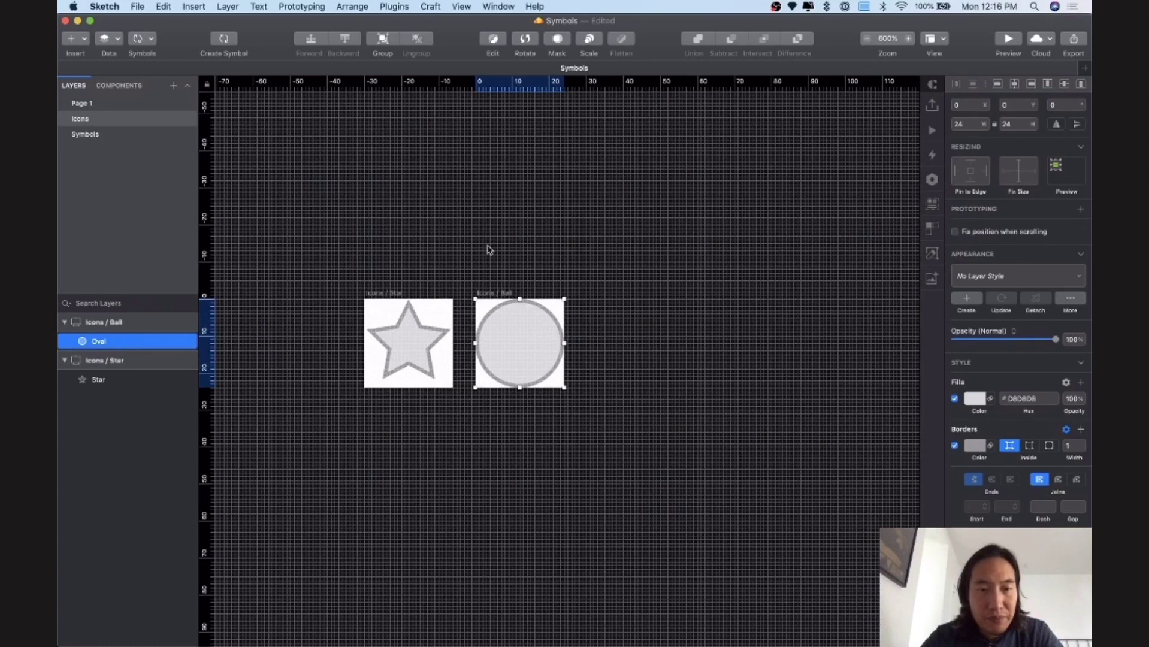
Step: Draw a third artboard about 24 × 24 px beside the Icons / Ball artboard, aligned with the other two
left_click(501, 286)
left_click(502, 292)
left_click(610, 314)
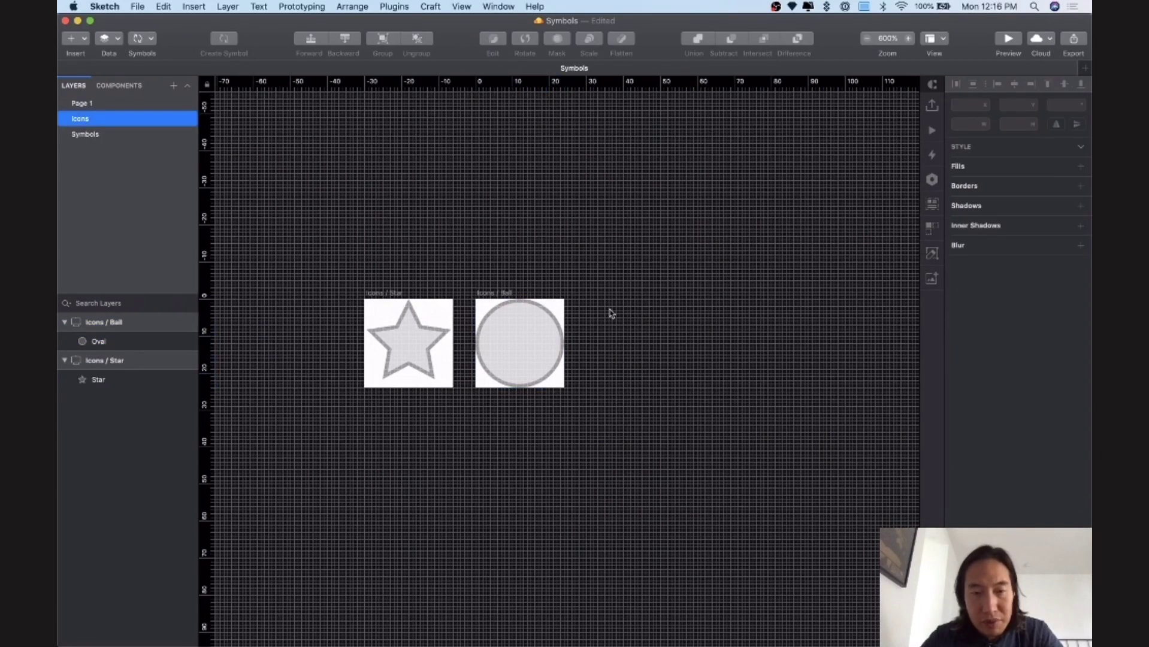
key("a")
left_click_drag(582, 298, 673, 386)
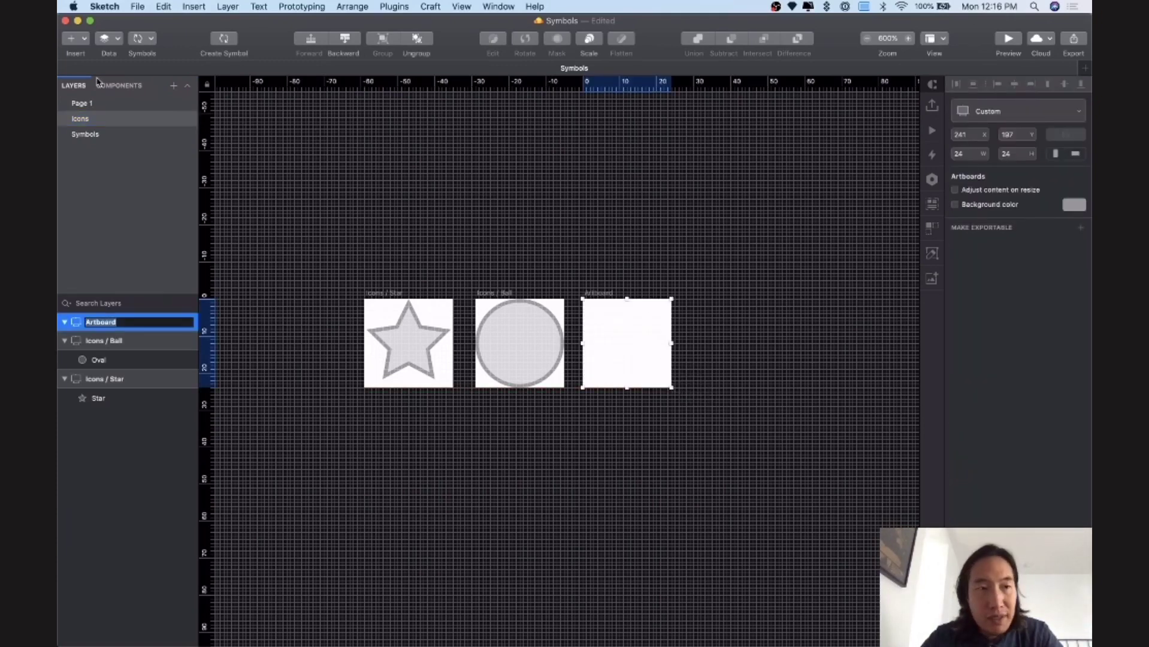
Step: Rename the third artboard as "Icons / 2 stars"
type("Icons")
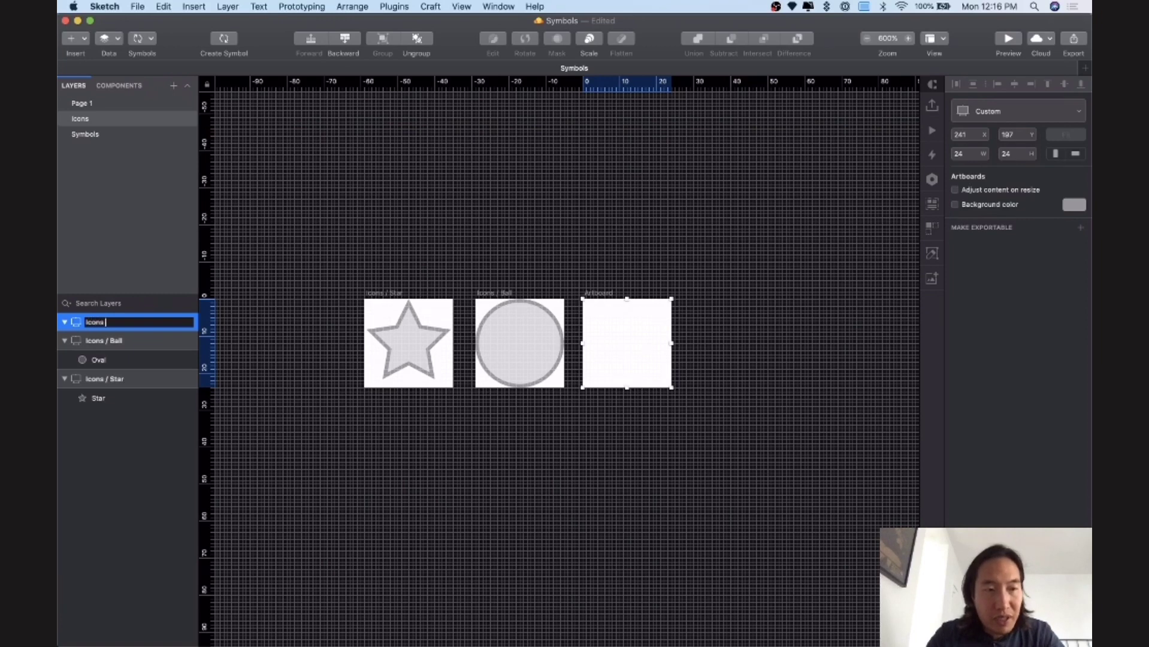
type(" /")
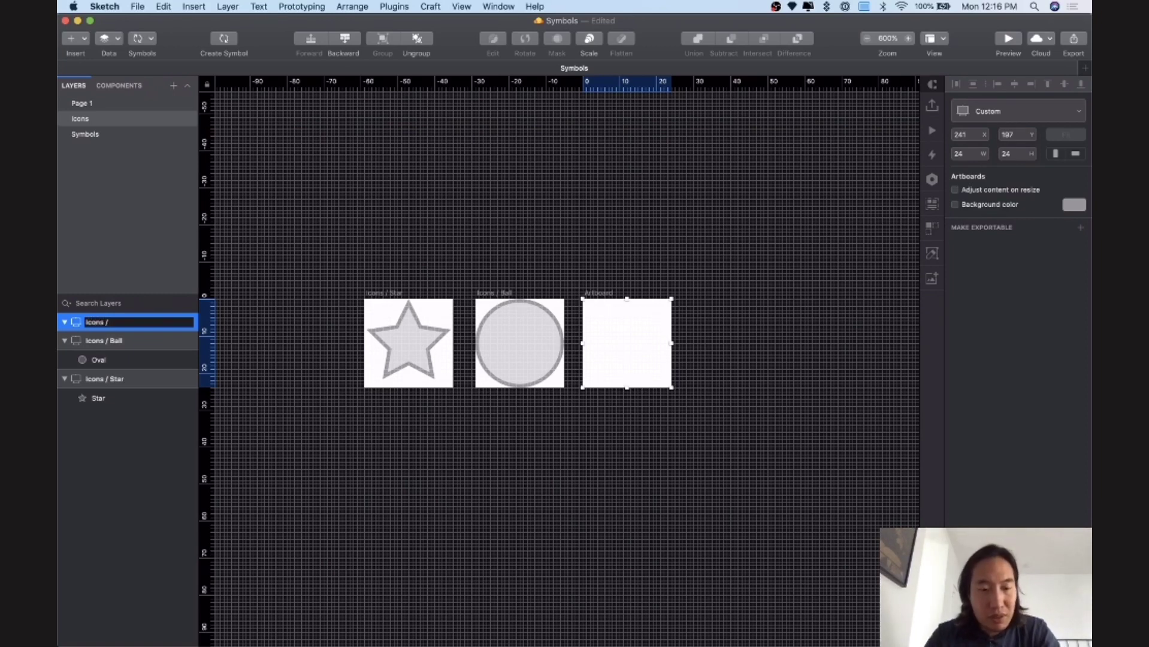
type(" 2 star")
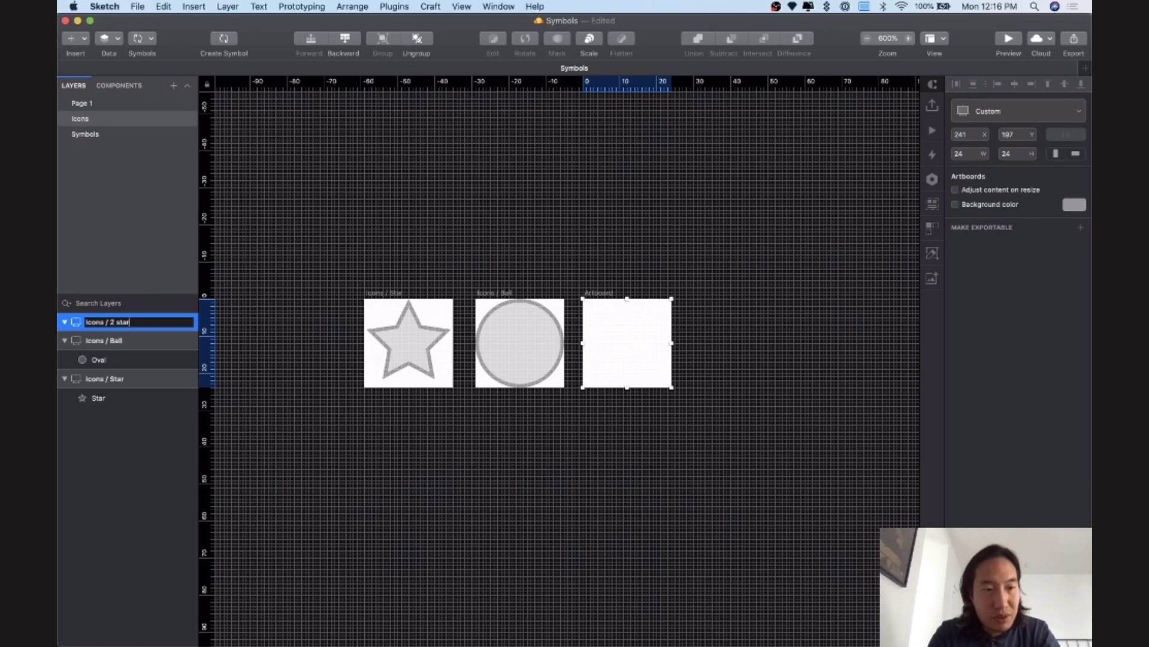
type("s")
key("Return")
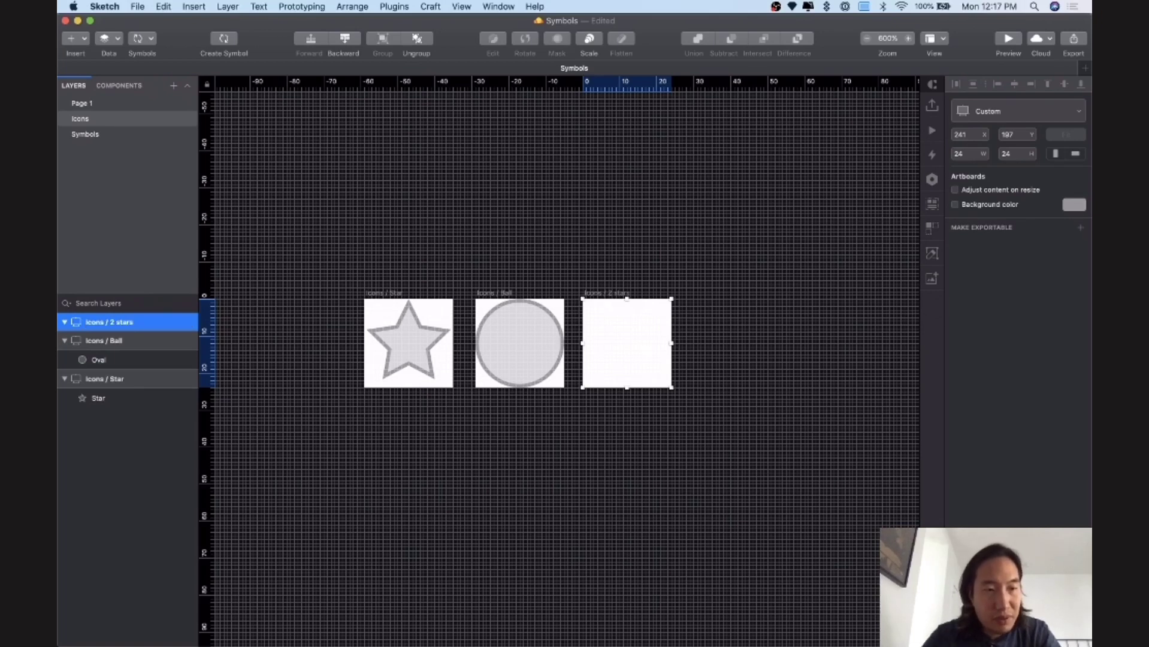
Step: Change the third artboard's name to "Icons / Two Stars" and deselect it
double_click(111, 321)
left_click(111, 322)
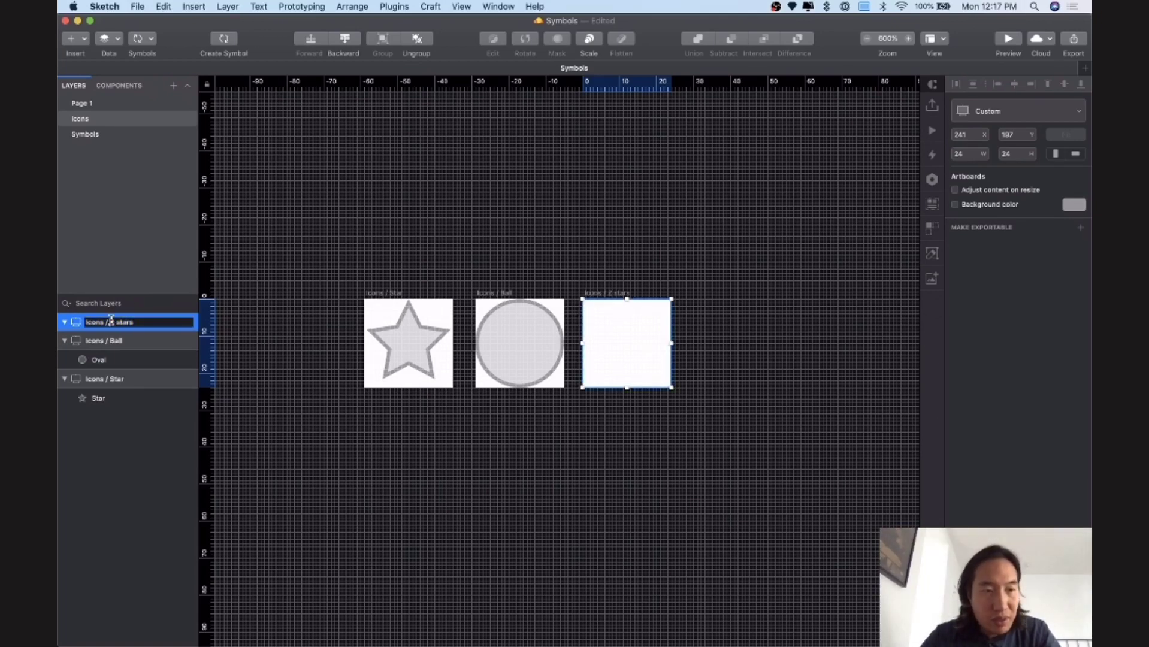
type("Two")
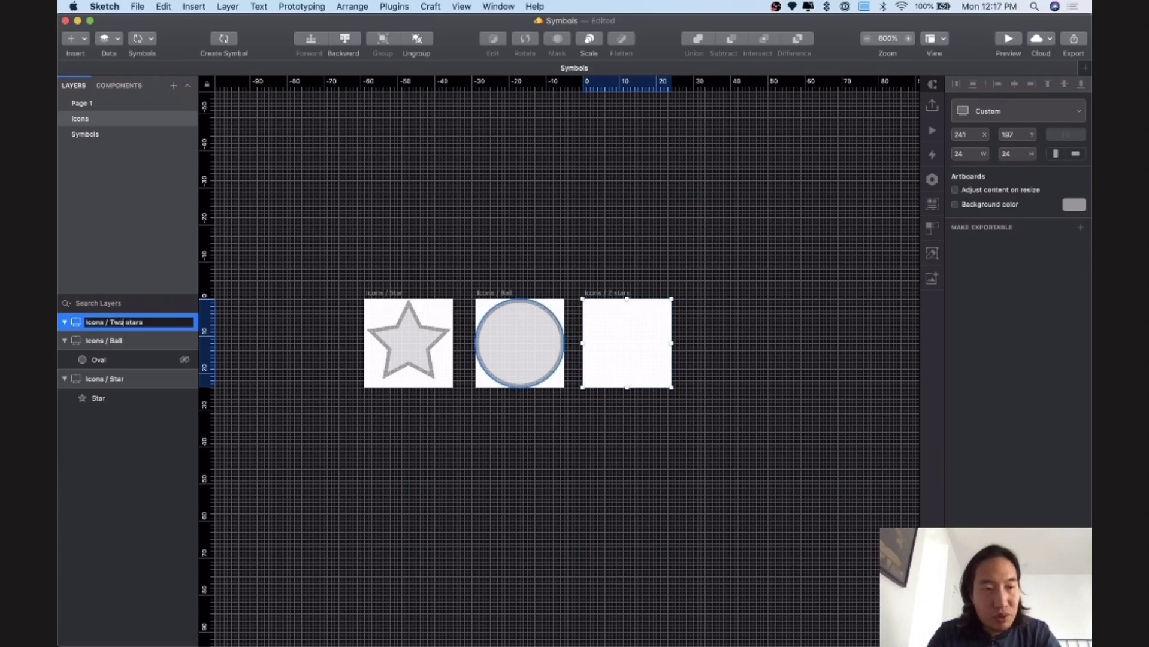
key("Right")
key("Right")
key("BackSpace")
type("S")
key("Return")
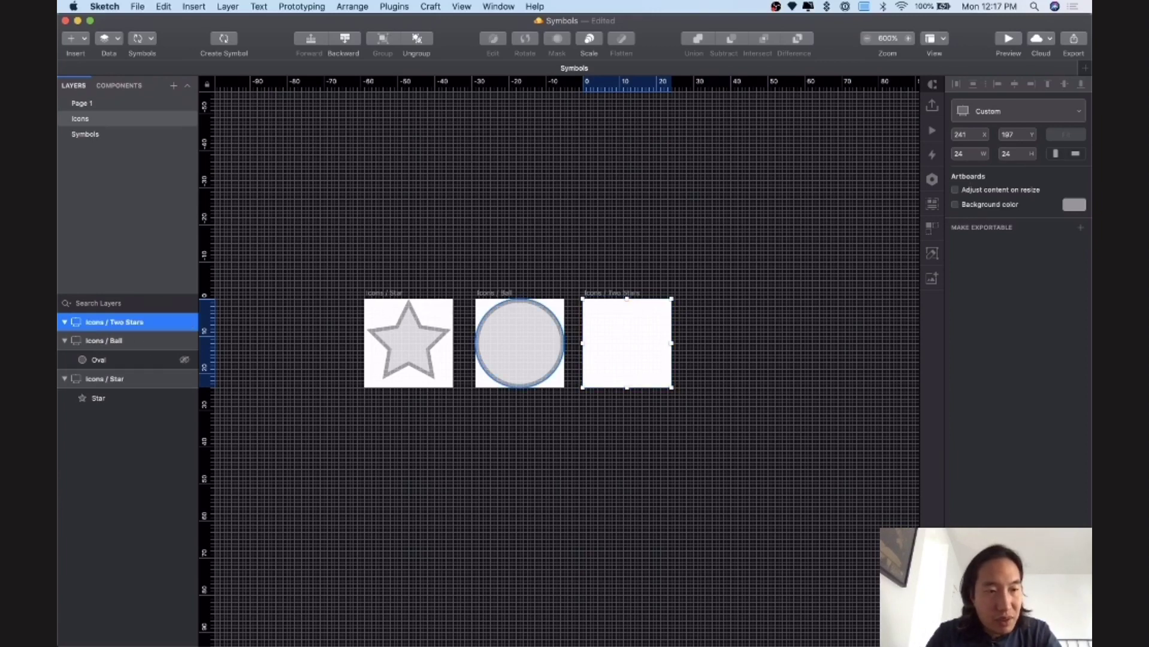
left_click(544, 221)
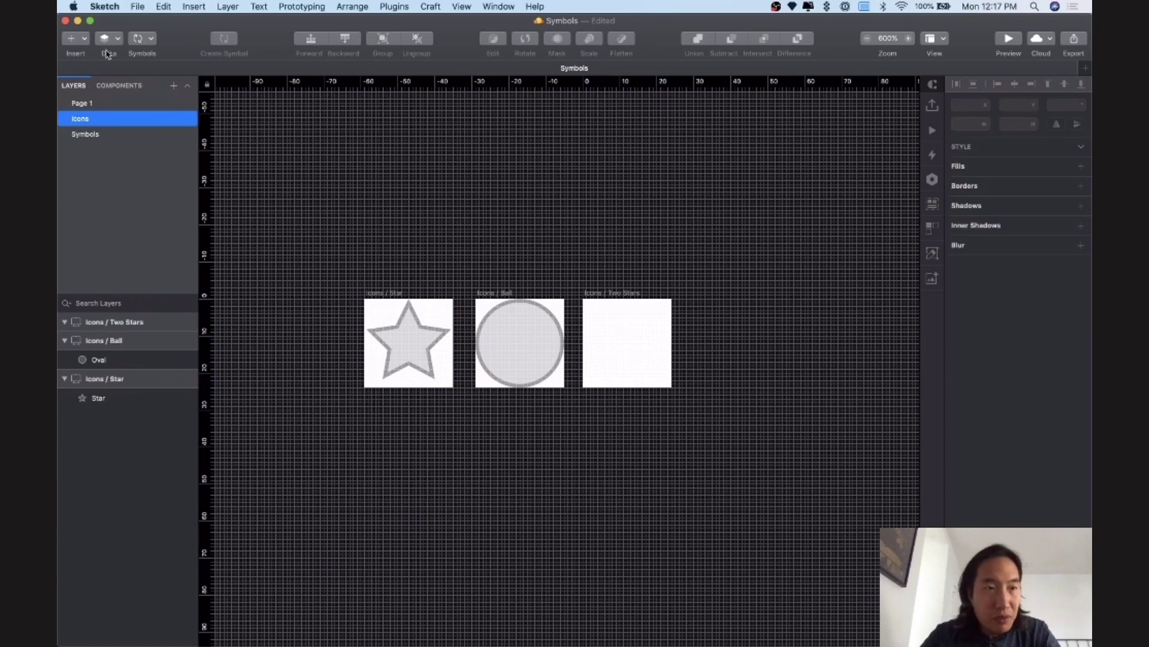
Step: Draw a star about 8 × 8 px in the upper-left part of the Icons / Two Stars artboard
left_click(86, 39)
mouse_move(94, 56)
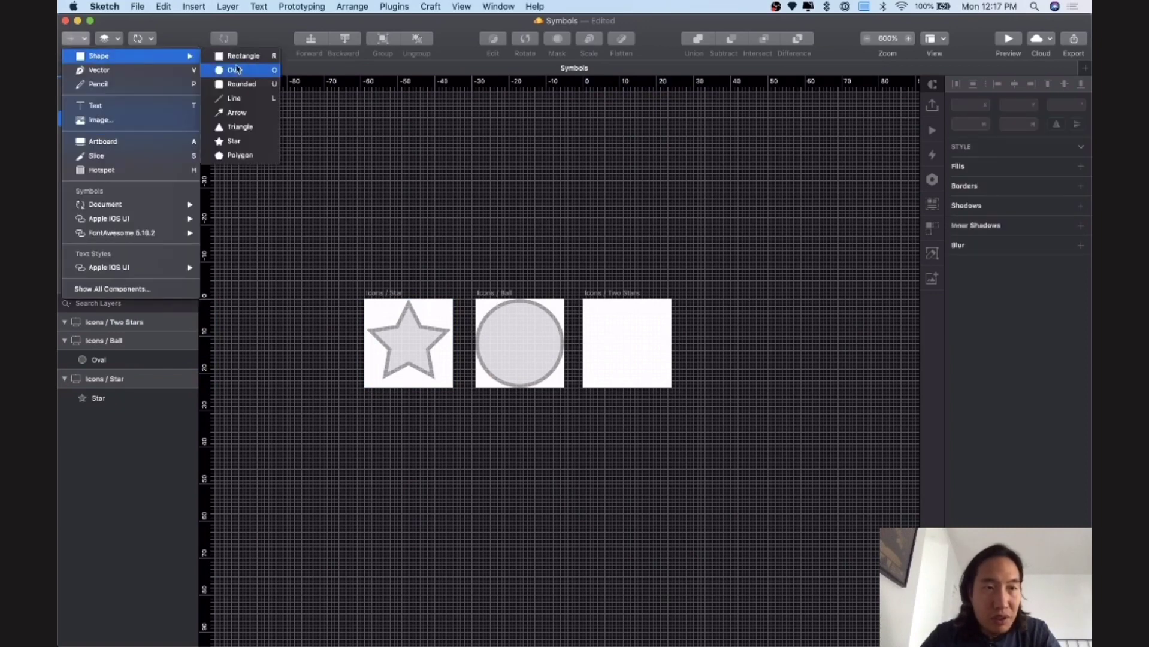
left_click(246, 141)
mouse_move(597, 318)
left_mouse_down()
mouse_move(629, 347)
mouse_move(606, 329)
left_mouse_up()
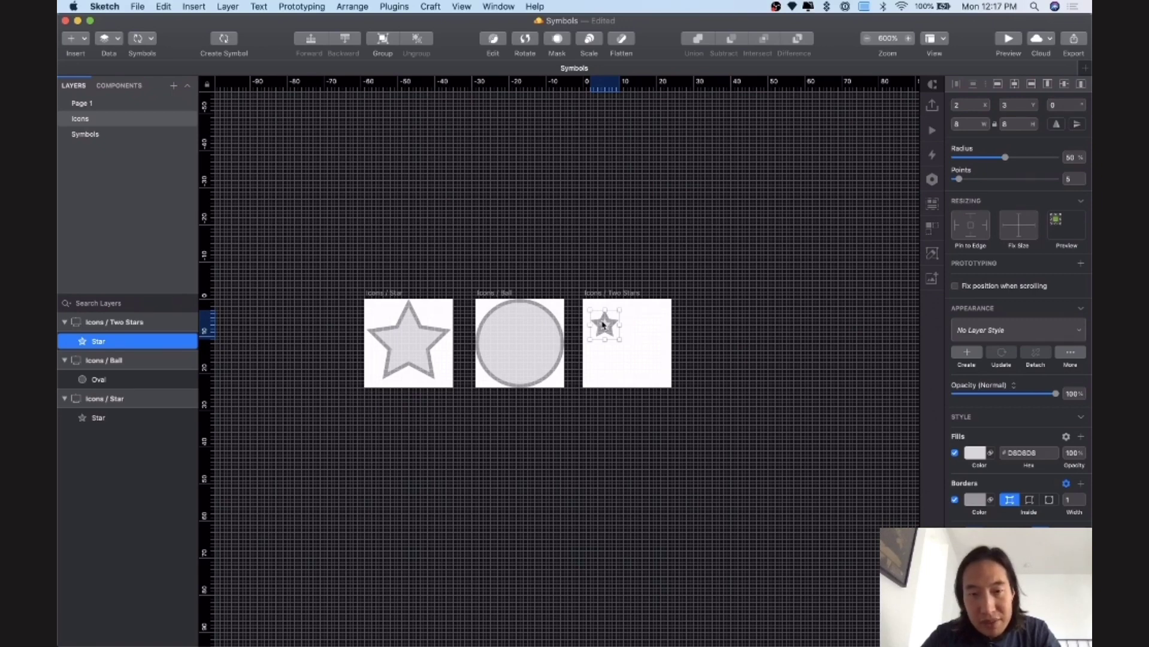
Step: Duplicate the small star and arrange both stars diagonally around the artboard's center, the copy lower right at about X 11, Y 12
key("super+d")
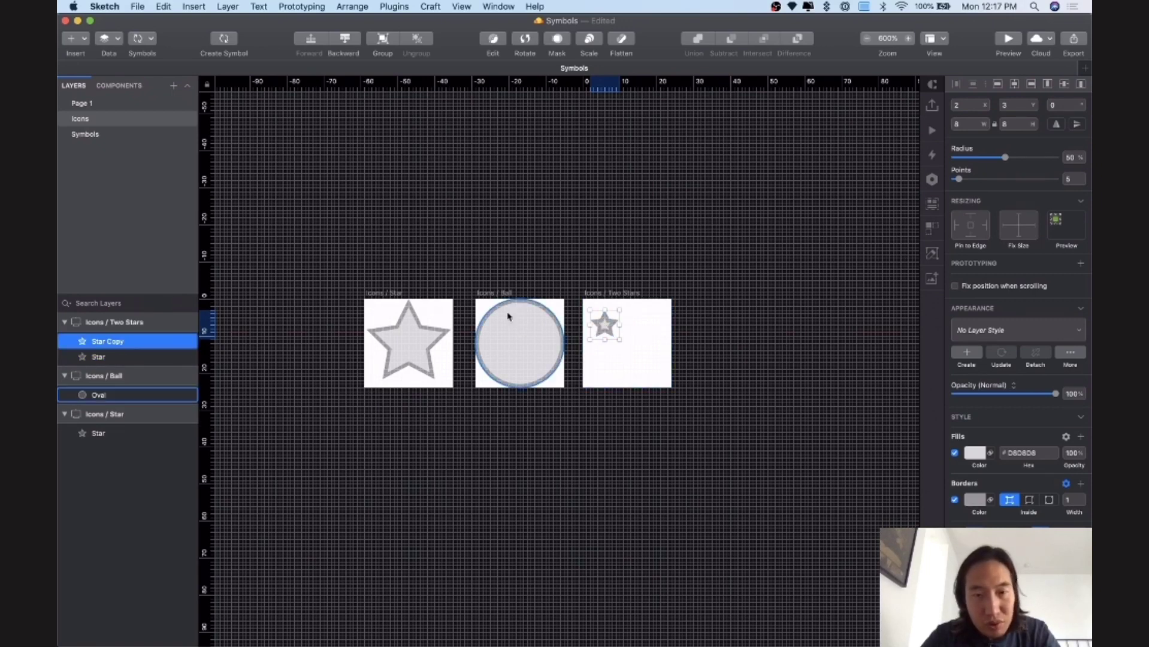
left_click_drag(609, 326, 640, 364)
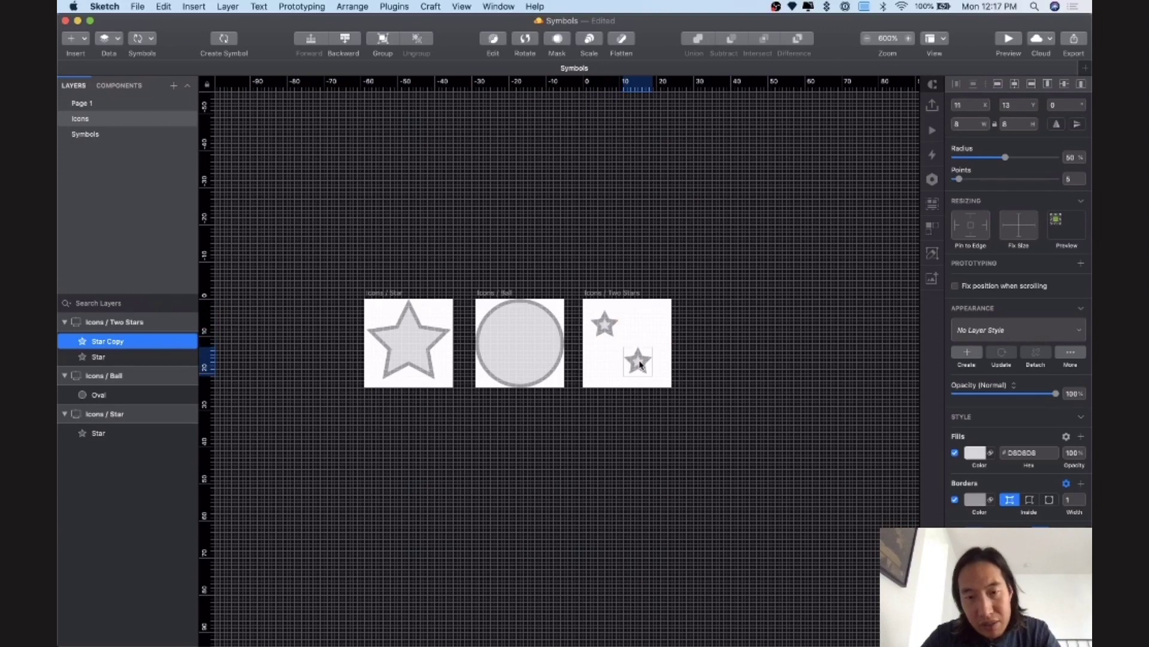
left_click_drag(604, 325, 639, 364)
left_click(652, 379)
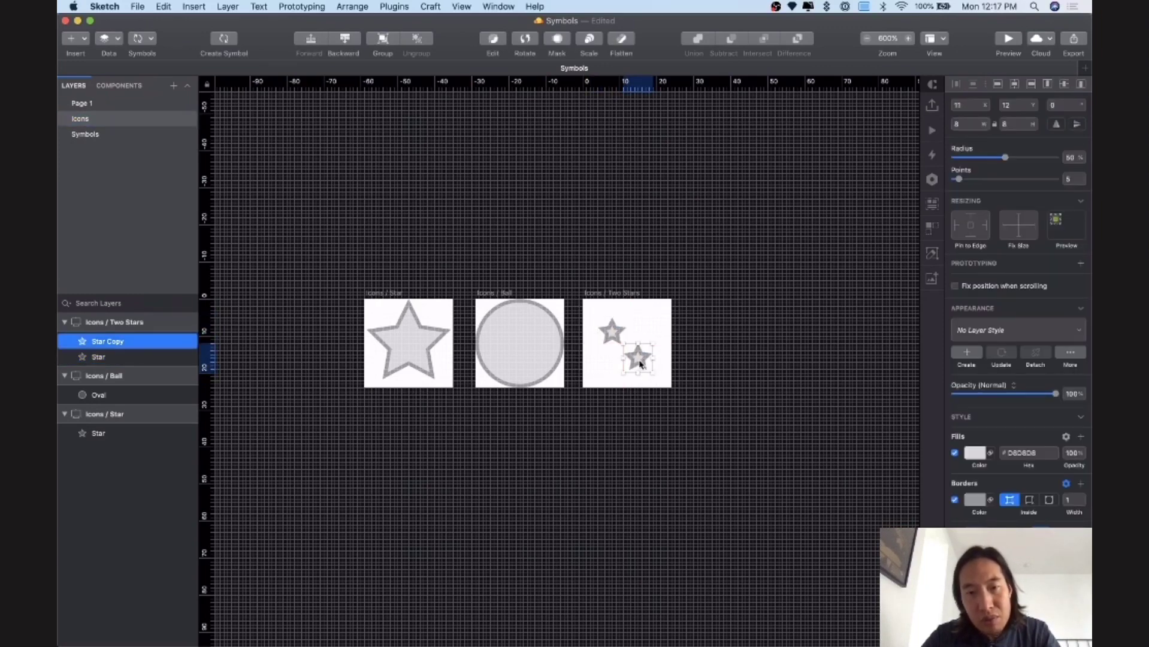
left_click(714, 293)
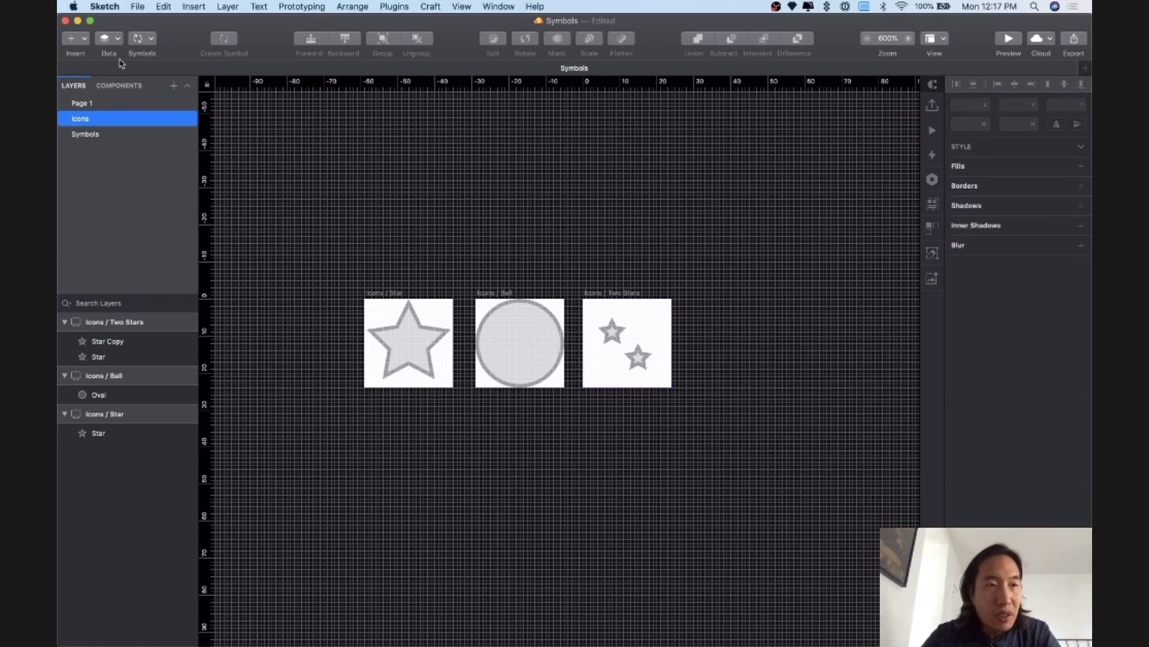
left_click(76, 38)
mouse_move(97, 56)
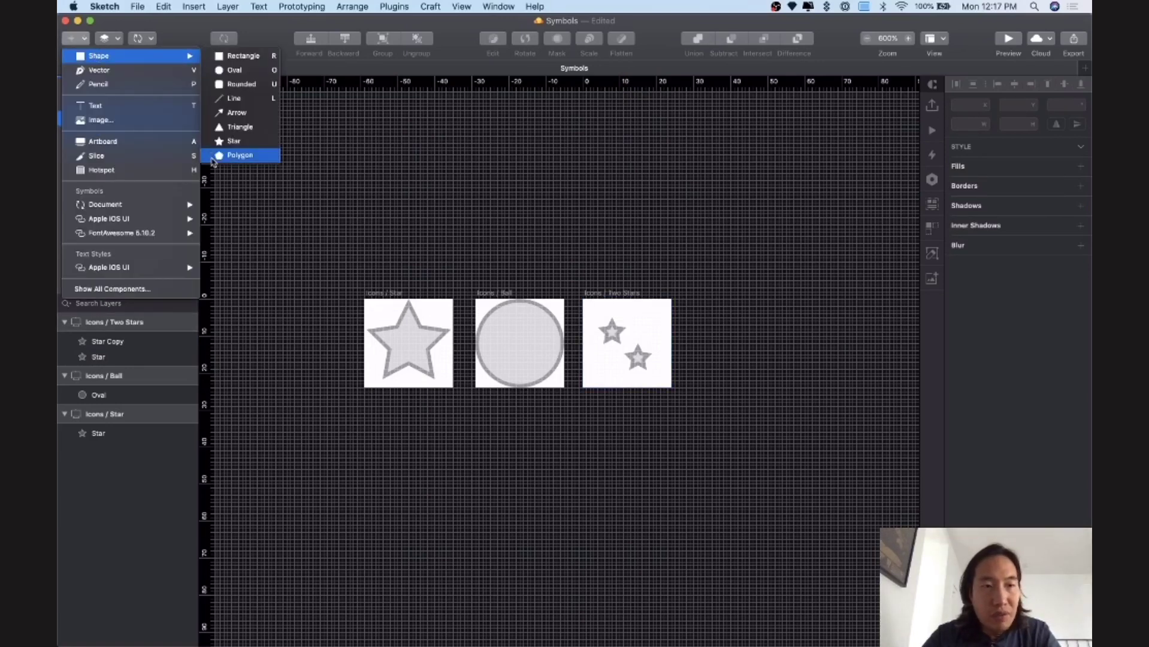
left_click(572, 236)
Step: Draw a fourth artboard about 24 × 24 px beside the Icons / Two Stars artboard, aligned with the others
scroll(574, 238, "right", 3)
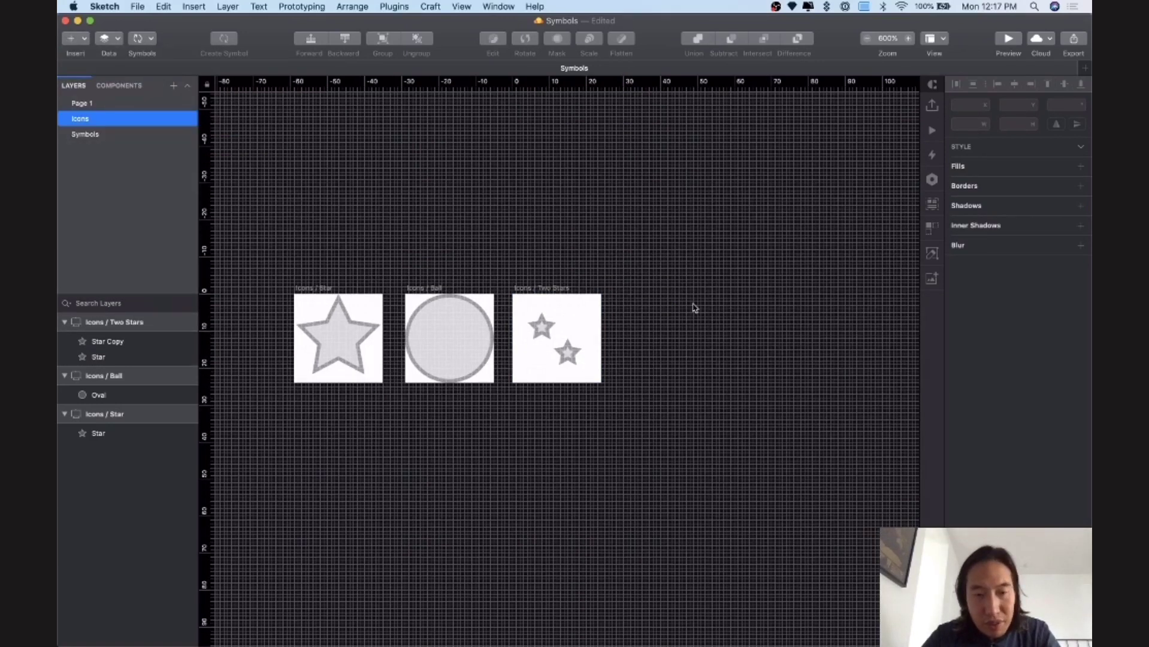
key("a")
left_click_drag(616, 294, 695, 385)
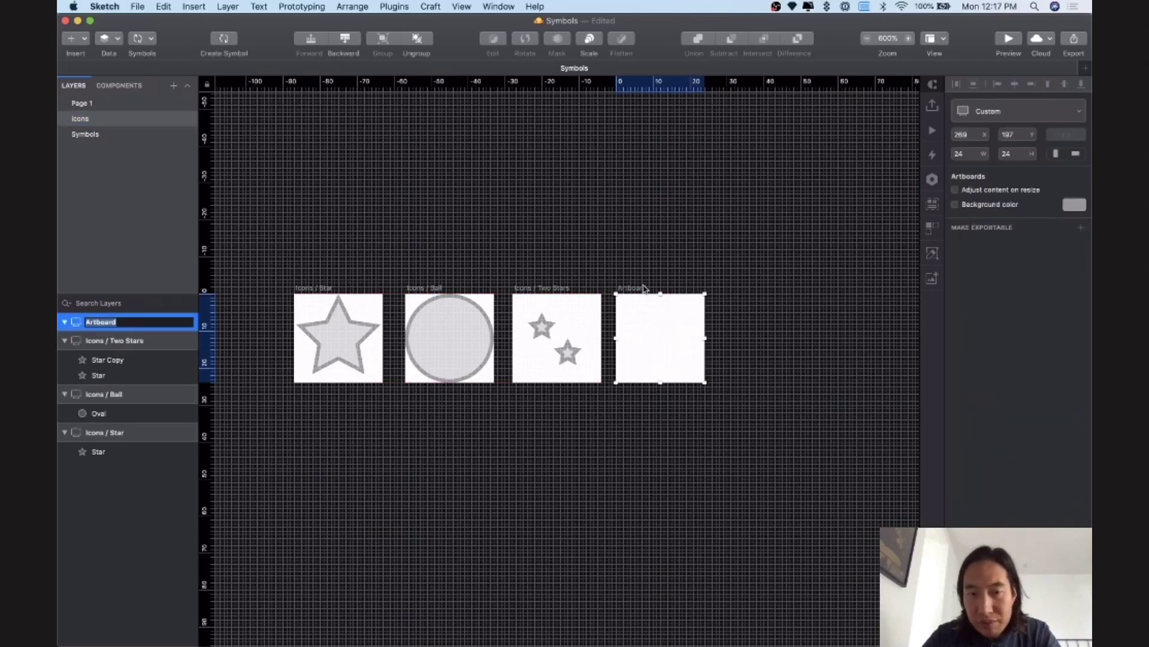
Step: Rename the fourth artboard as "Icons / Polygon" and deselect it
type("Icons")
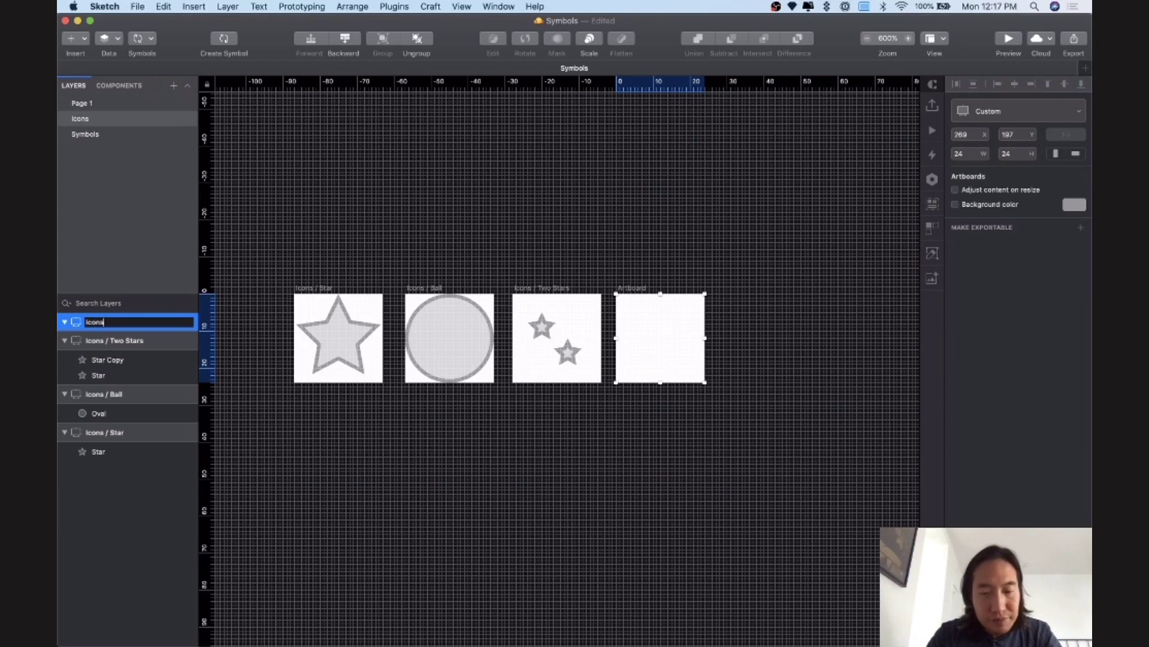
type(" / Polyg")
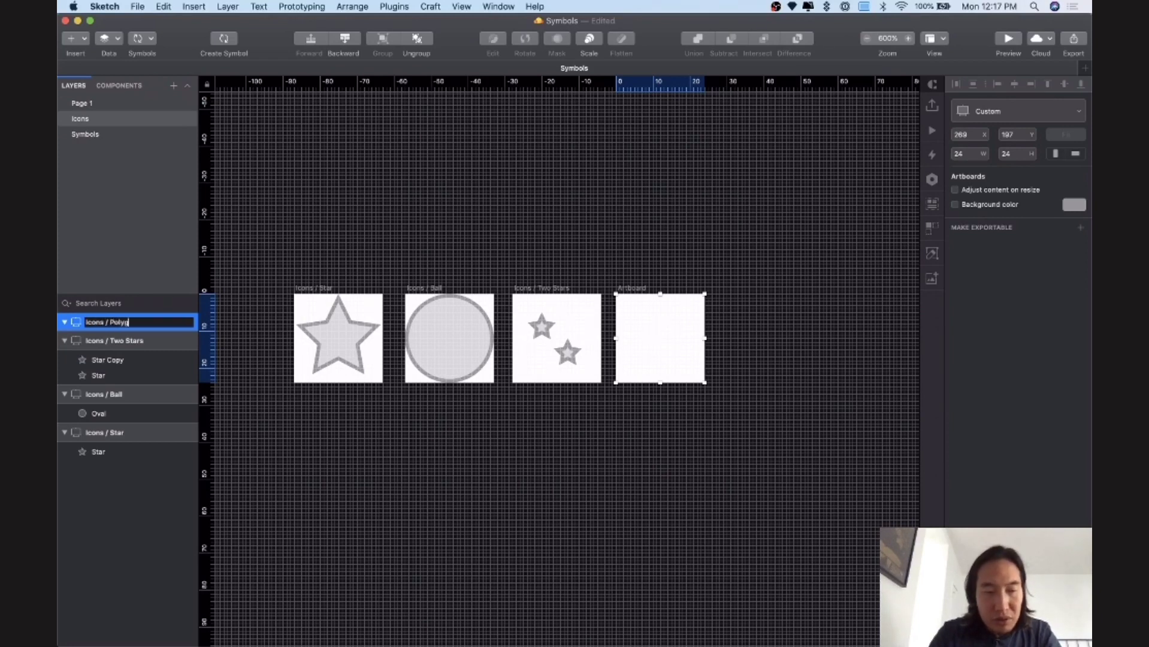
type("on")
key("Return")
left_click(424, 238)
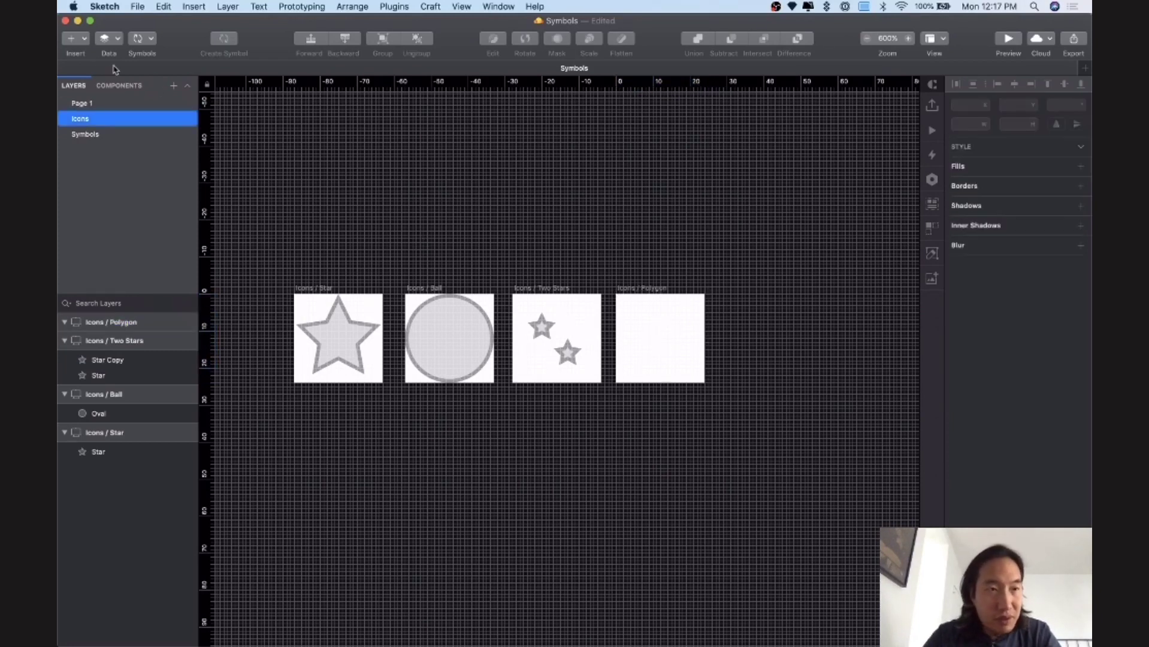
Step: Draw a polygon about 24 × 24 px from the center of the Icons / Polygon artboard so it fills the artboard
left_click(72, 38)
mouse_move(120, 56)
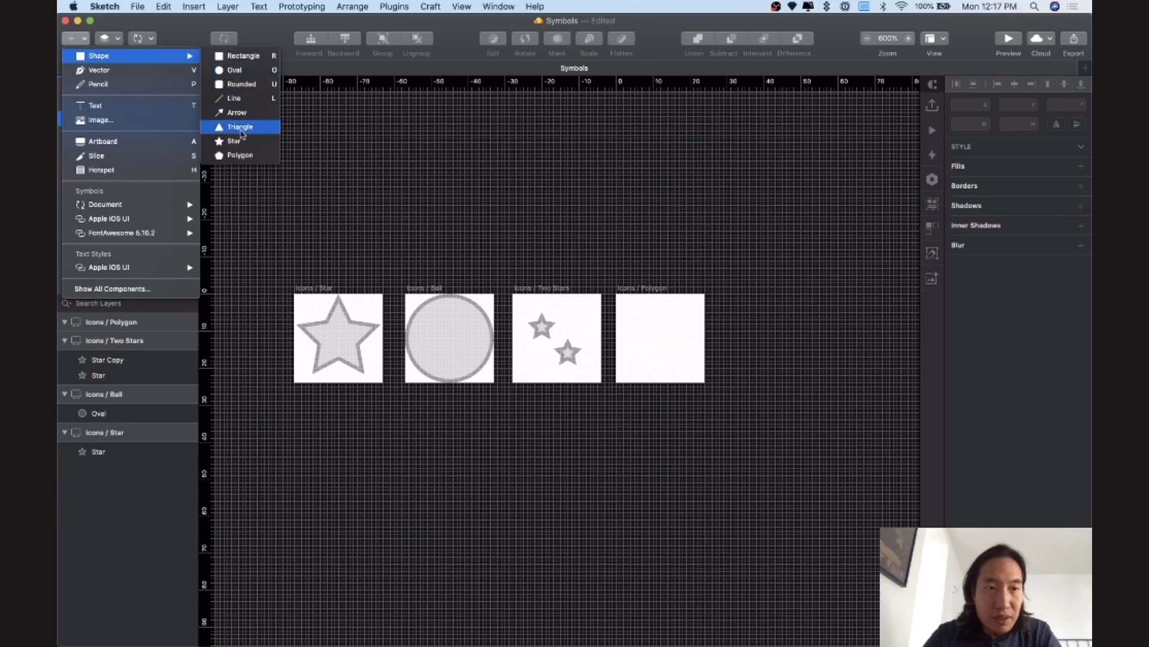
left_click(239, 156)
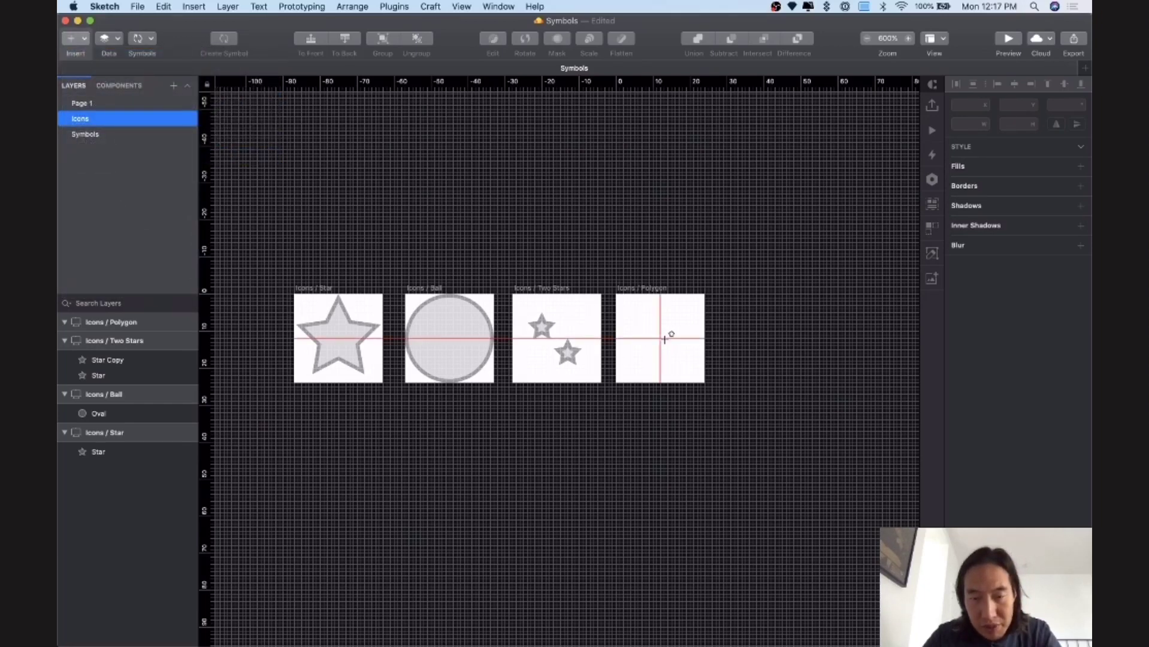
left_click_drag(664, 340, 706, 380)
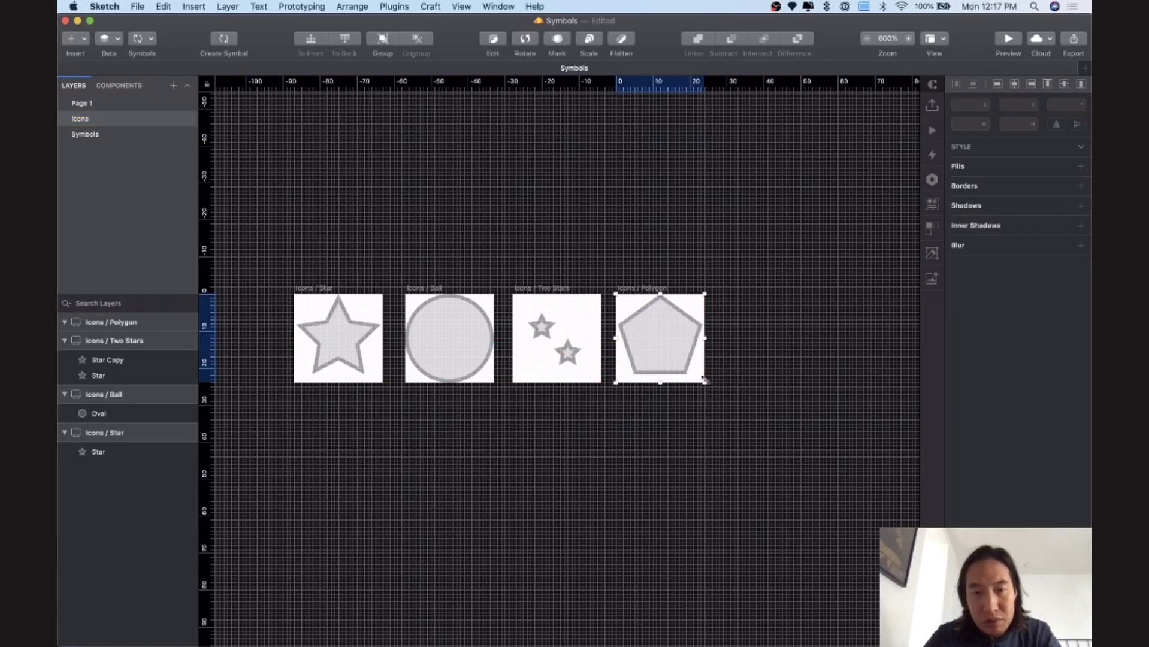
left_click(631, 248)
Step: Draw a fifth artboard about 24 × 24 px beside the Icons / Polygon artboard, aligned with the row
scroll(634, 249, "right", 3)
scroll(634, 249, "down", 1)
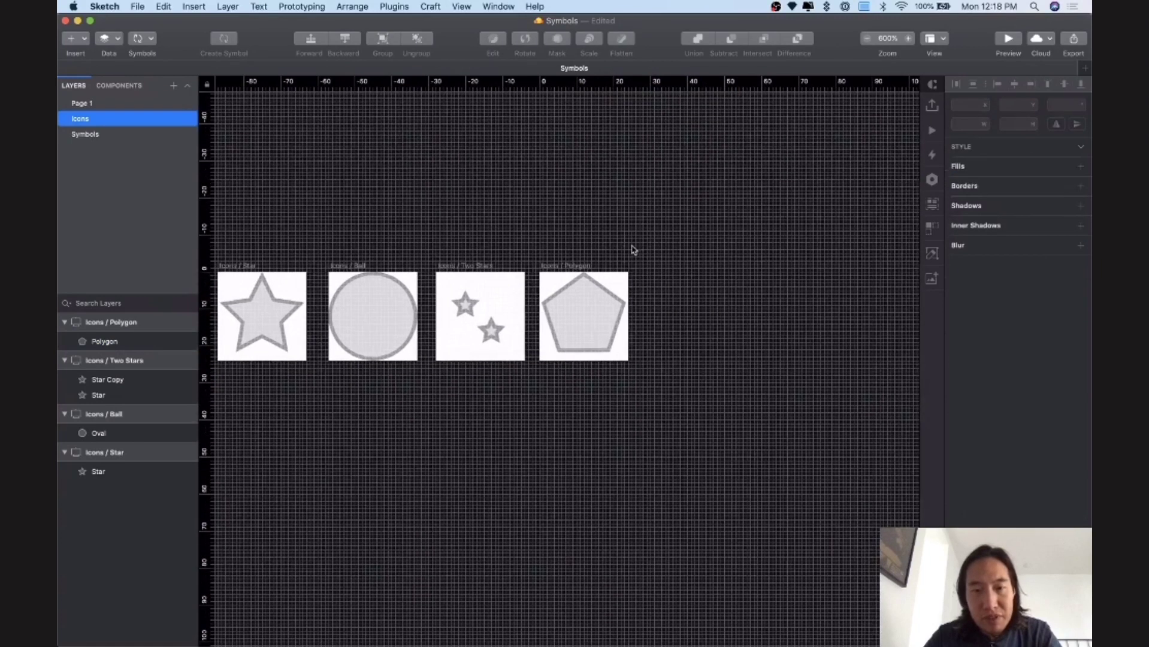
key("a")
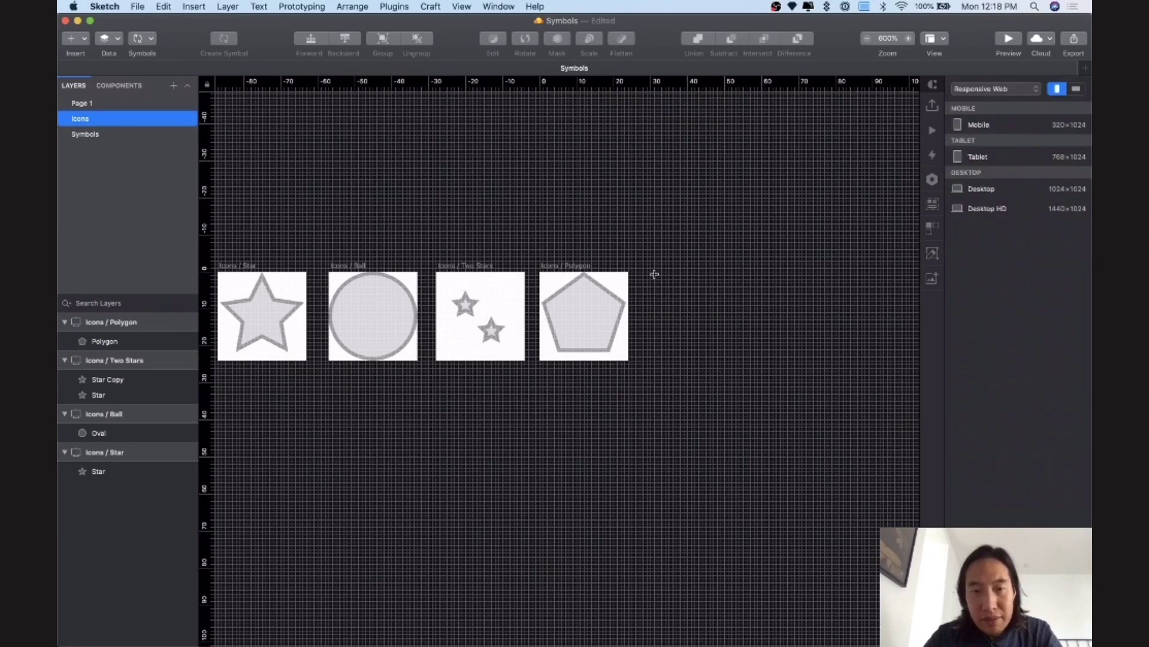
left_click_drag(646, 272, 736, 361)
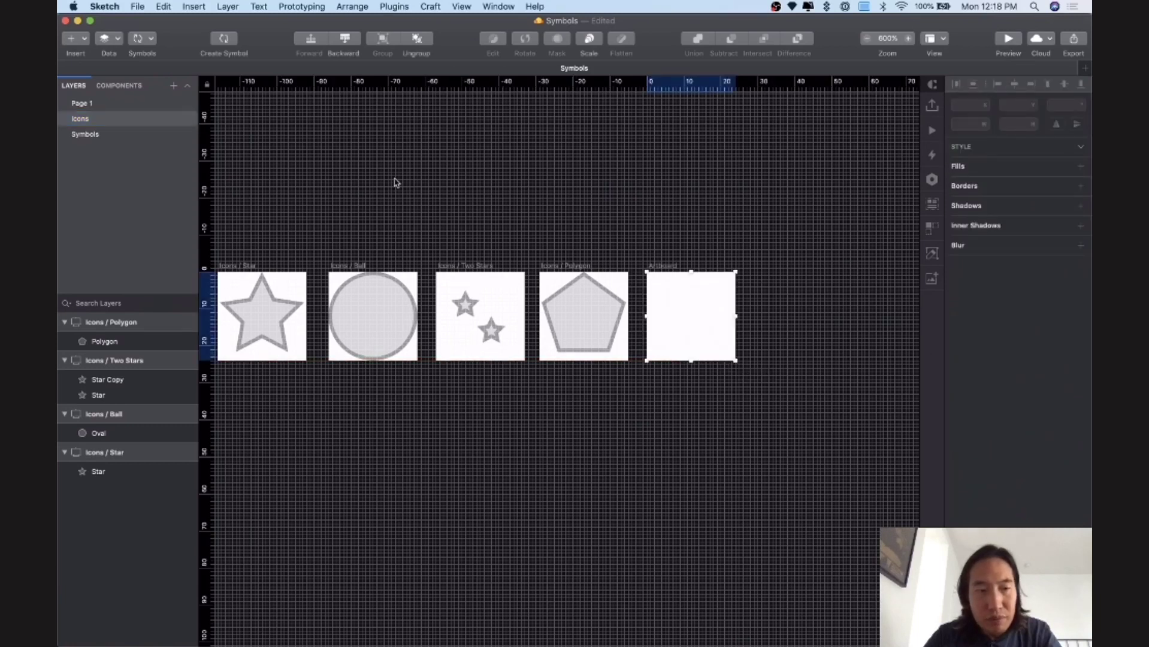
Step: Rename the fifth artboard as "Icons / Triangle"
type("Icons")
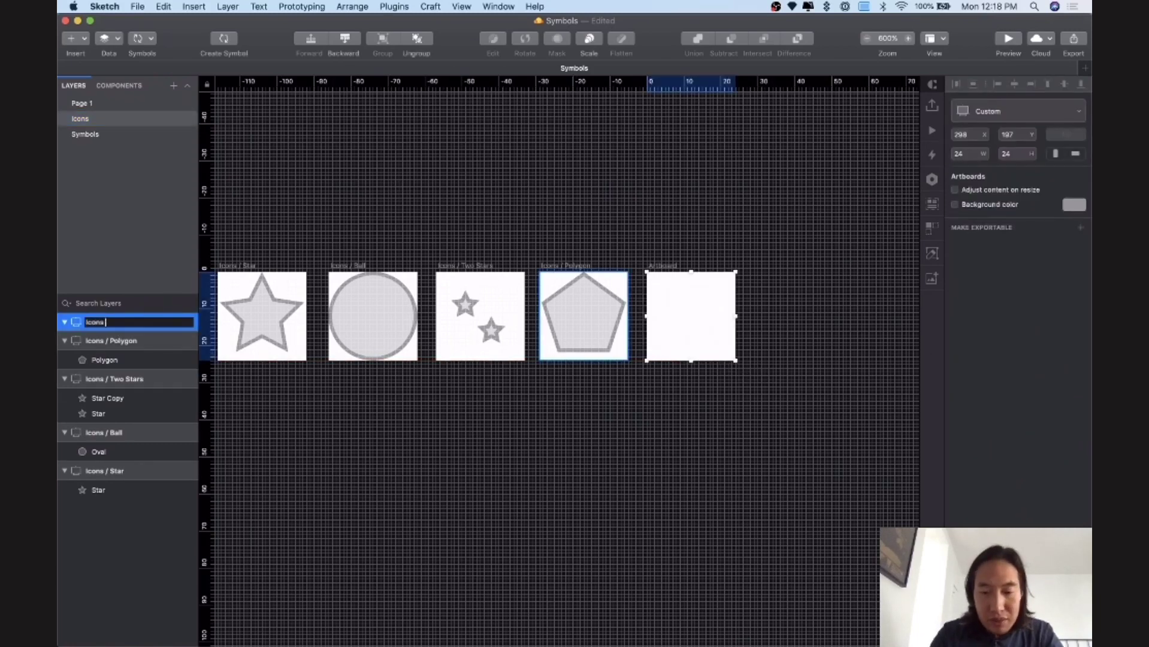
type("le")
key("Return")
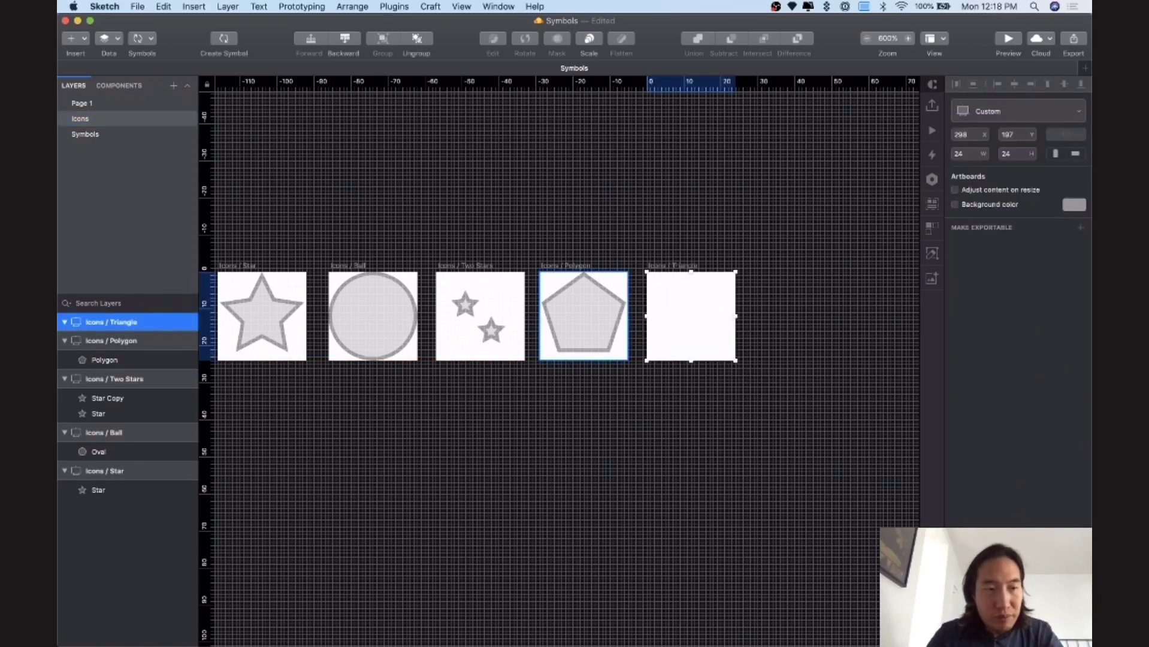
Step: Draw a triangle about 24 × 24 px from the center of the Icons / Triangle artboard so it fills the artboard
left_click(75, 37)
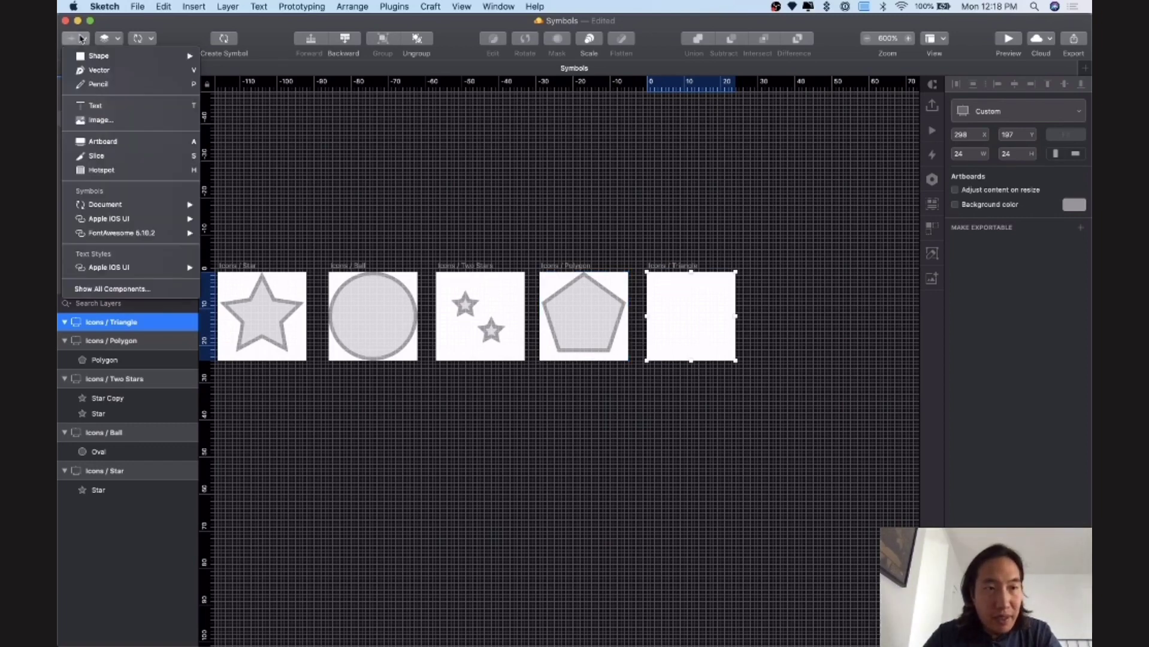
mouse_move(90, 57)
left_click(236, 127)
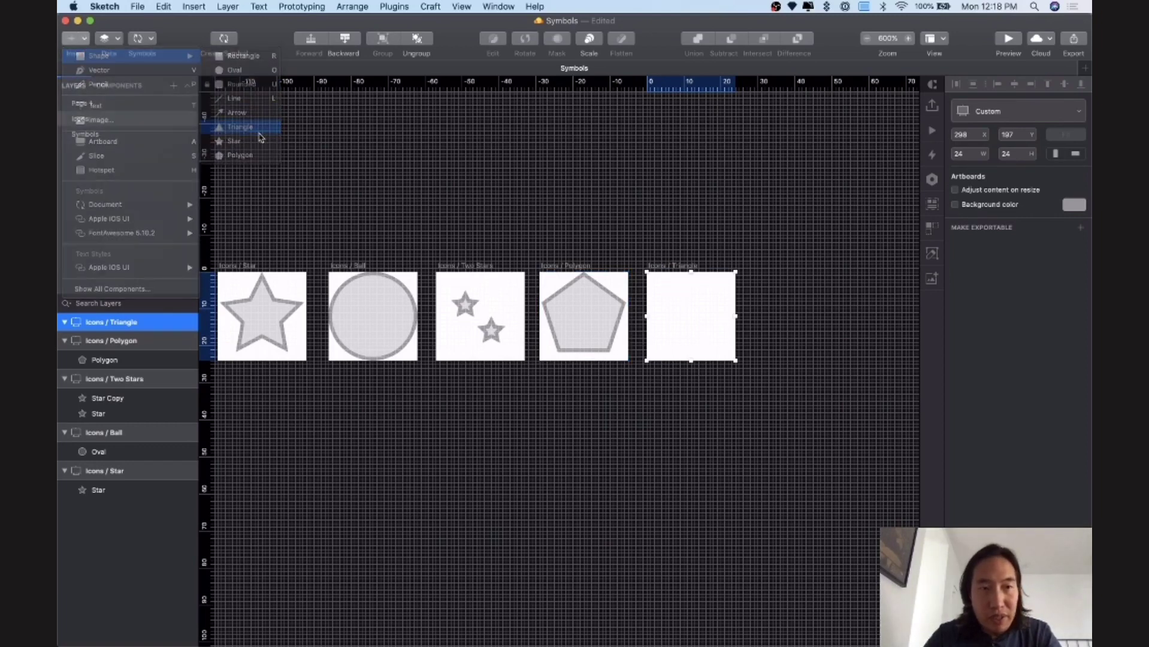
left_click_drag(692, 317, 736, 361)
left_click(785, 329)
Step: Compare the artboards on the Icons page with the symbol masters on the Symbols page
scroll(785, 328, "left", 1)
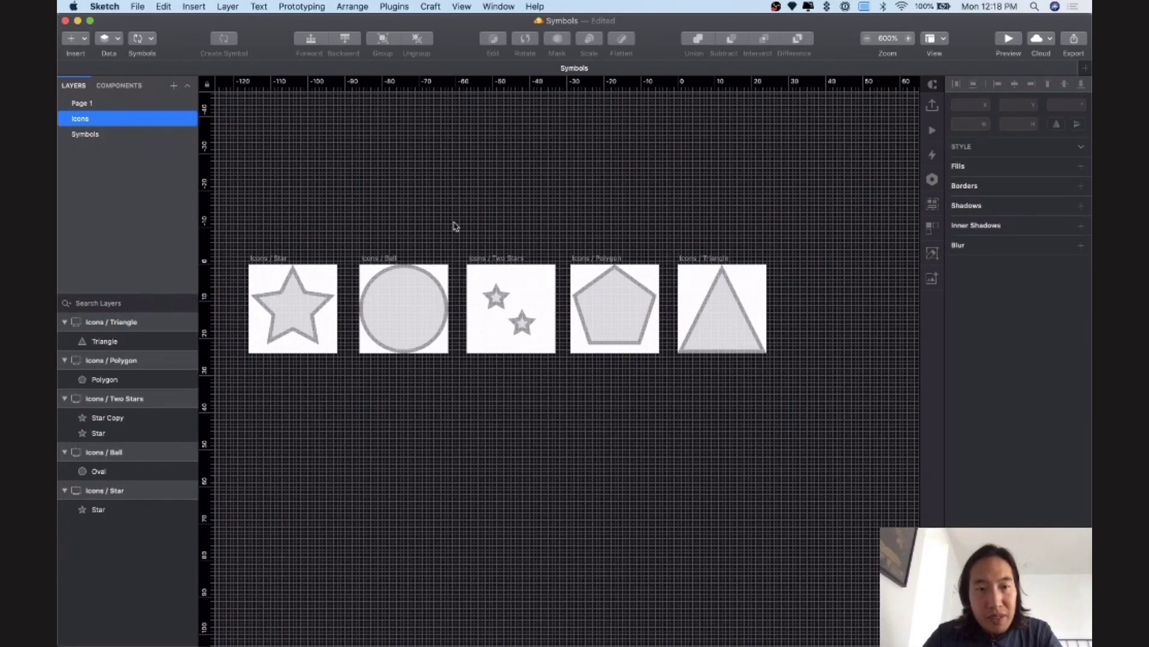
left_click(294, 257)
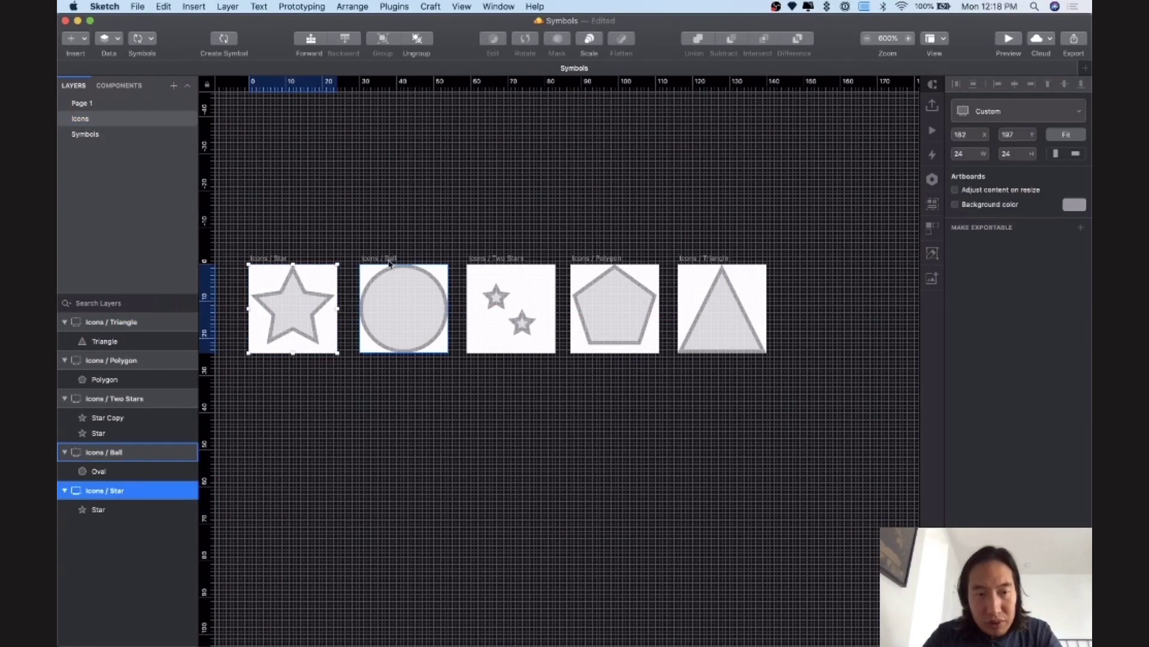
left_click(392, 262)
left_click(475, 262)
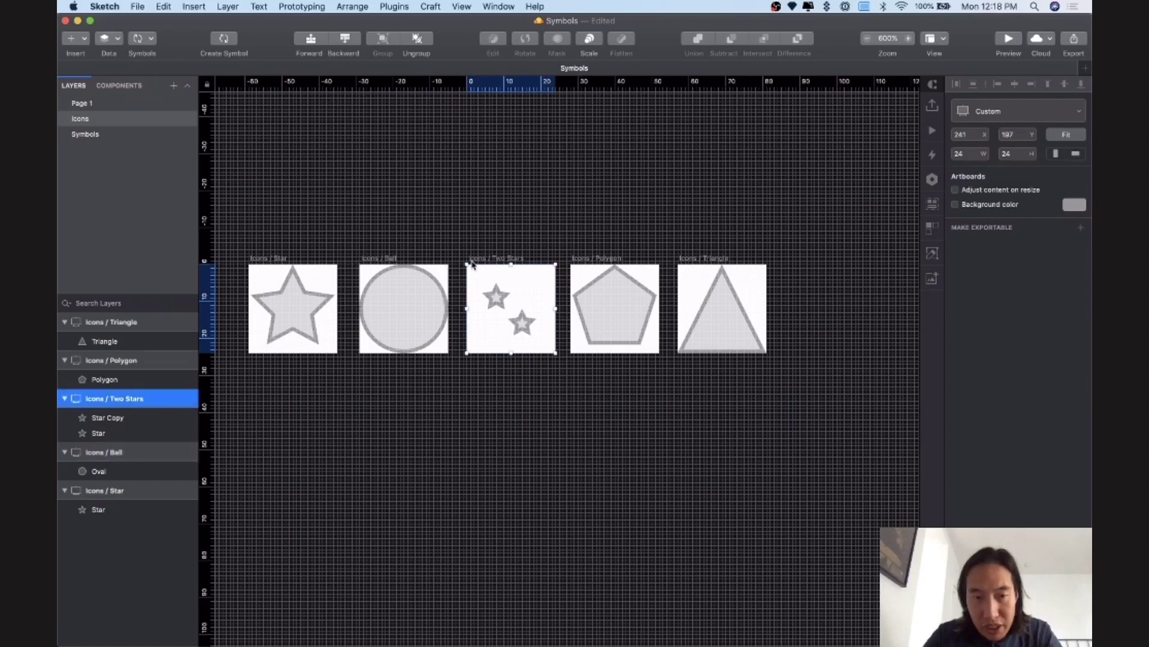
left_click(589, 261)
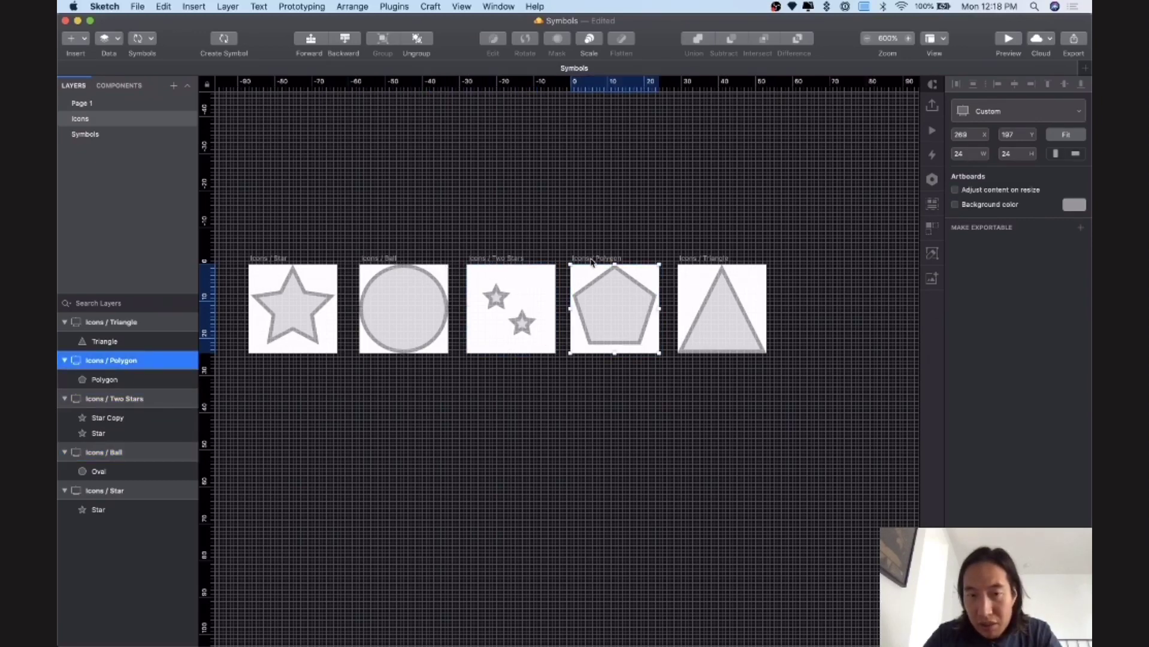
left_click(95, 134)
left_click(285, 234)
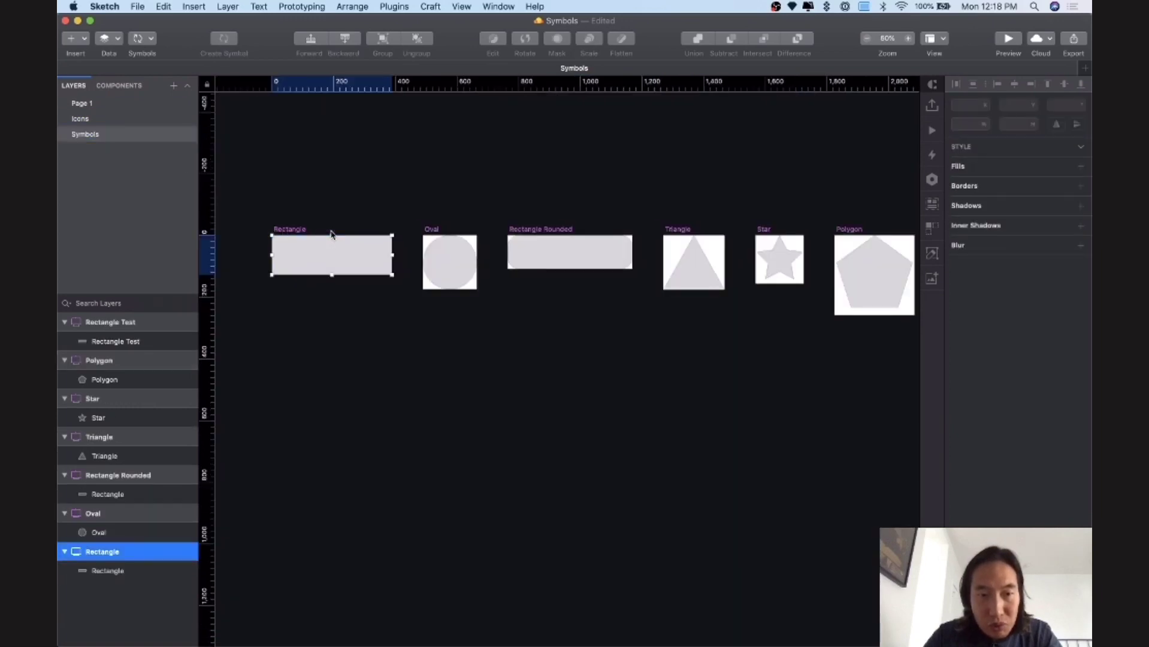
left_click(433, 230)
left_click(539, 234)
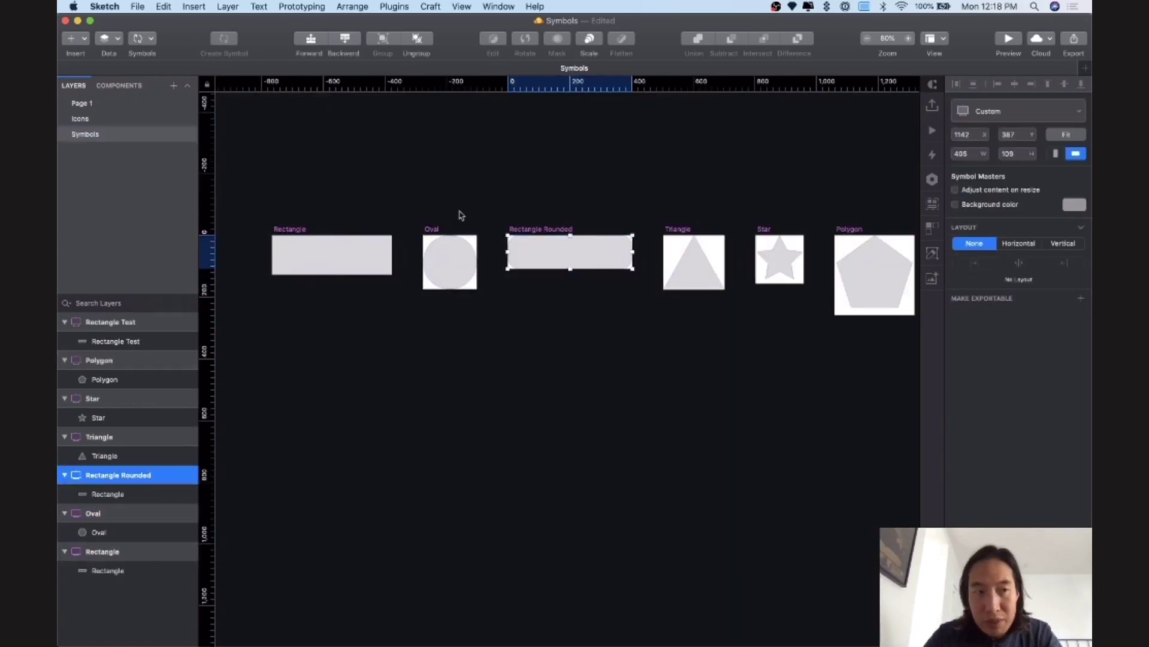
Step: Compare the Icons page's artboards with the artboard on Page 1, finishing with the Icons / Star artboard selected
left_click(113, 118)
left_click(262, 258)
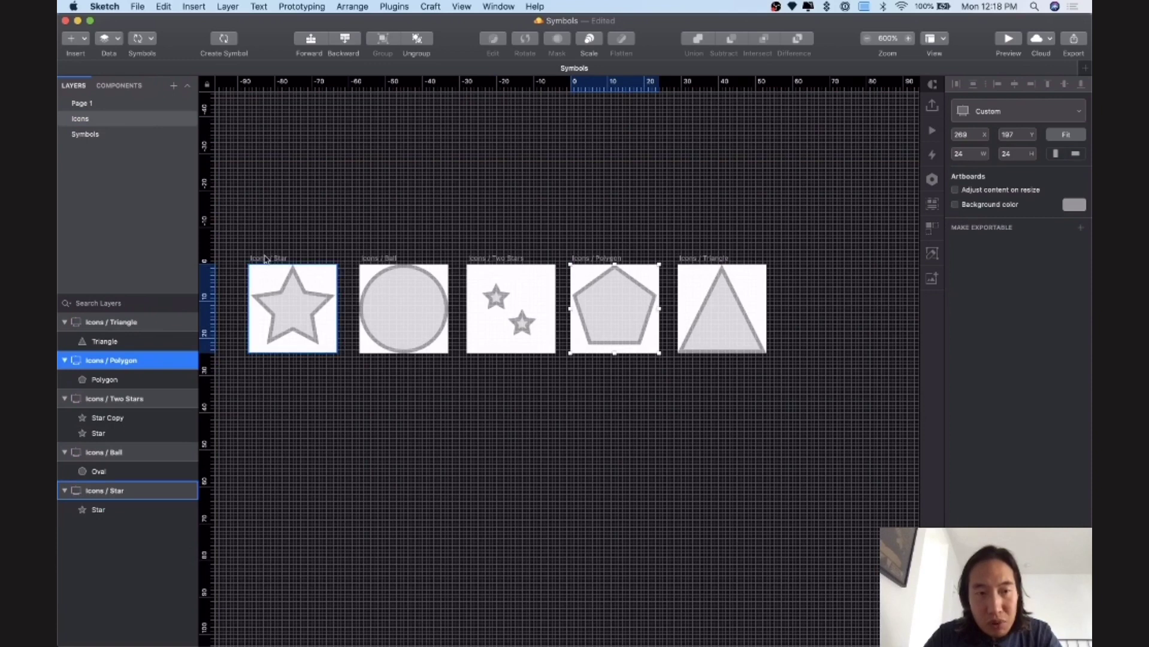
left_click(113, 103)
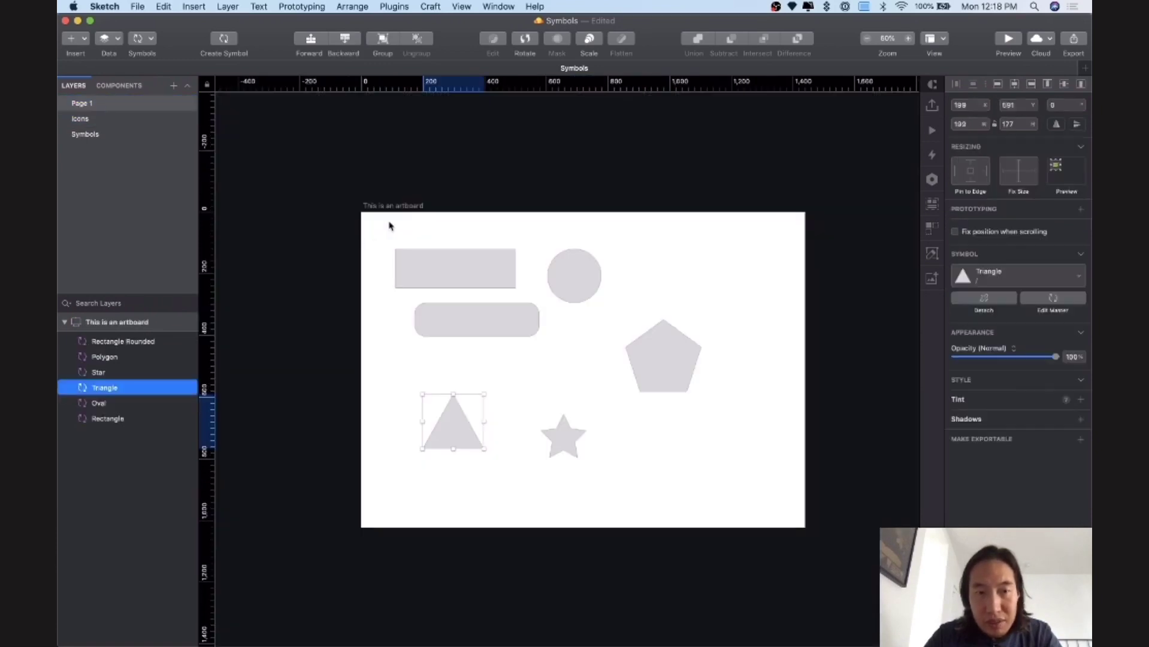
left_click(406, 206)
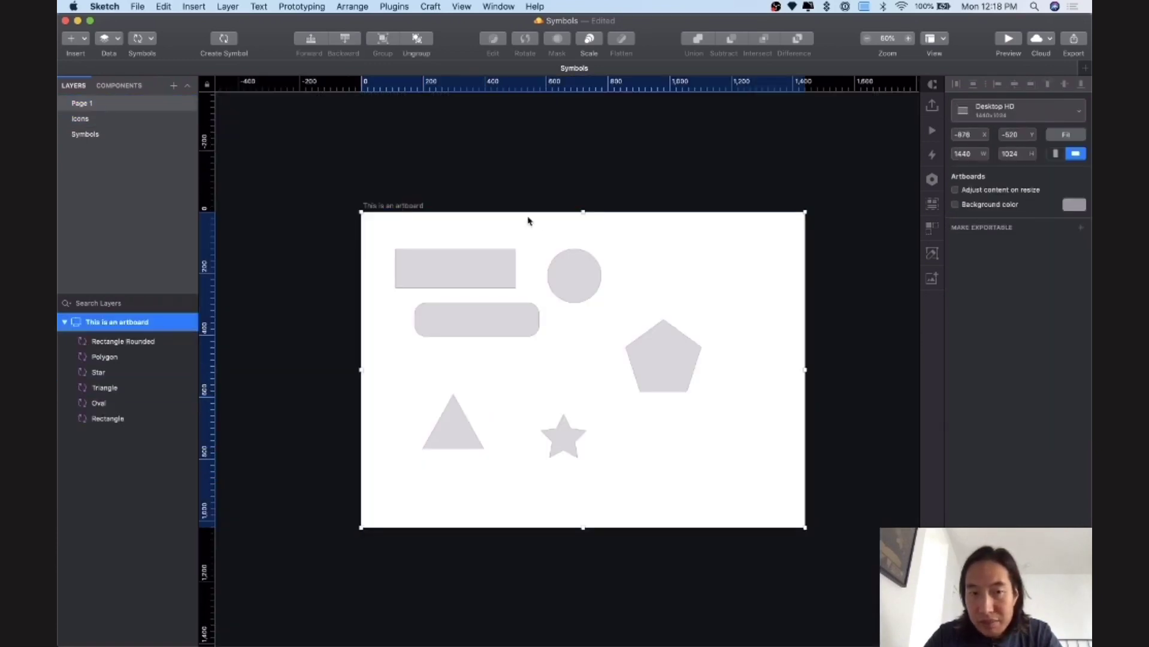
left_click(111, 118)
left_click(309, 205)
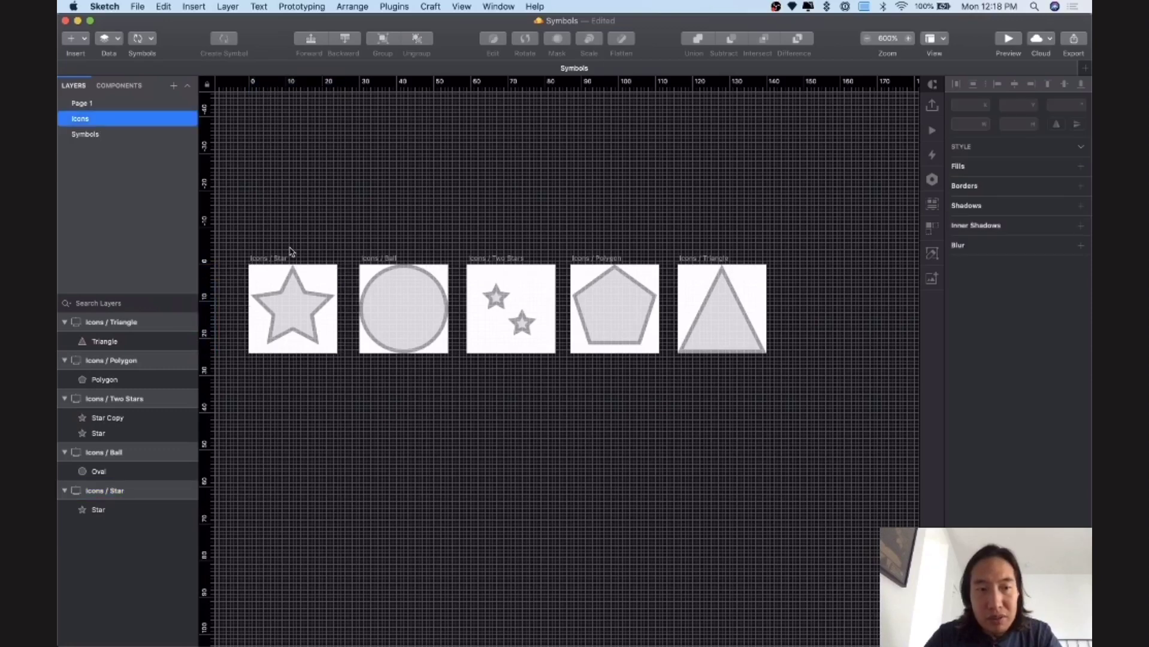
left_click(268, 258)
left_click(380, 257)
left_click(471, 259)
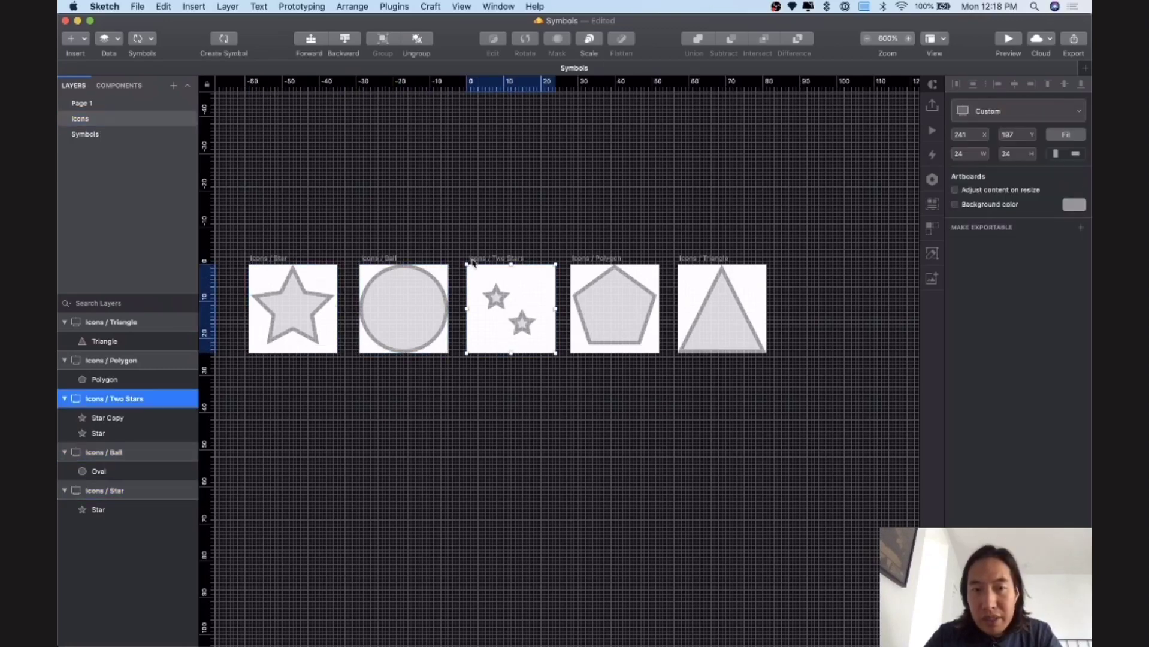
scroll(472, 261, "left", 2)
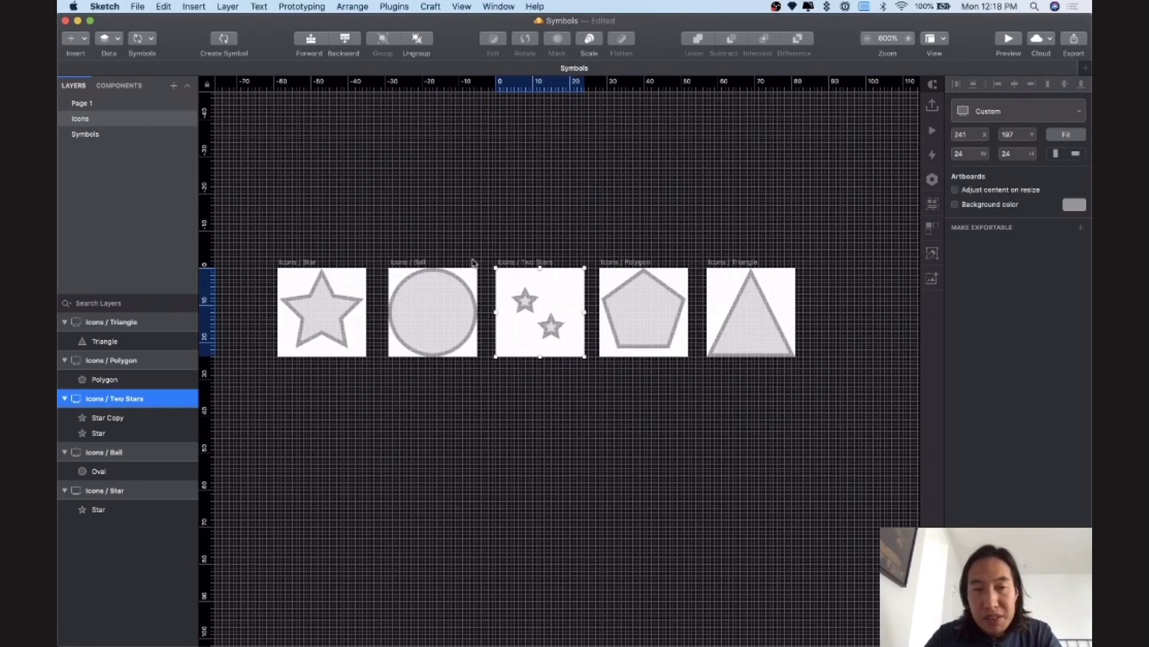
left_click(311, 261)
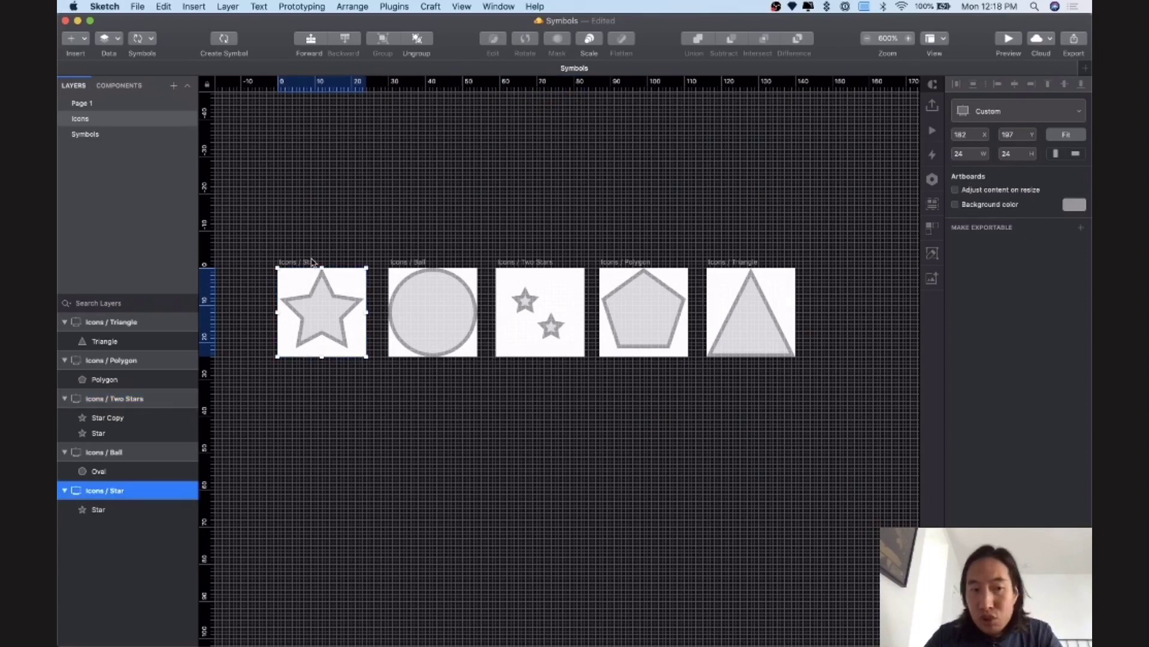
Step: Examine the Icons / Star and Icons / Ball artboards and the shape layer inside each one
left_click(98, 509)
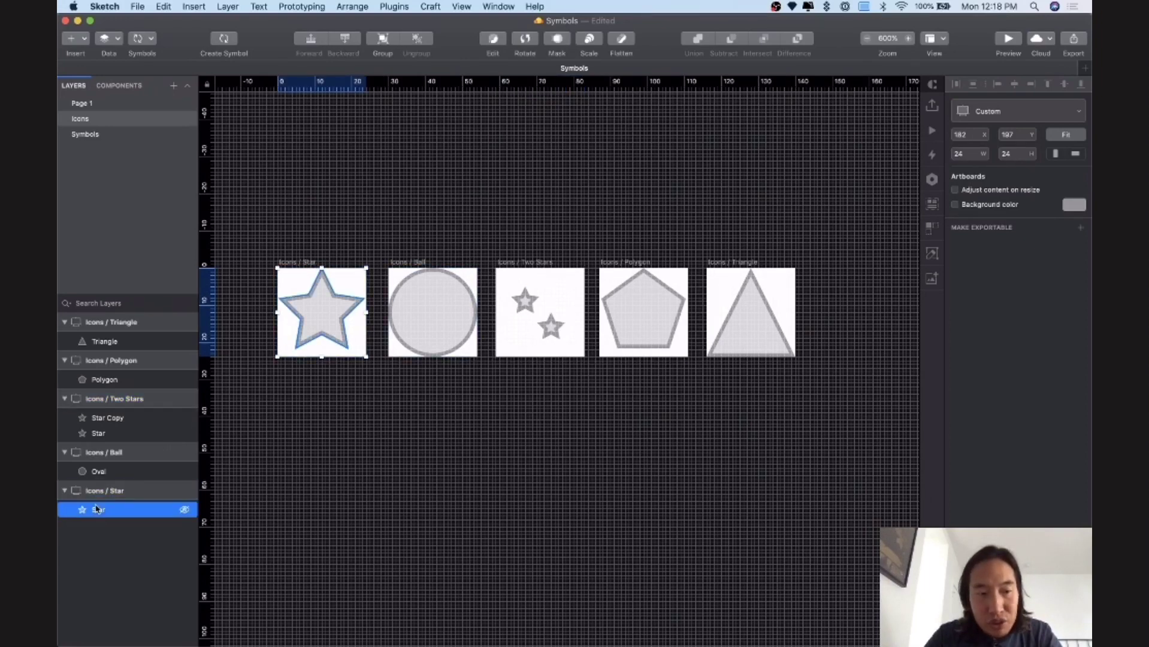
left_click(103, 493)
left_click(99, 508)
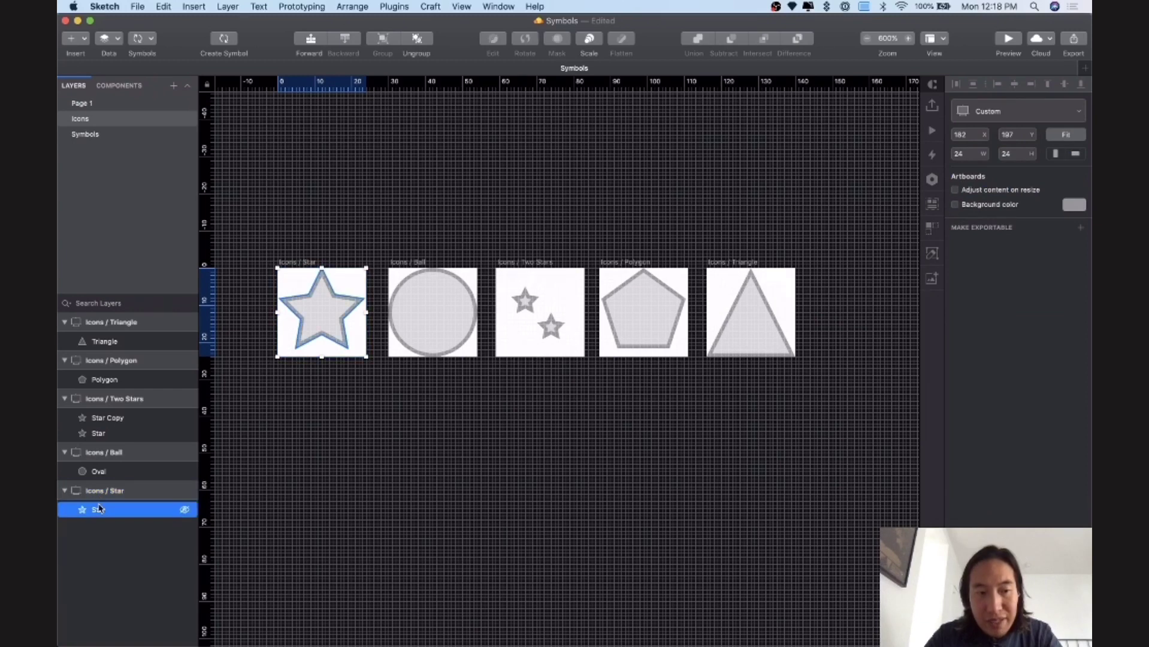
left_click(360, 226)
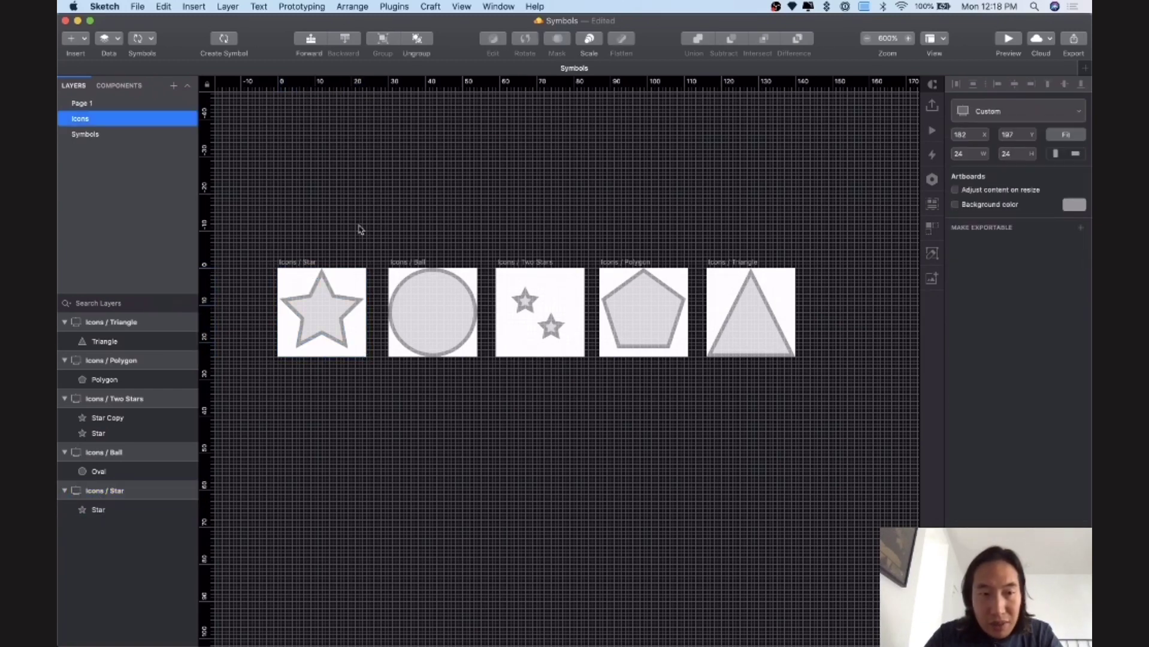
left_click(297, 263)
left_click(389, 261)
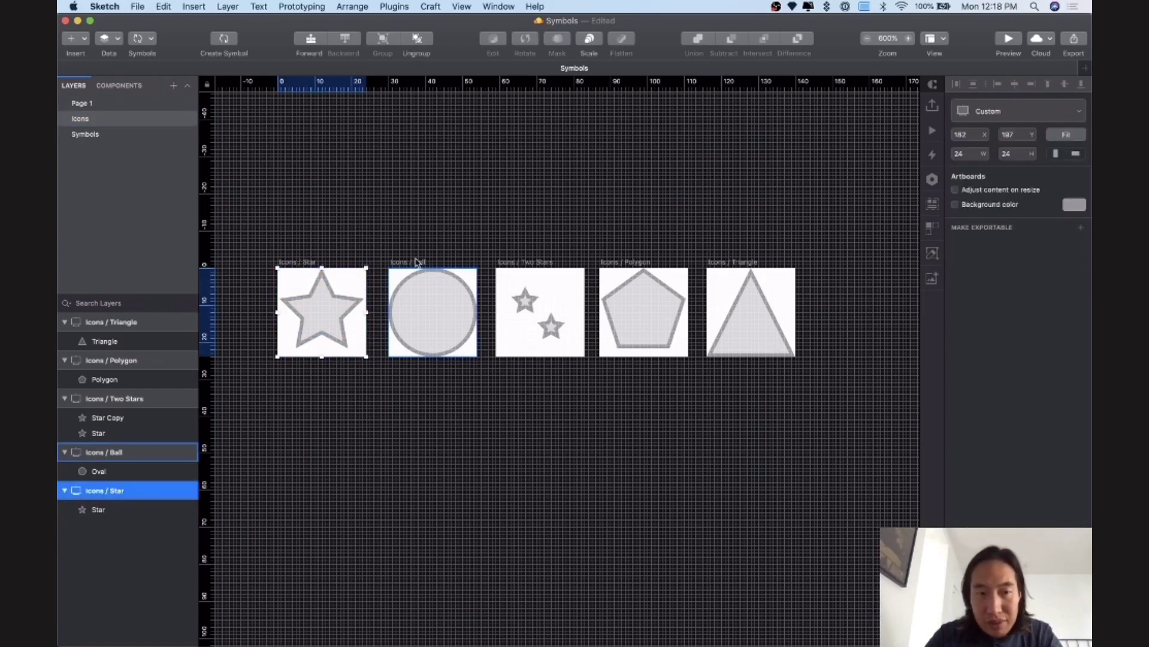
left_click(298, 264)
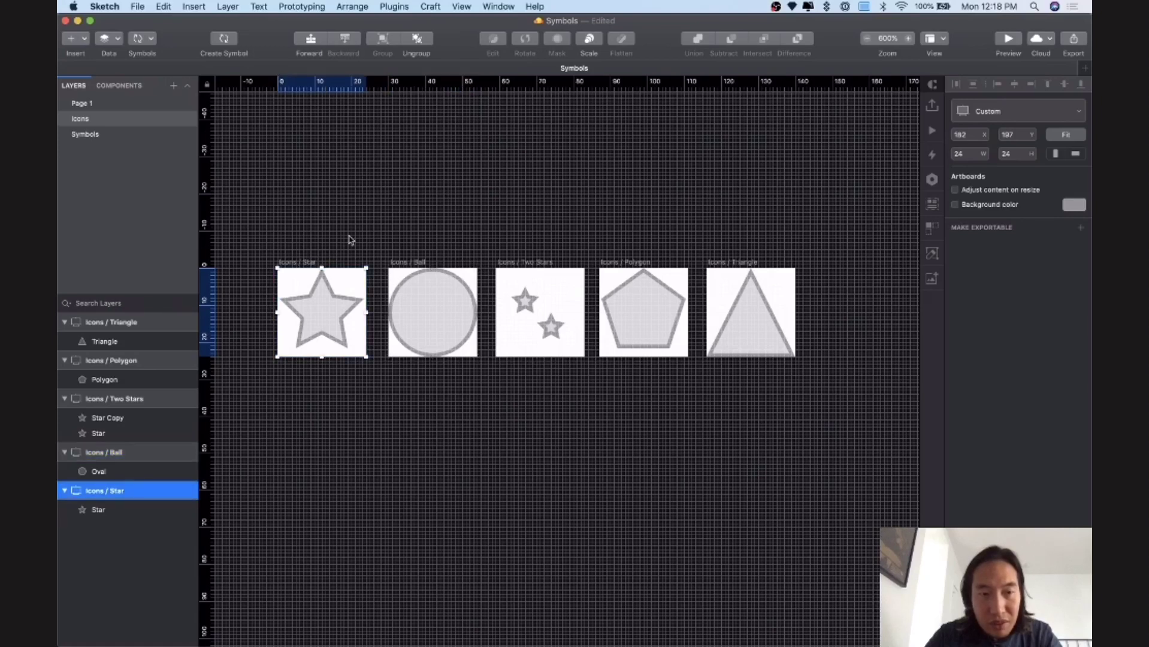
left_click(350, 238)
left_click(396, 291)
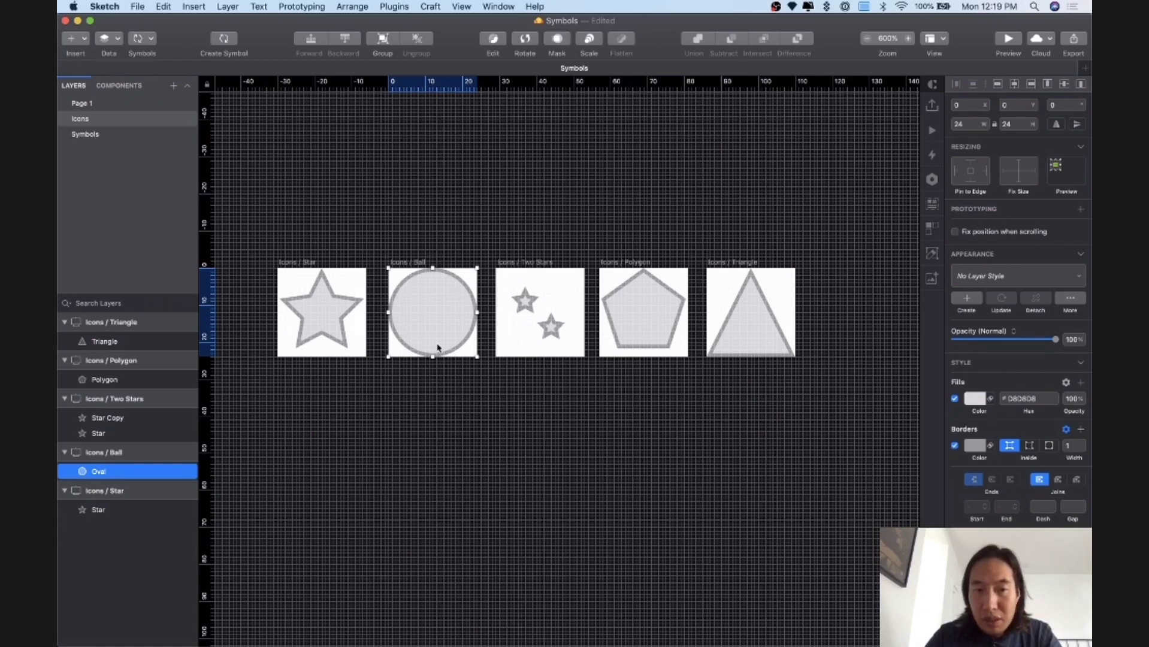
Step: Convert the Icons / Star artboard into a symbol named "Icons / Star" with No Layout
left_click(297, 263)
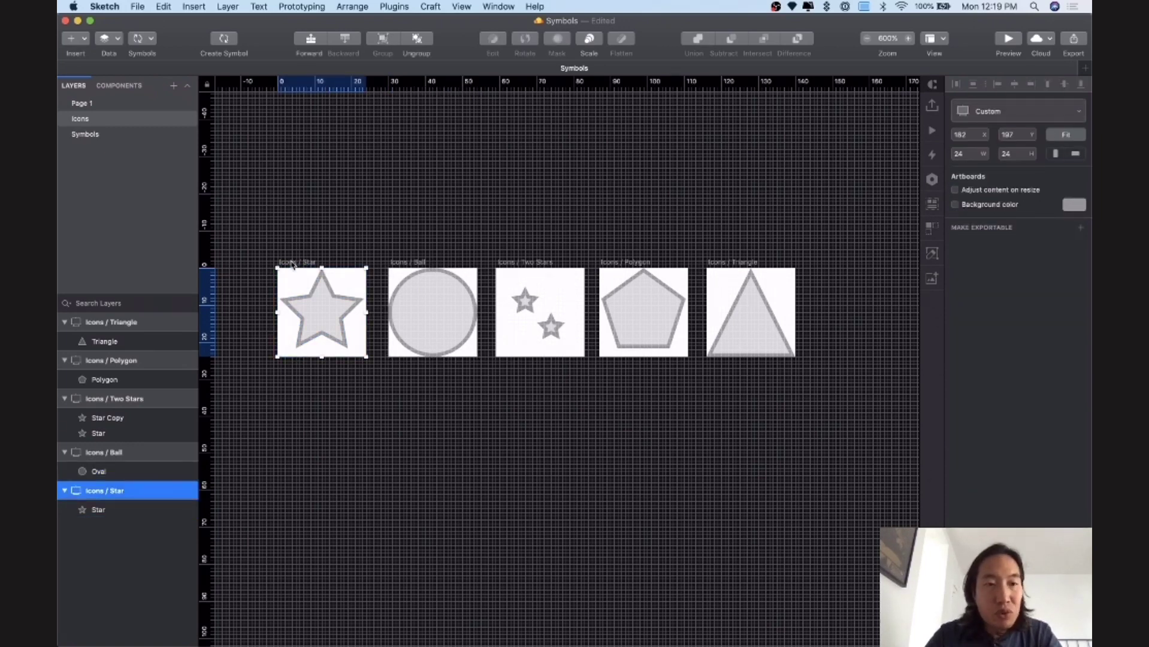
left_click(224, 38)
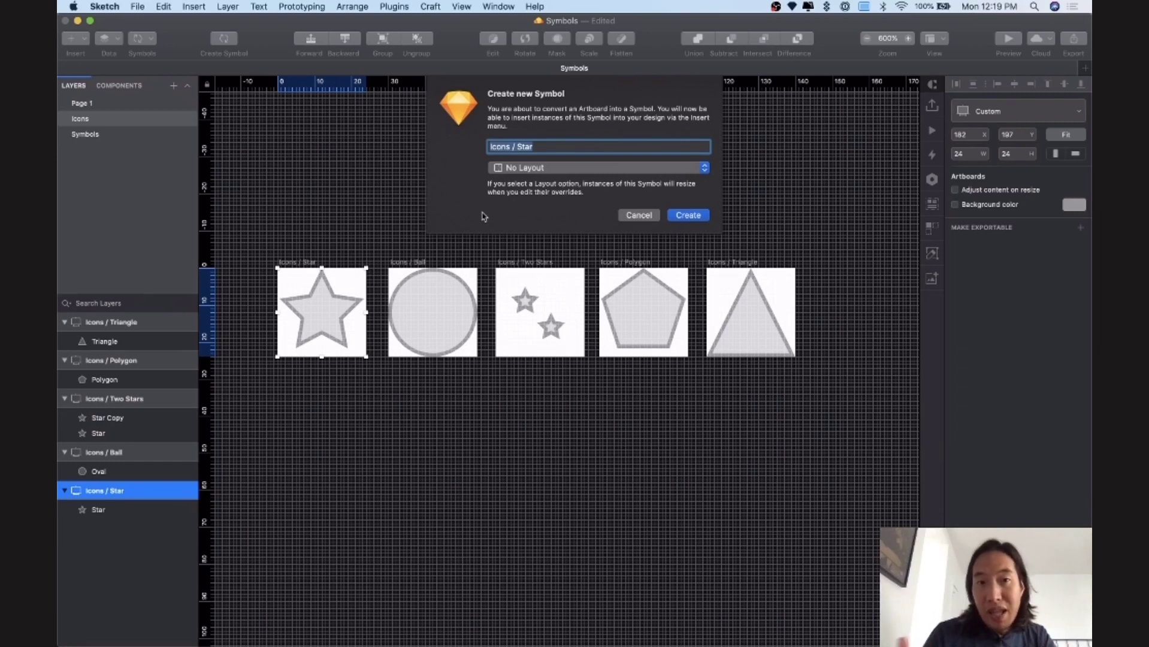
left_click(542, 168)
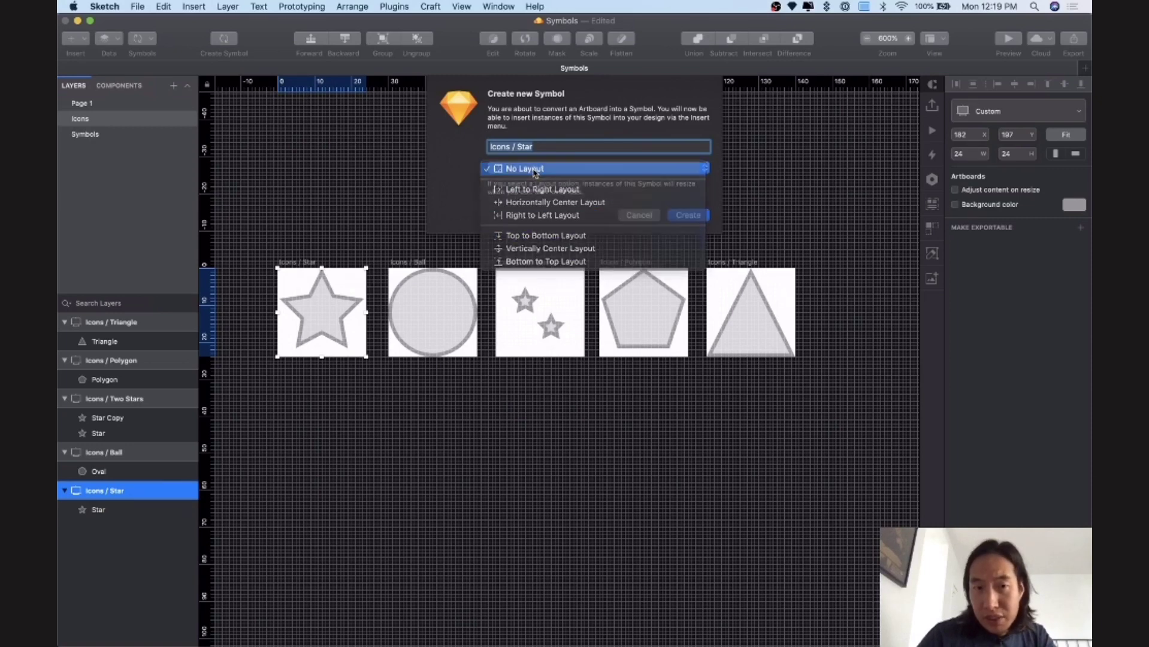
left_click(536, 173)
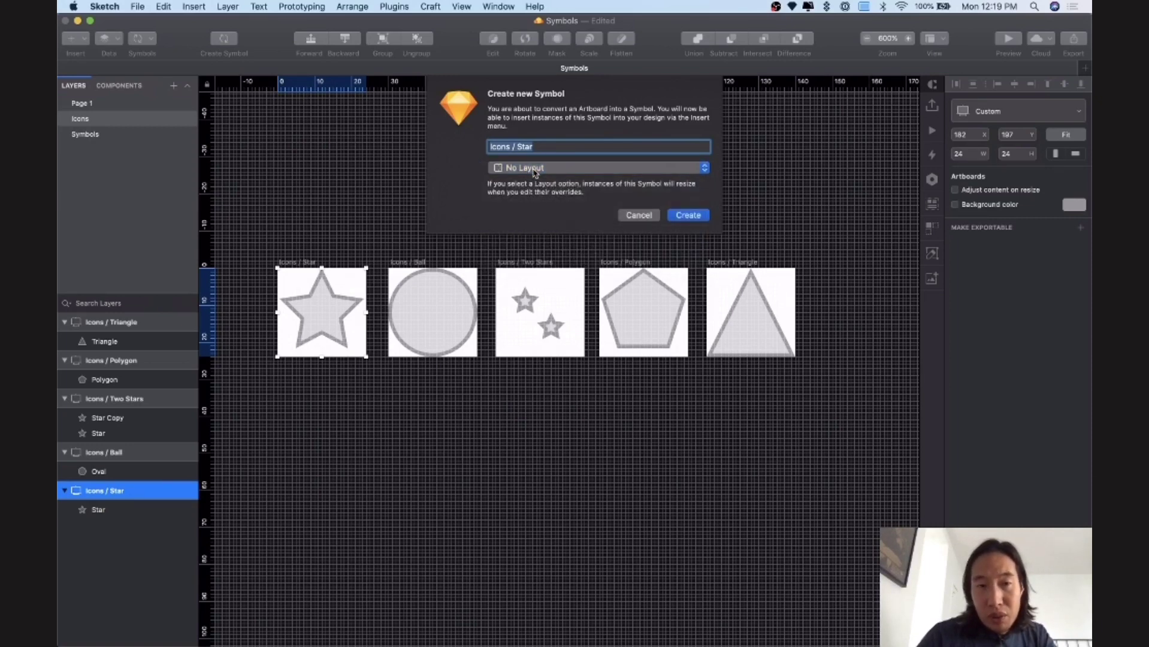
left_click(536, 174)
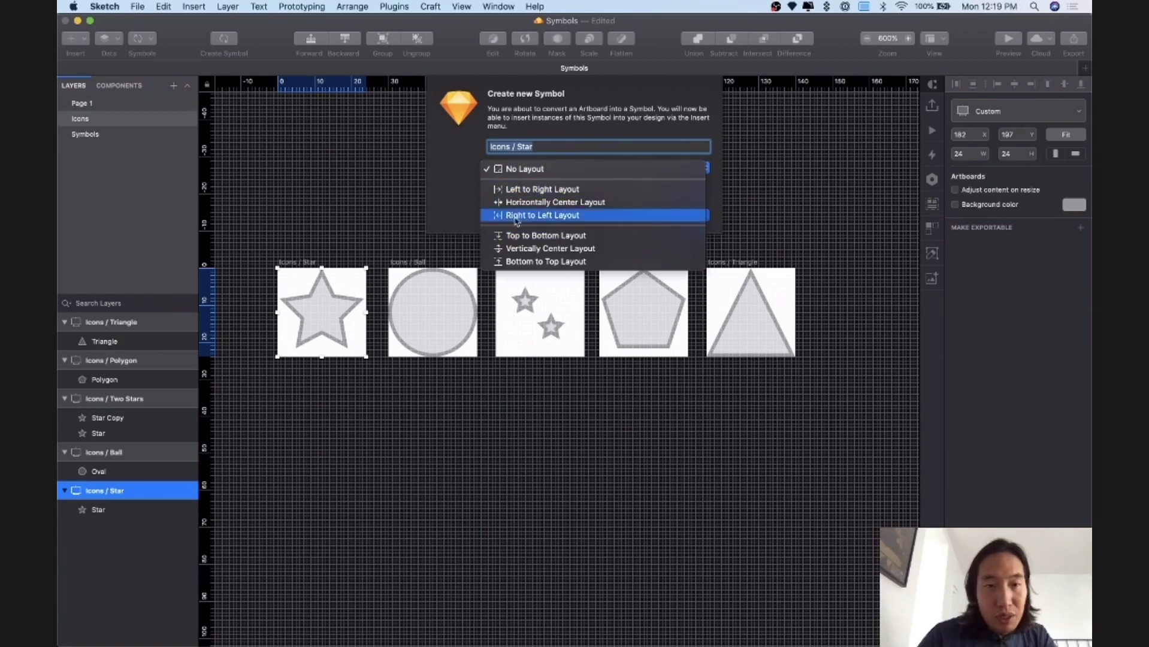
left_click(447, 214)
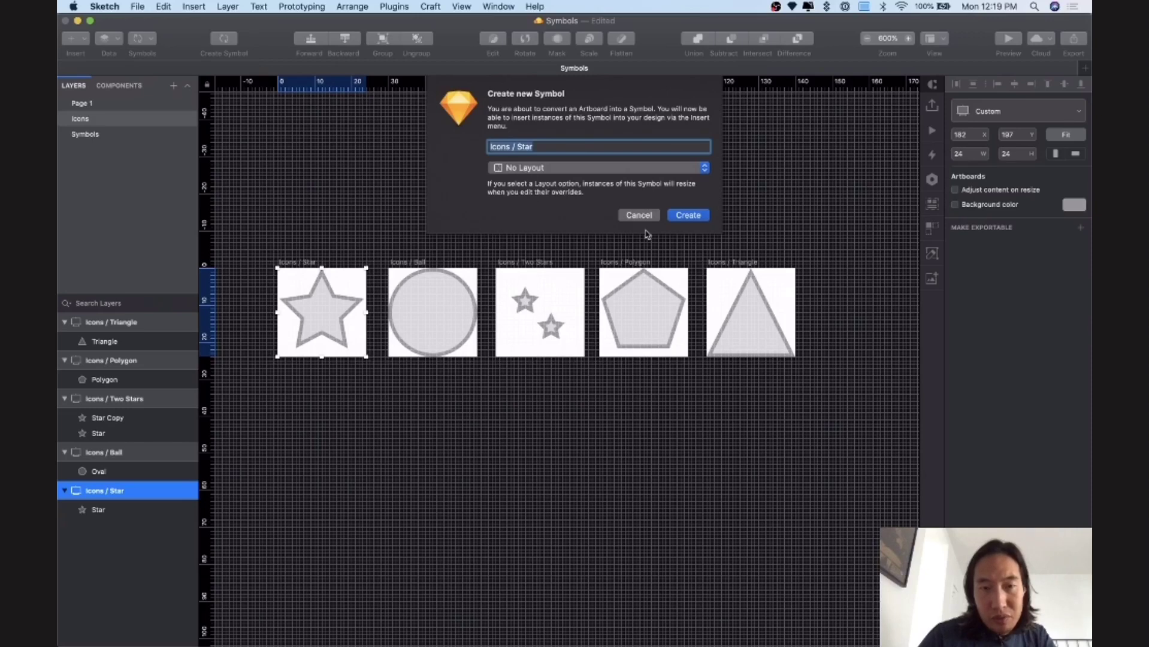
left_click(697, 216)
left_click(243, 251)
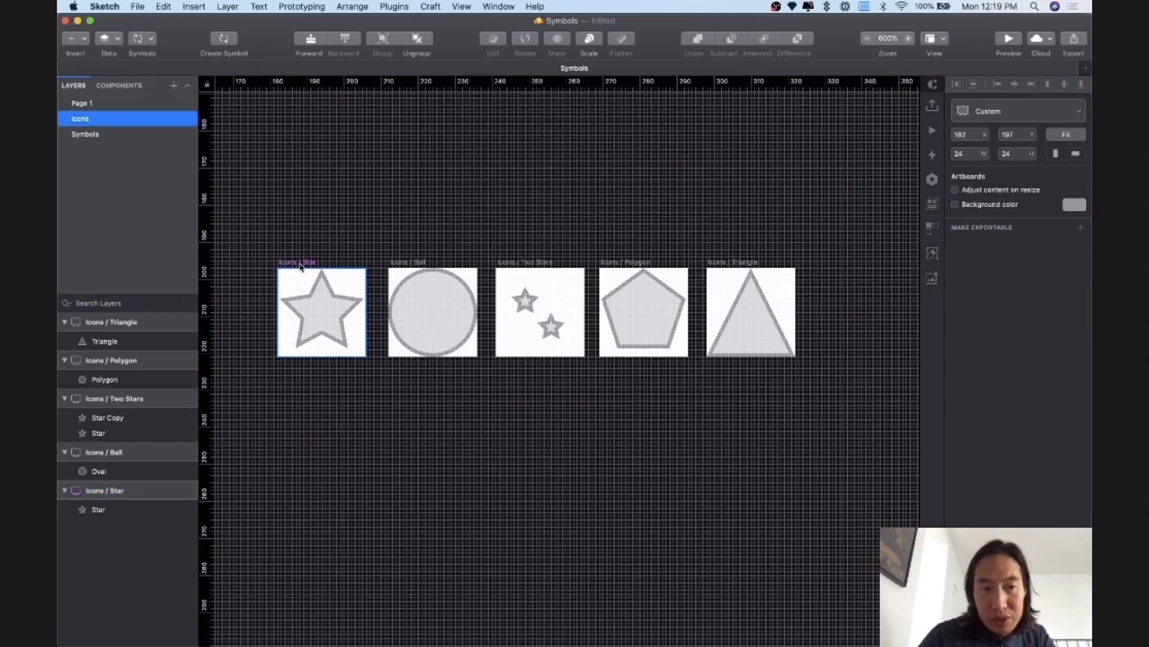
key("super+minus")
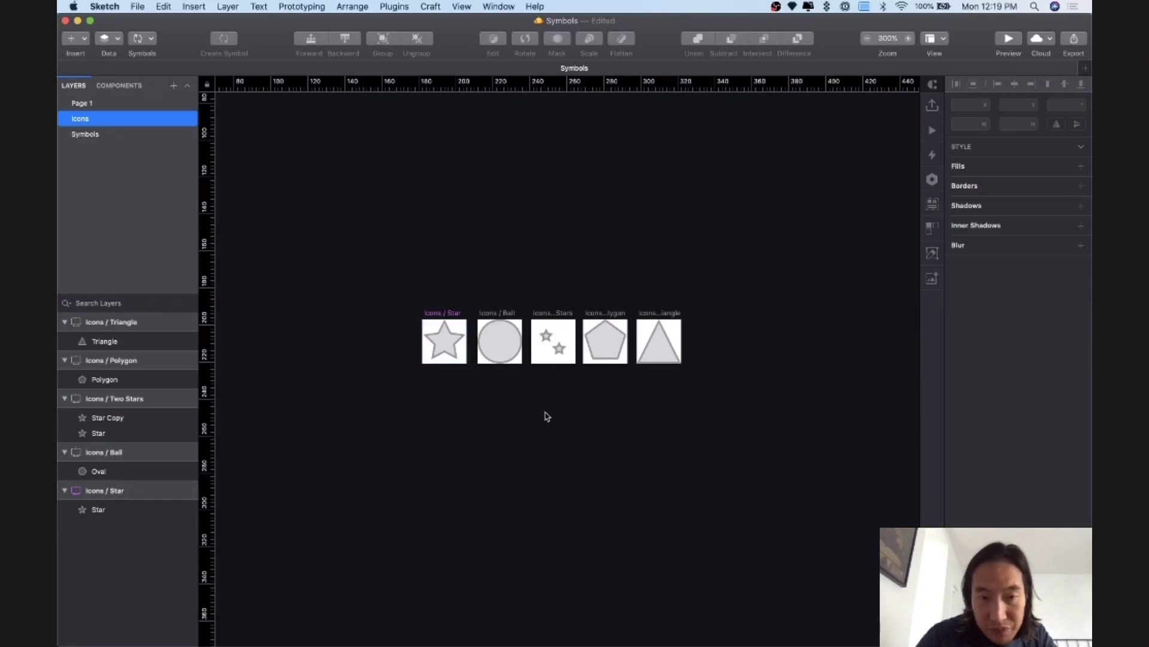
left_click(496, 314)
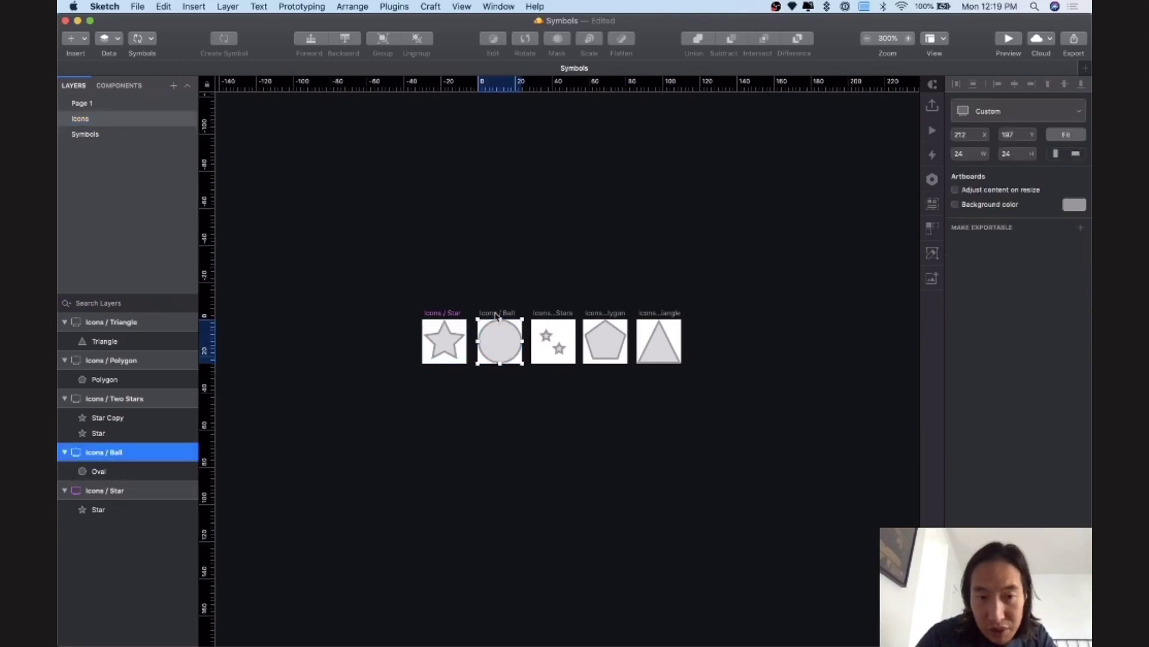
left_click(558, 315)
left_click(494, 315)
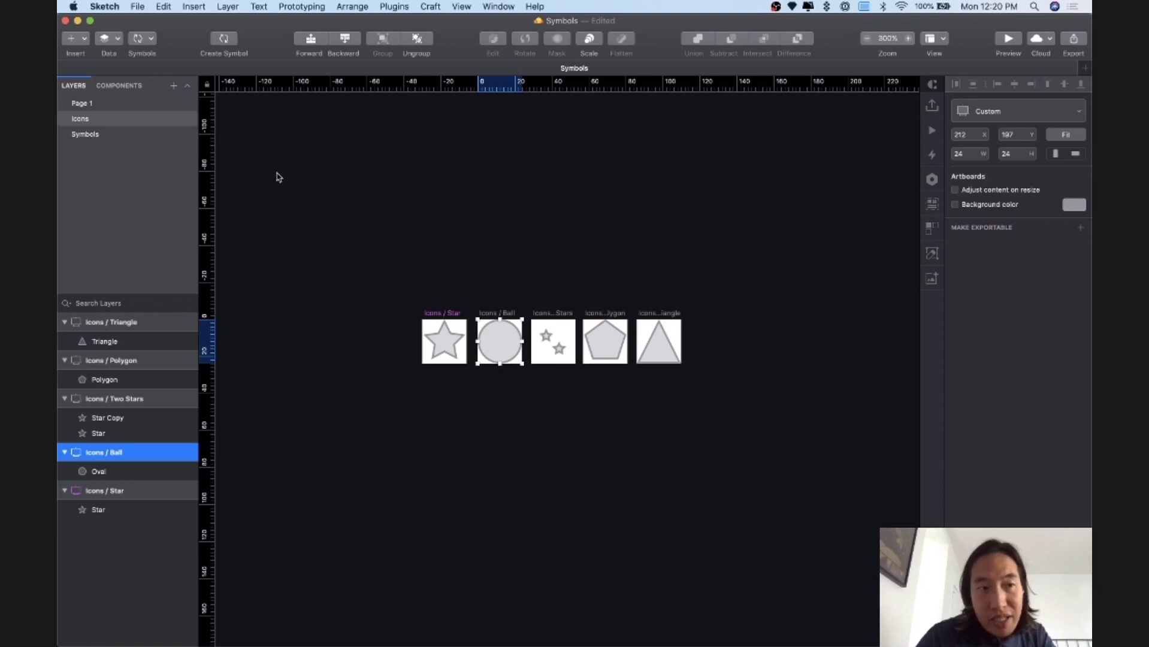
Step: On Page 1, move the rectangle to about (103, 56), the rounded rectangle below it, the oval to about (244, 424) and the polygon to about (476, 356)
left_click(82, 103)
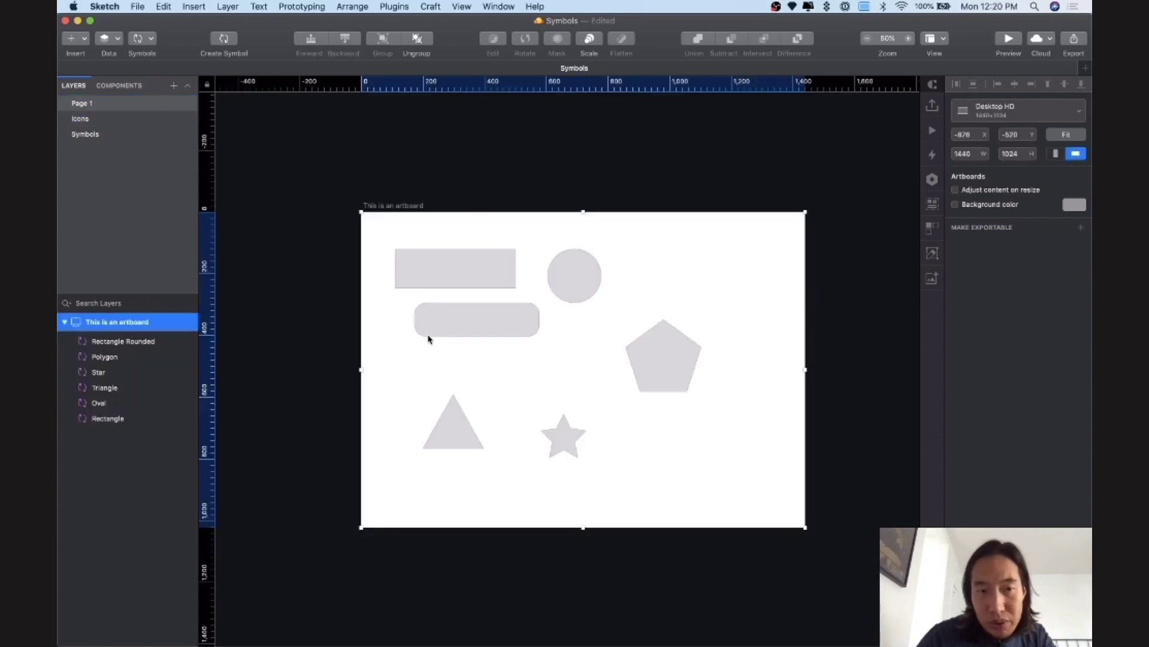
left_click(486, 181)
left_click_drag(452, 270, 450, 250)
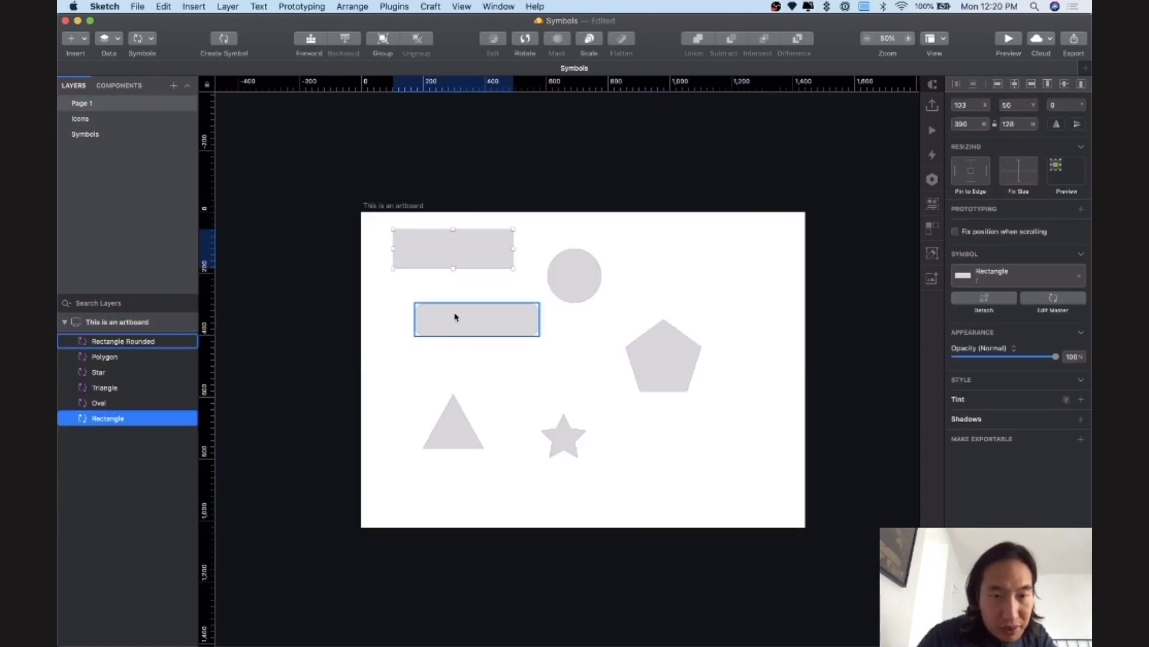
left_click_drag(454, 317, 433, 308)
left_click(575, 287)
left_click_drag(575, 287, 464, 381)
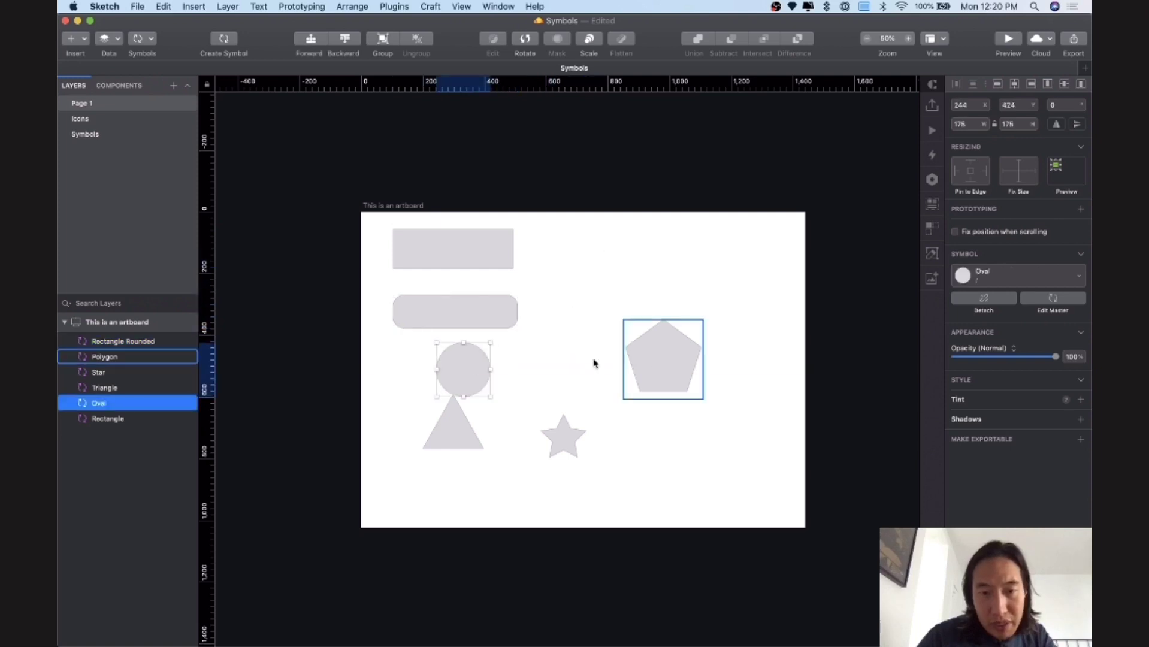
left_click_drag(653, 364, 539, 367)
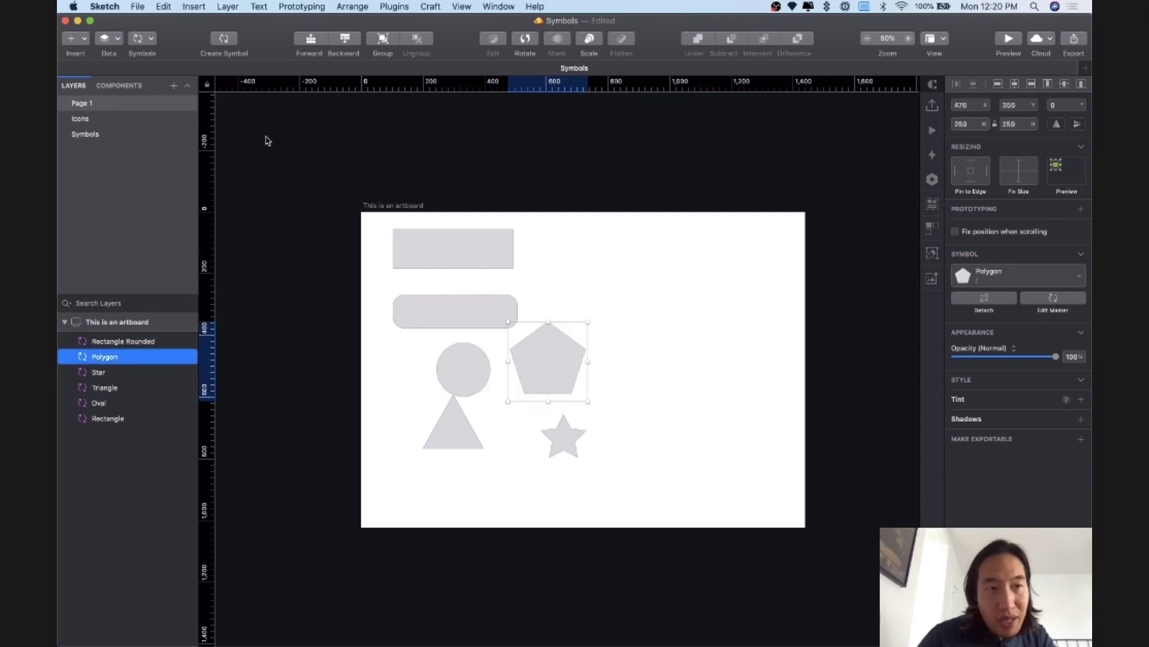
Step: Look through the document symbols available for insertion in each place that offers them
left_click(149, 41)
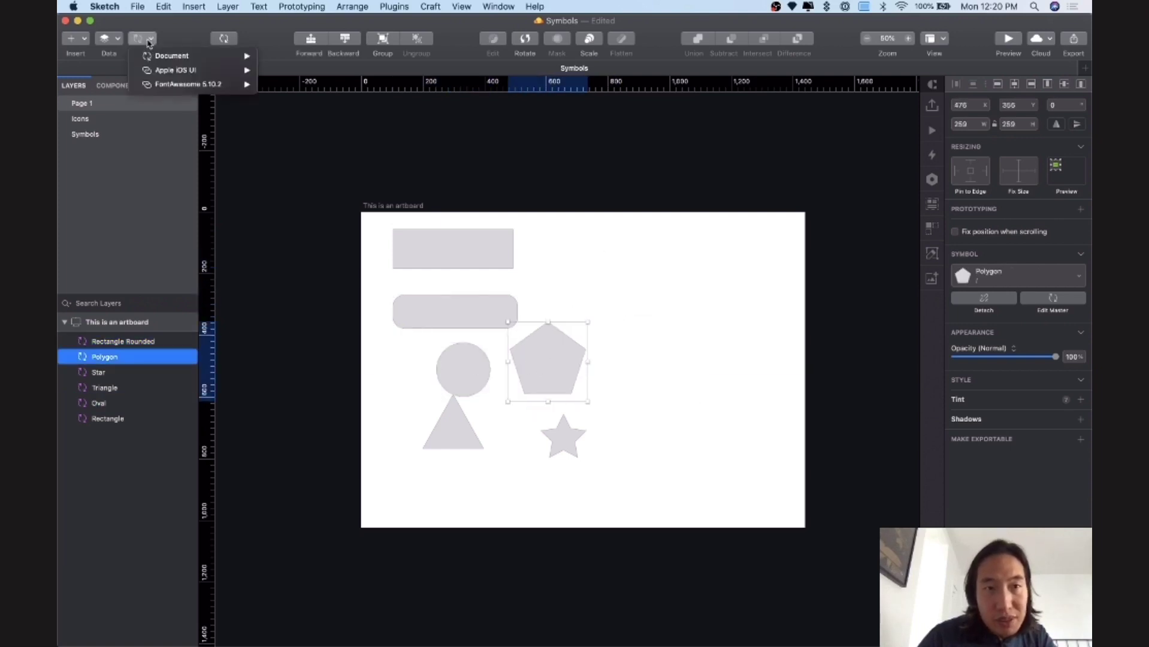
left_click(149, 43)
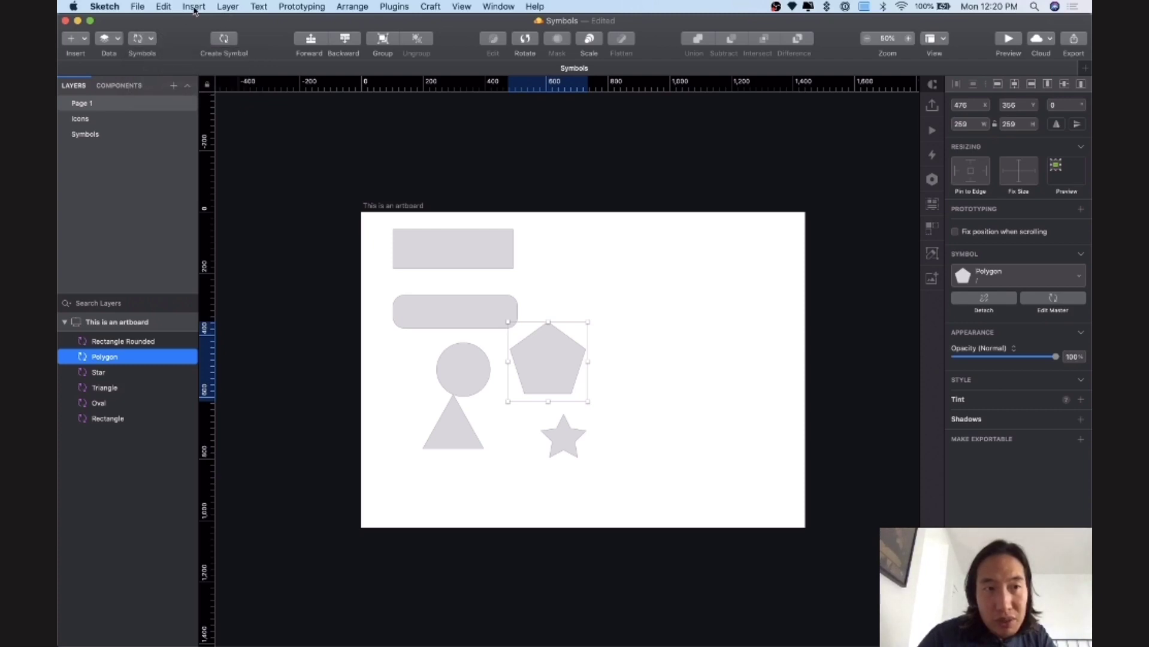
left_click(194, 7)
mouse_move(221, 171)
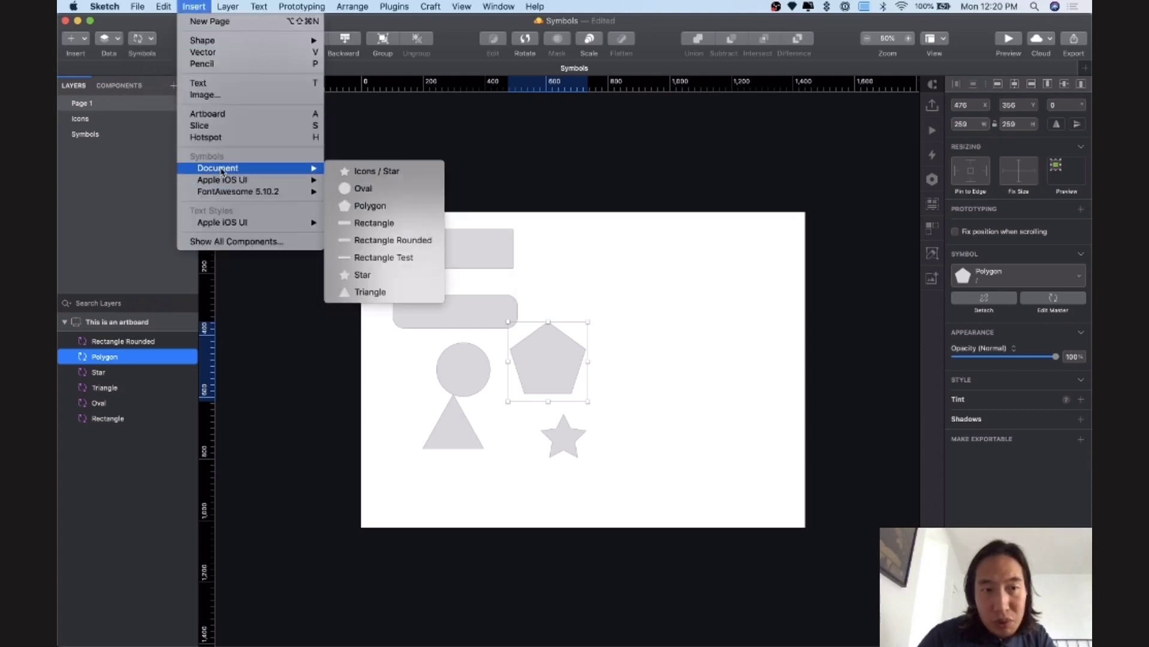
left_click(75, 58)
left_click(83, 43)
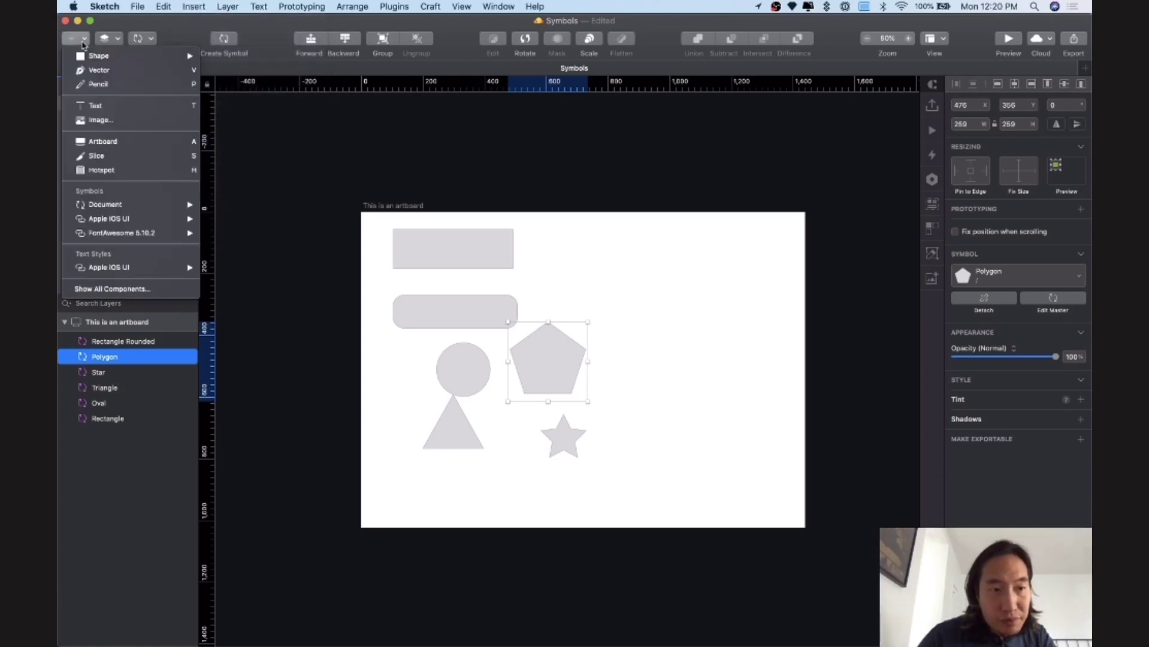
mouse_move(112, 208)
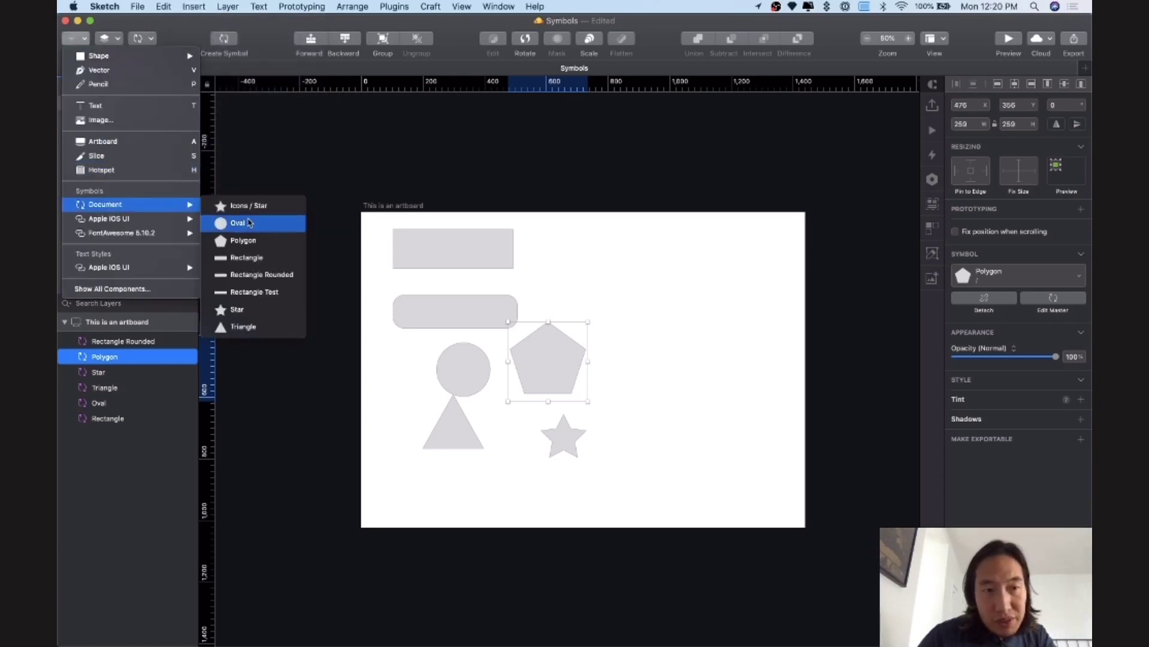
left_click(317, 175)
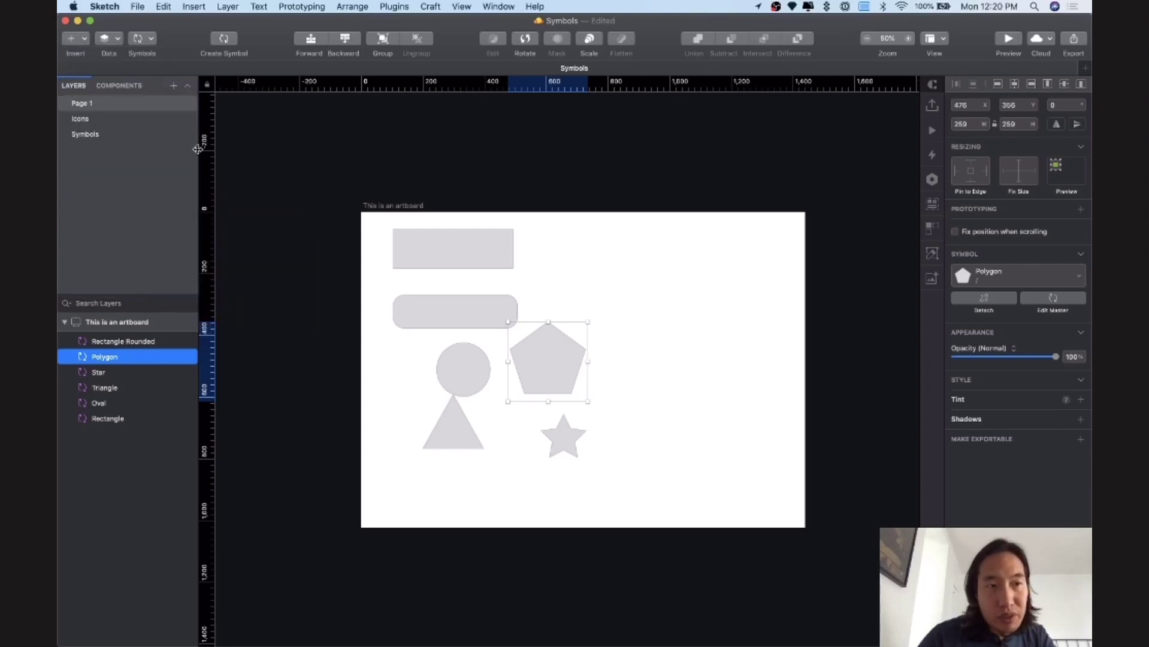
left_click(143, 38)
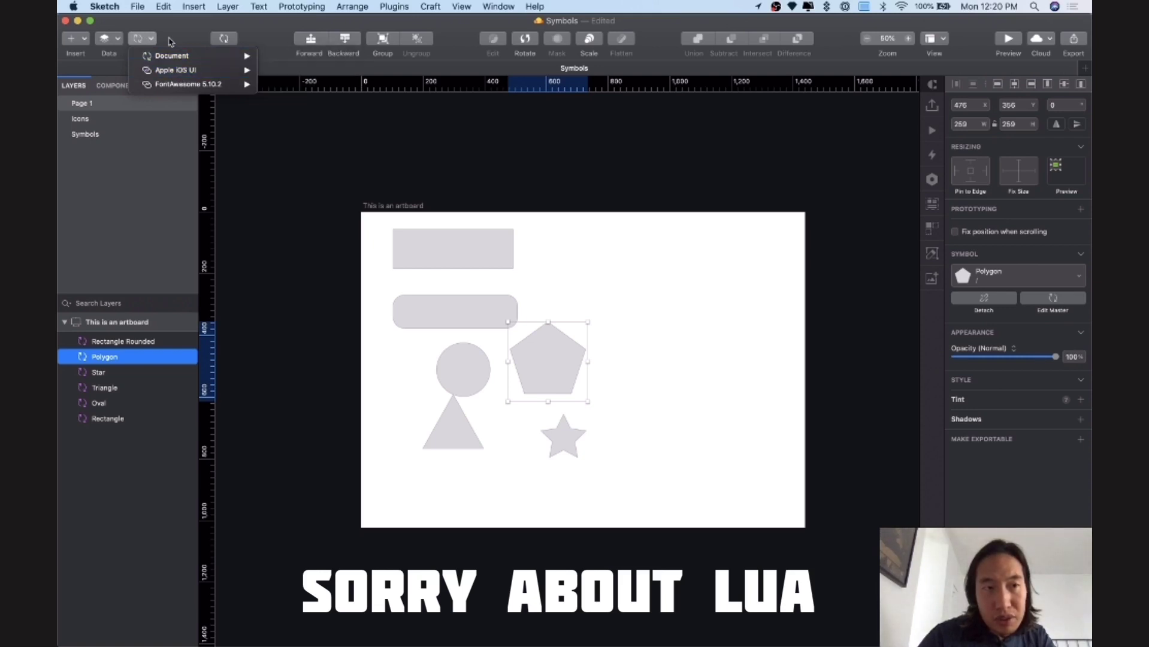
left_click(170, 42)
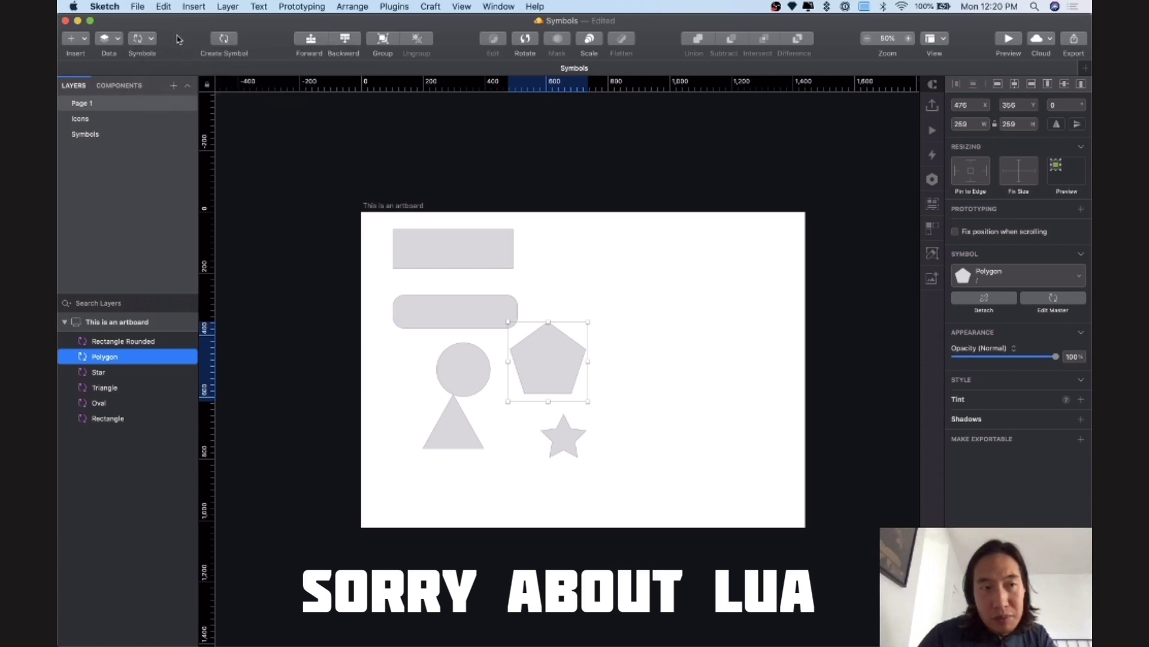
left_click(152, 41)
mouse_move(162, 57)
left_click(175, 38)
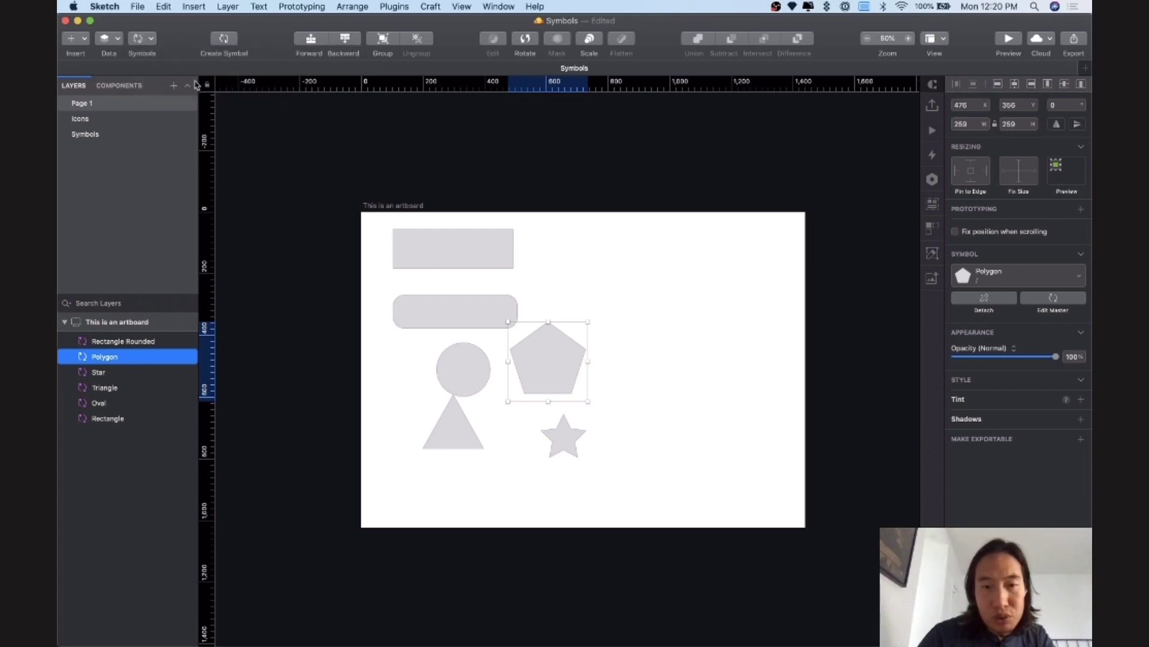
Step: Insert a 24 × 24 px instance of the Icons / Star symbol in the empty area right of the rectangle on Page 1's artboard and inspect it
left_click(147, 40)
mouse_move(165, 56)
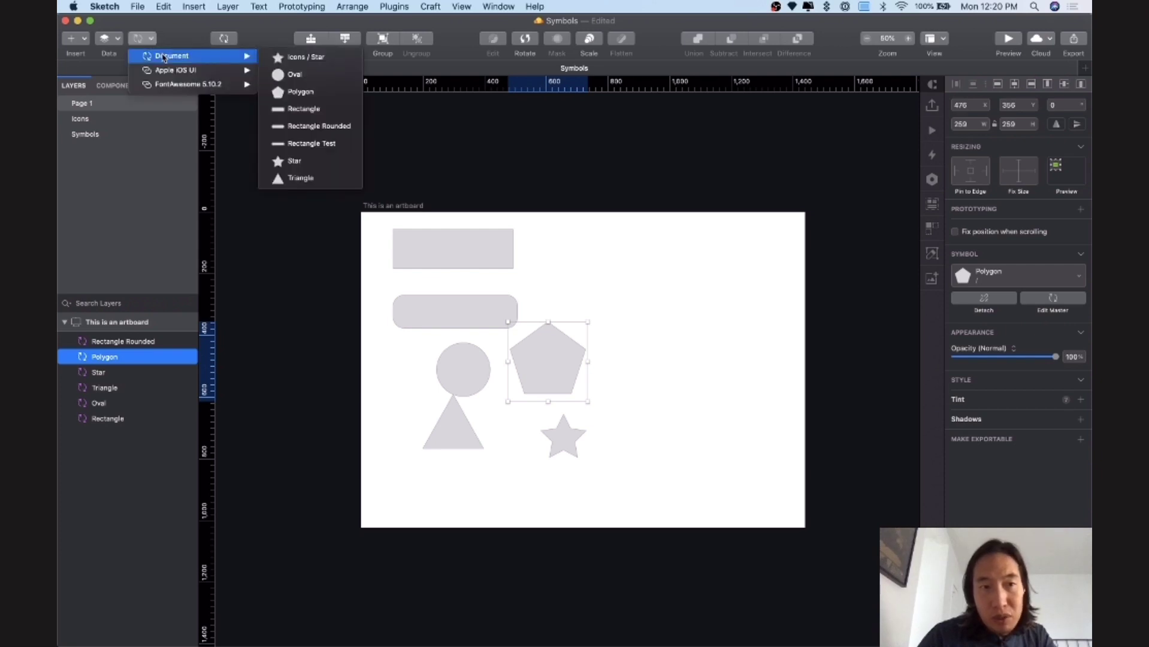
left_click(311, 60)
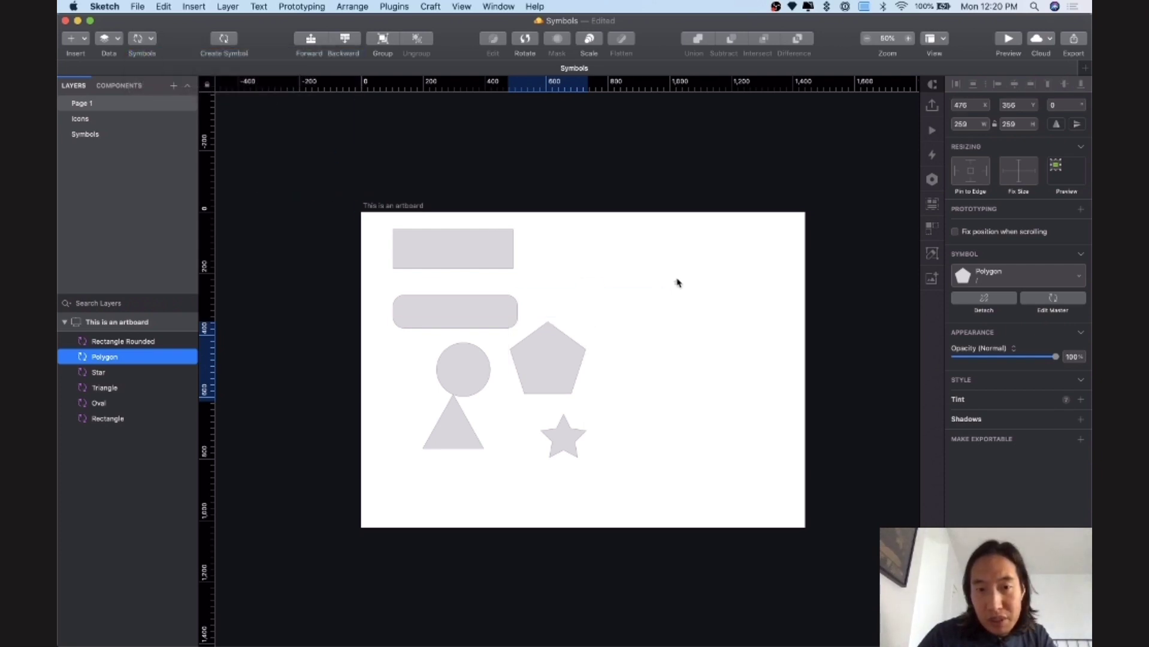
left_click(666, 263)
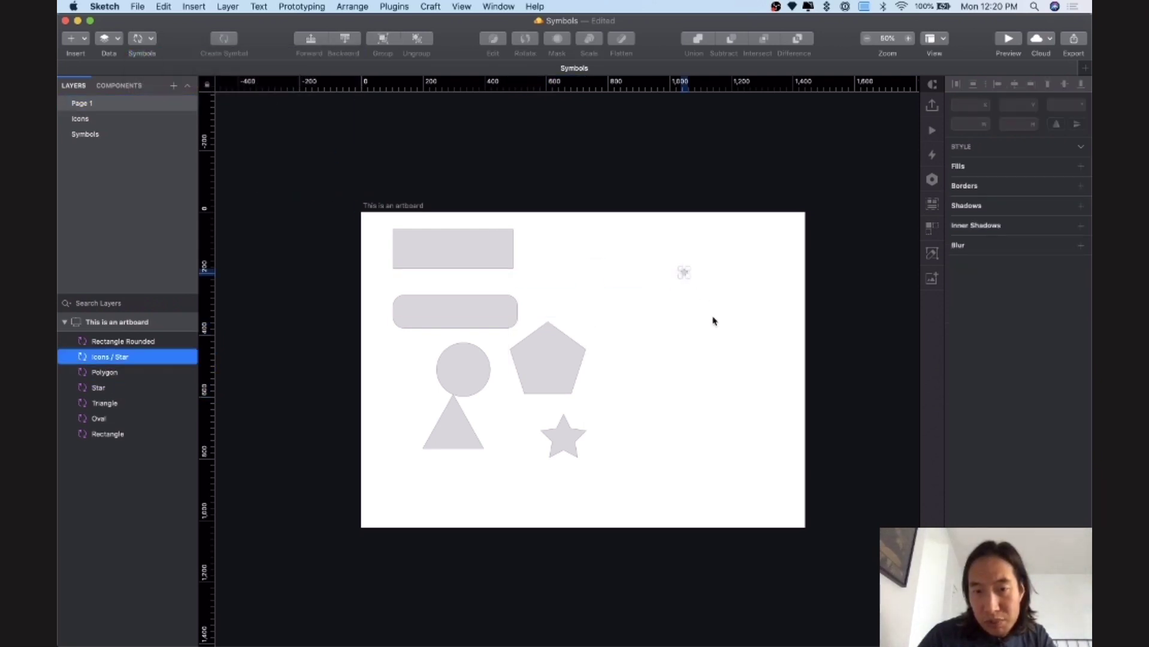
left_click(713, 321)
key("super+plus")
key("super+plus")
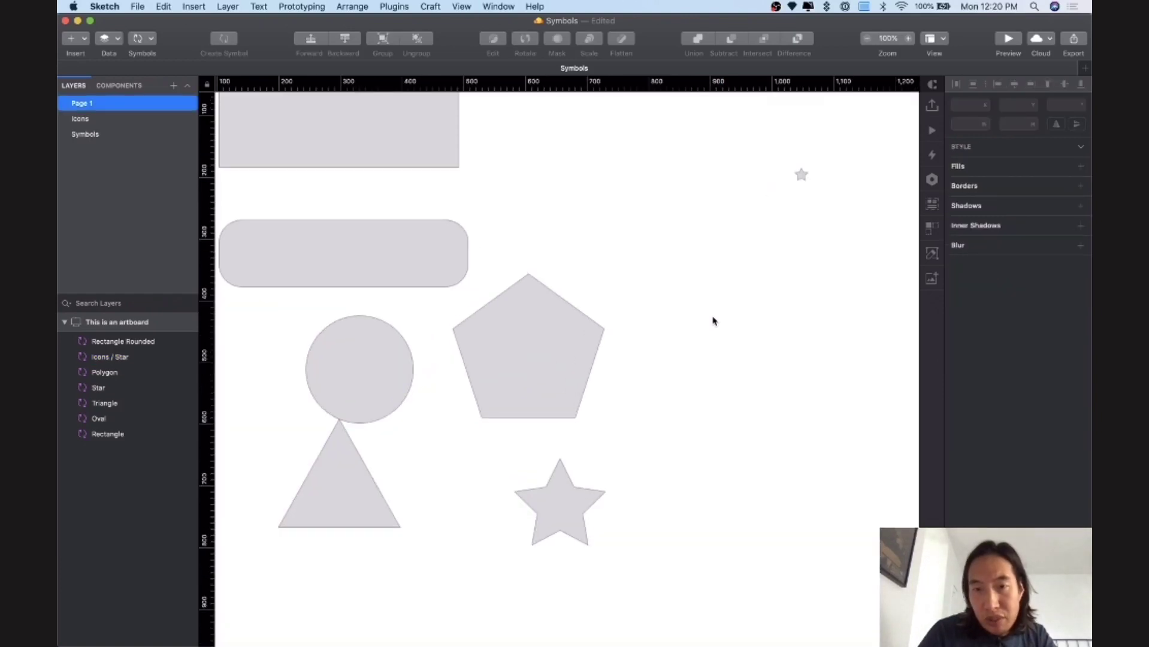
scroll(713, 320, "up", 5)
scroll(713, 320, "right", 6)
left_click(664, 274)
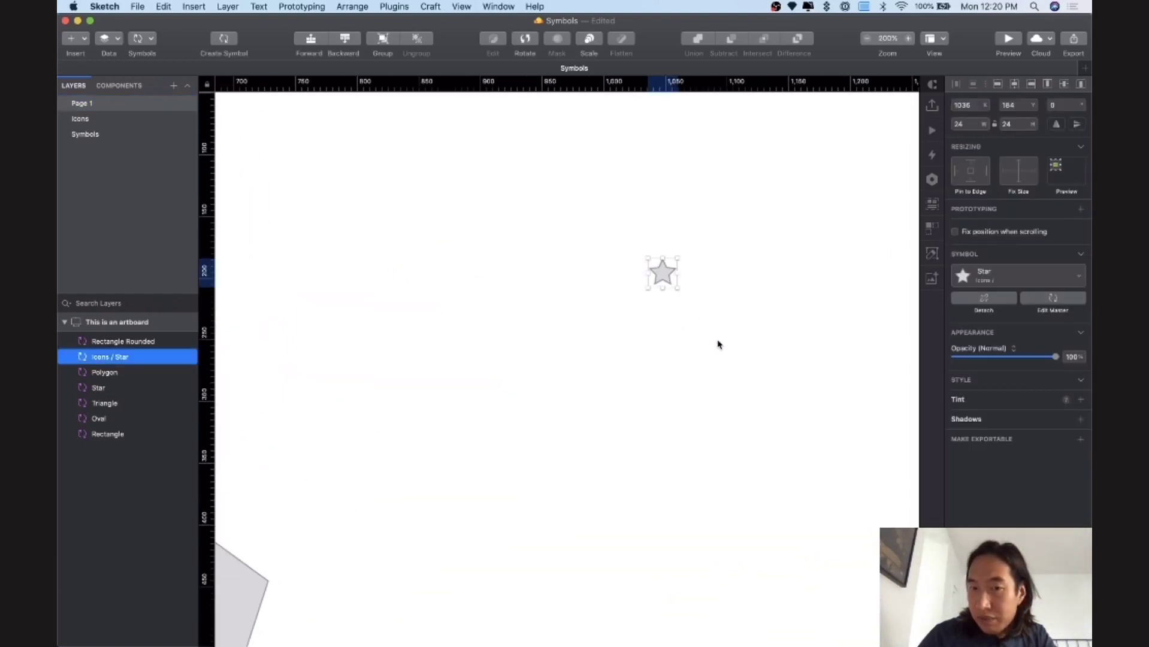
left_click(716, 343)
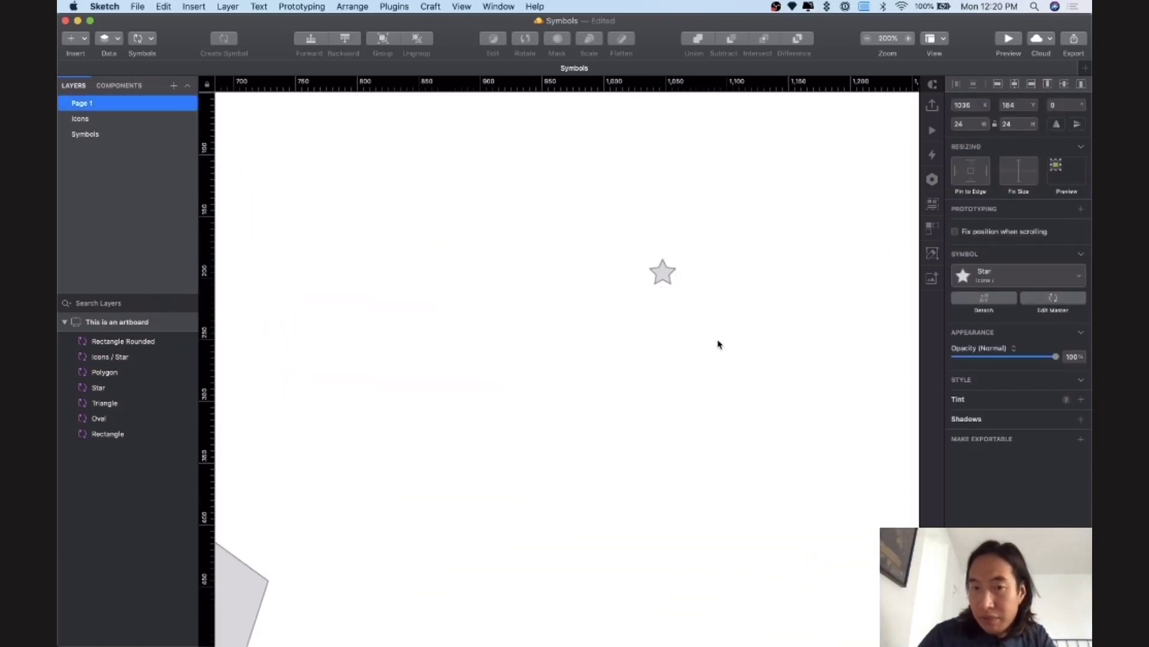
Step: On the Icons page, convert the Icons / Ball artboard into a symbol named "Icons / Ball" with No Layout
left_click(109, 122)
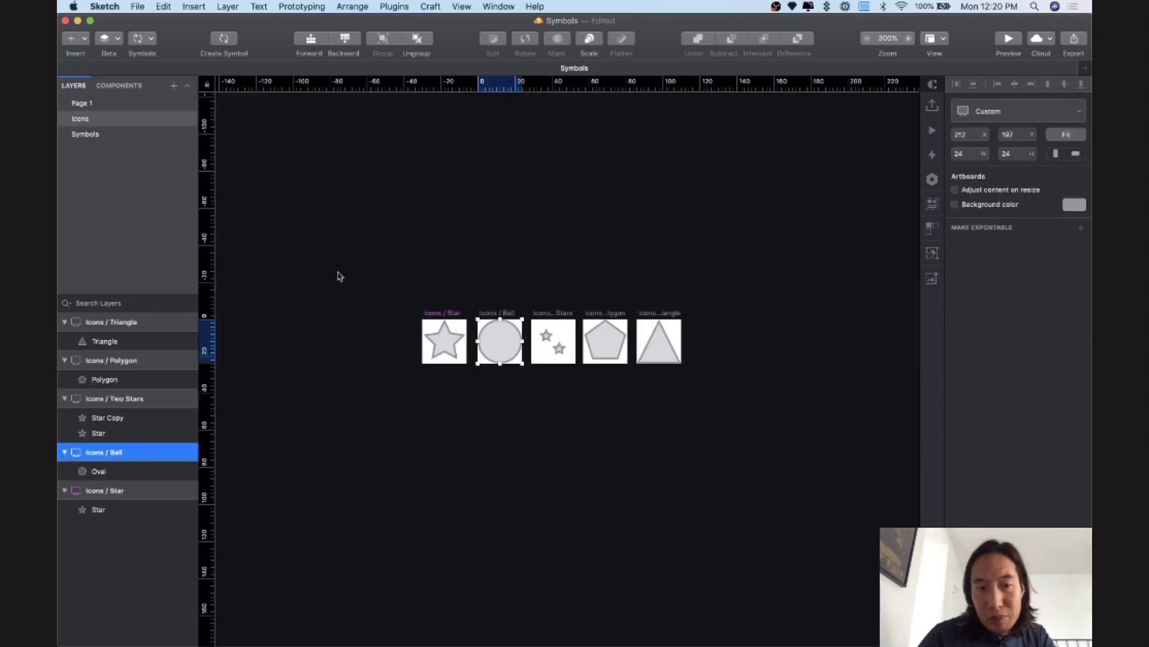
left_click(436, 279)
left_click(491, 315)
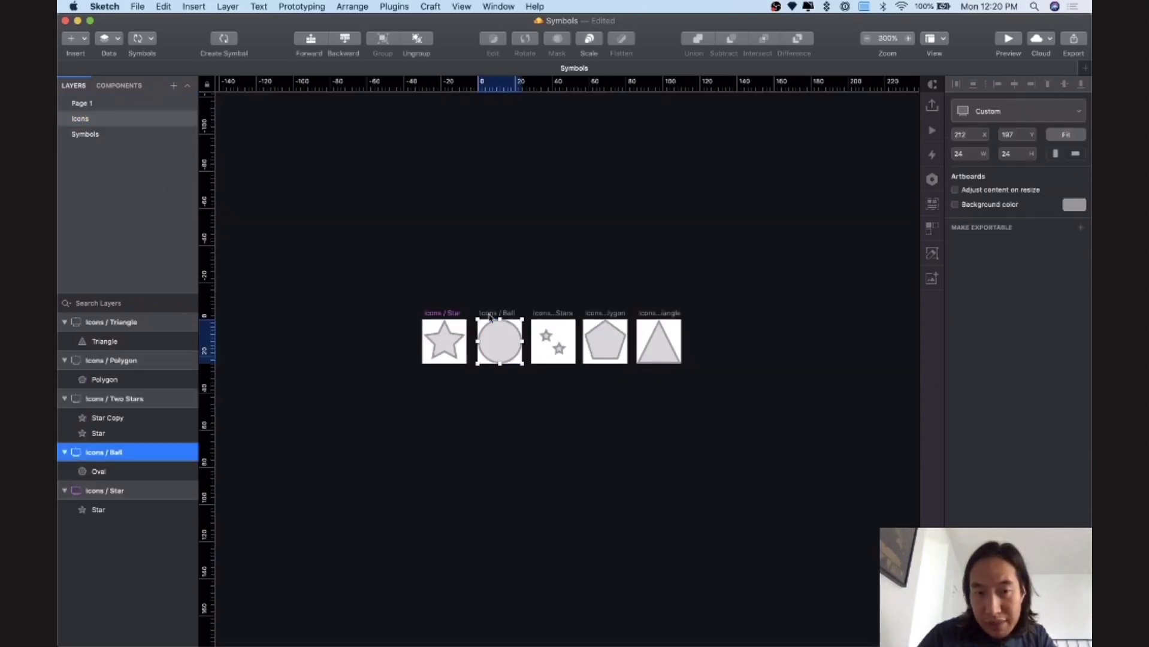
left_click(223, 39)
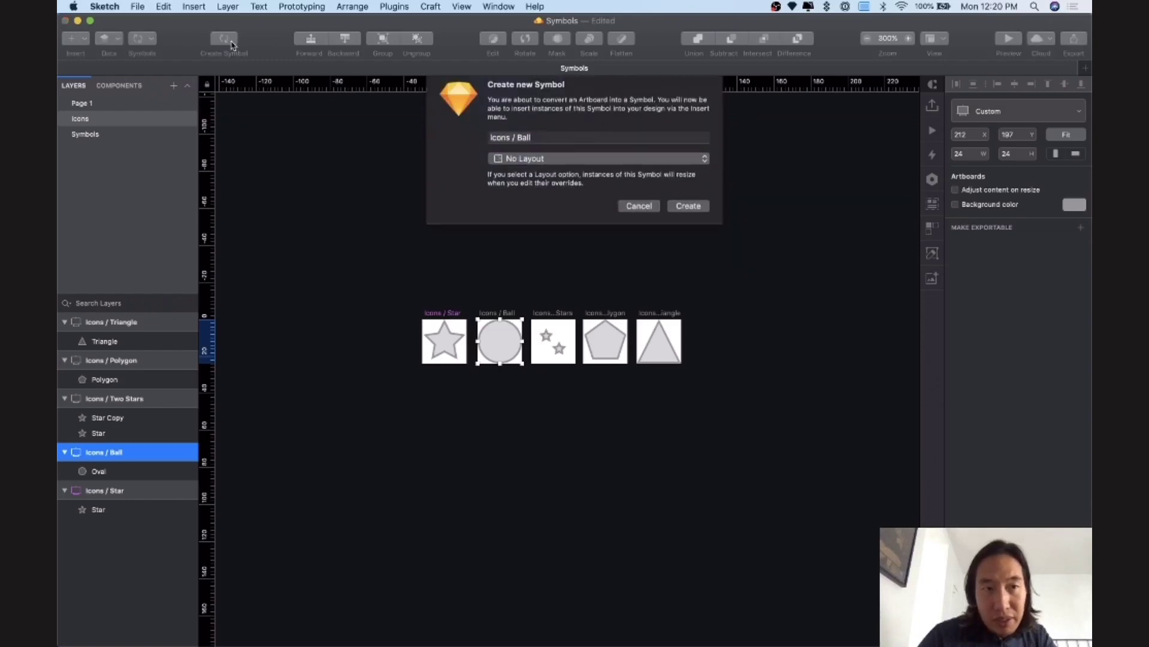
left_click(689, 215)
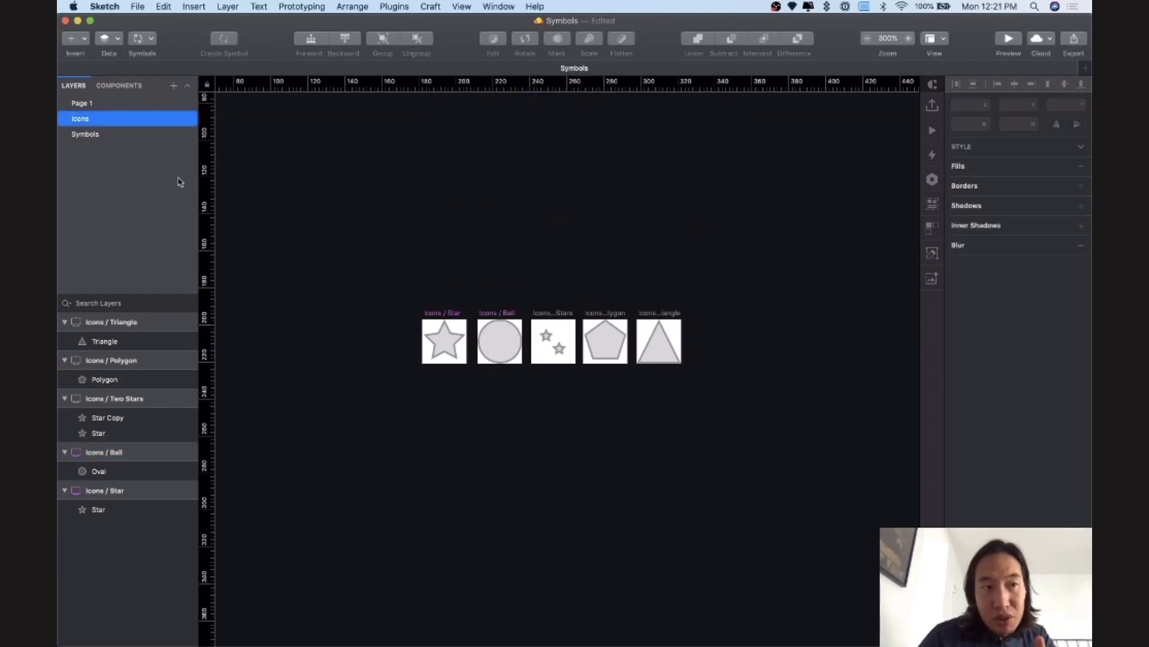
Step: From Page 1, look through the document symbols available for insertion, including those grouped under Icons
left_click(106, 105)
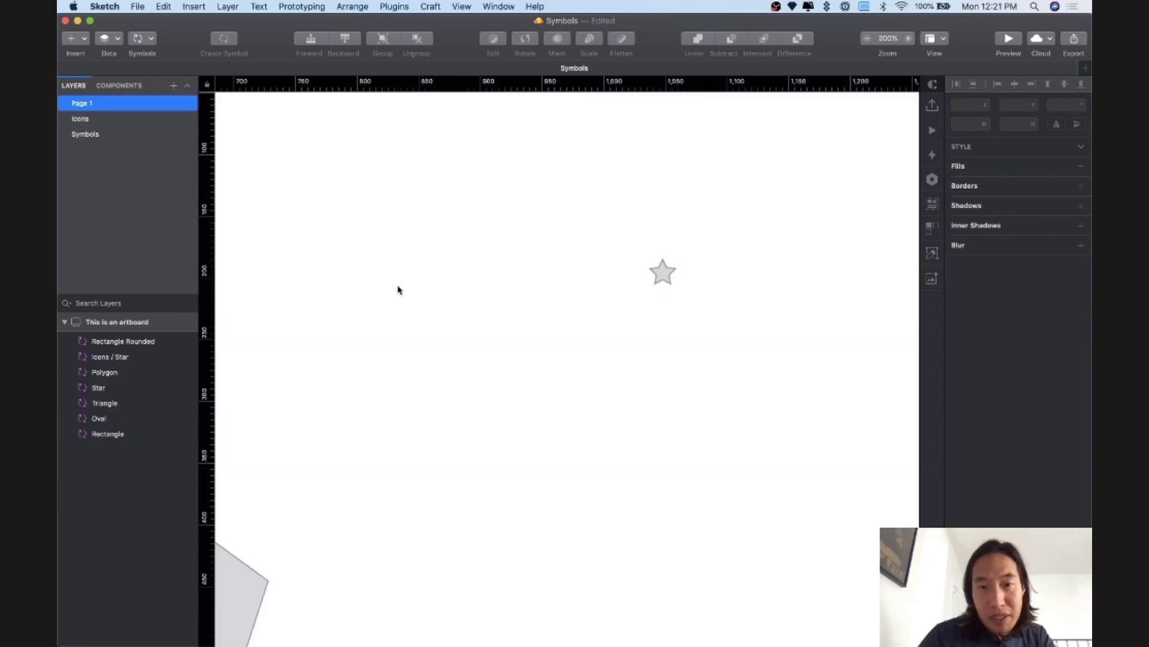
left_click(150, 42)
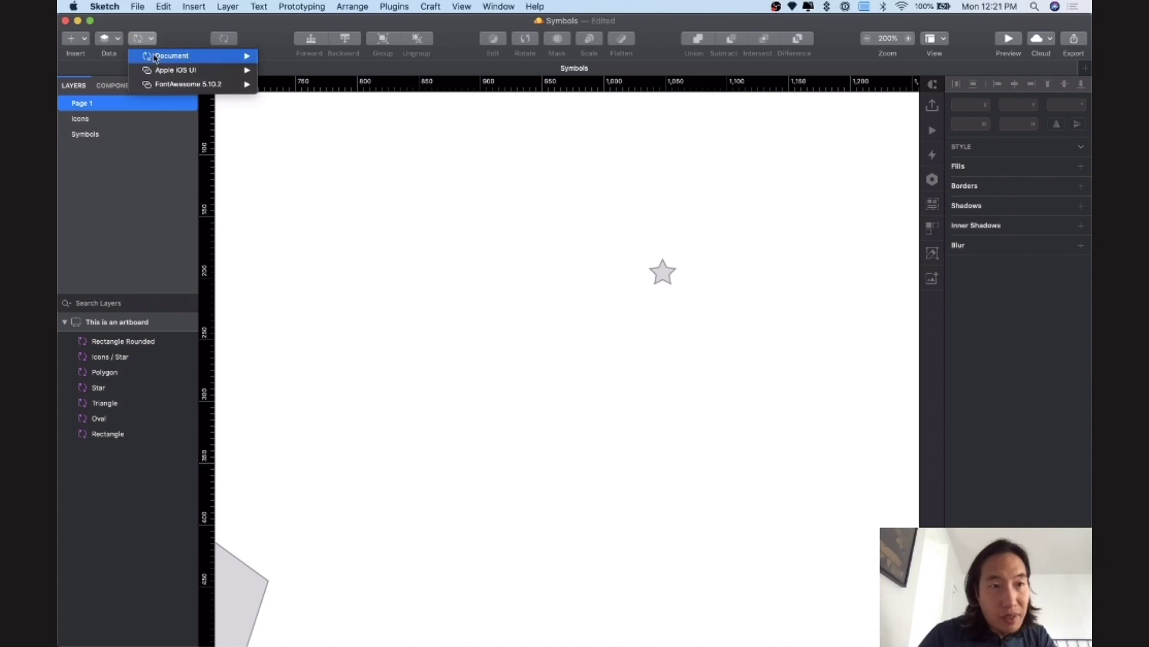
mouse_move(155, 57)
mouse_move(289, 64)
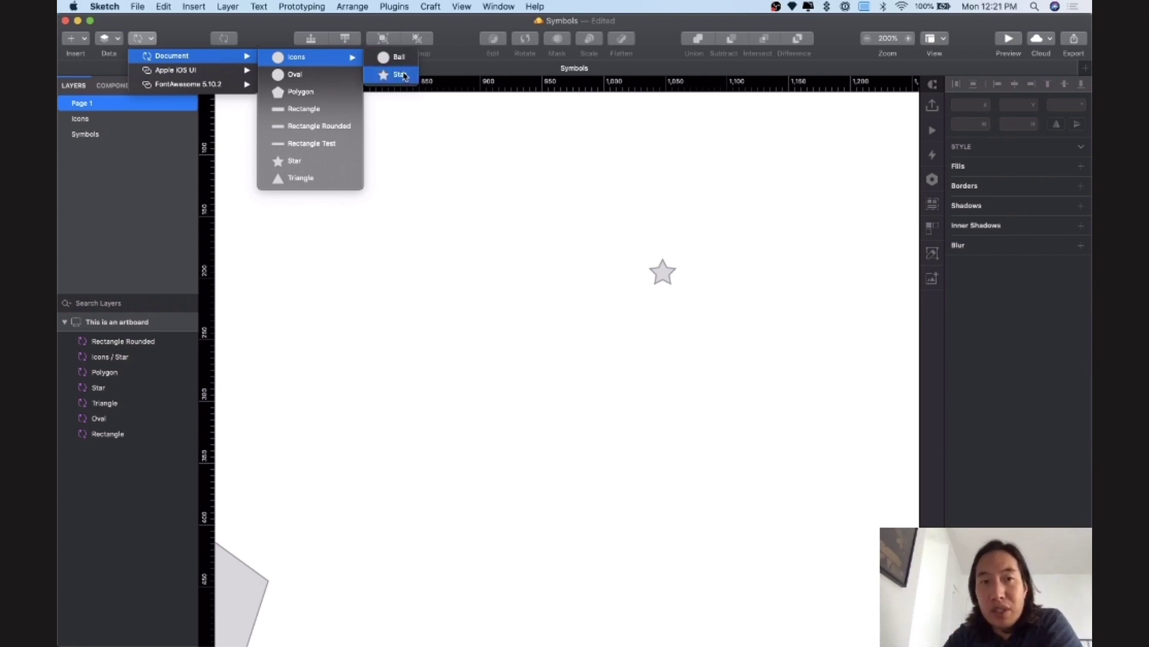
left_click(123, 119)
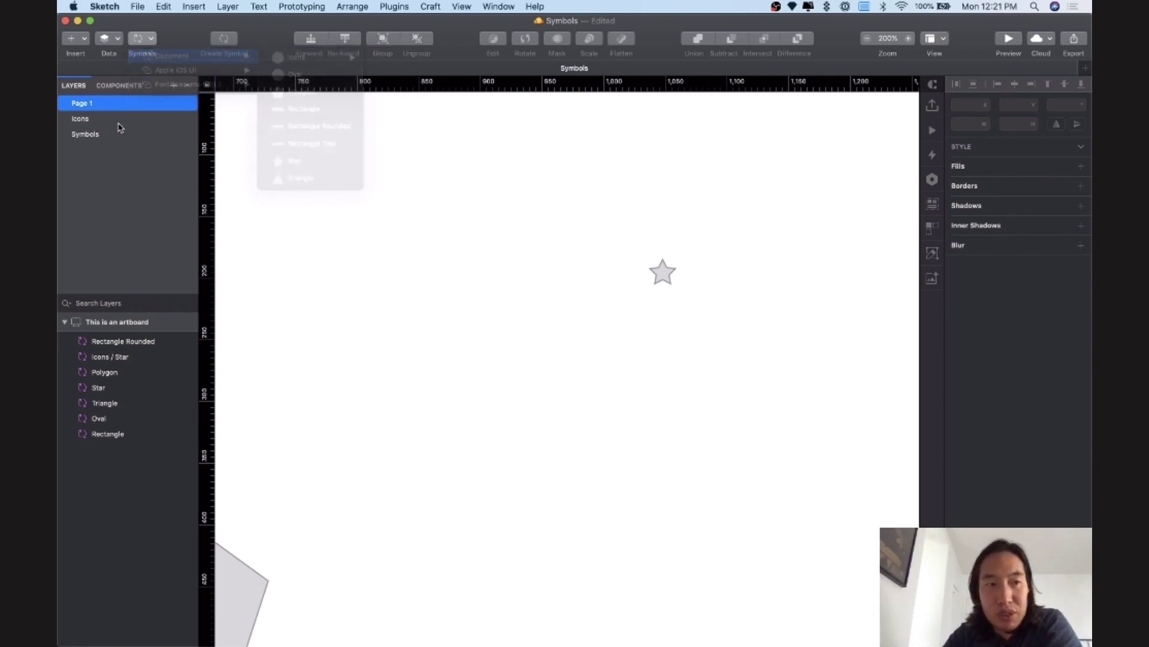
Step: Convert the Icons / Two Stars and Icons / Polygon artboards on the Icons page into symbols with No Layout, keeping their names
left_click(120, 126)
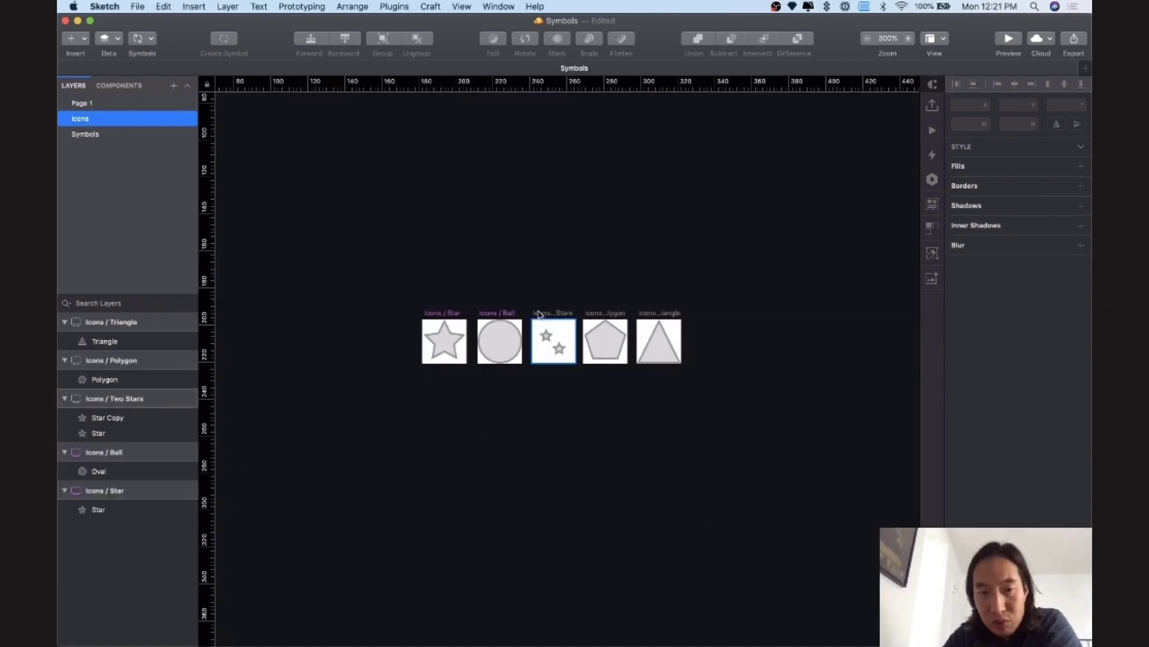
left_click(539, 313)
left_click(223, 39)
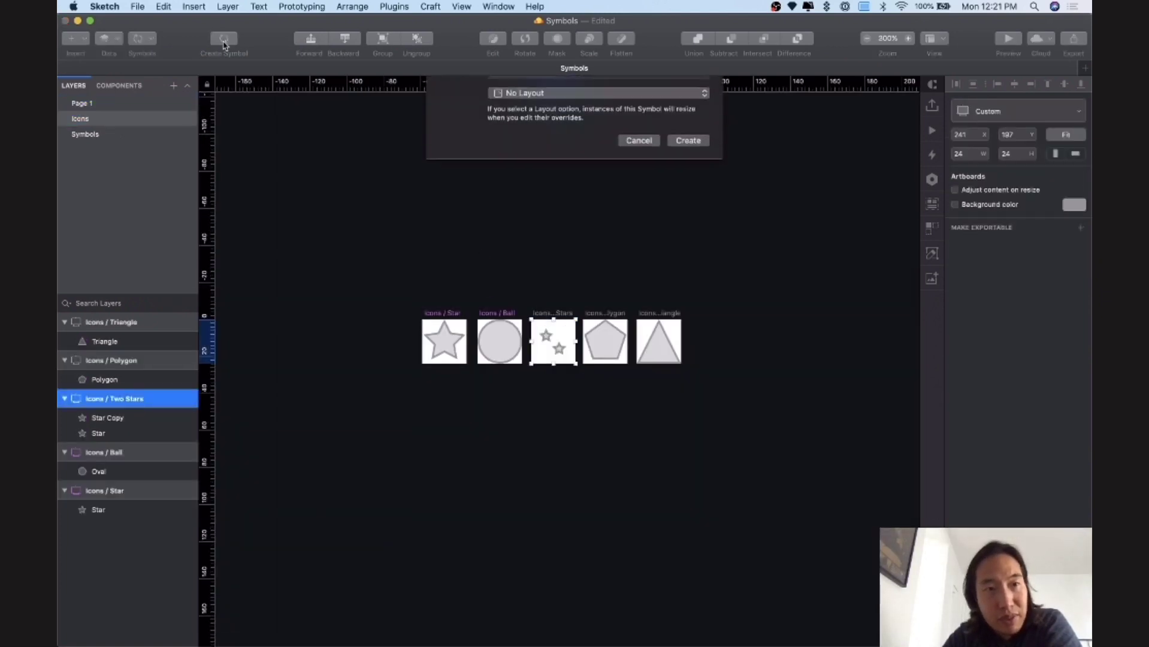
left_click(601, 313)
left_click(224, 39)
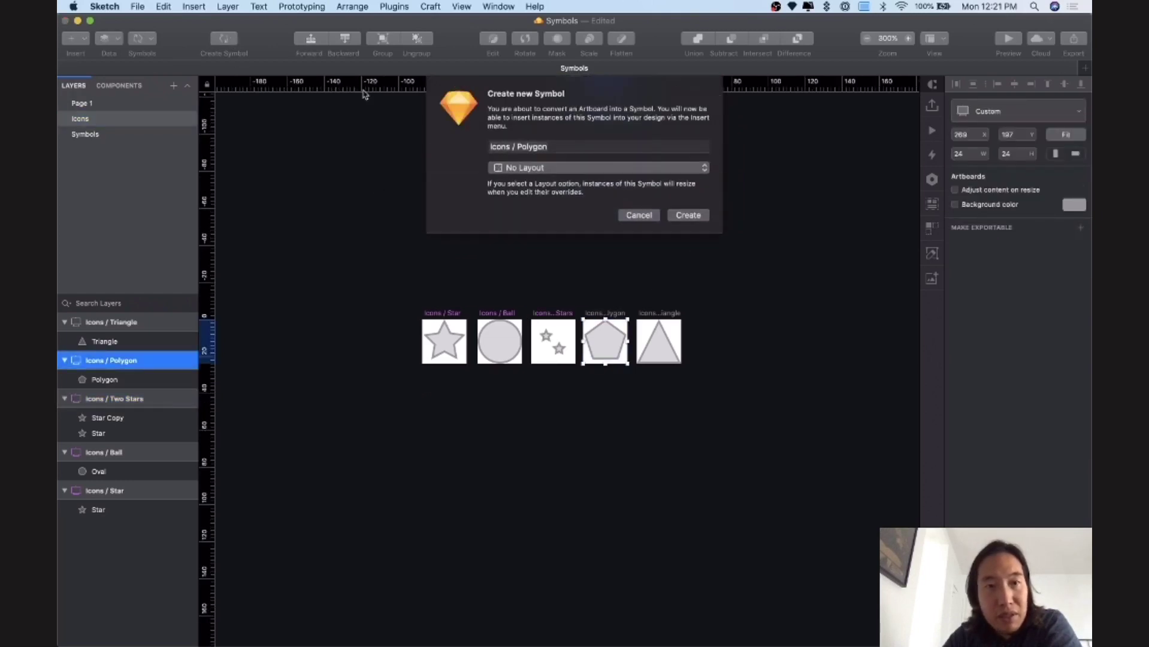
left_click(690, 216)
Step: Convert the Icons / Triangle artboard into a symbol named "Icons / Triangle" with No Layout
left_click(659, 313)
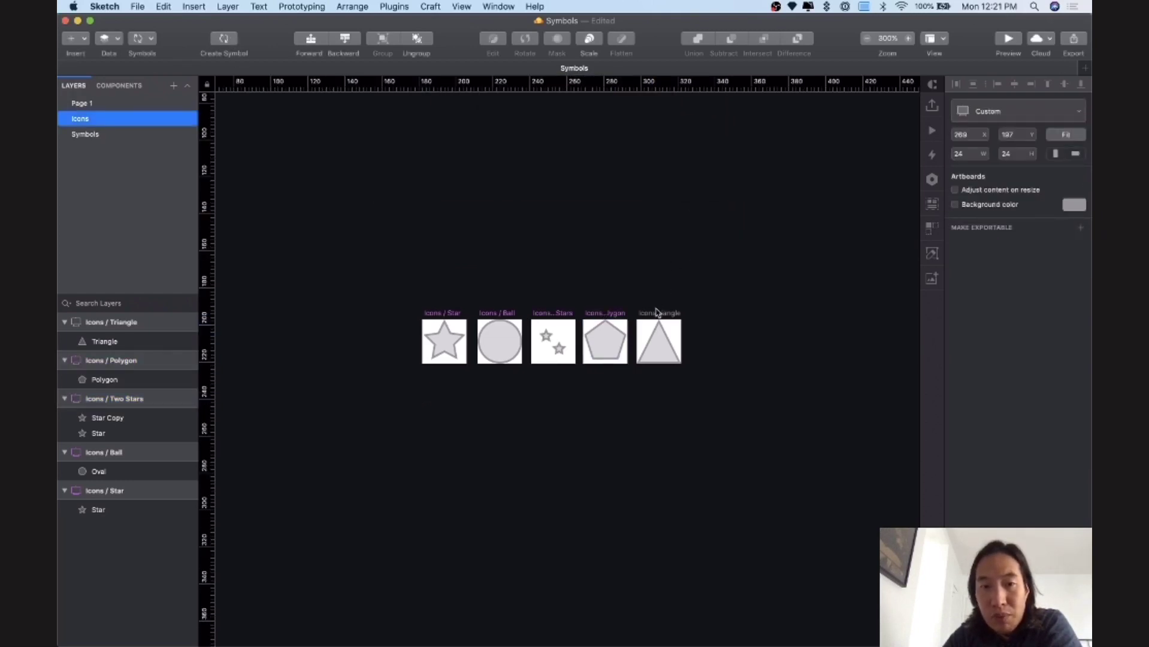
left_click(226, 40)
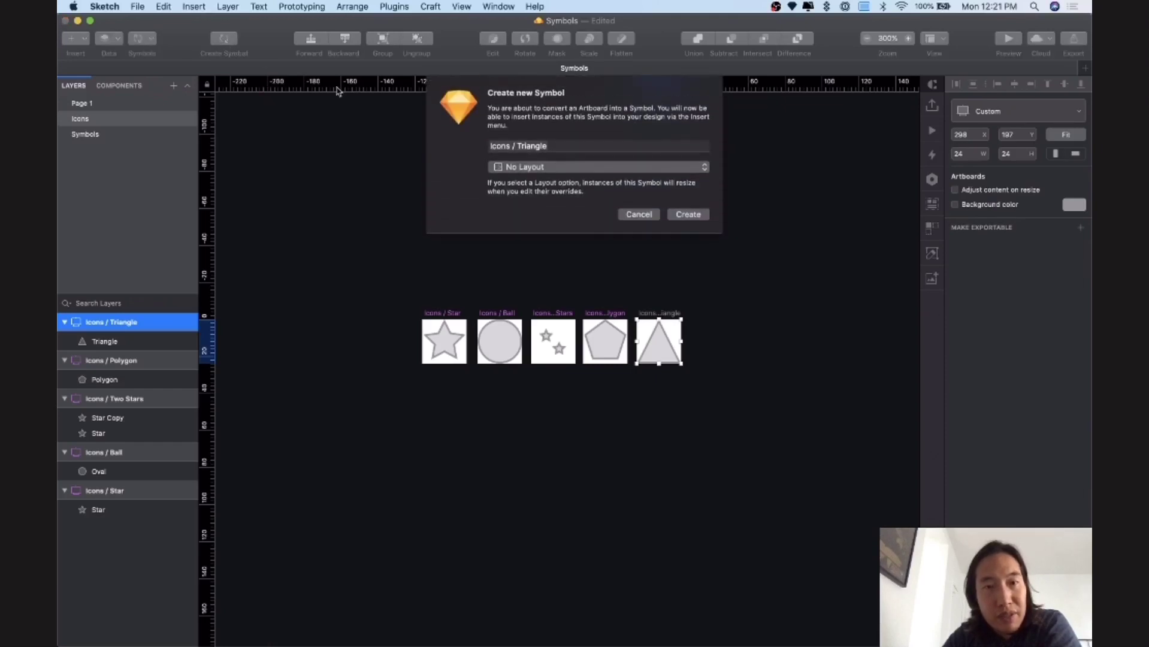
left_click(676, 216)
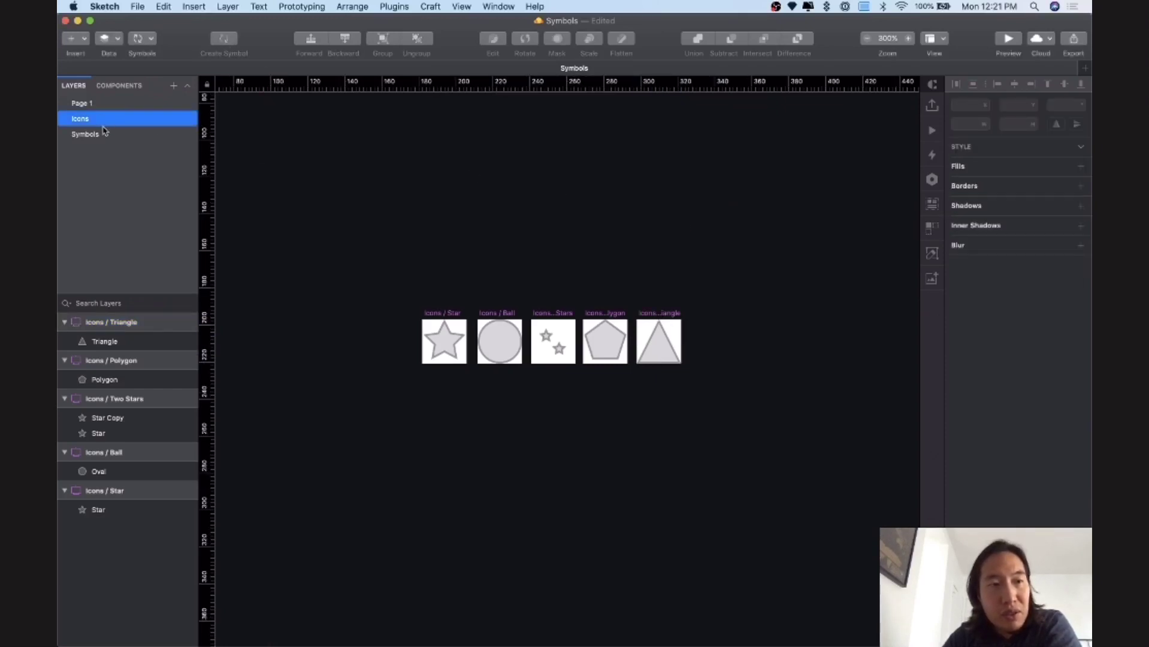
Step: Insert an Icons / Polygon instance on Page 1 at about (933, 184), level with the small star icon and to its left
left_click(100, 104)
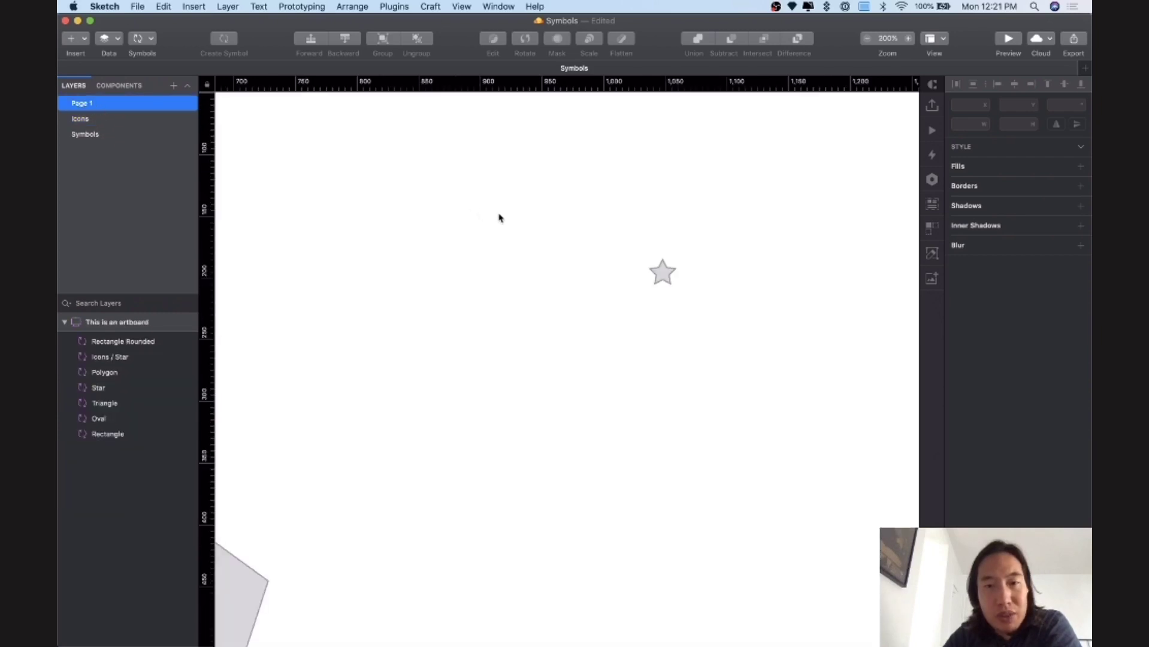
left_click(140, 42)
mouse_move(179, 55)
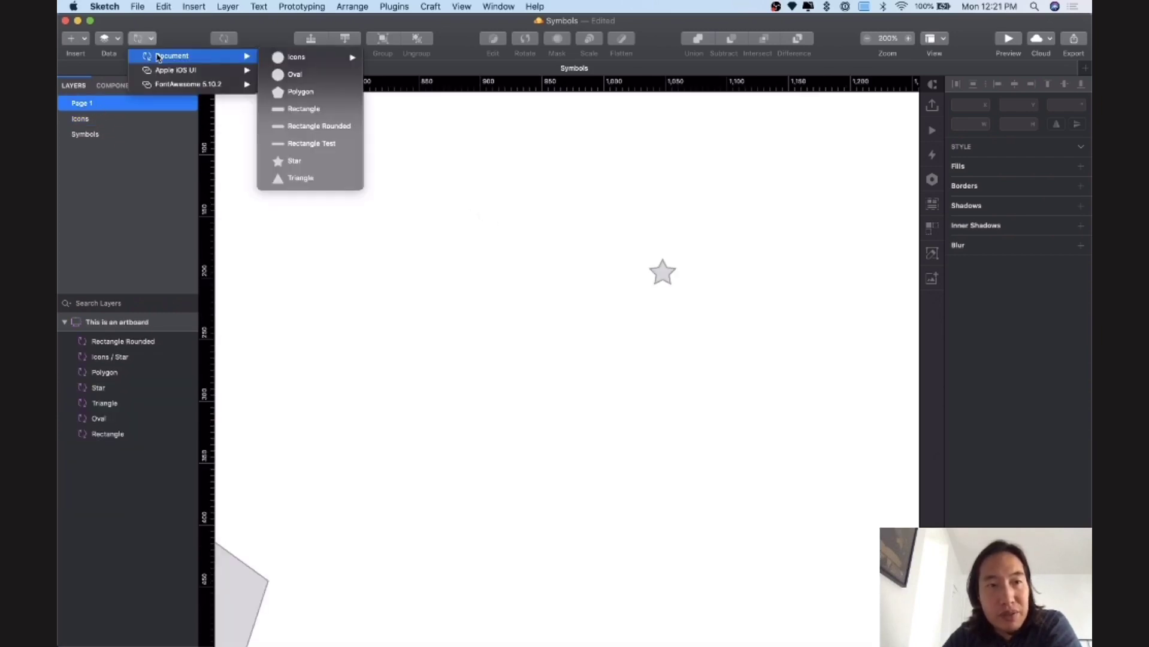
mouse_move(334, 60)
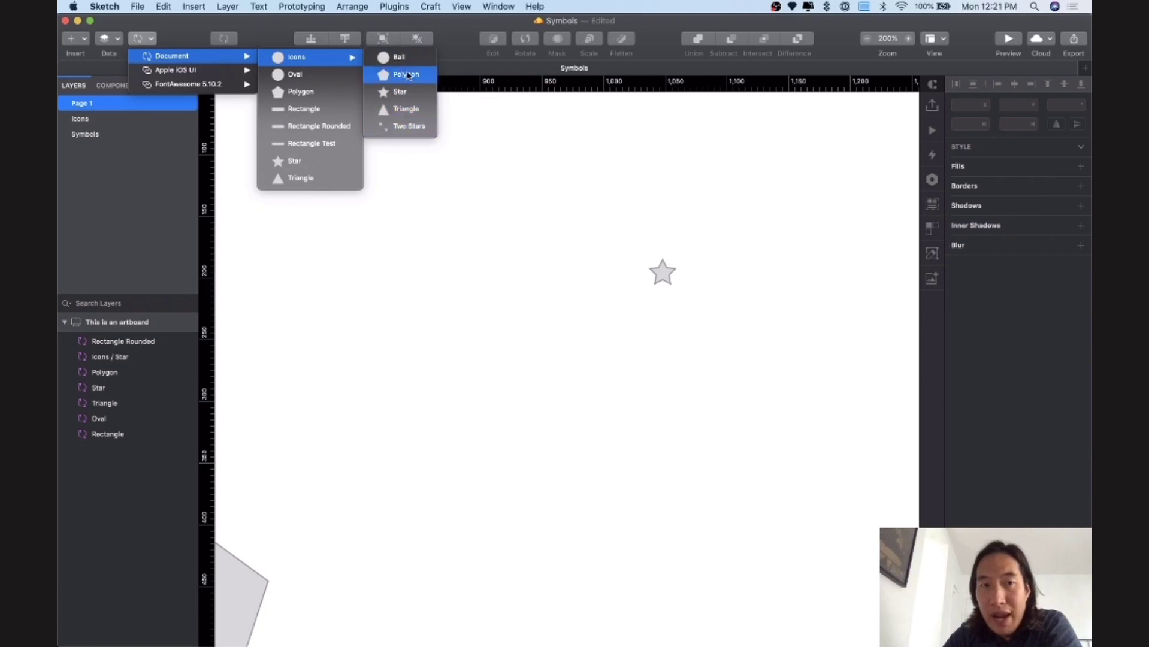
left_click(407, 76)
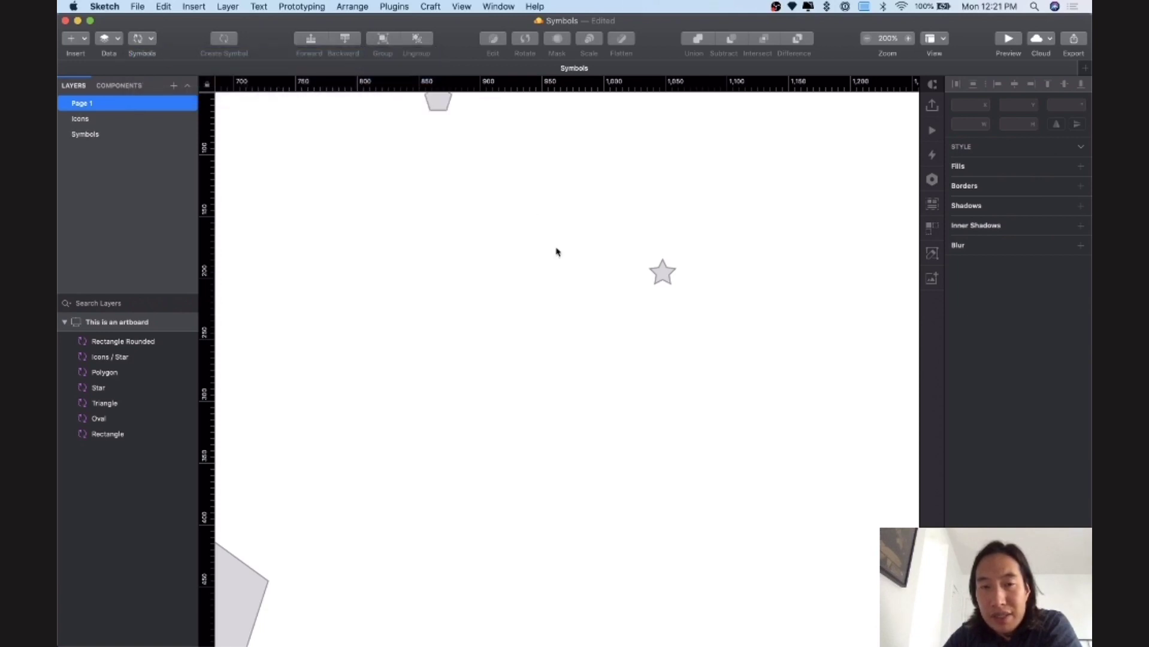
left_click(535, 273)
Step: Insert an Icons / Two Stars instance on Page 1 below and between the small polygon and star icons
left_click(143, 41)
mouse_move(189, 56)
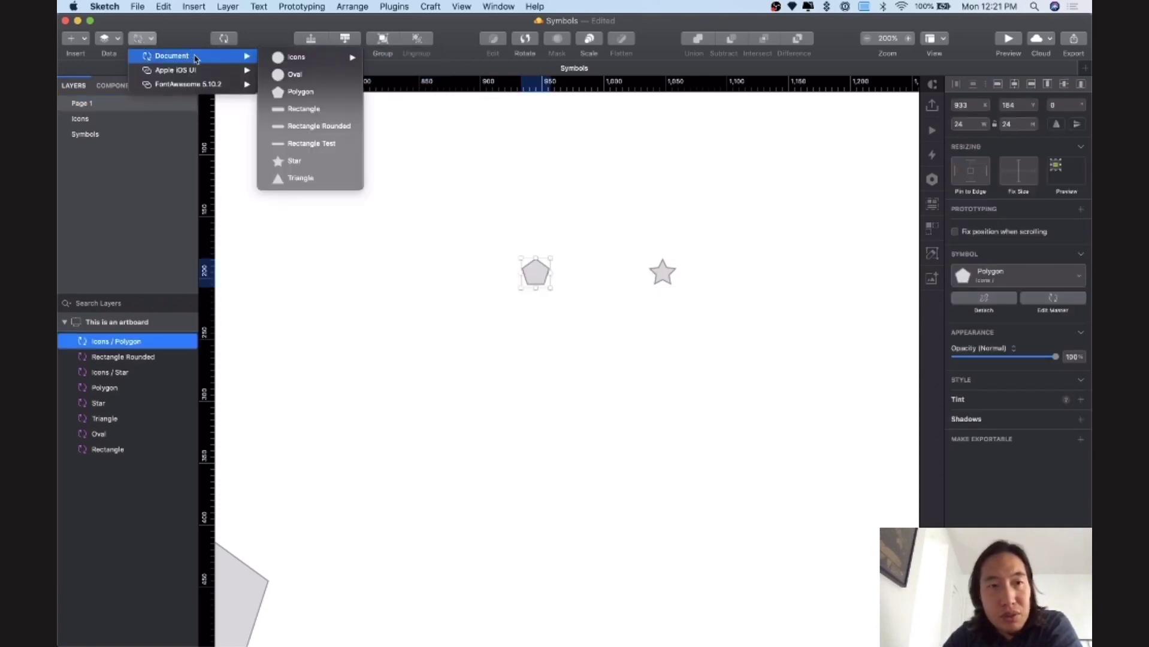
mouse_move(311, 57)
left_click(405, 127)
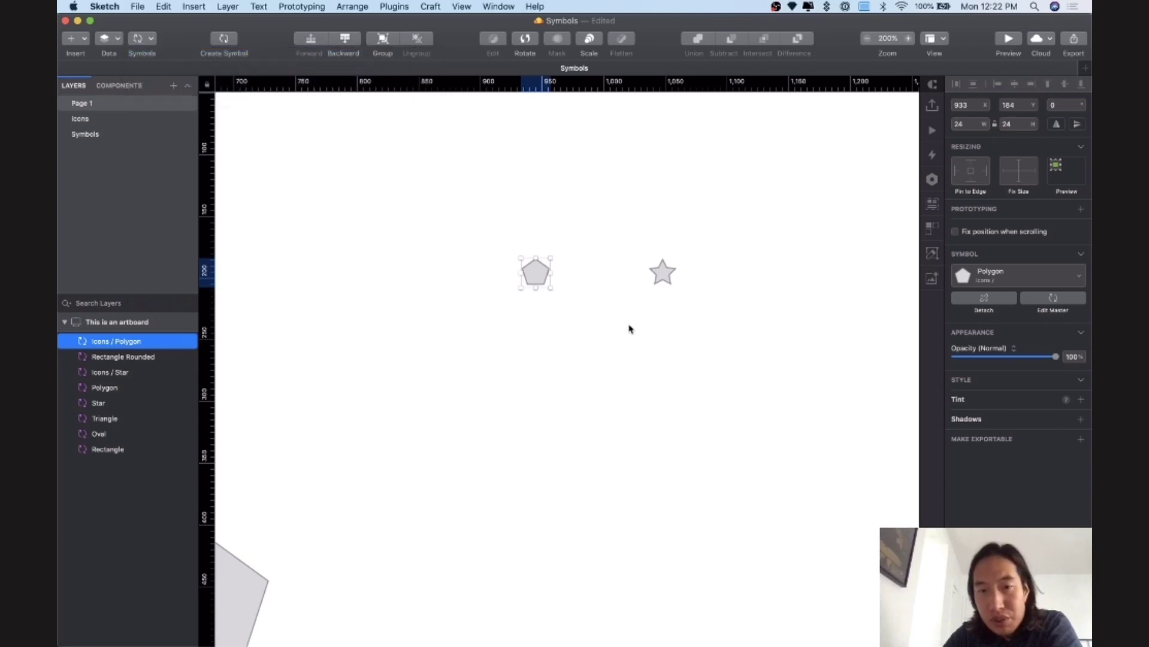
left_click(629, 328)
Step: Move the small star icon left to about 37 px from the small polygon, and move that polygon below it to about (977, 221)
left_click_drag(662, 272, 611, 274)
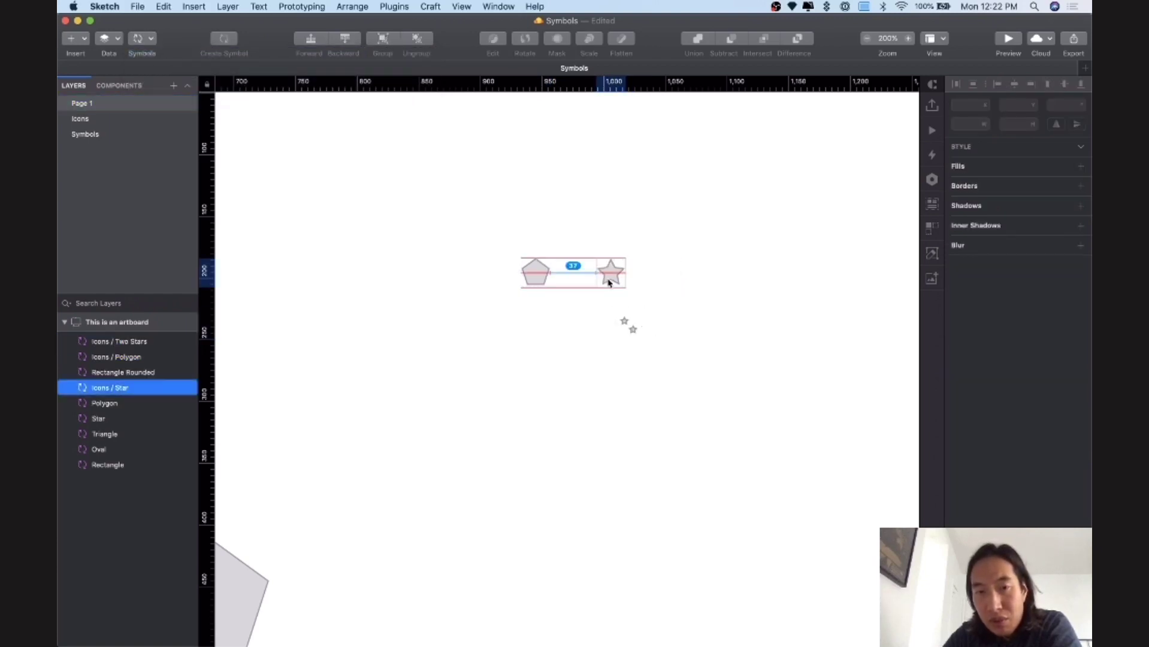
left_click_drag(539, 271, 587, 316)
scroll(513, 324, "left", 3)
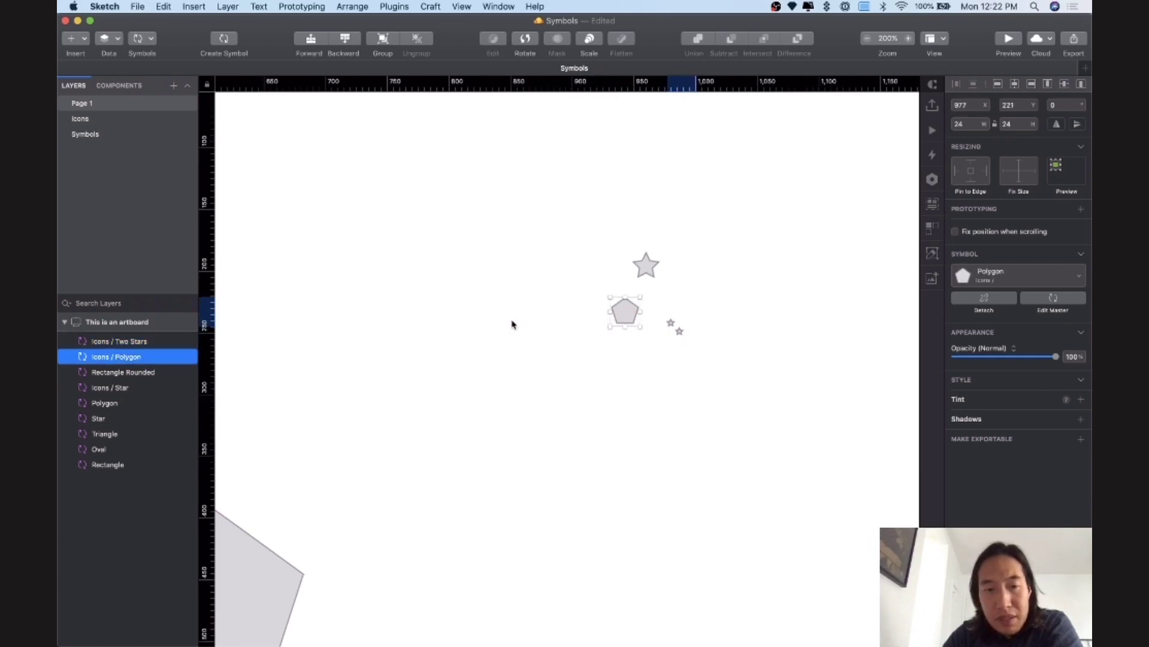
key("super+minus")
key("super+minus")
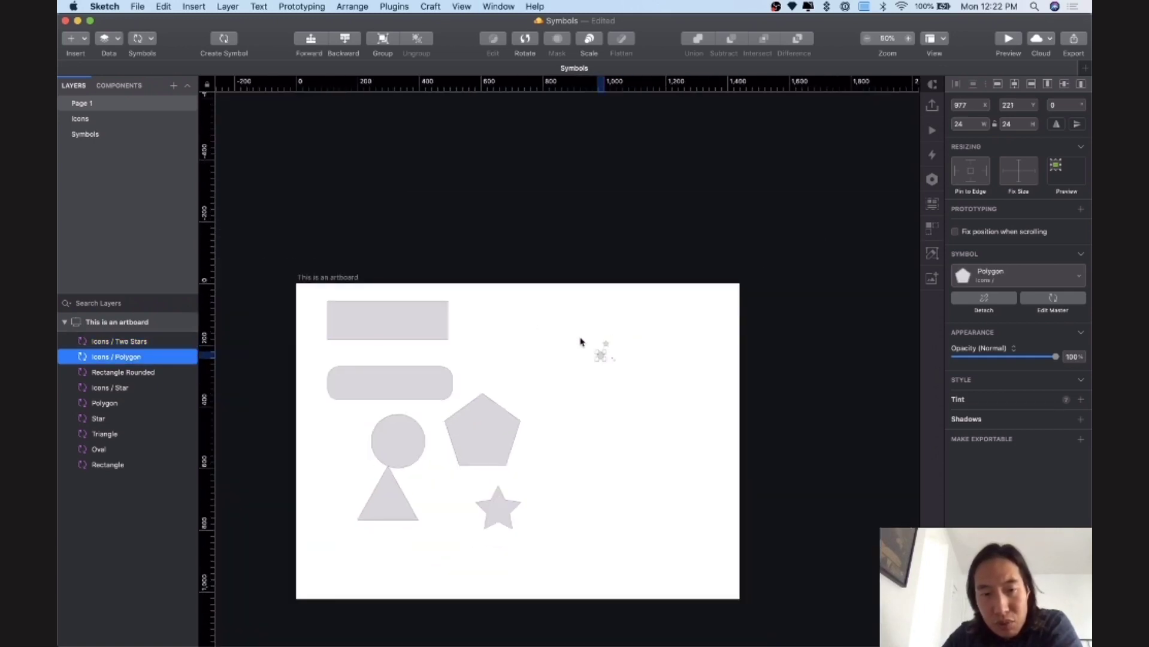
left_click(580, 342)
scroll(580, 338, "down", 2)
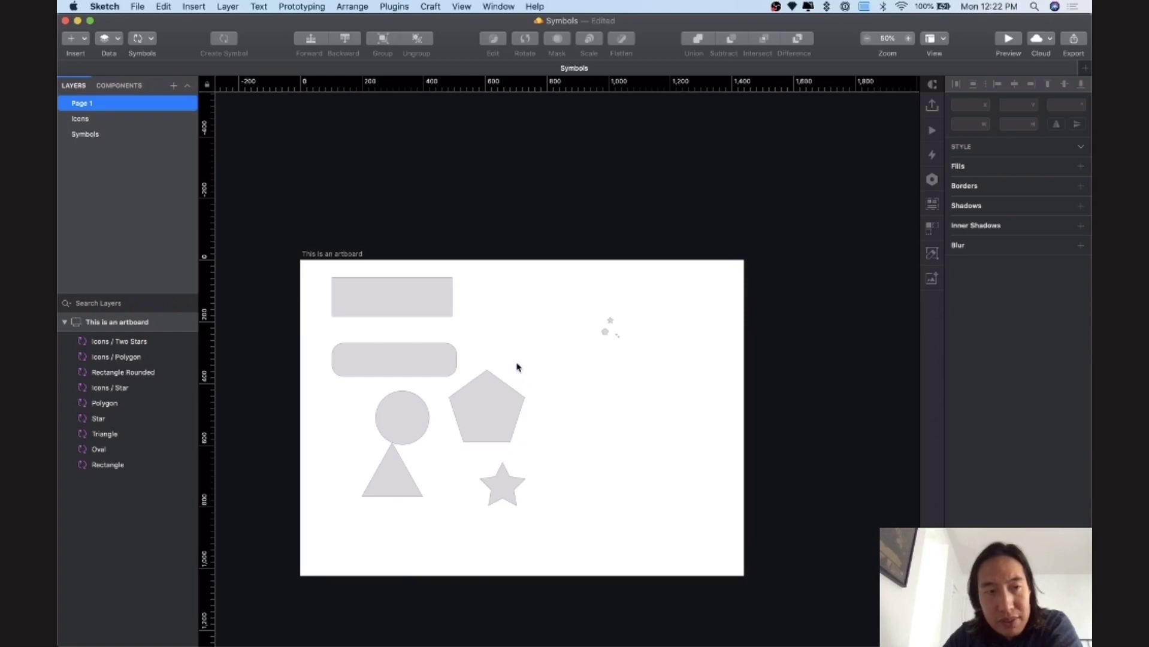
Step: Delete the Symbols page together with the symbol masters it contains
left_click(107, 138)
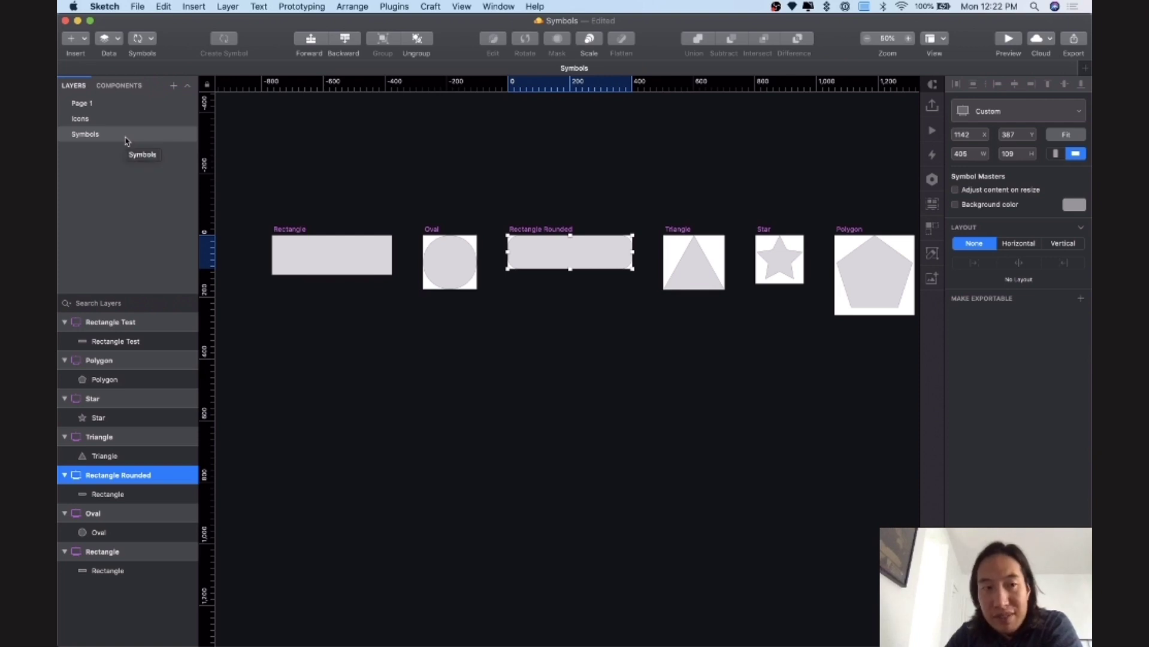
right_click(125, 138)
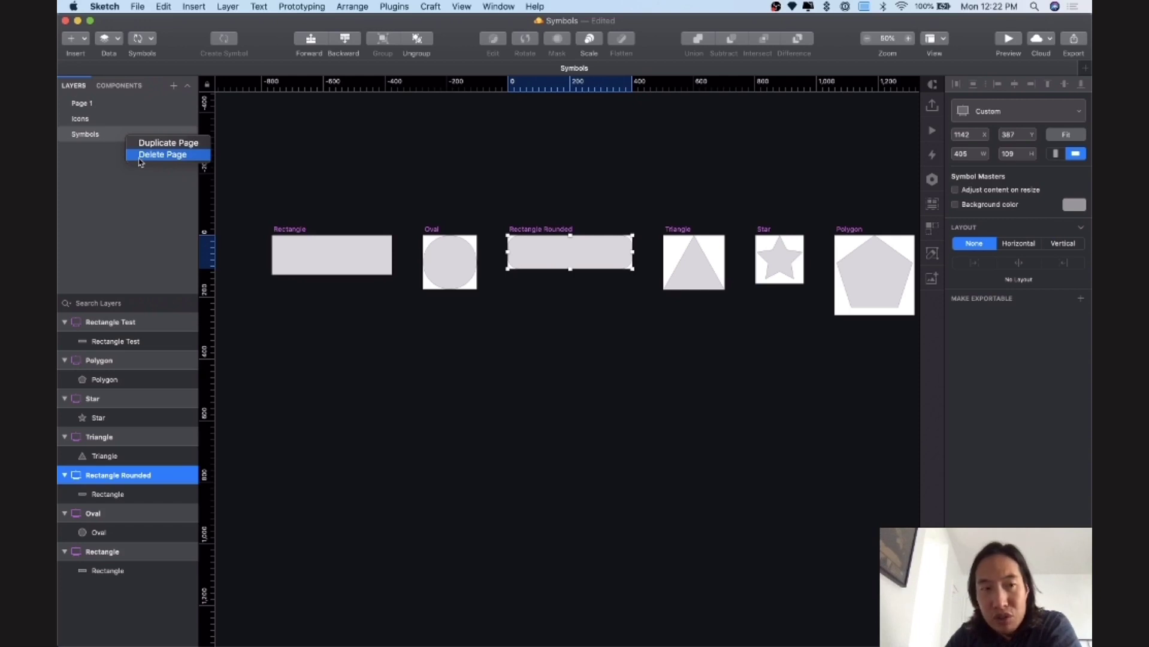
left_click(139, 158)
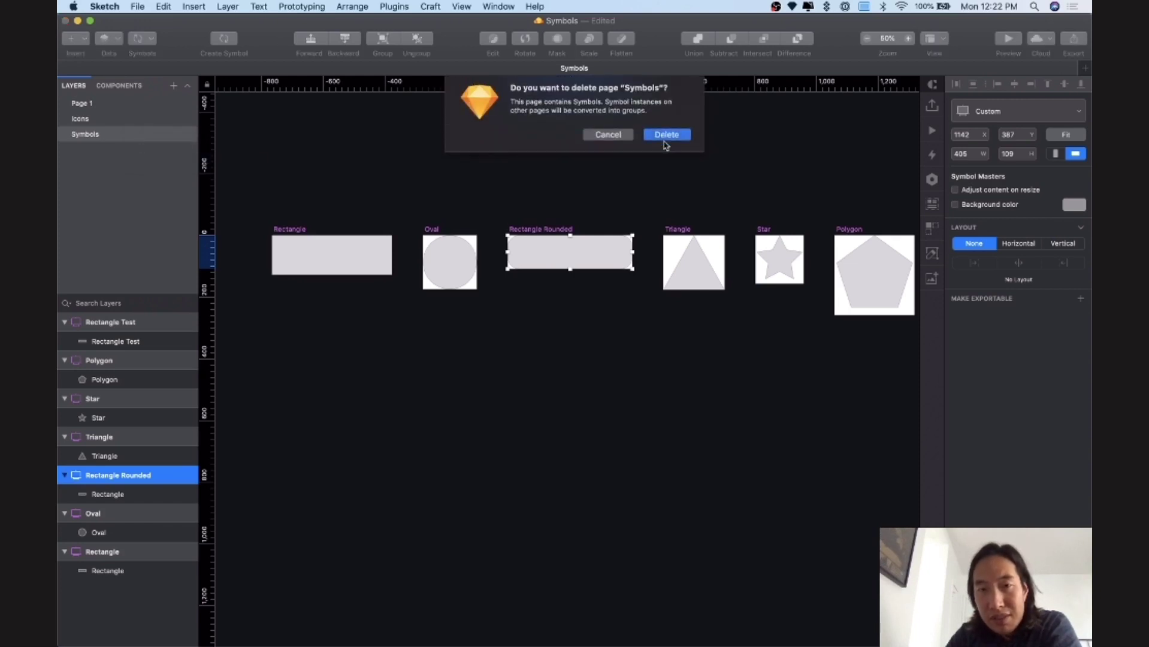
left_click(664, 138)
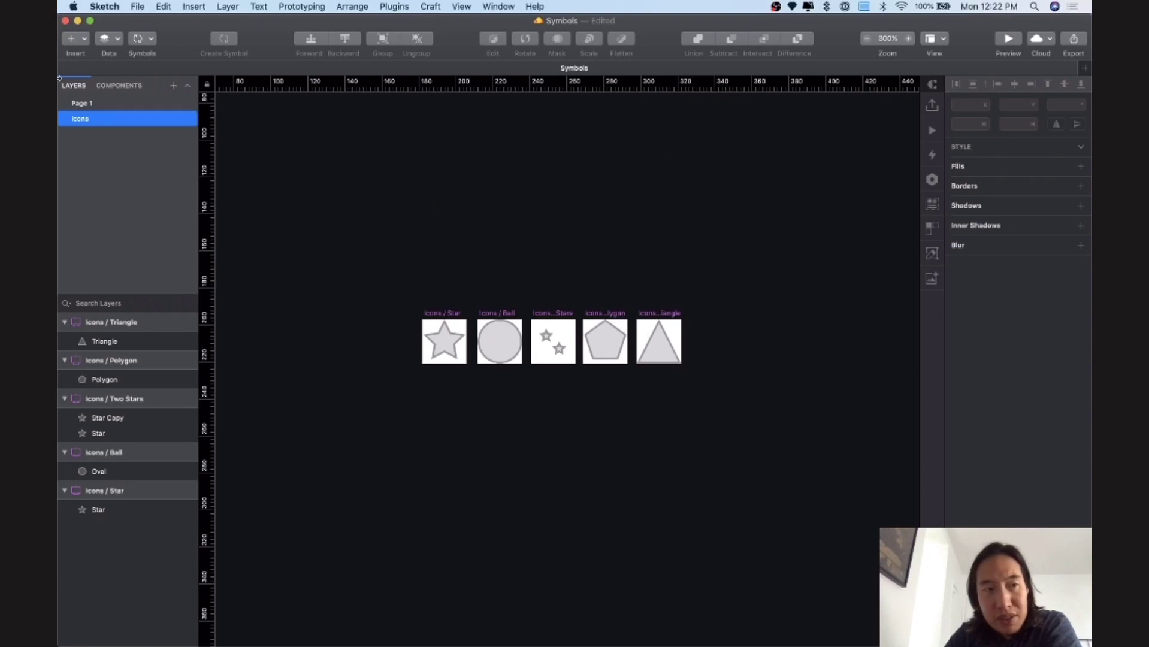
Step: Check the symbols remaining on the Icons page and inspect the rectangle, rounded rectangle, polygon and oval layers on Page 1
key("super+a")
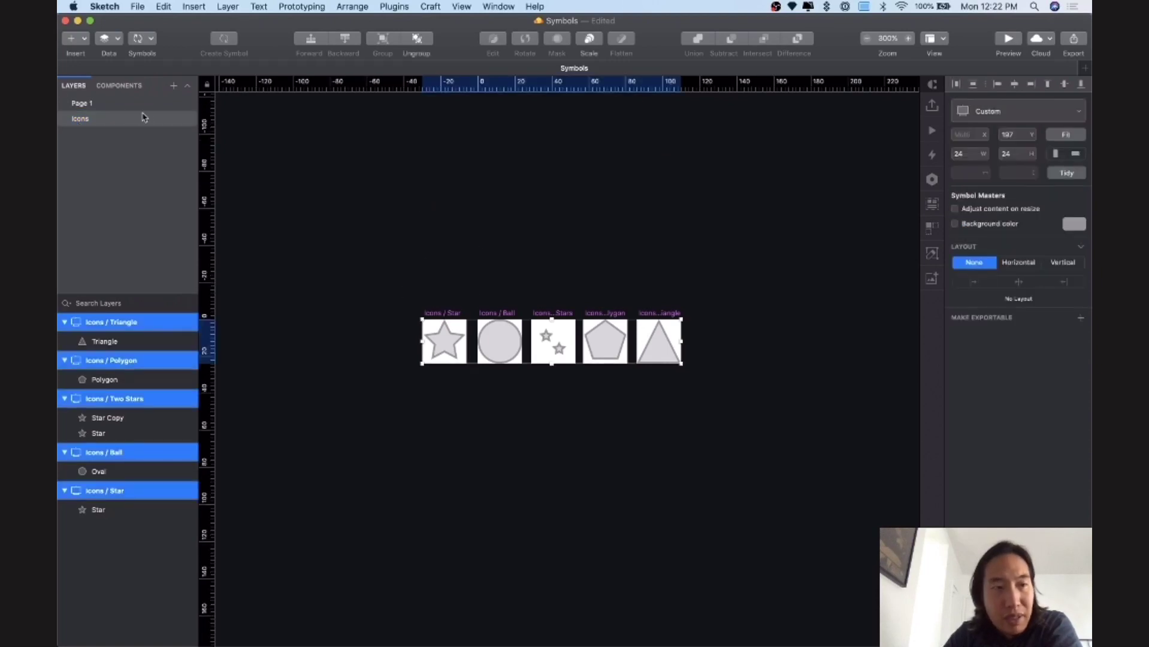
left_click(106, 107)
left_click(369, 316)
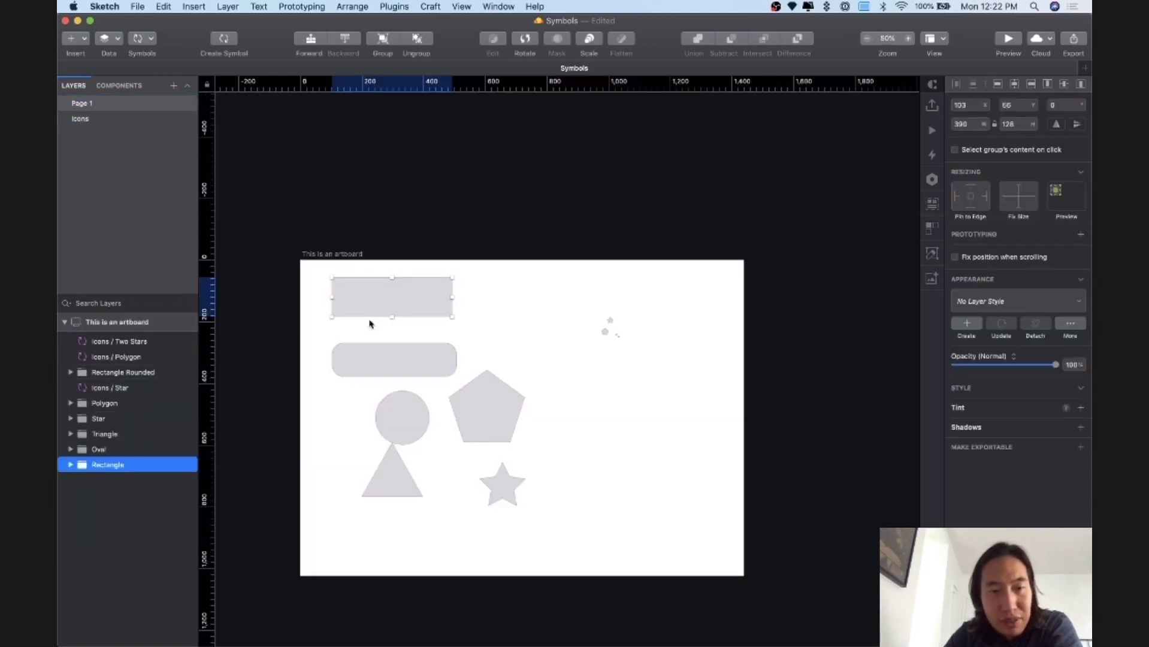
left_click(394, 375)
left_click(470, 419)
left_click(381, 424)
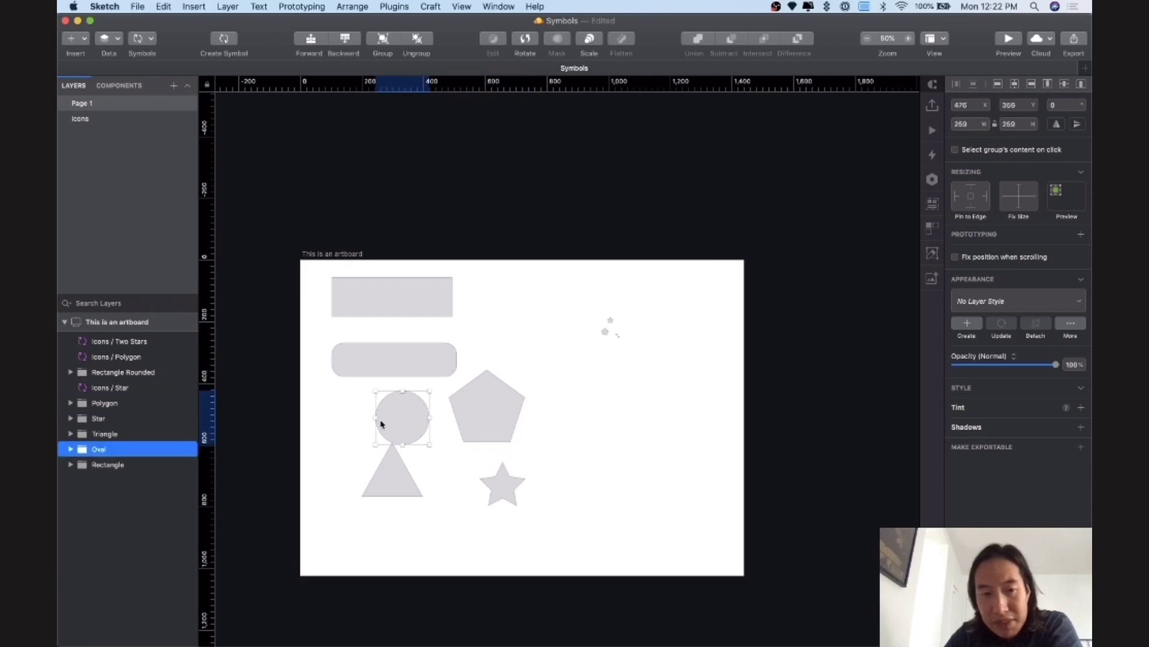
Step: Expand the Rectangle Rounded and Polygon groups to examine the shapes inside, and inspect the Star group
left_click(70, 373)
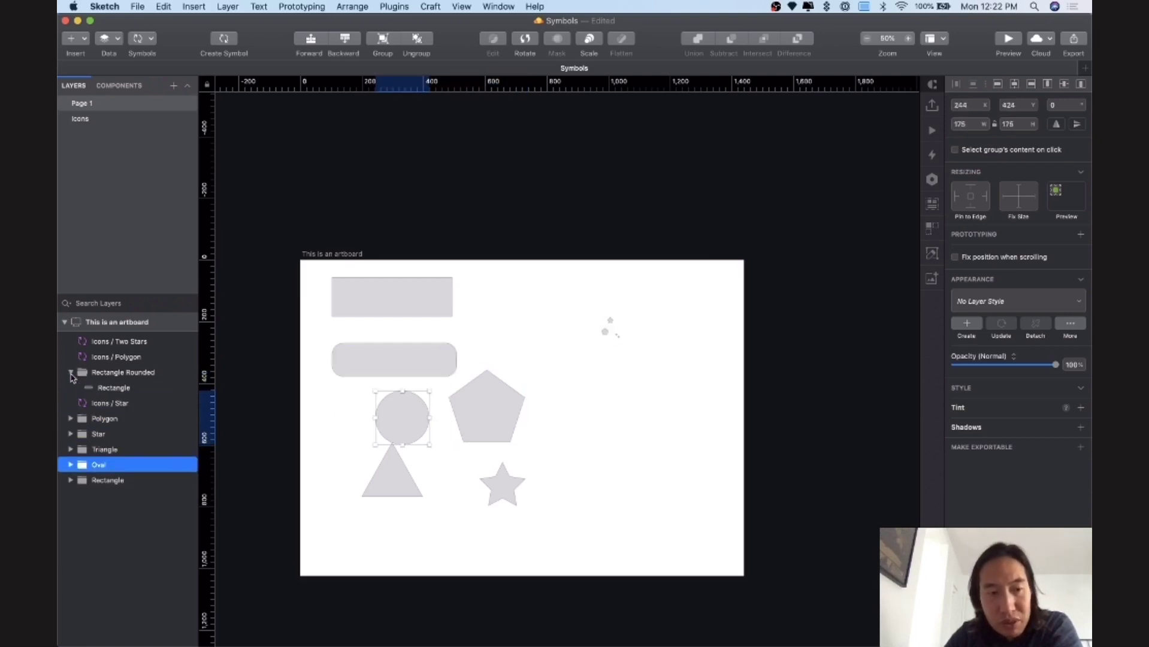
left_click(77, 387)
left_click(68, 421)
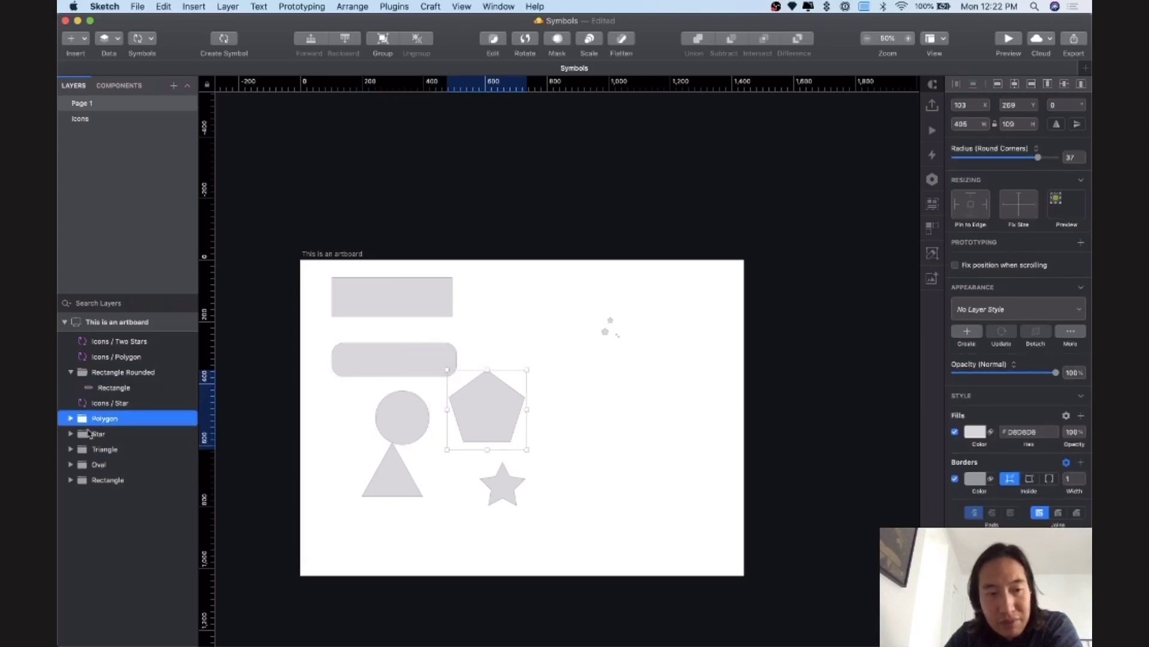
left_click(71, 418)
left_click(114, 437)
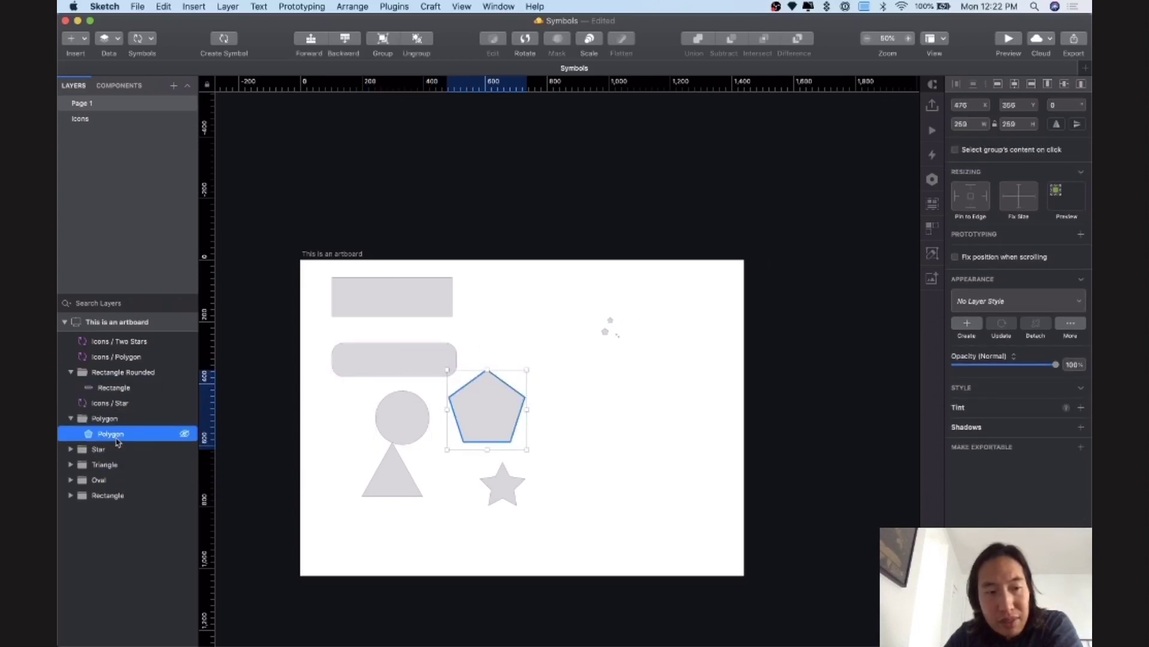
left_click(114, 449)
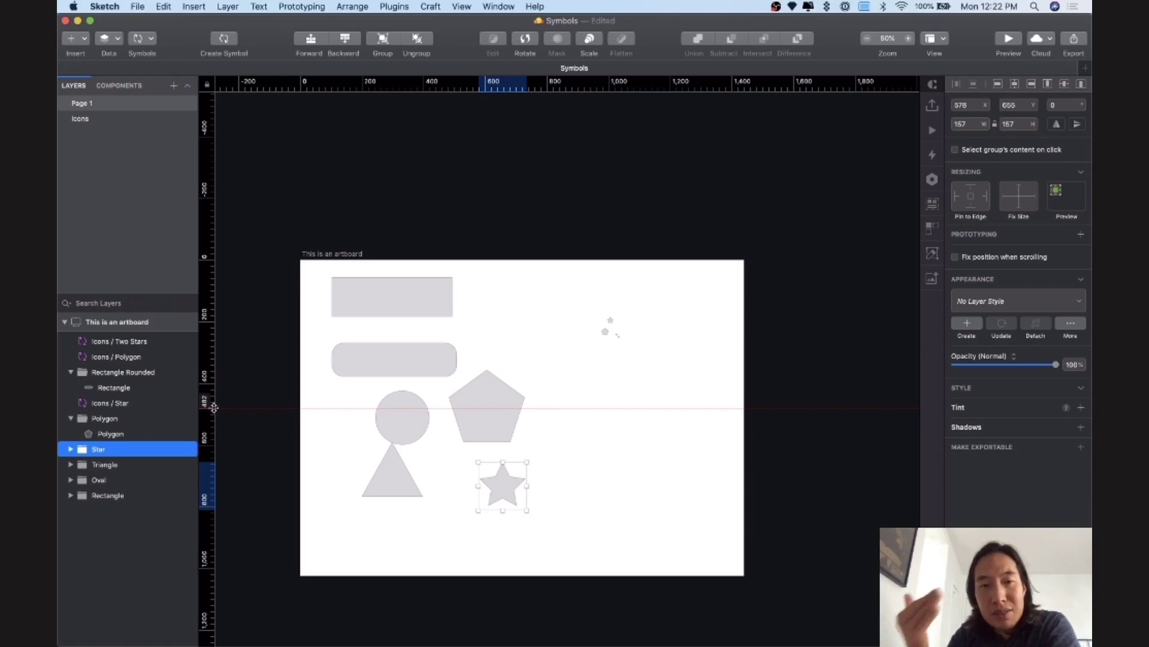
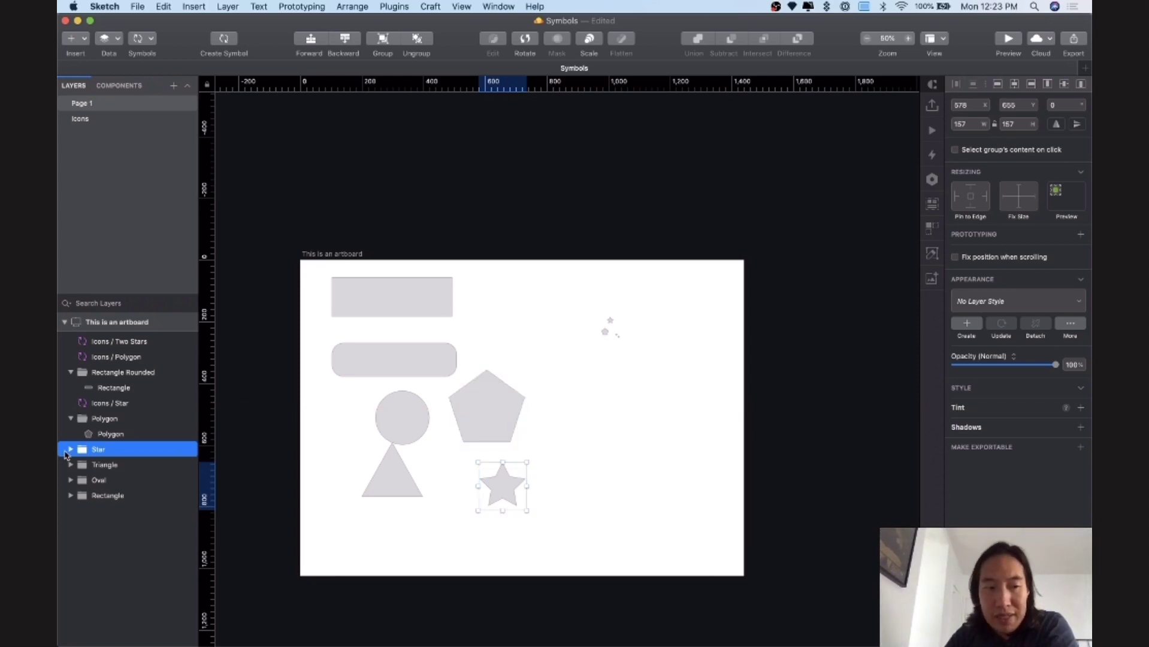
Step: Expand the Star group and inspect the star shape inside it
left_click(70, 450)
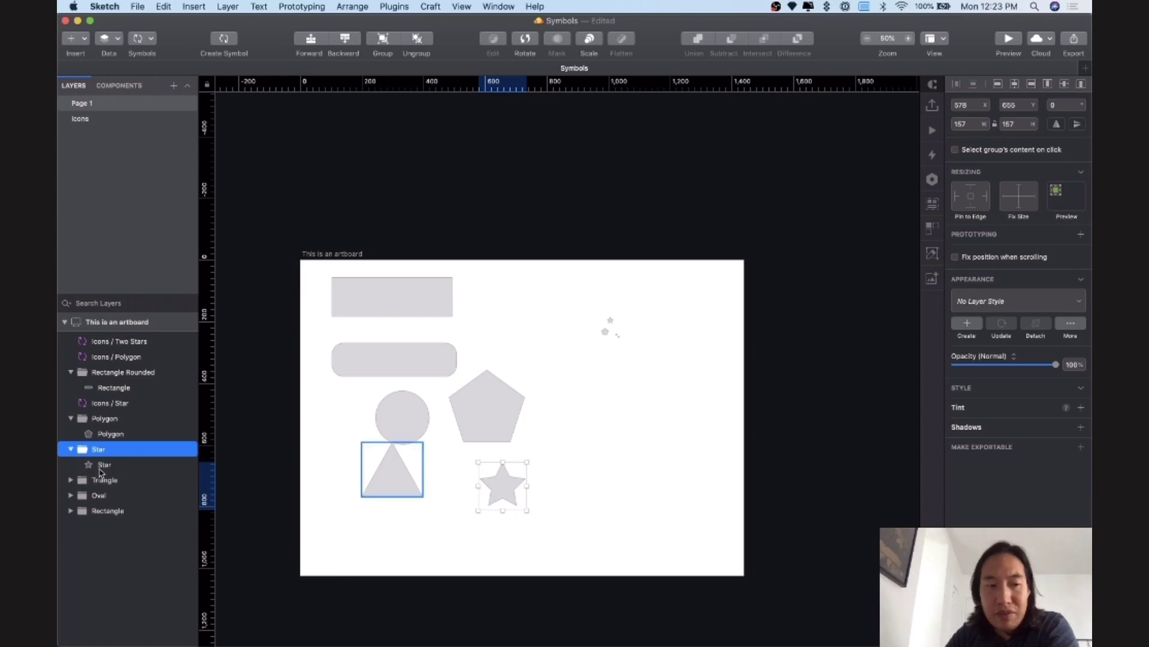
left_click(105, 466)
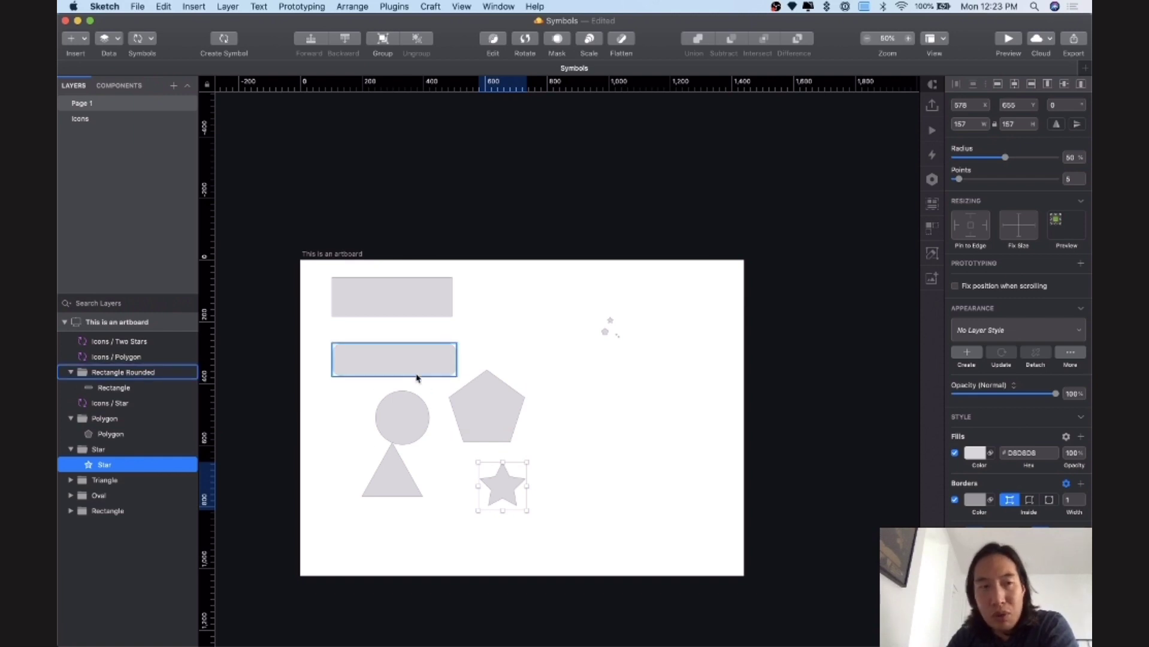
Step: Move the small polygon icon slightly left and down, and the Two Stars instance to about (1013, 221)
scroll(606, 326, "up", 6)
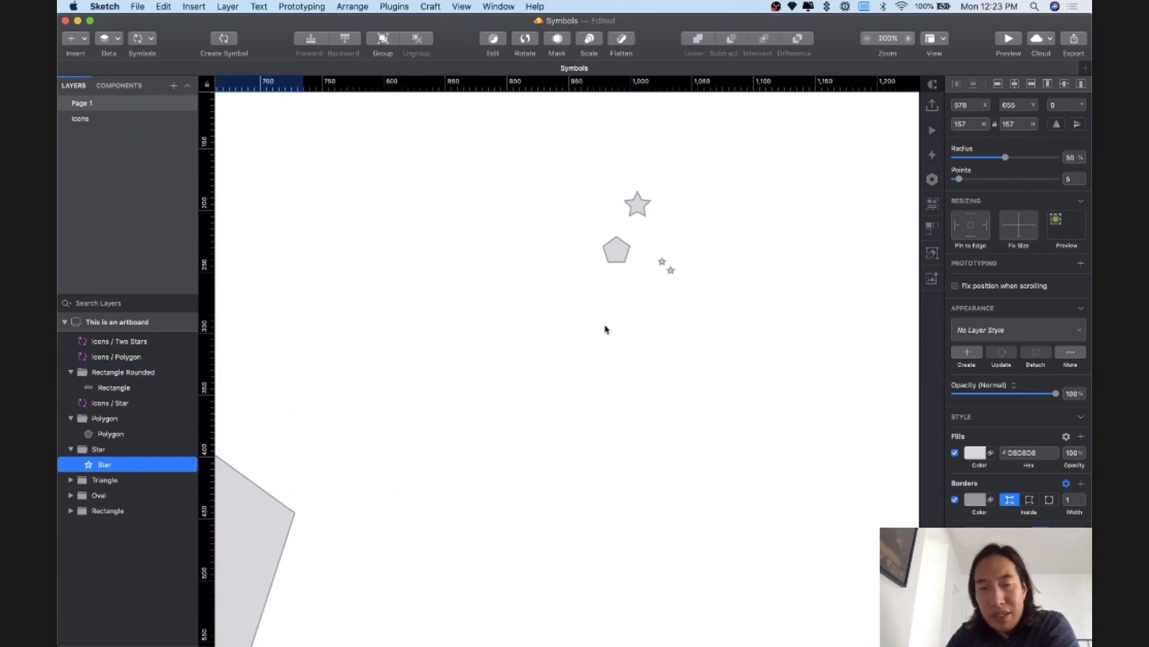
left_click_drag(616, 258, 602, 264)
left_click_drag(665, 265, 662, 253)
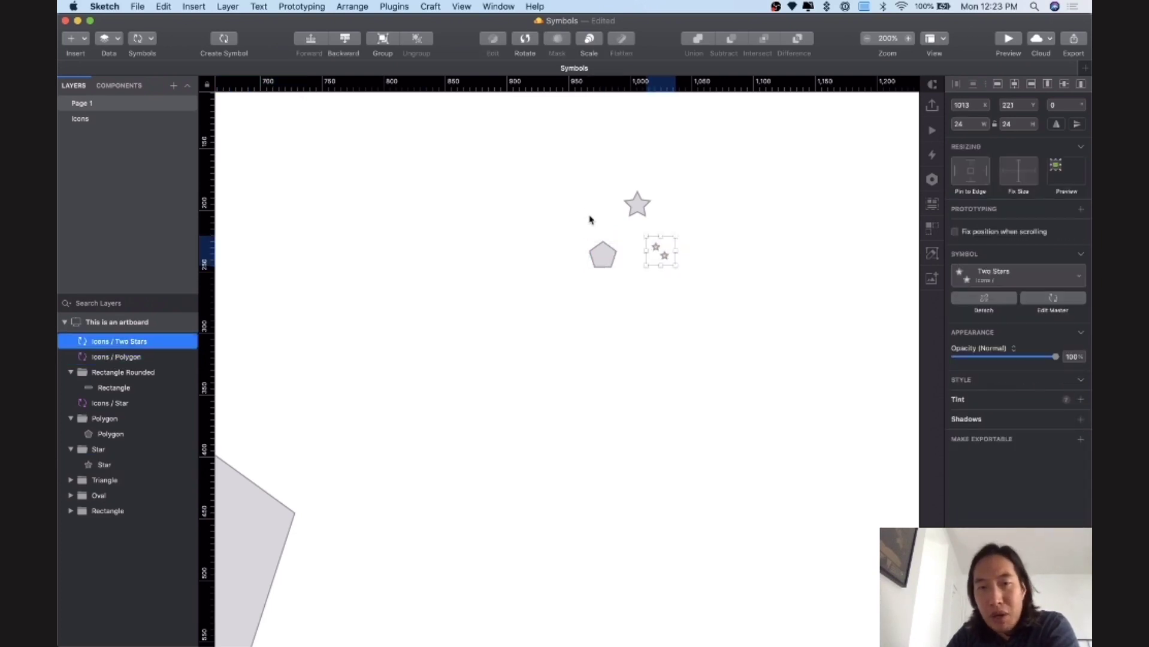
Step: On the Icons page, set the fill of the oval in Icons / Ball to 5C5945 and turn off its border
left_click(114, 120)
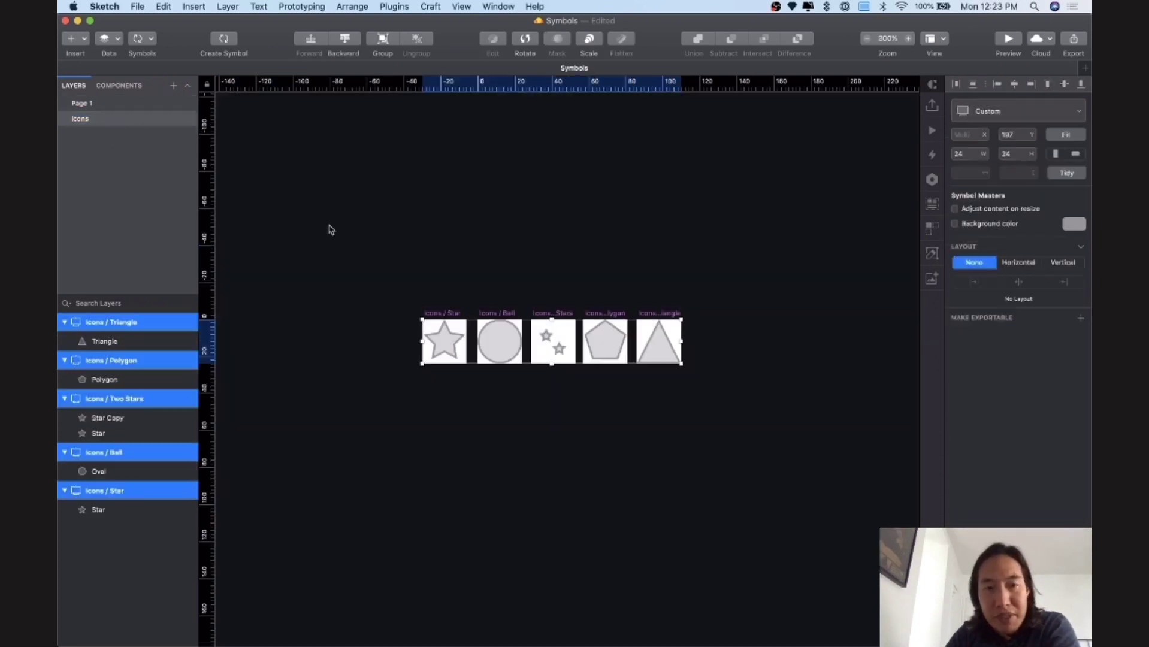
left_click(590, 299)
left_click(500, 342)
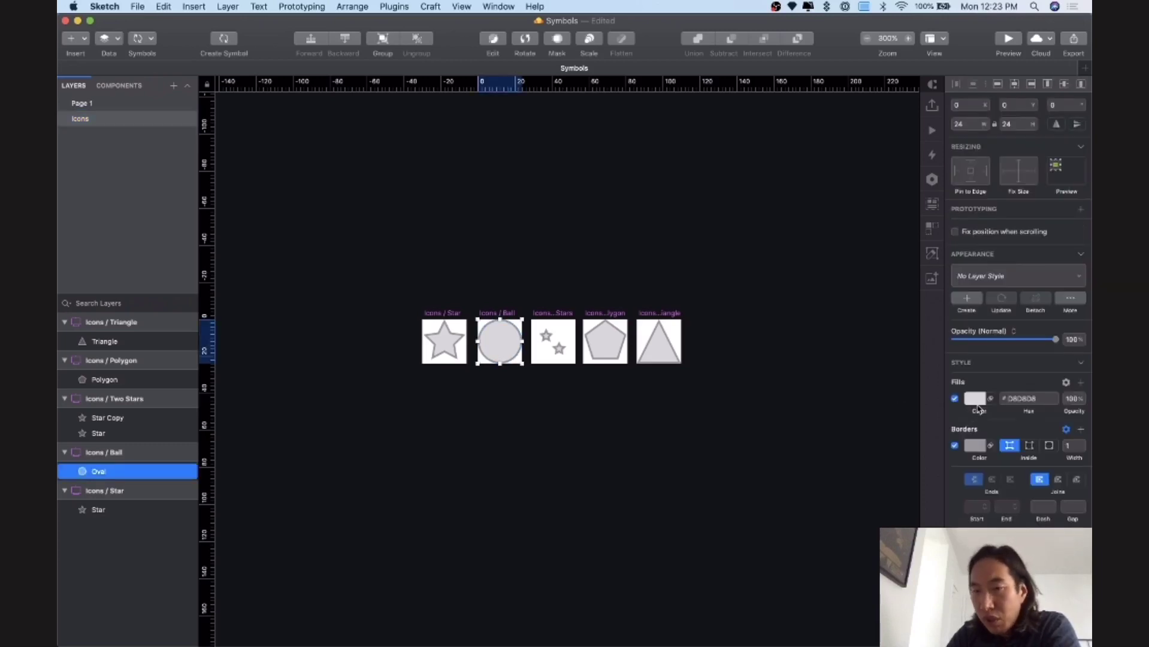
left_click(974, 403)
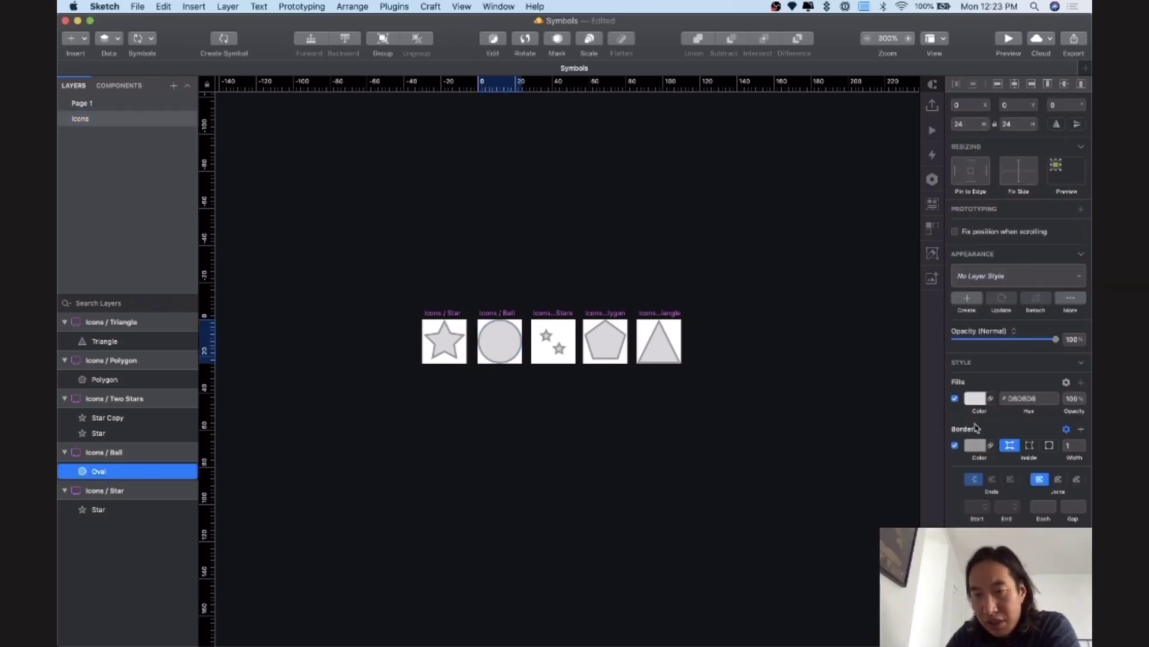
left_click(987, 513)
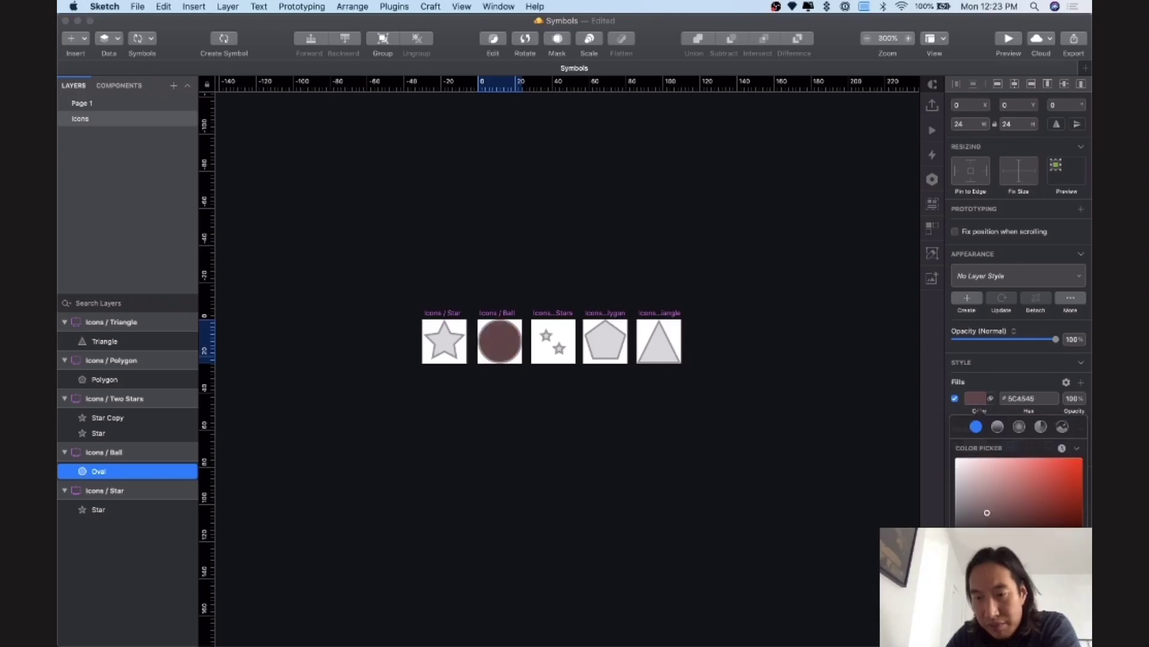
left_click(761, 449)
left_click(669, 417)
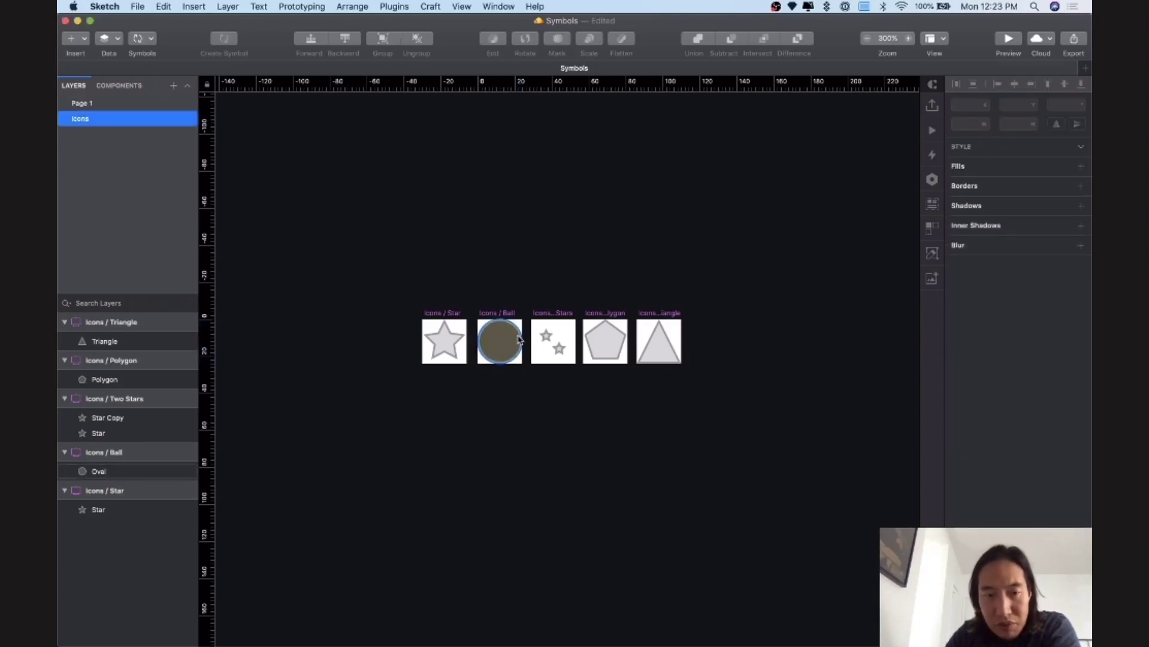
left_click(519, 340)
left_click(757, 398)
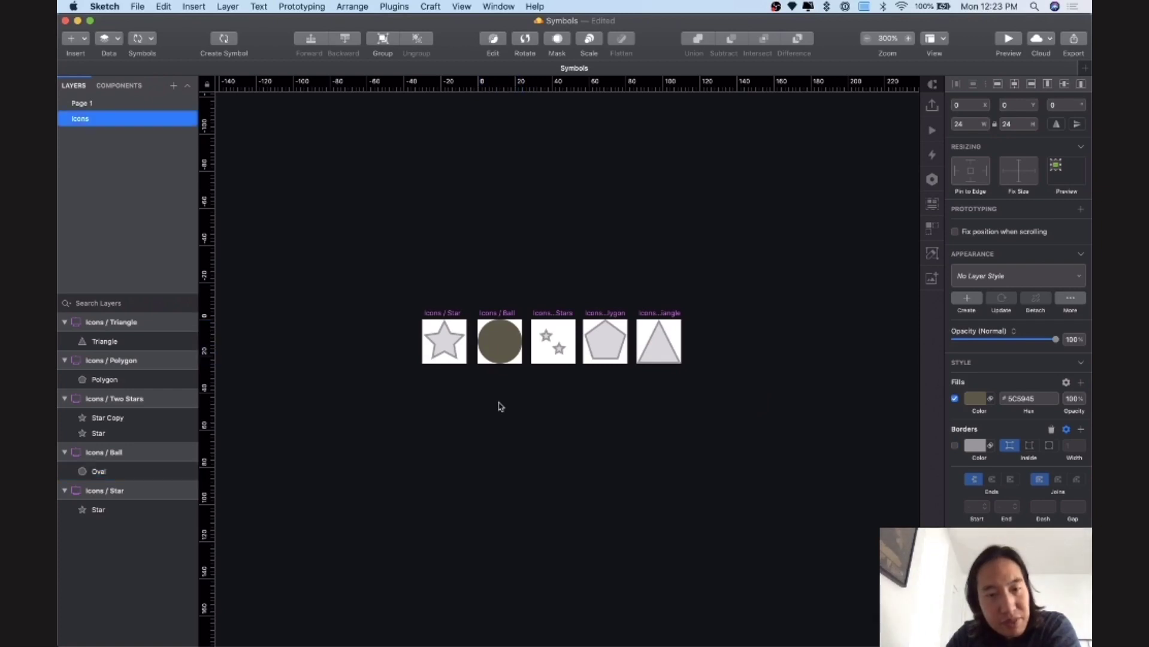
Step: Insert an Icons / Ball instance on Page 1's artboard at about (789, 233)
left_click(94, 102)
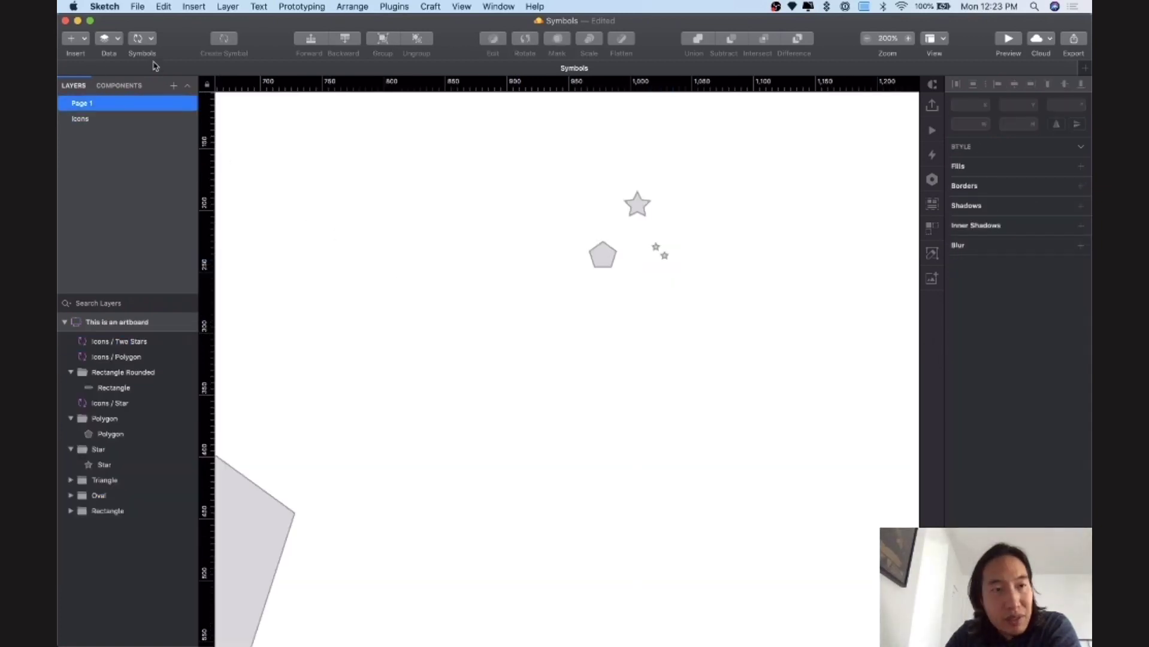
left_click(142, 38)
mouse_move(159, 56)
left_click(306, 57)
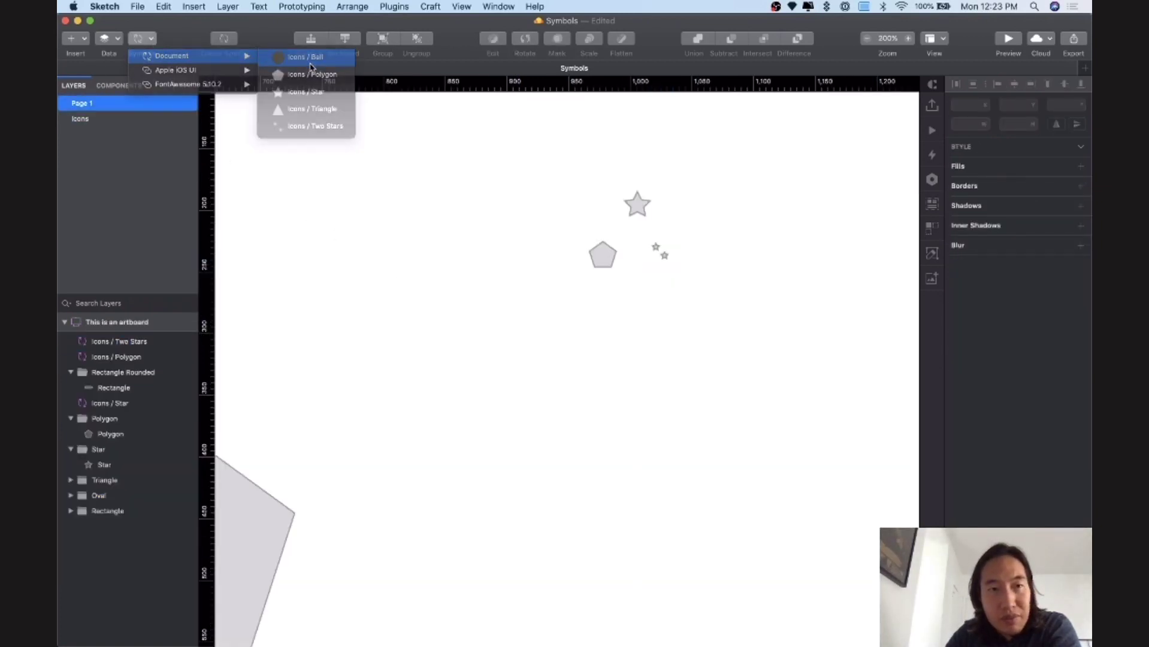
left_click(385, 267)
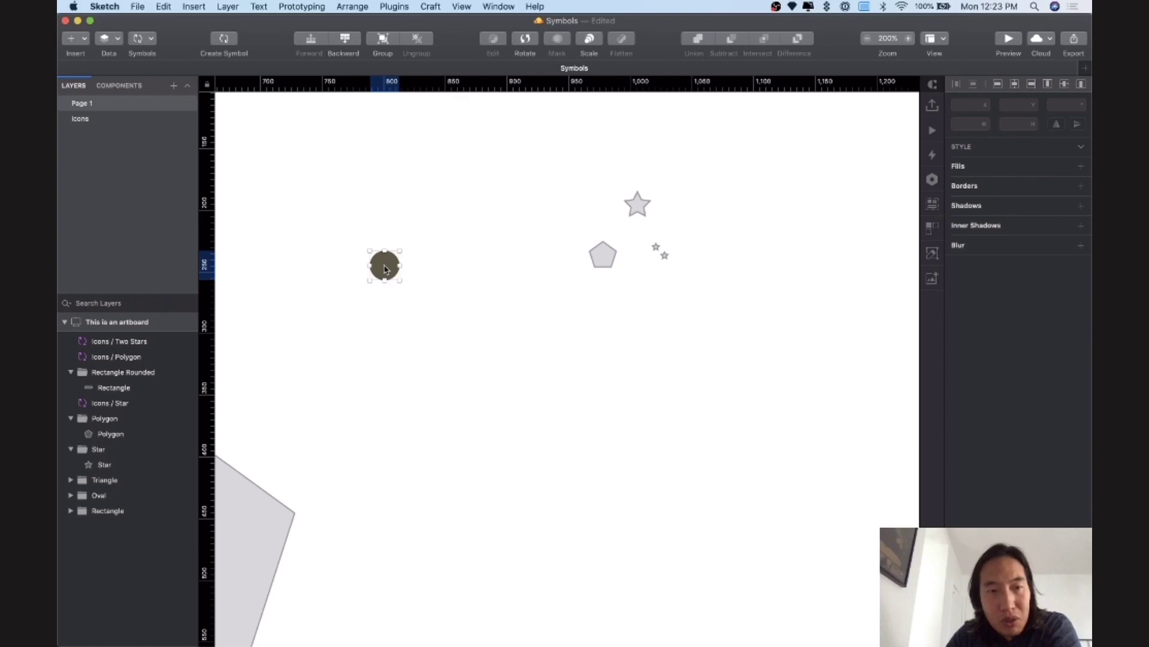
Step: Insert two more Icons / Ball instances on the artboard, at about (864, 225) and (882, 288)
left_click(146, 41)
mouse_move(154, 54)
left_click(304, 56)
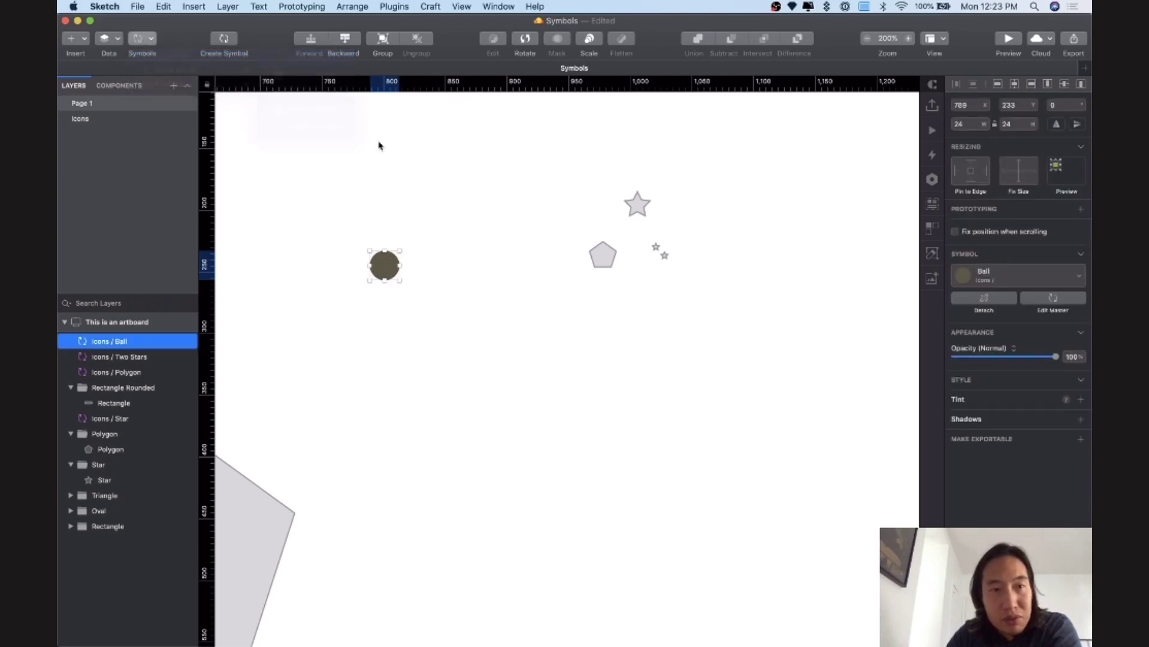
left_click(477, 257)
left_click(153, 38)
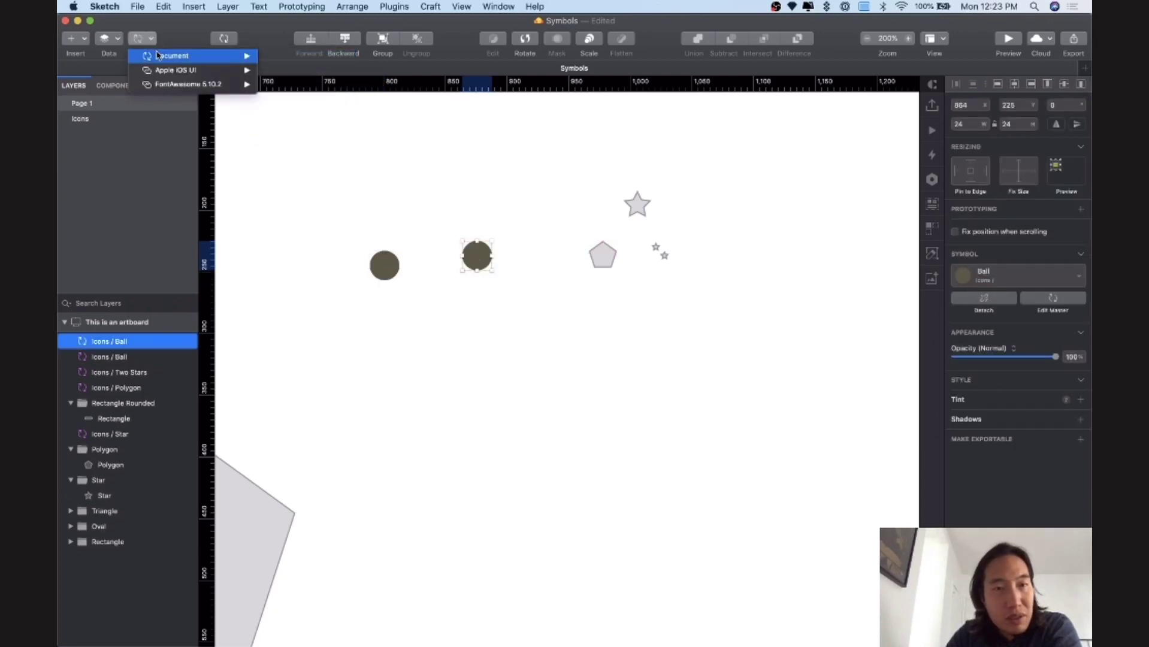
mouse_move(157, 55)
left_click(349, 105)
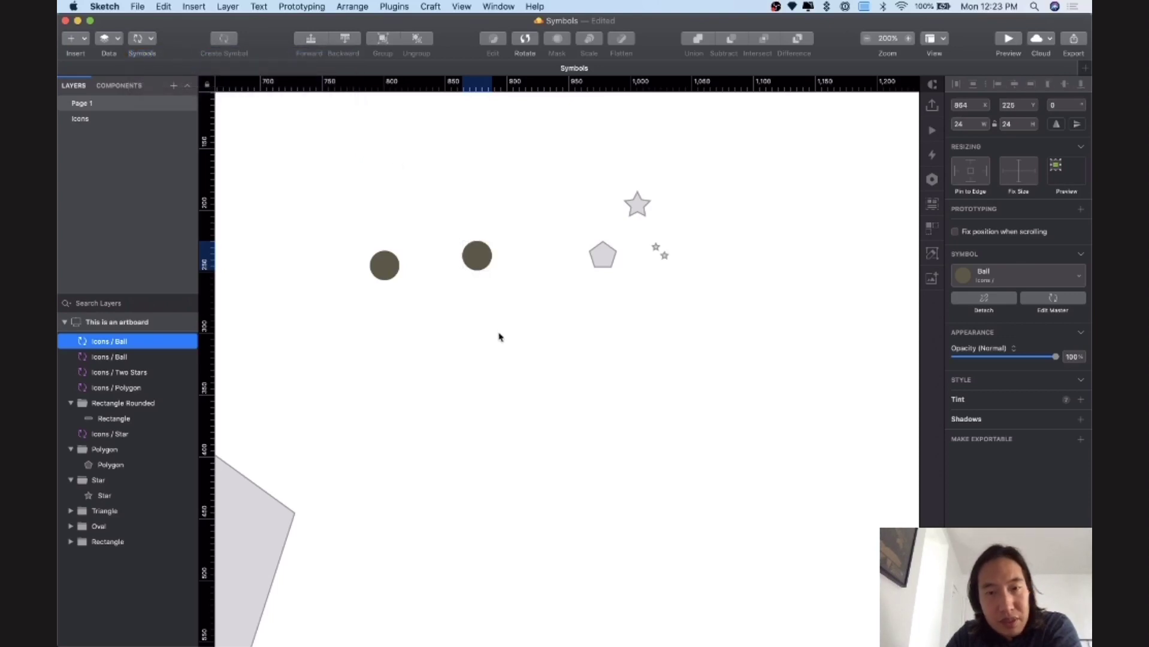
left_click(499, 335)
Step: Insert two Icons / Star instances on the artboard, at about (807, 300) and (1013, 292)
left_click(152, 38)
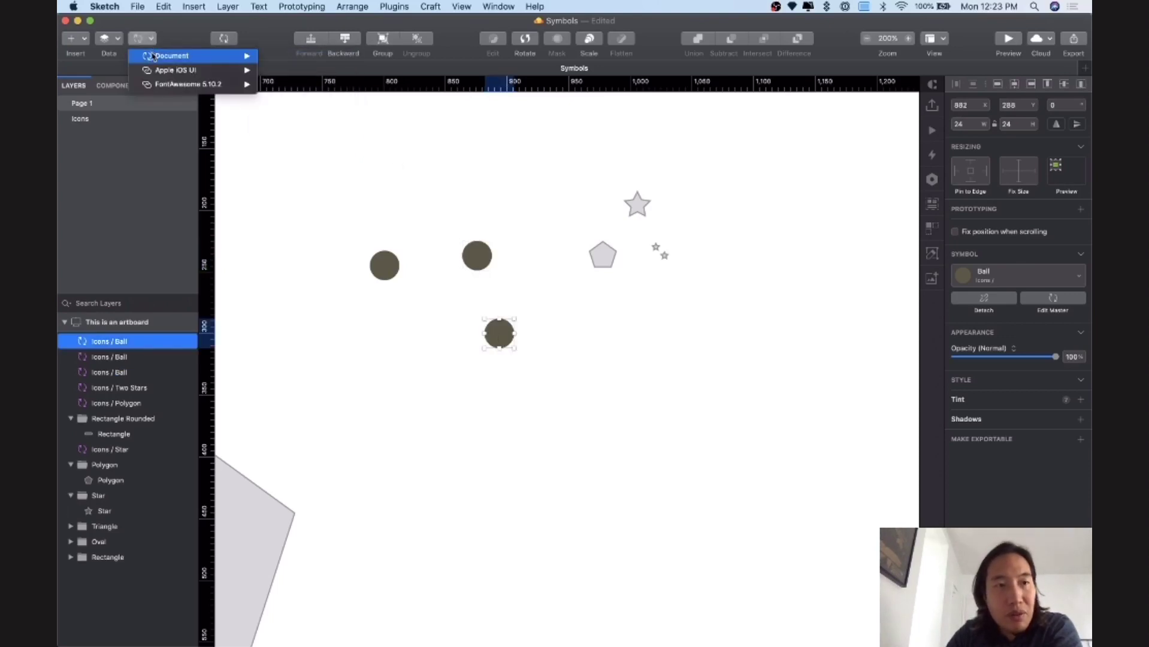
mouse_move(157, 54)
left_click(302, 95)
left_click(407, 348)
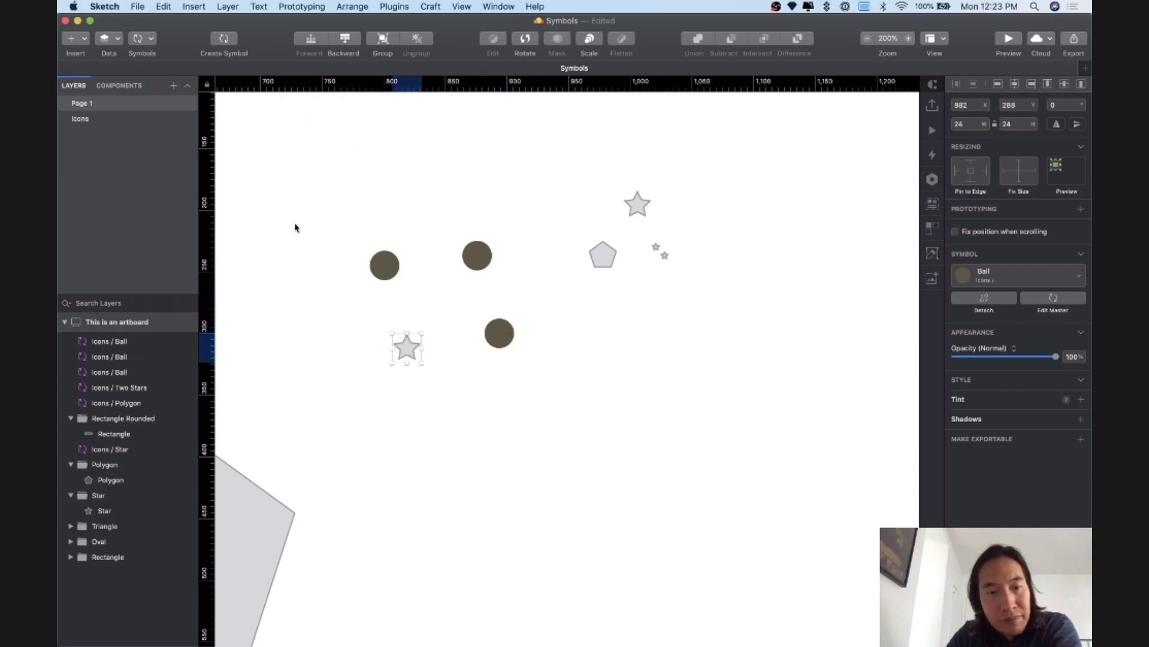
left_click(139, 39)
mouse_move(157, 56)
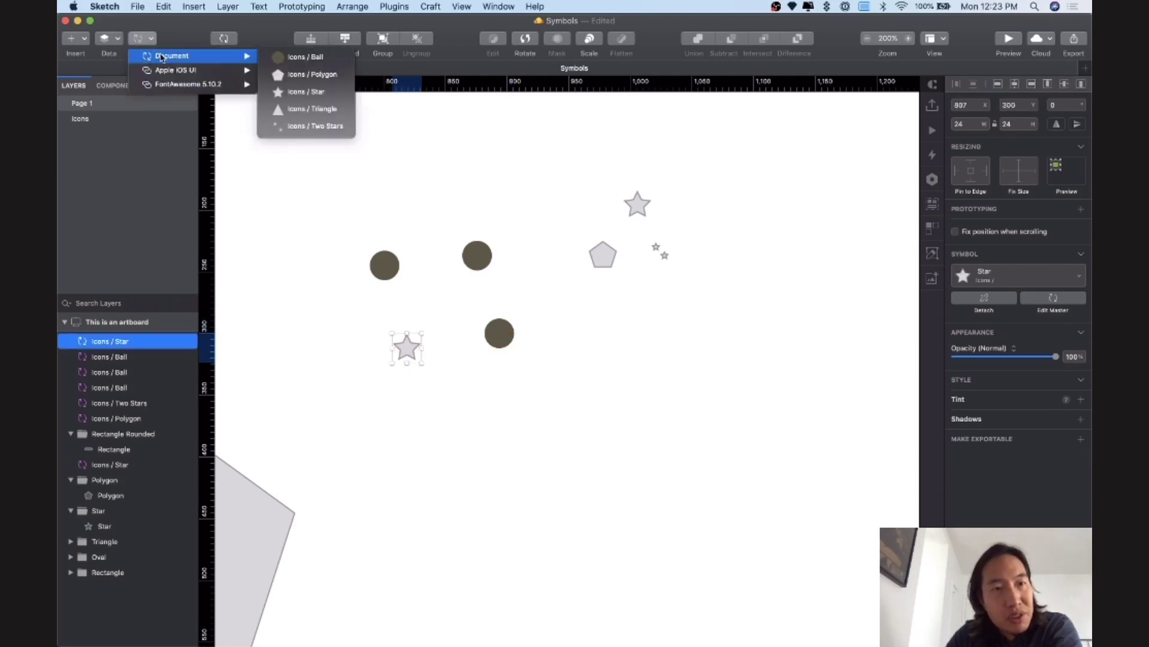
left_click(302, 96)
left_click(661, 338)
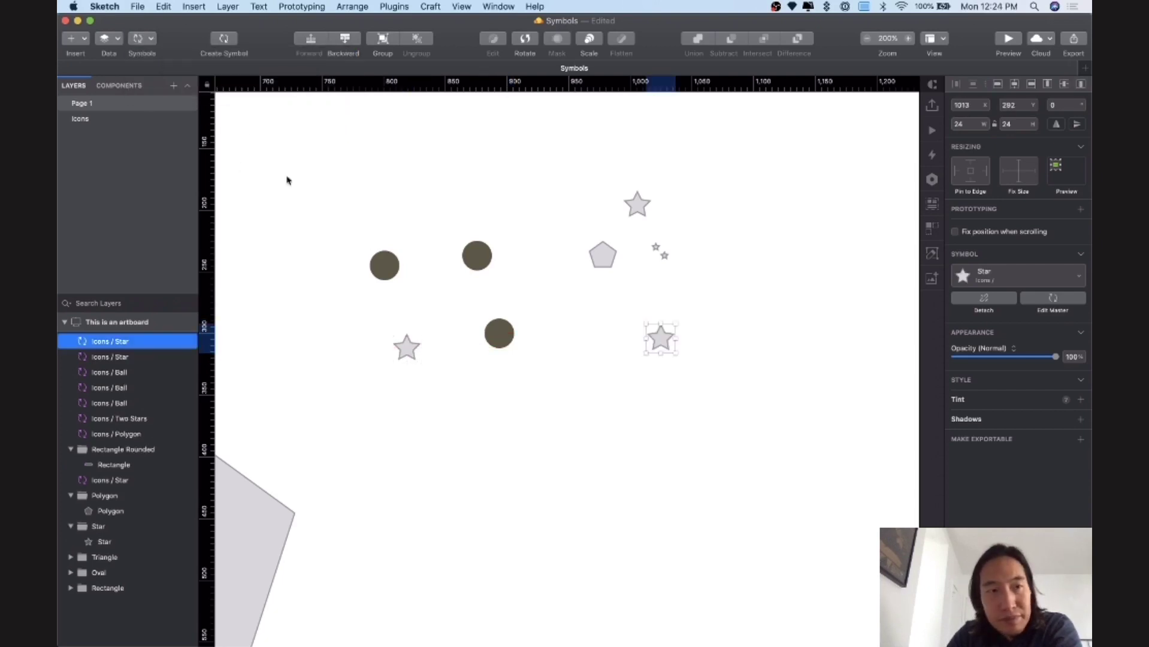
Step: Look through the document's available symbols without inserting one
left_click(154, 41)
mouse_move(180, 55)
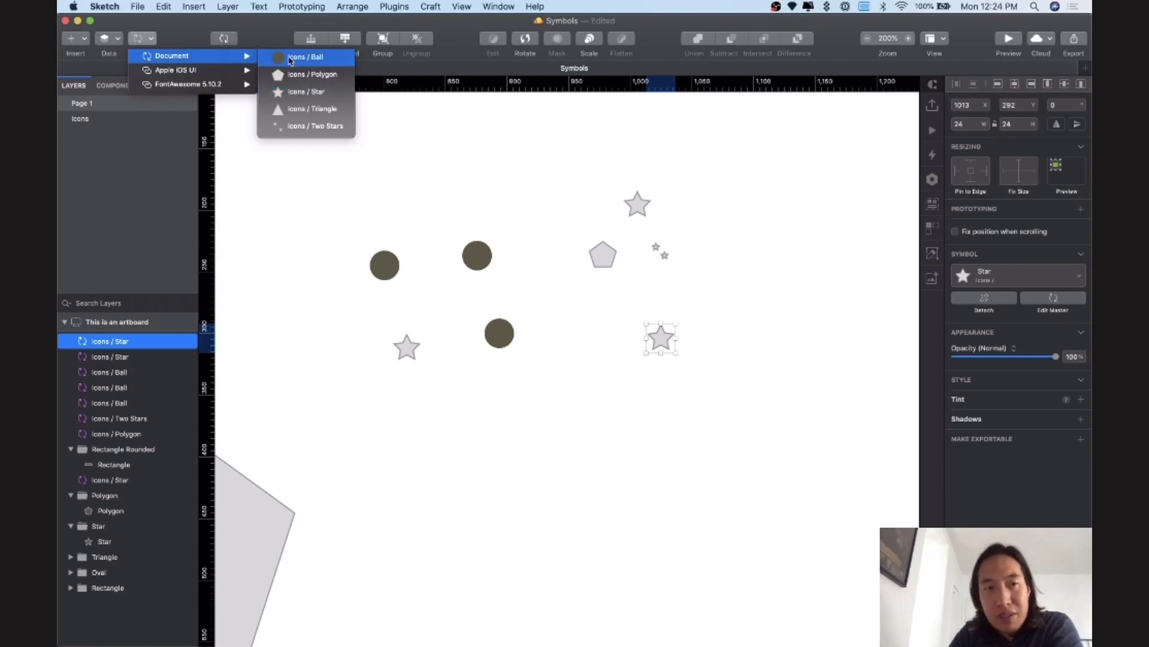
left_click(305, 204)
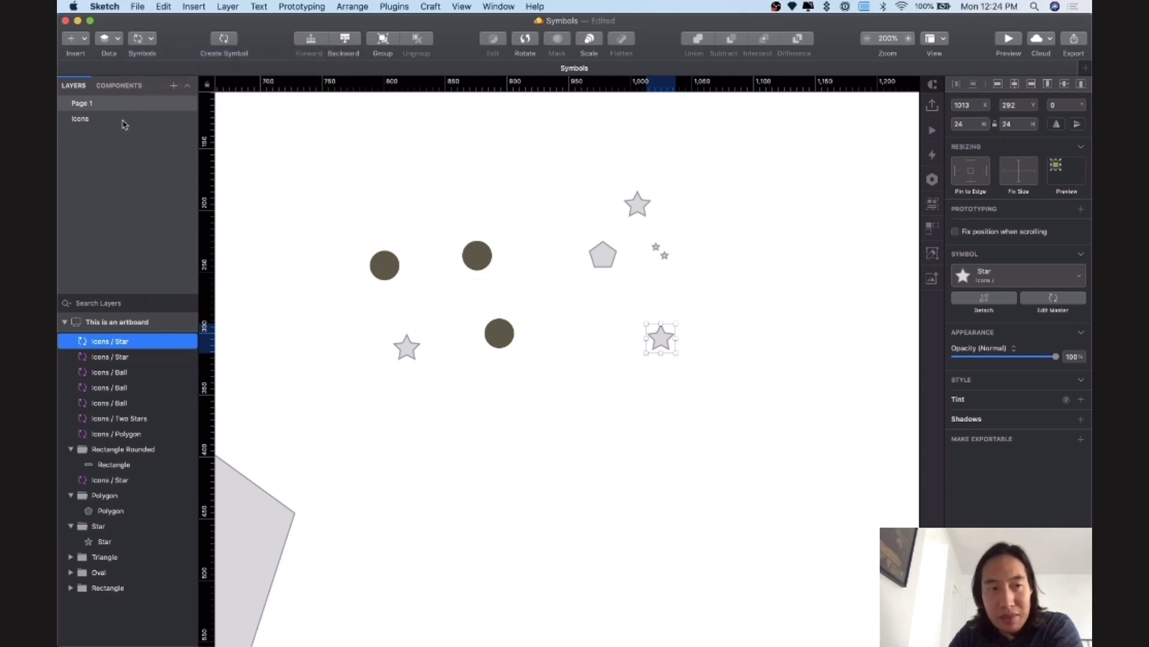
Step: On the Icons page, remove the border from the star in the Icons / Star symbol
left_click(120, 119)
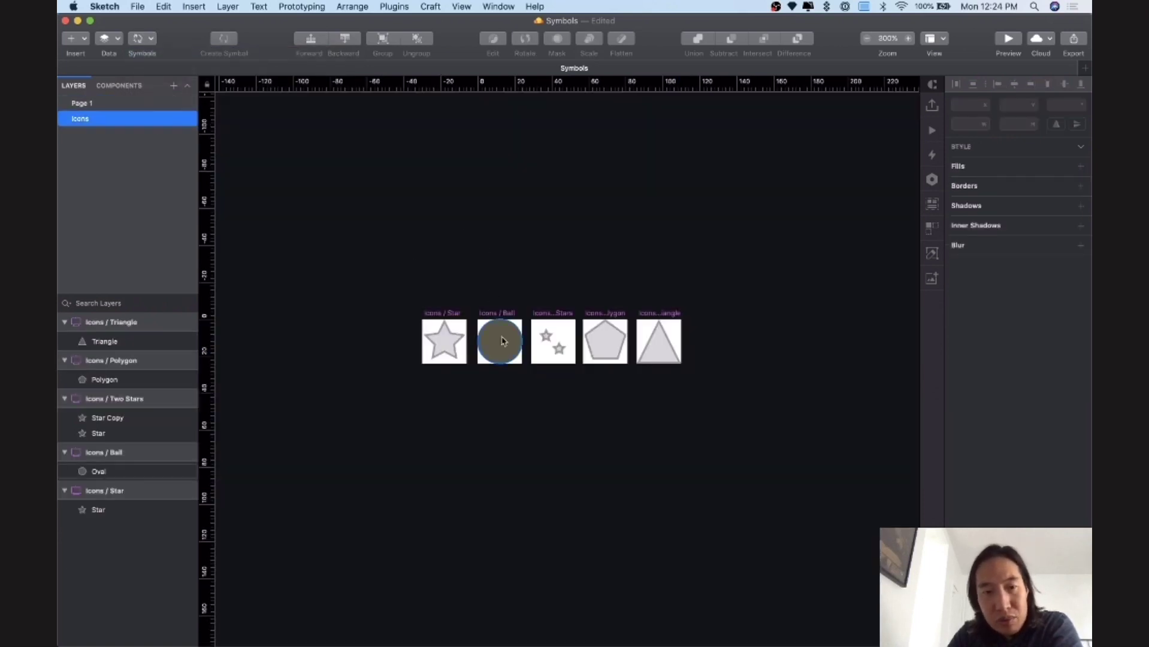
left_click(444, 340)
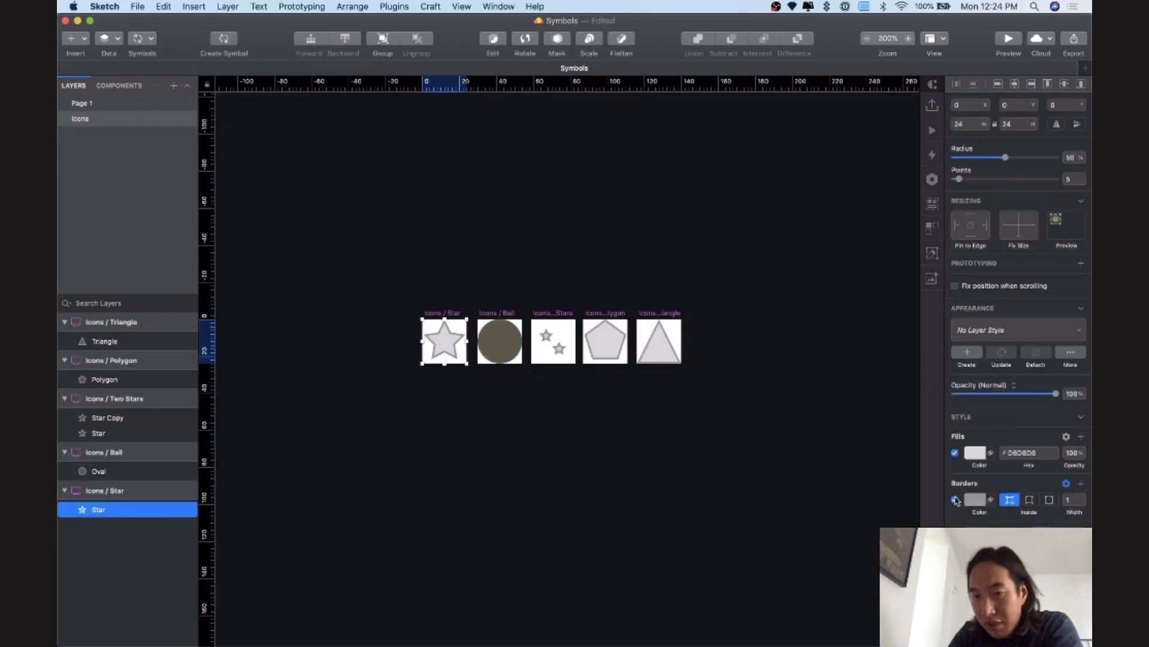
left_click(956, 500)
left_click(1051, 484)
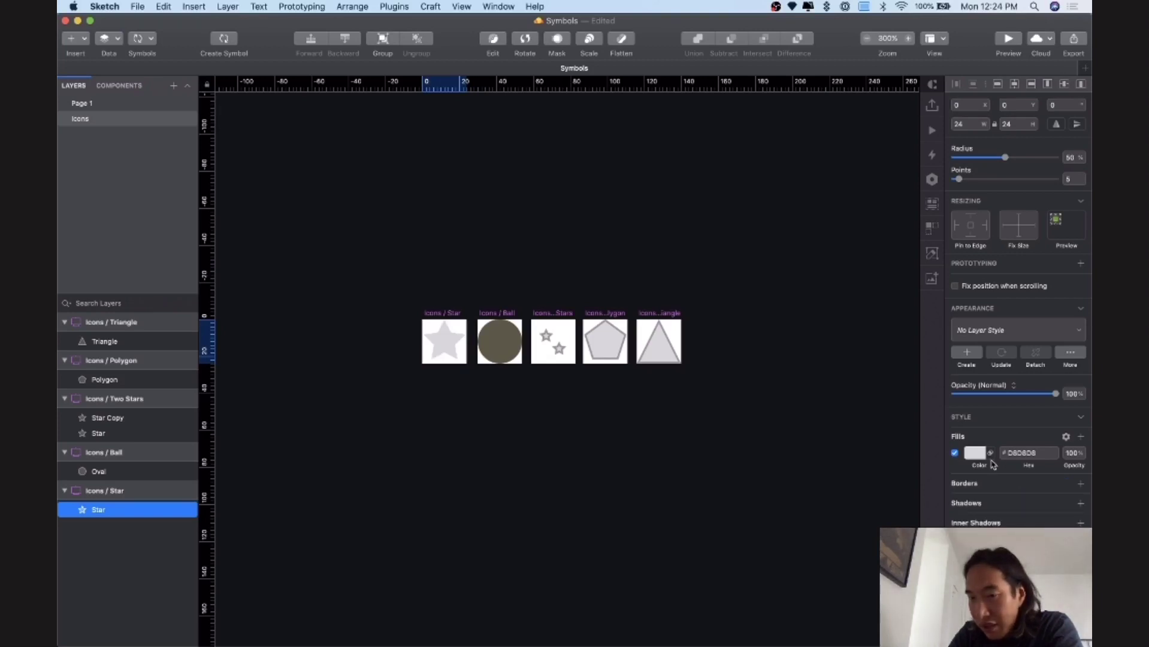
Step: Change the fill of the star in Icons / Star to bright yellow
left_click(975, 454)
left_click(1023, 519)
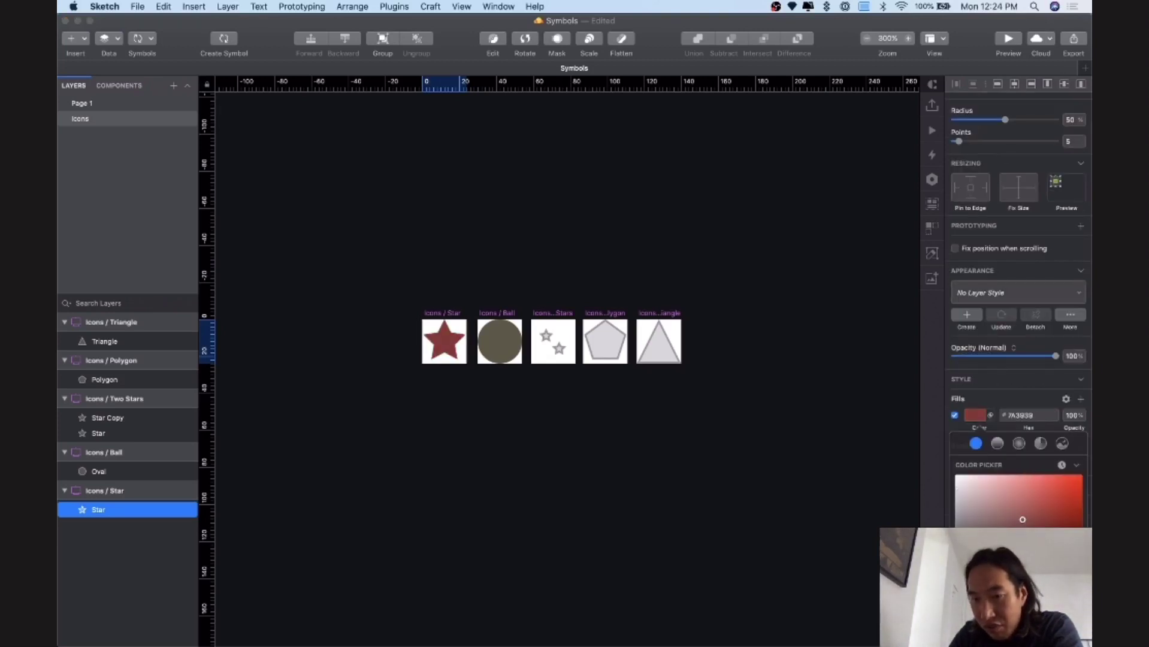
left_click(976, 570)
left_click(1066, 495)
left_click_drag(1069, 495, 1082, 475)
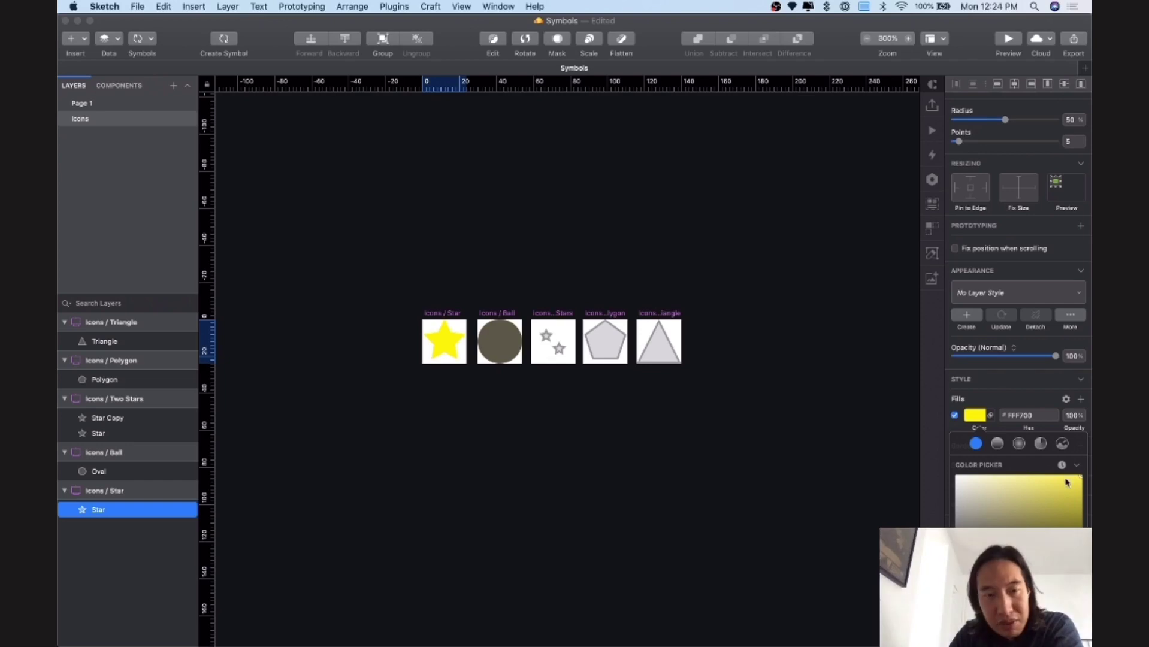
Step: Fill the Star Copy layer in Icons / Two Stars with red A14E4E and turn off its border
left_click(561, 352)
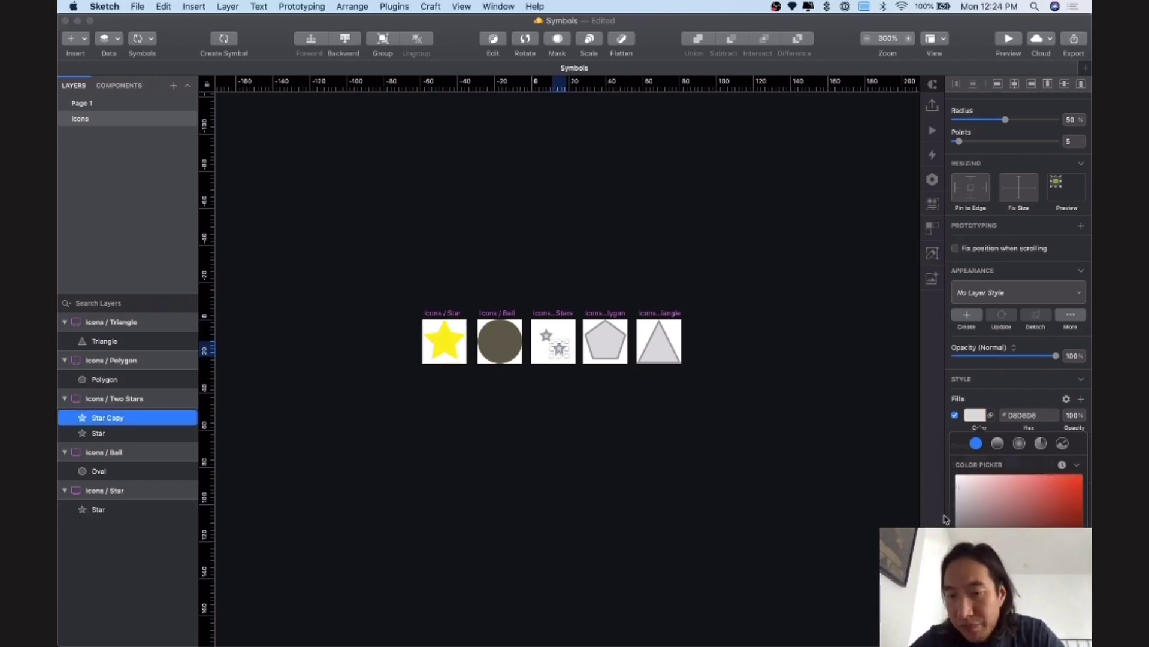
left_click_drag(1002, 523, 1021, 507)
left_click(1031, 415)
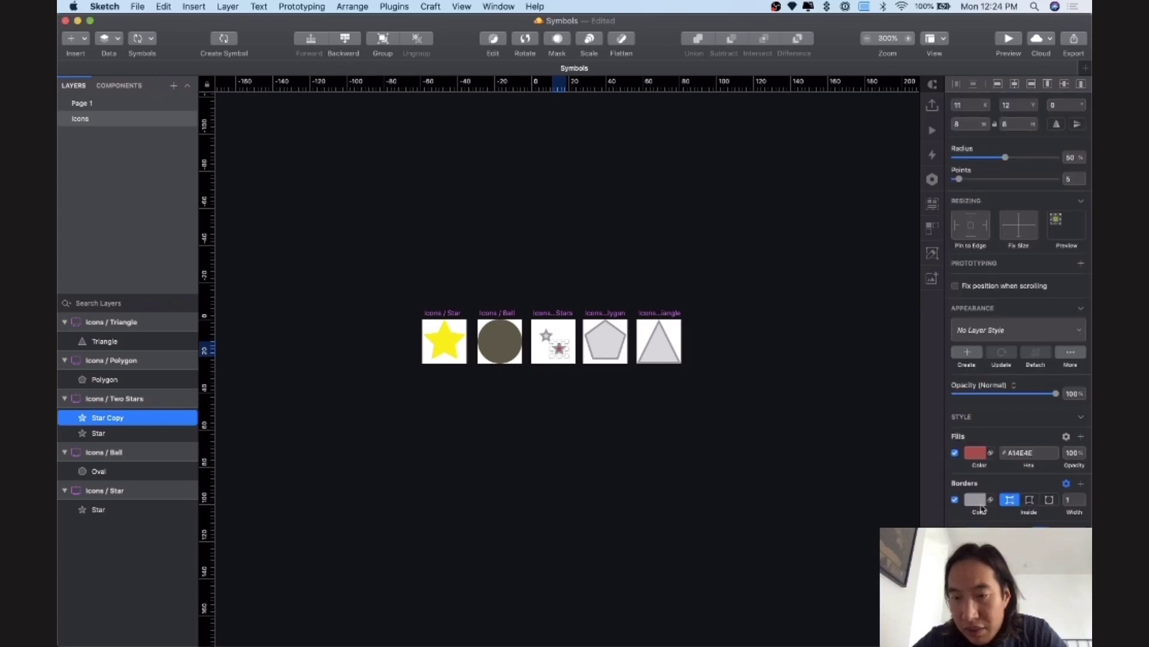
left_click(956, 501)
Step: Turn off the border of the other star in Icons / Two Stars and fill it with blue 2C4BBB
left_click(546, 335)
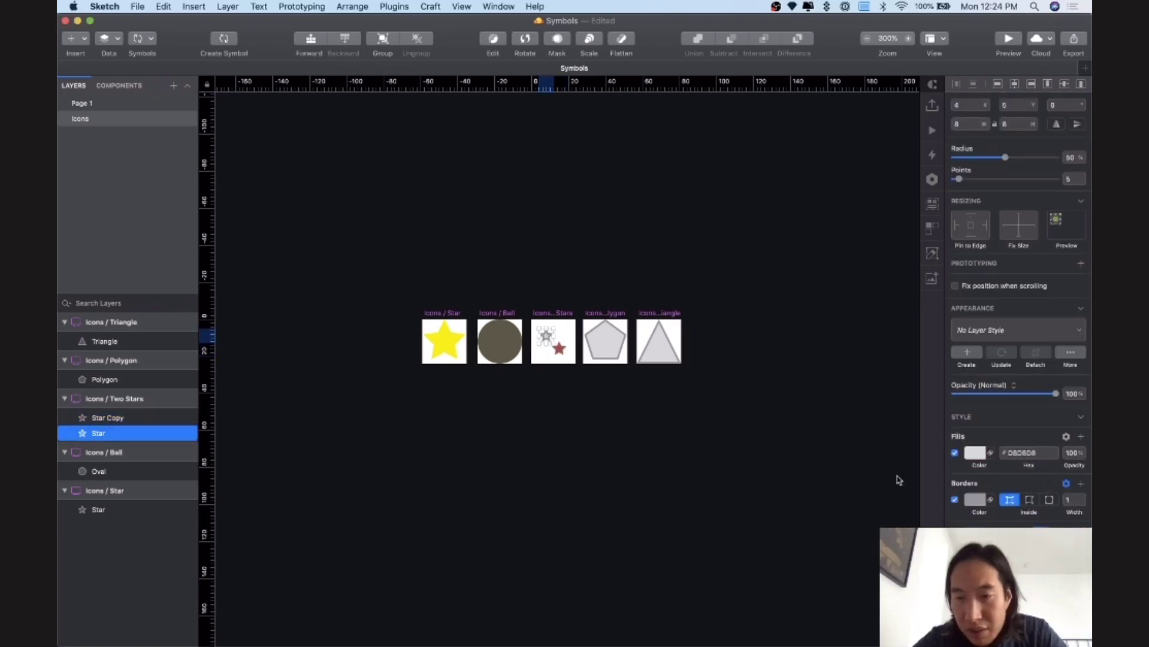
left_click(955, 501)
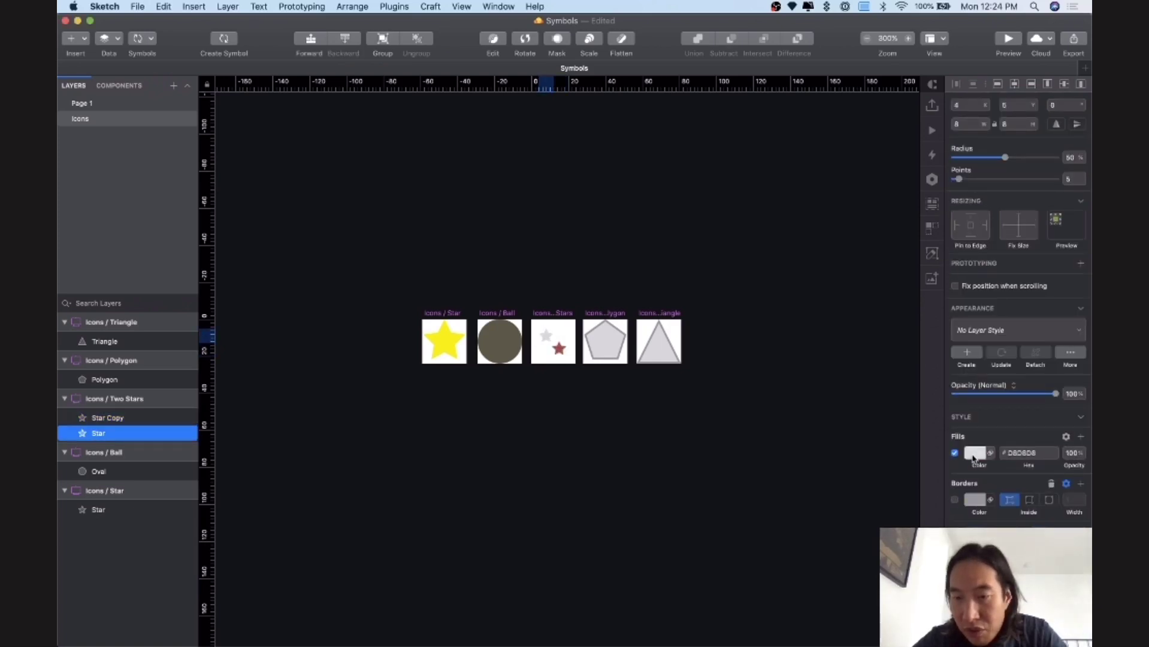
left_click(973, 453)
left_click(1040, 511)
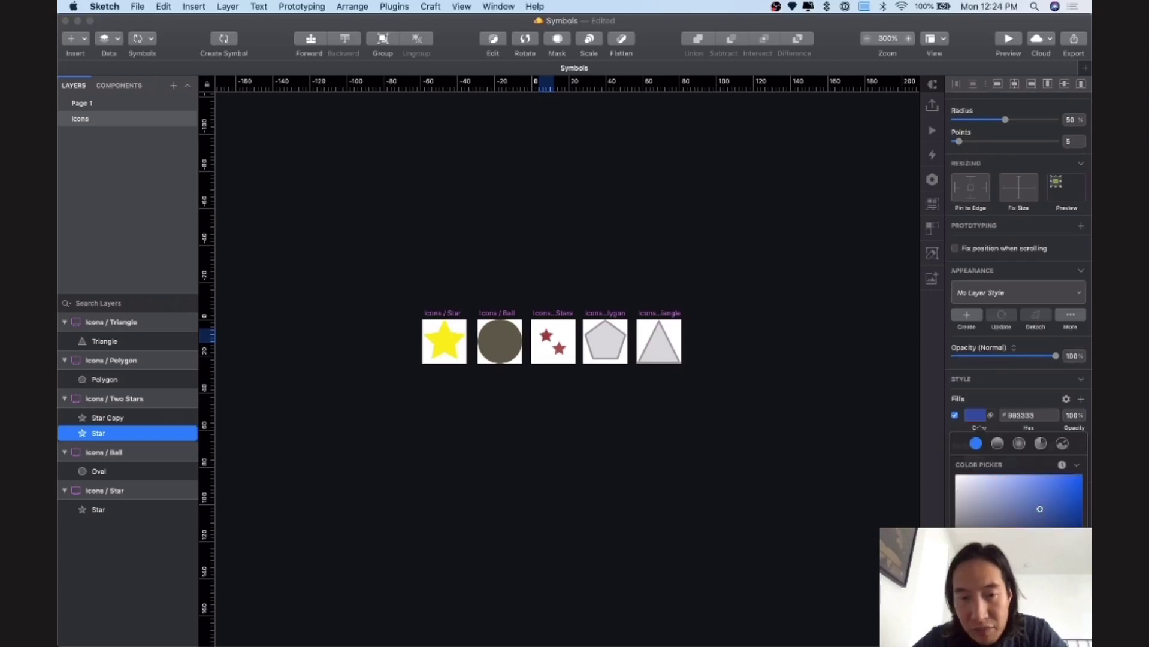
left_click(620, 348)
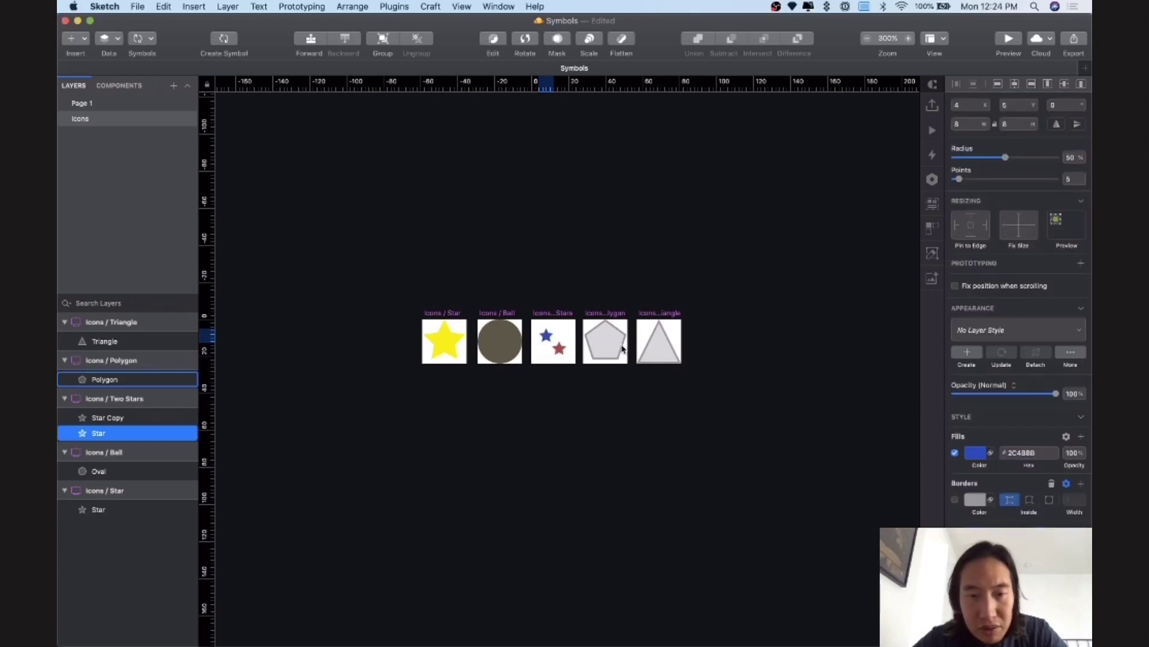
Step: Return to Page 1 to check how the symbol instances reflect the edited masters
left_click(490, 251)
left_click(122, 104)
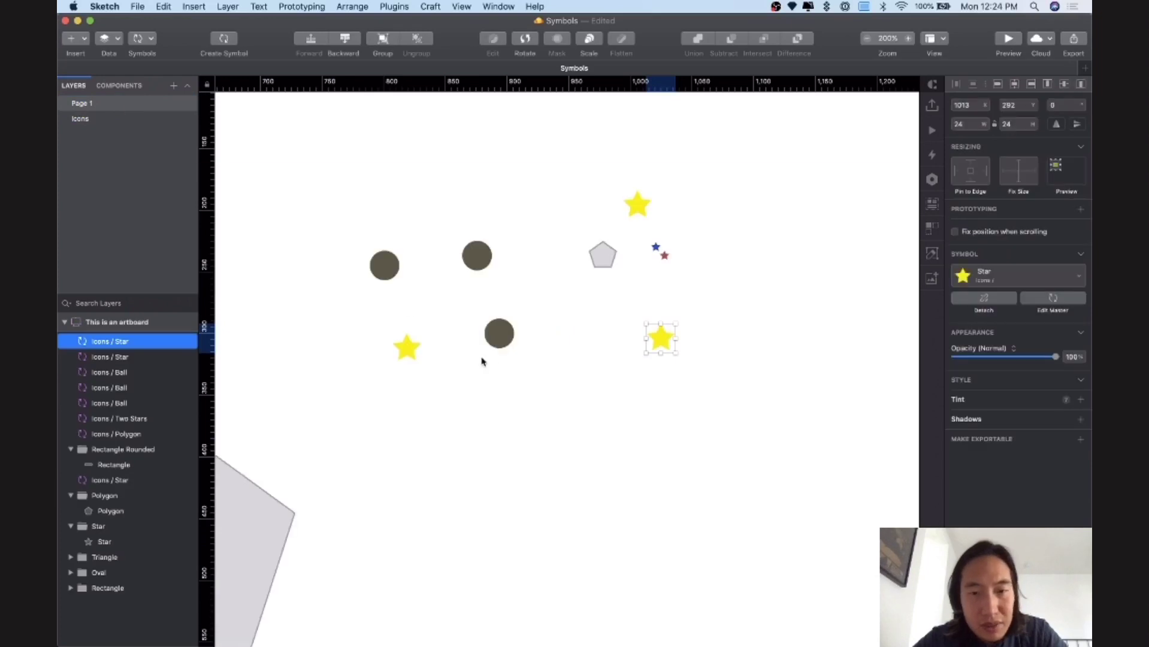
Step: Move the right-hand yellow star instance slightly up and right, and the star near the balls down to about X 922, Y 353
left_click(595, 402)
left_click(676, 348)
left_click_drag(676, 348, 689, 327)
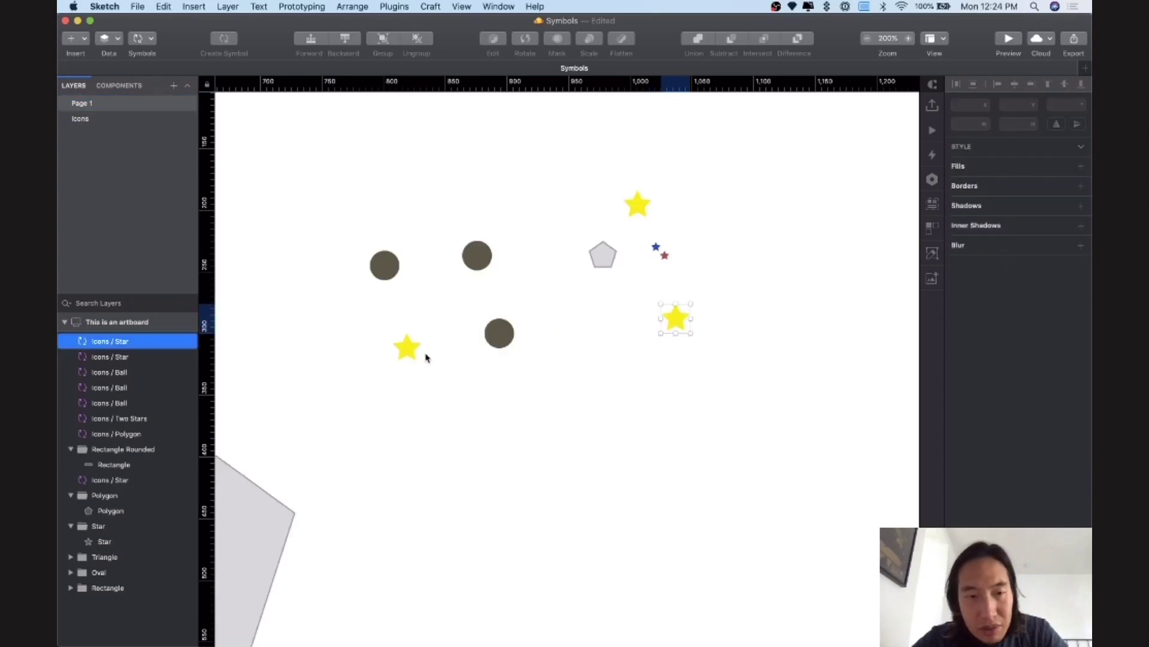
left_click(422, 352)
left_click_drag(421, 352, 562, 419)
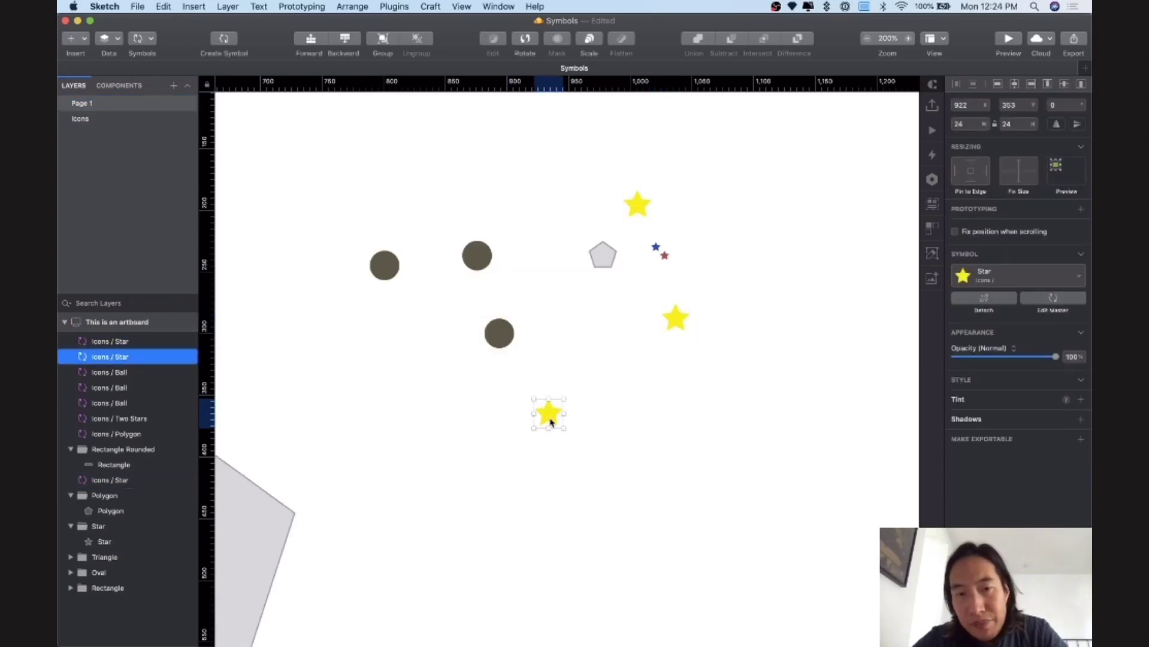
Step: Reposition the three ball instances to about X 878, Y 213; X 854, Y 280; and X 782, Y 256
left_click_drag(477, 254, 495, 241)
left_click_drag(496, 332, 462, 323)
left_click_drag(385, 265, 376, 294)
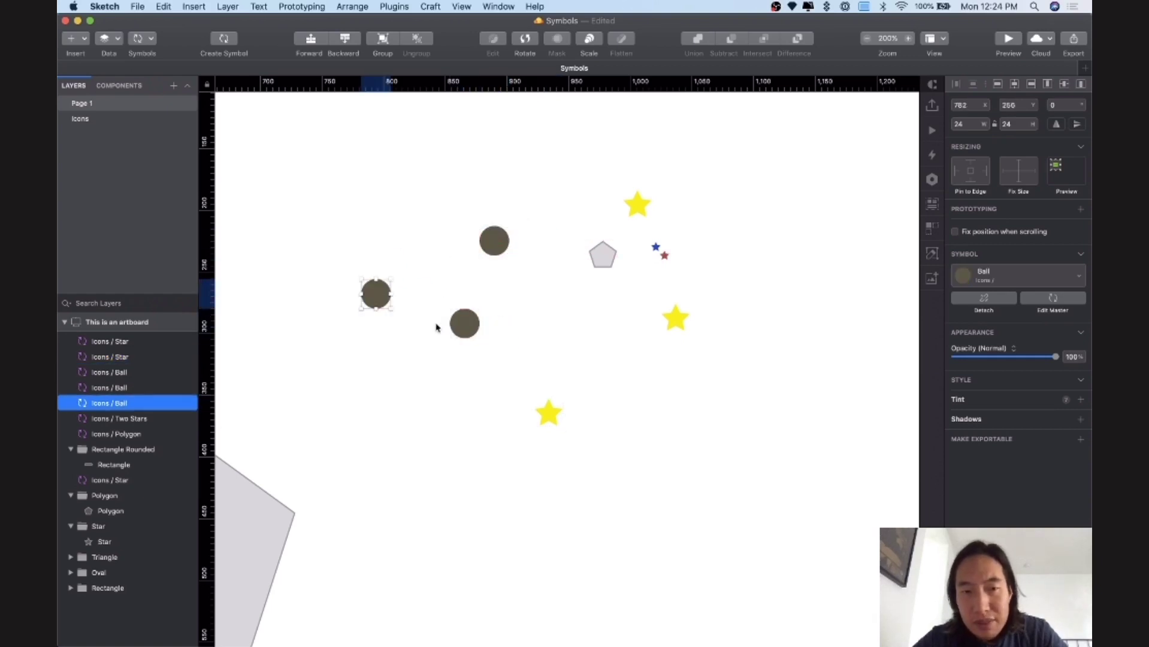
Step: Select the ball instances on the artboard and their Icons / Ball layers to check which layer belongs to which ball
left_click(477, 325)
left_click(496, 261)
left_click(377, 293)
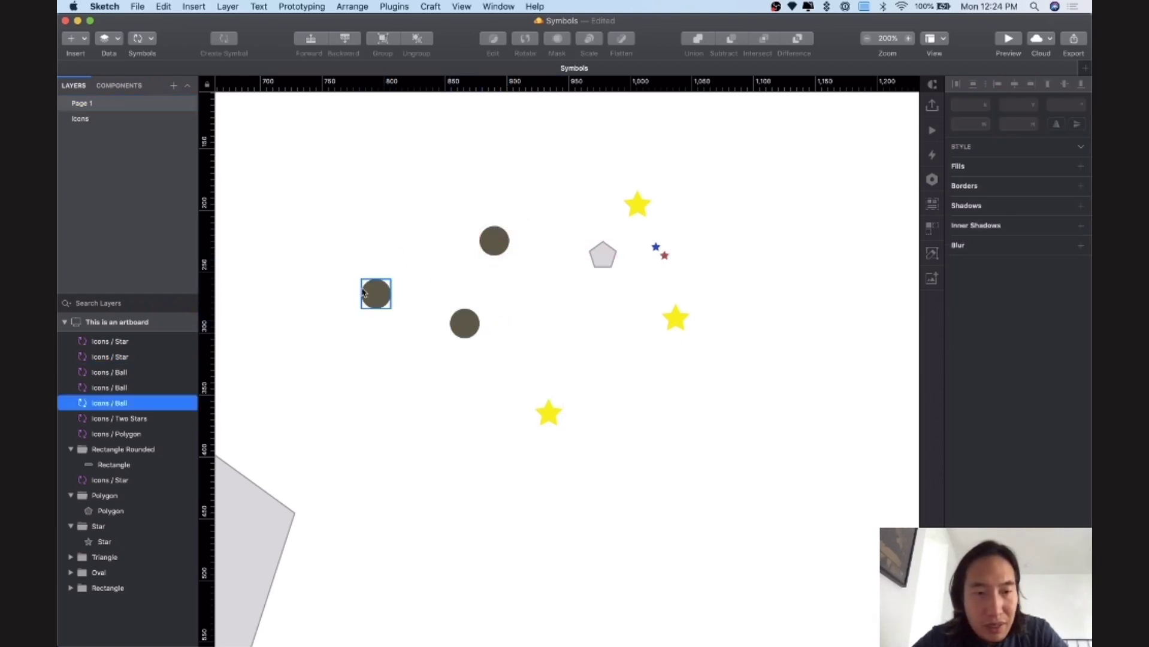
left_click(479, 249)
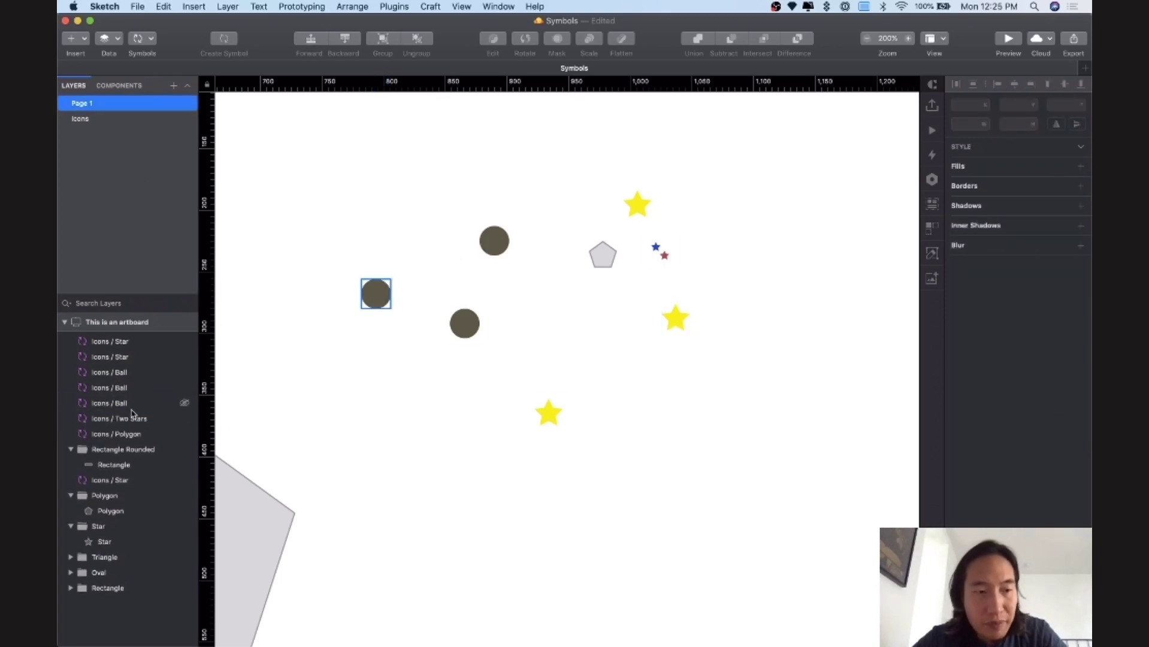
left_click(126, 404)
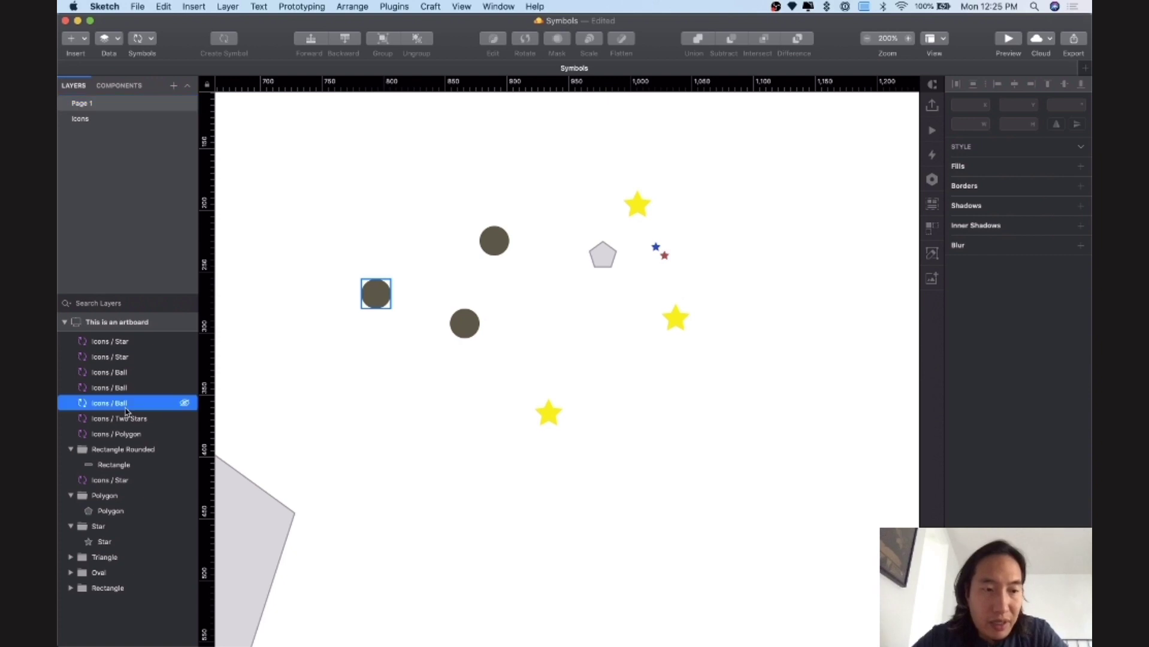
left_click(128, 387)
left_click(130, 372)
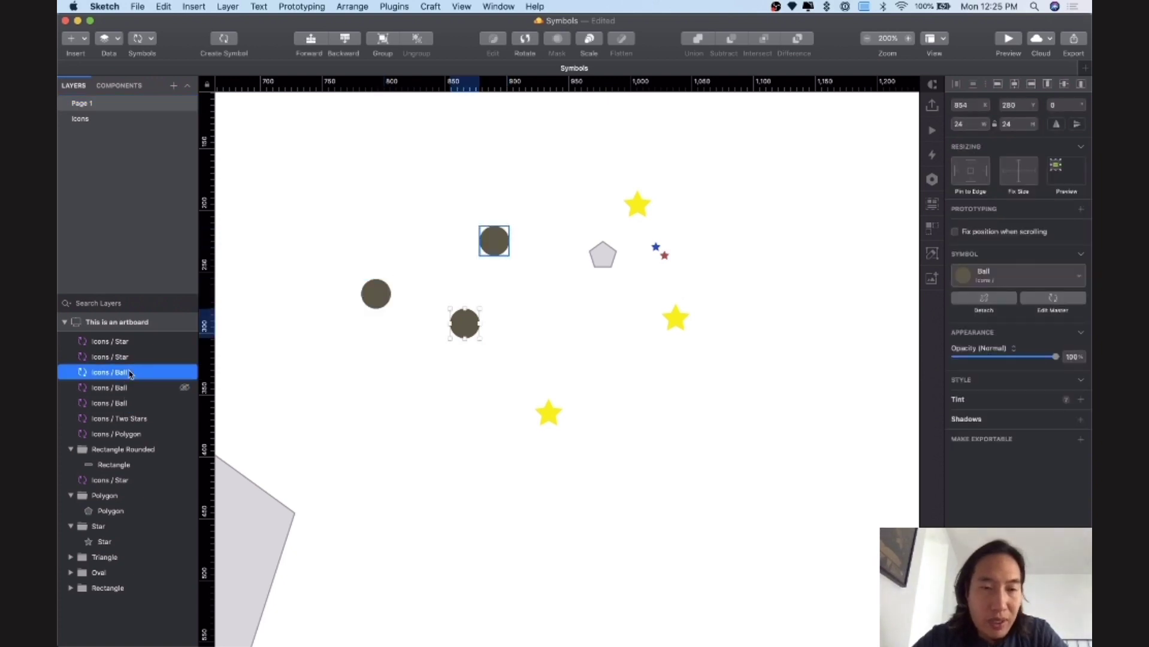
Step: Rename the layer of the lowest ball instance as Ball 1
double_click(116, 372)
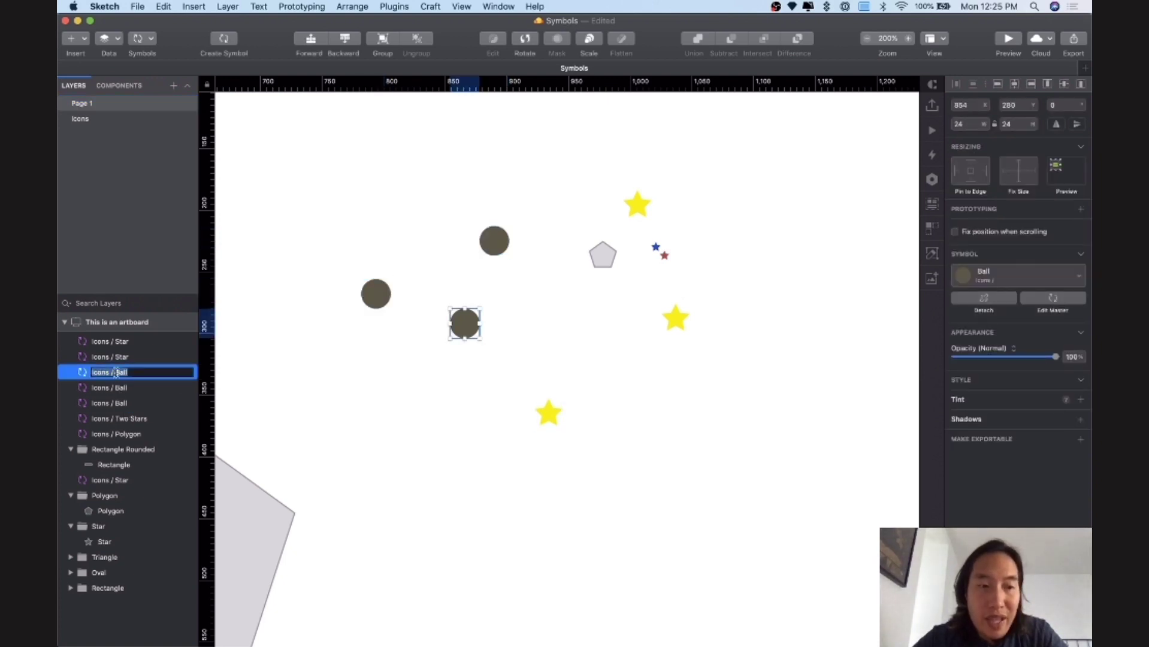
type("Bal")
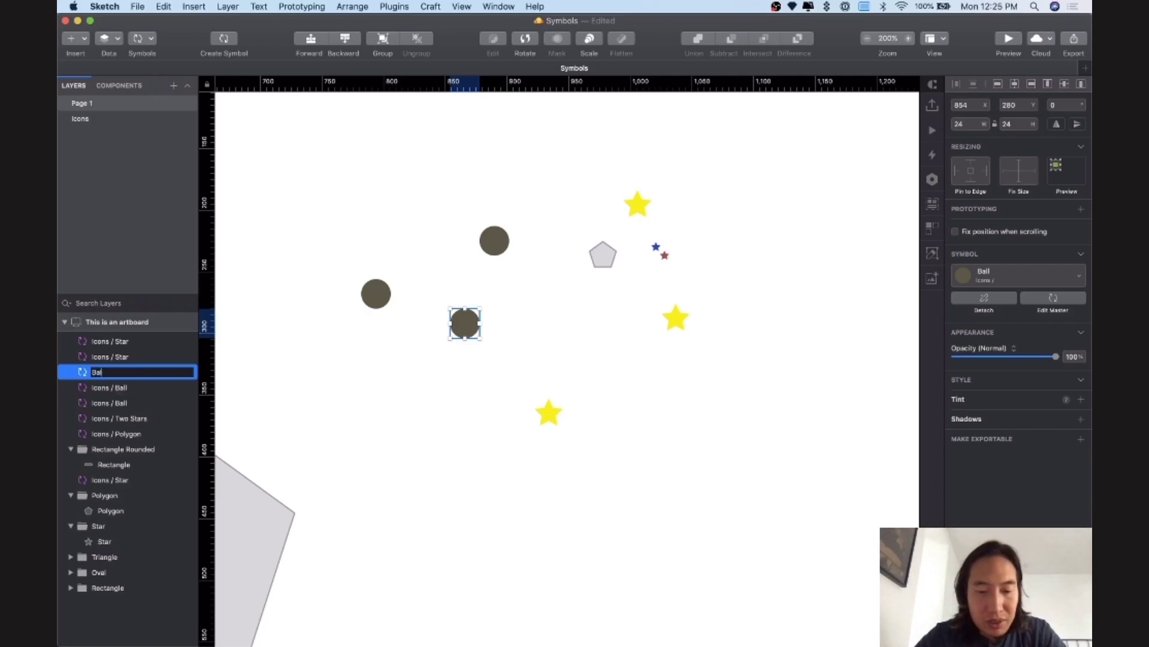
type("l 1")
key("Return")
Step: Rename the layer of the uppermost ball instance as Ball 2
left_click(120, 388)
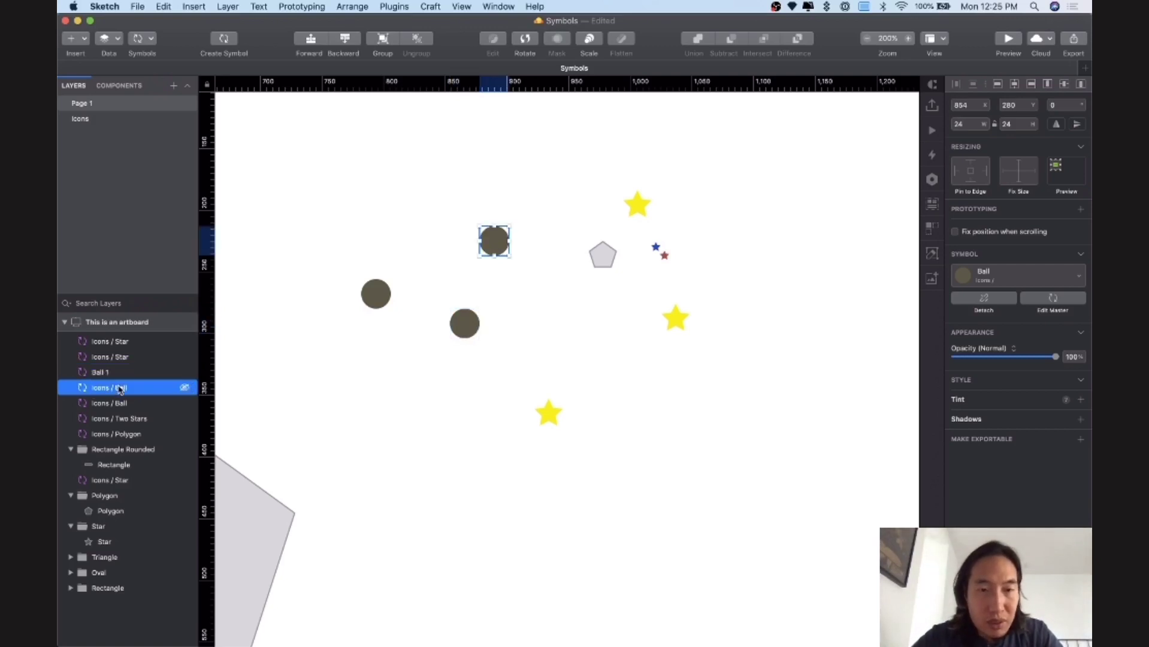
double_click(120, 388)
type("Ball")
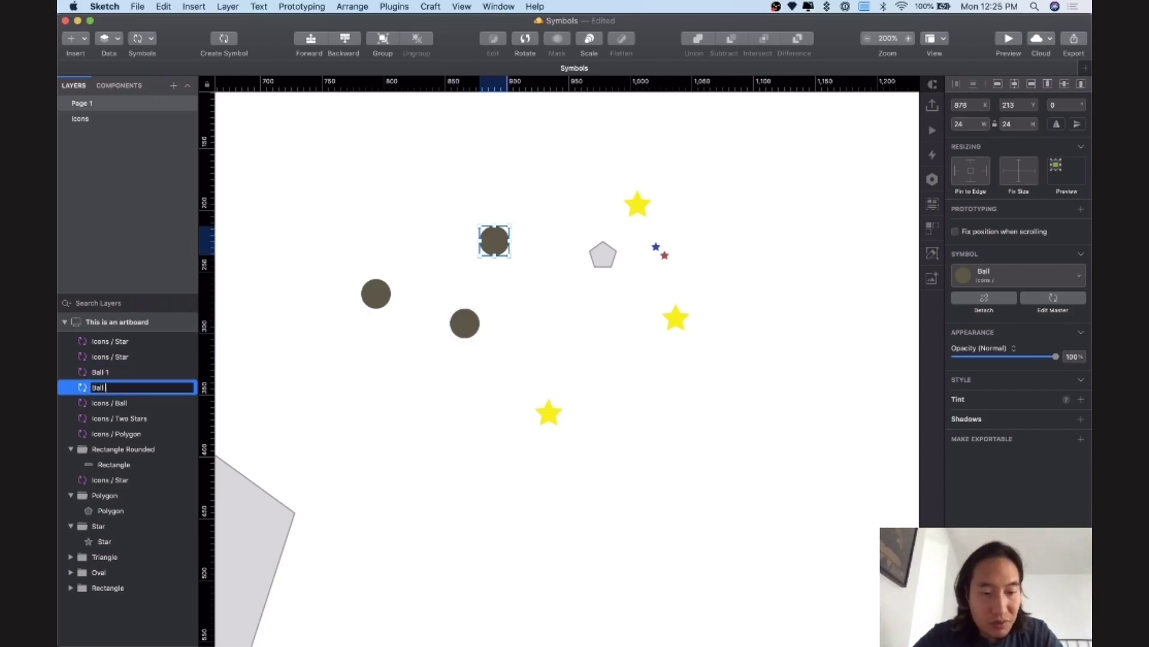
type(" 2")
key("Return")
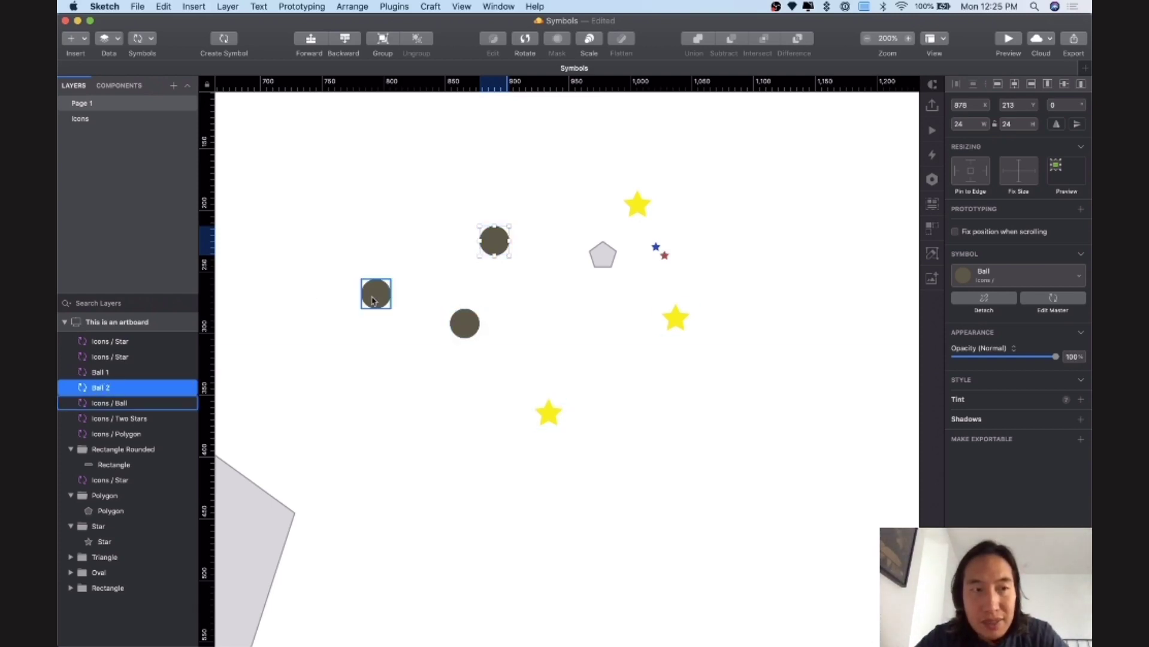
Step: Select all the symbol masters on the Icons page and examine them up close
left_click(116, 120)
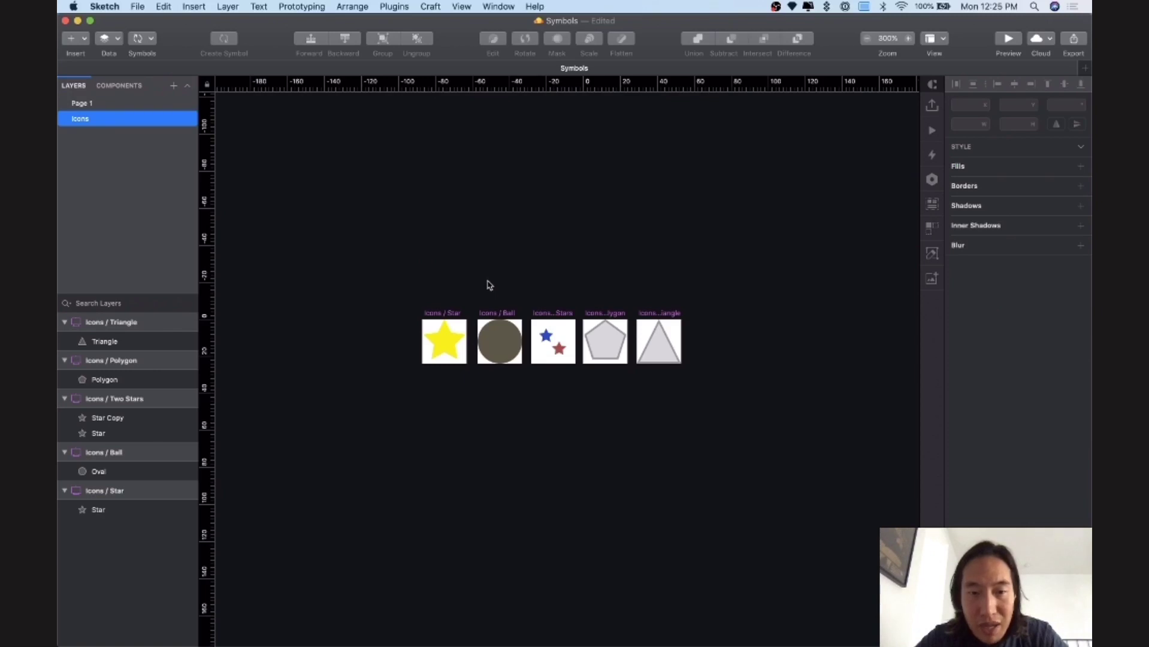
left_click_drag(377, 305, 737, 398)
key("super+plus")
key("super+plus")
scroll(571, 344, "left", 4)
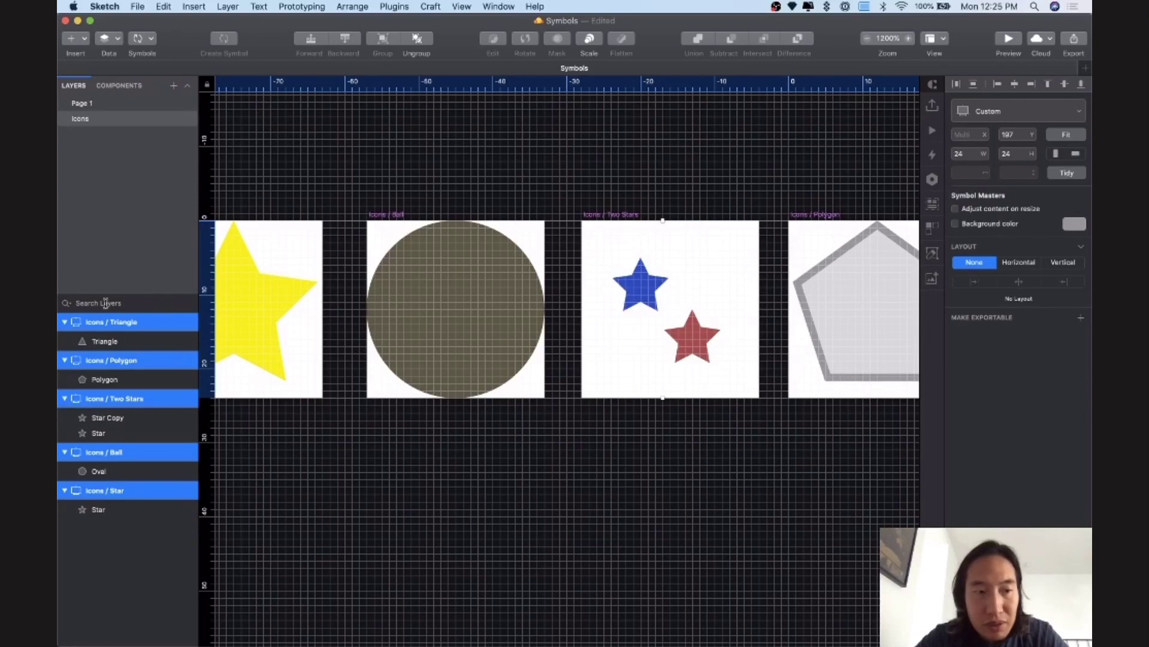
Step: Back on Page 1, check the Two Stars and Star instances, and move the lowest yellow star to about X 960, Y 356
left_click(83, 104)
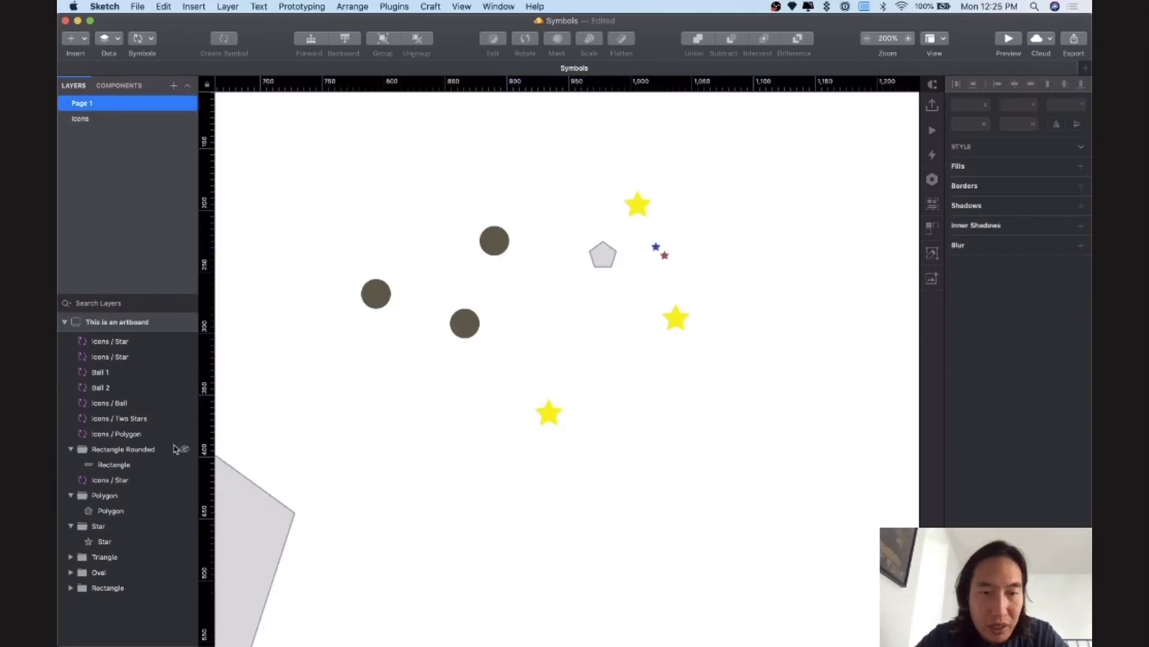
left_click(132, 415)
left_click(131, 415)
left_click(111, 340)
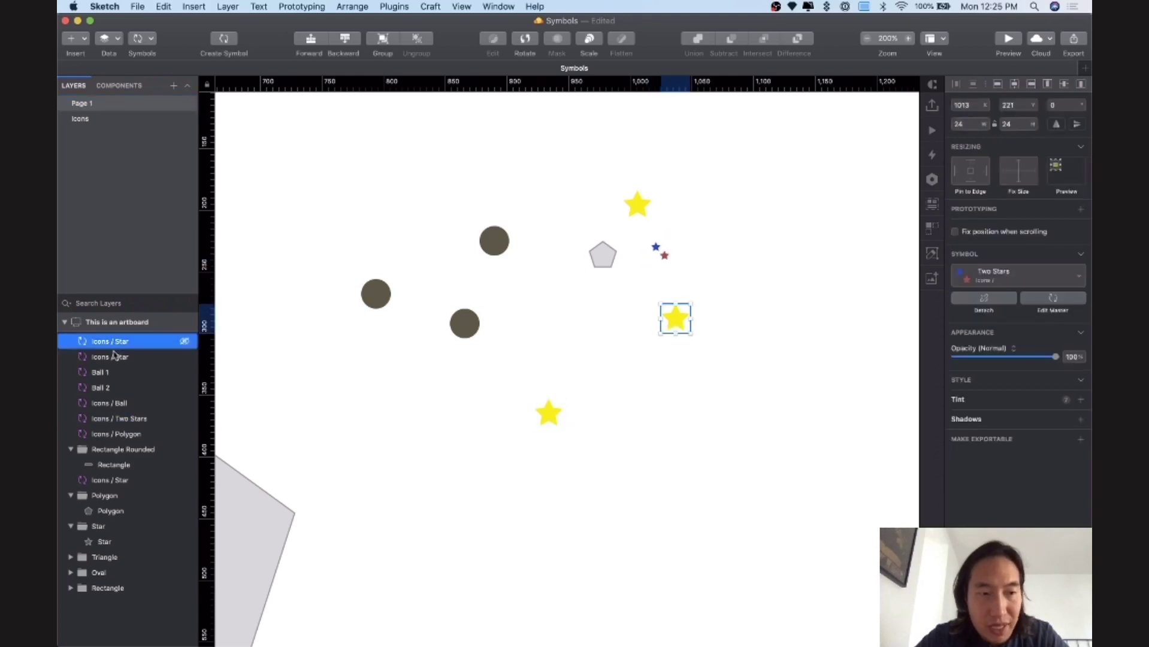
left_click(110, 356)
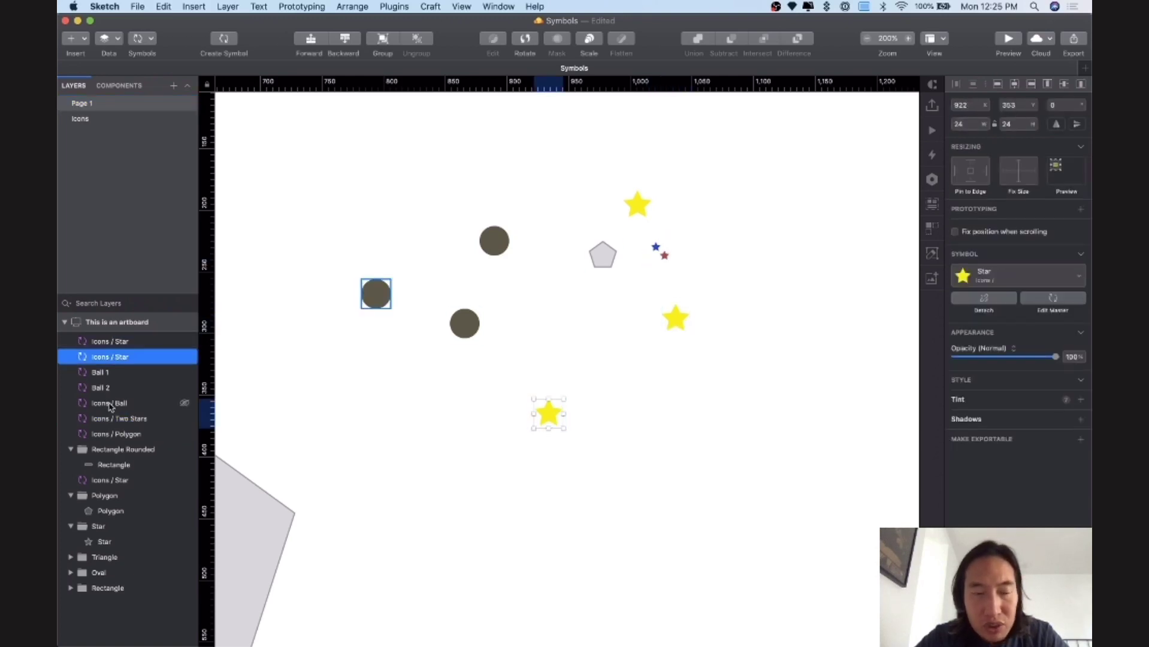
left_click_drag(549, 422, 595, 423)
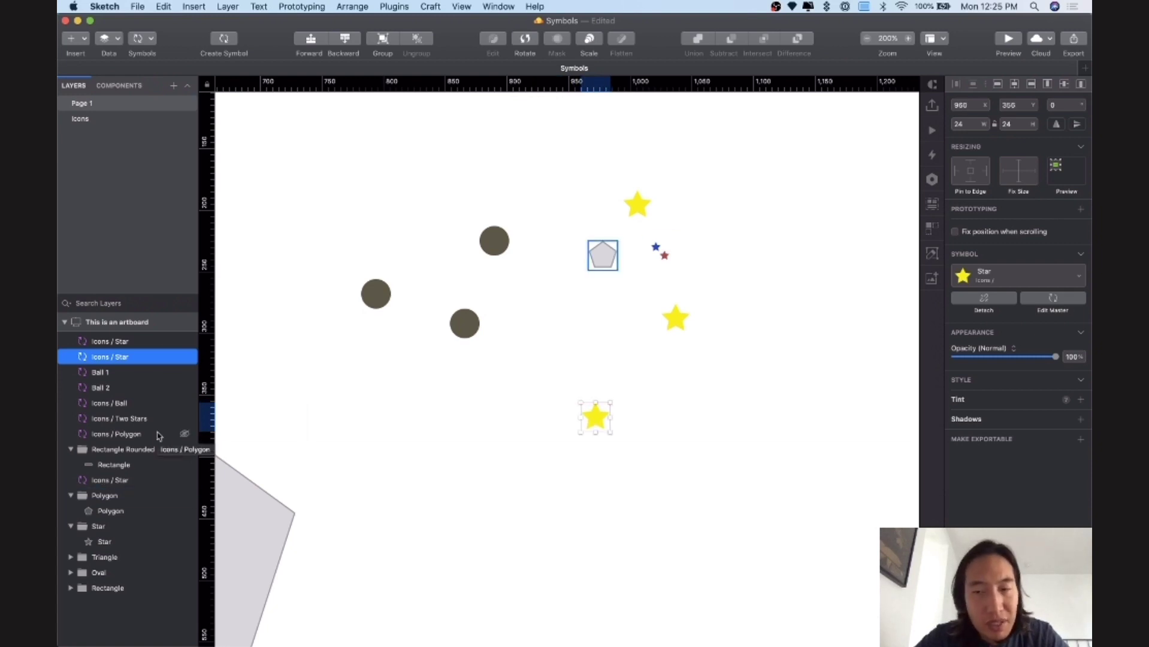
Step: Return to the Icons page, deselect the symbol masters and look over the whole row
left_click(107, 121)
key("super+minus")
key("super+minus")
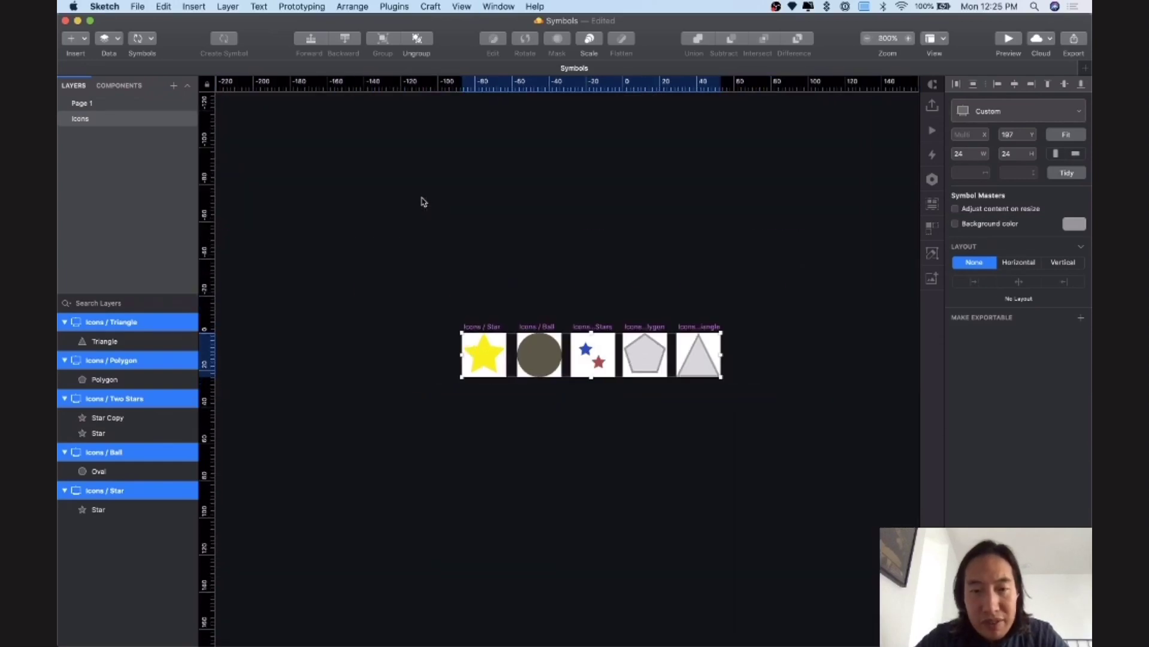
left_click(508, 218)
key("super+plus")
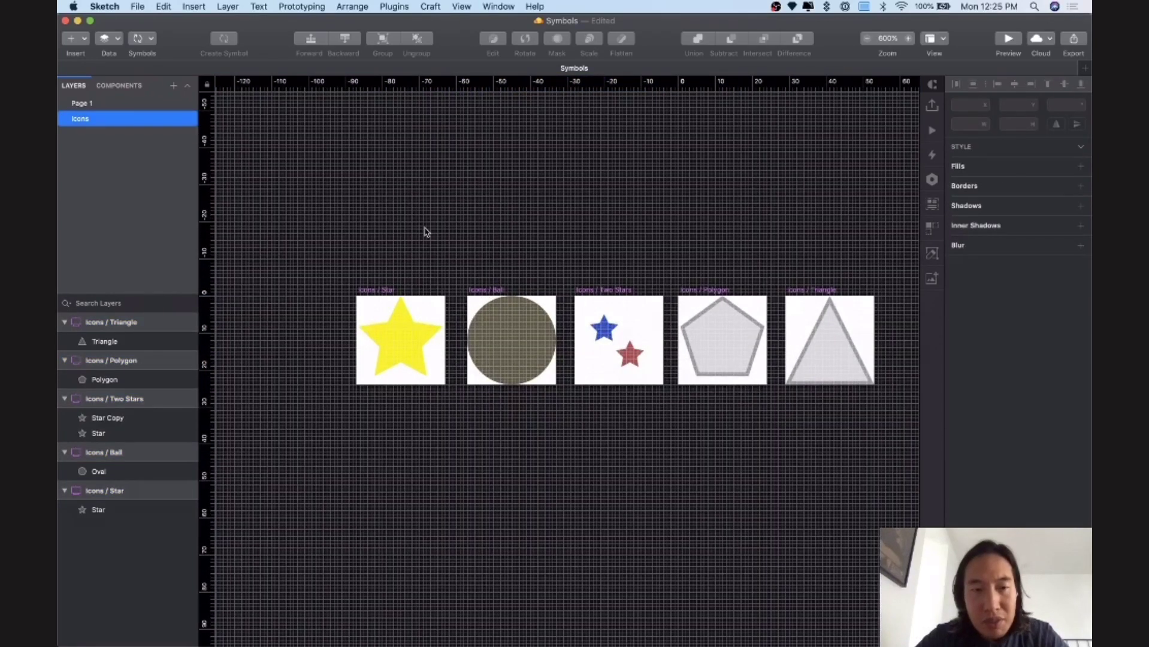
scroll(425, 234, "right", 2)
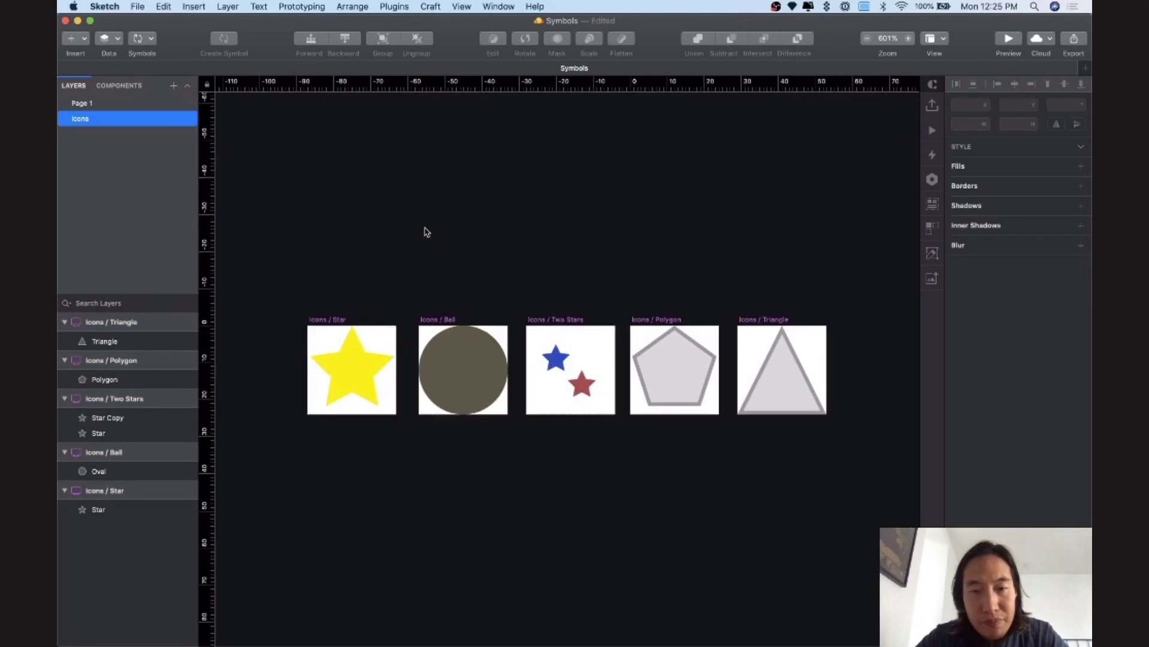
Step: Back on Page 1, move the right-hand yellow star instance down-left and the pentagon instance down-right
left_click(82, 103)
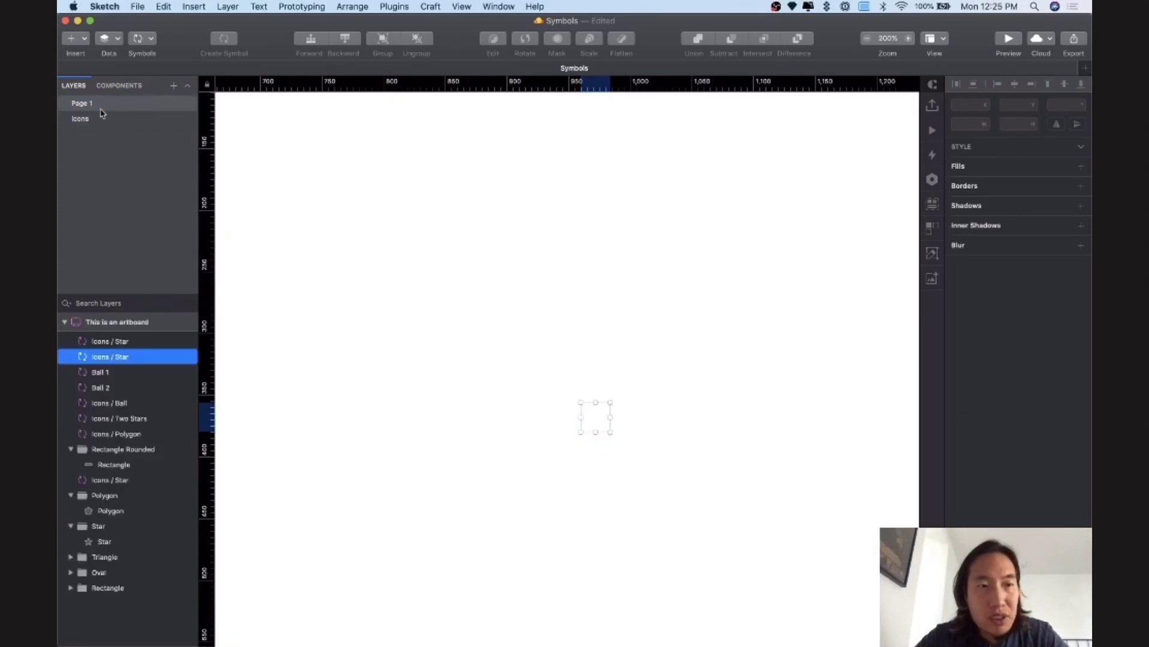
left_click_drag(295, 223, 619, 456)
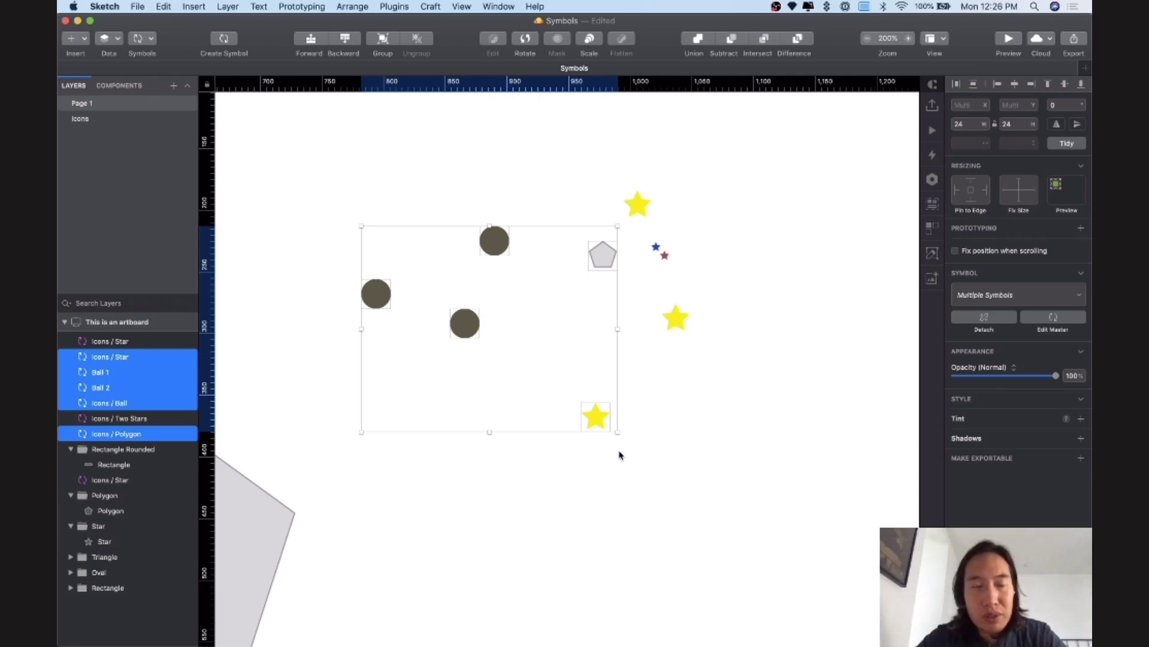
left_click(659, 441)
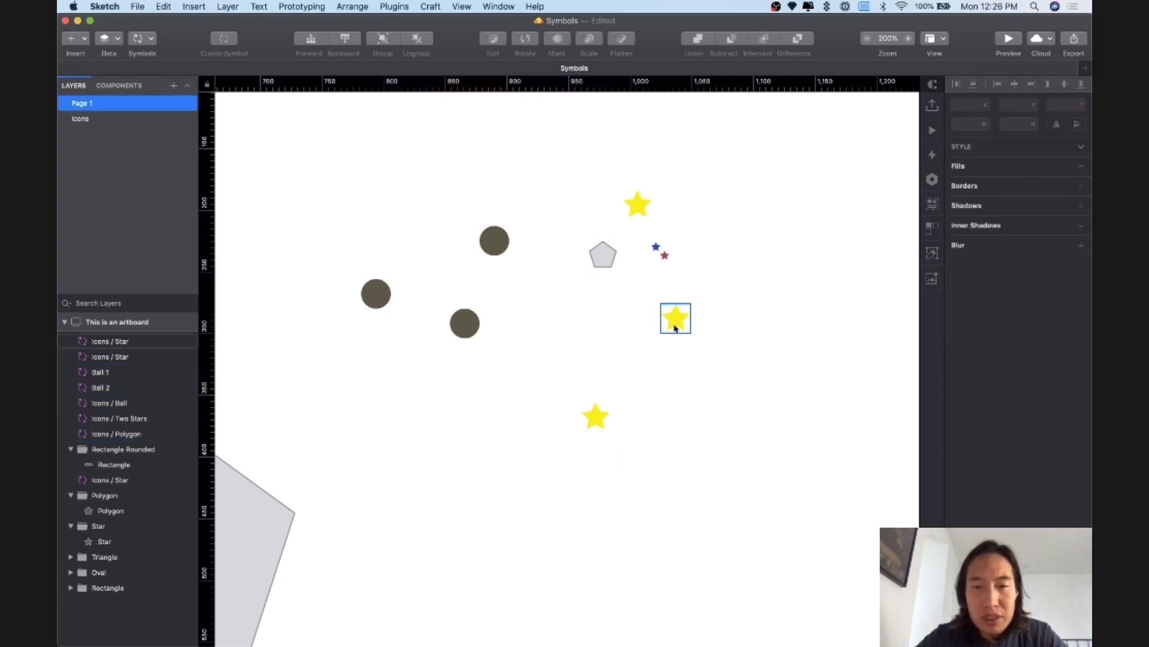
left_click_drag(675, 320, 612, 343)
left_click(611, 264)
left_click_drag(619, 262, 669, 293)
left_click(711, 286)
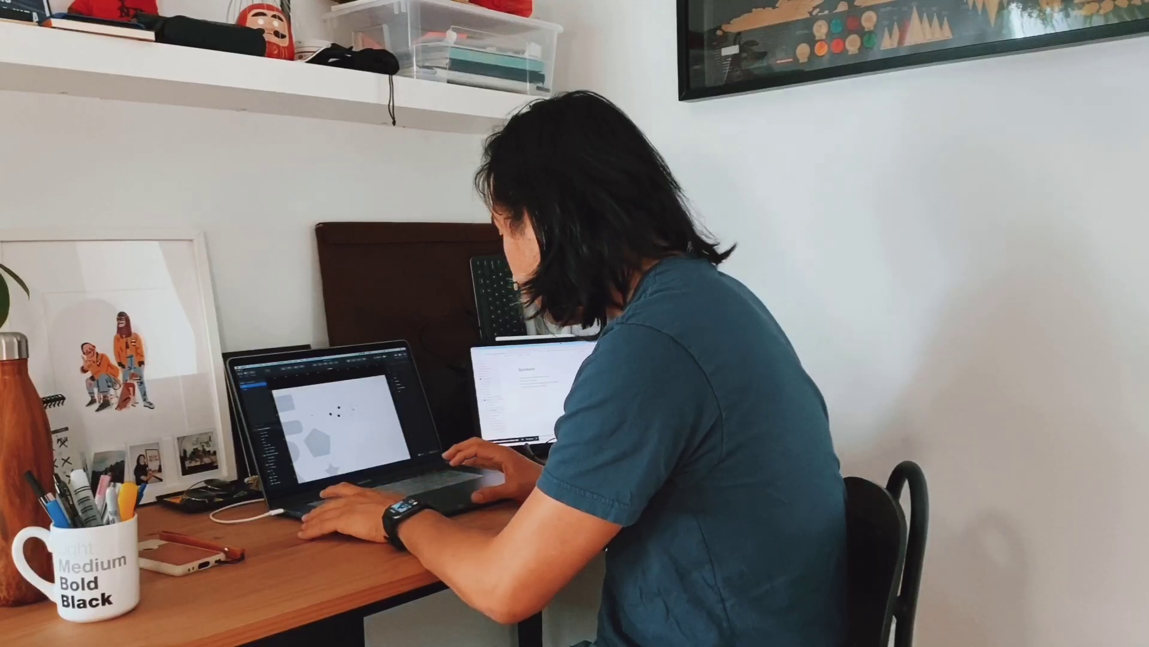